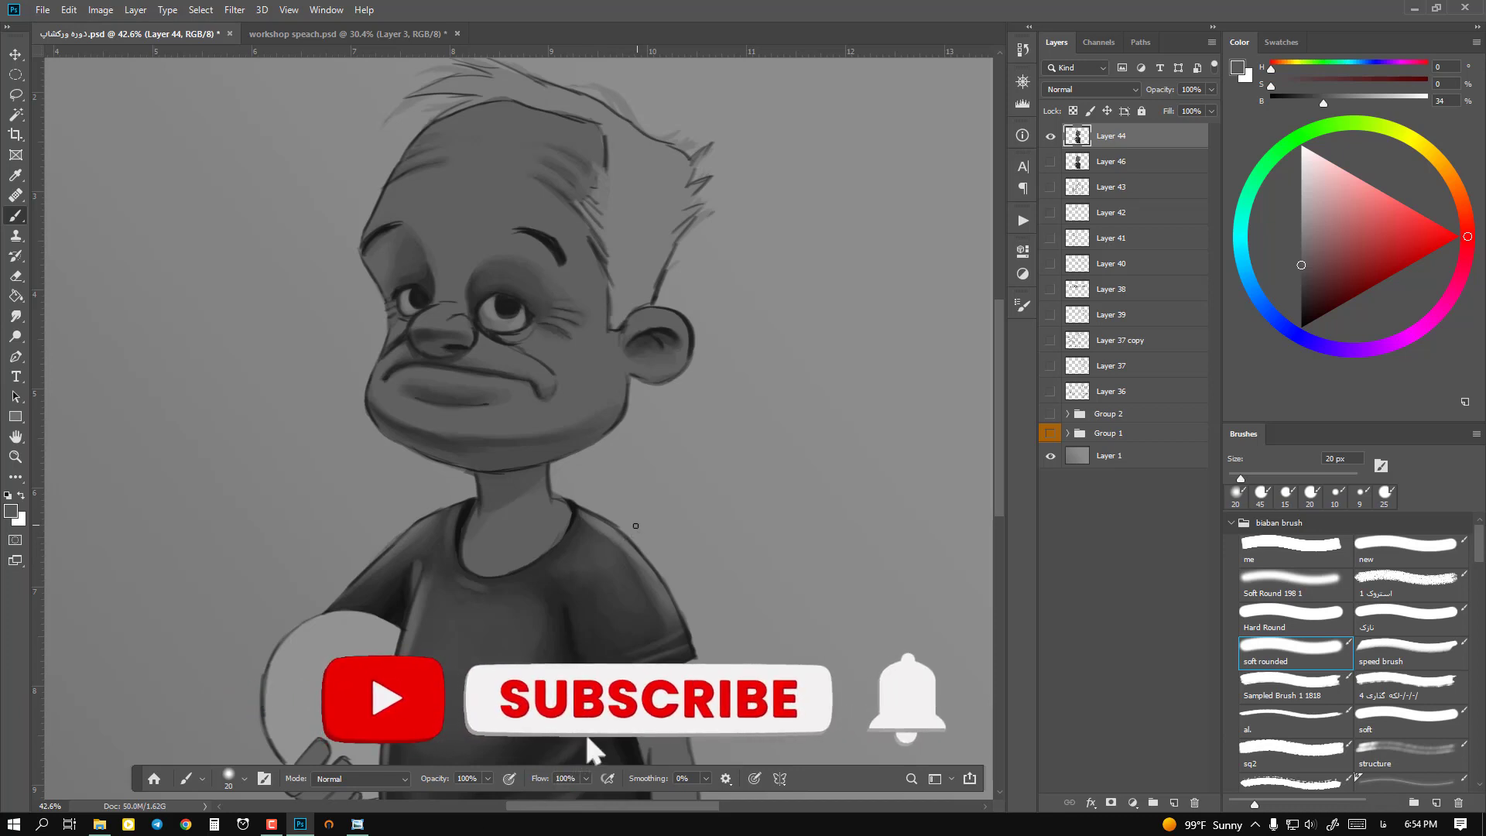
Step: Paint a small dark gray shadow beneath the eye nearer the ear, using the soft rounded brush at 30 px and 17% brightness
{"action": "key", "text": "alt"}
{"action": "left_click", "coordinate": [505, 333], "text": "alt"}
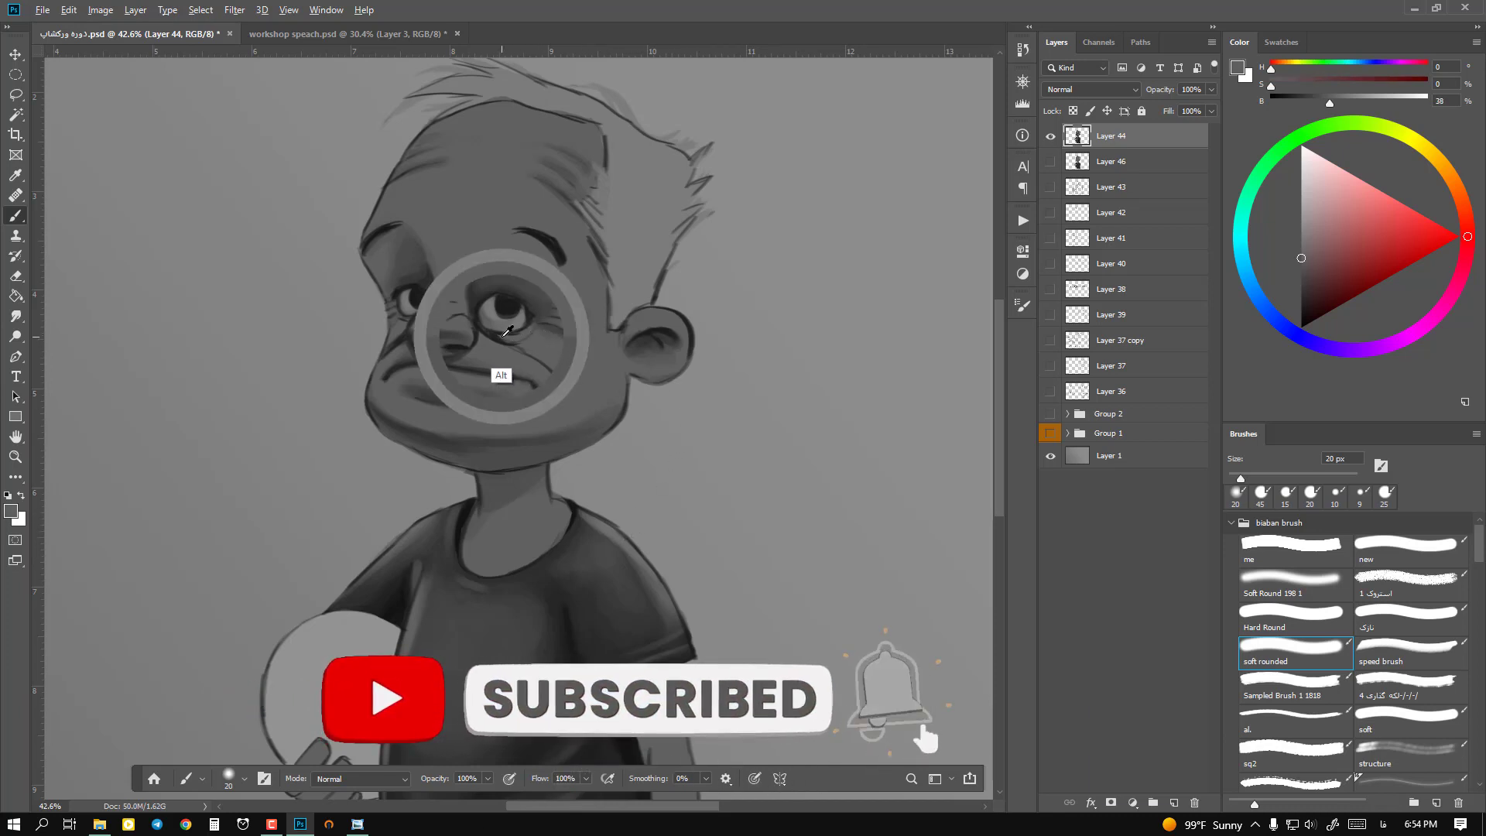
{"action": "key", "text": "bracketright"}
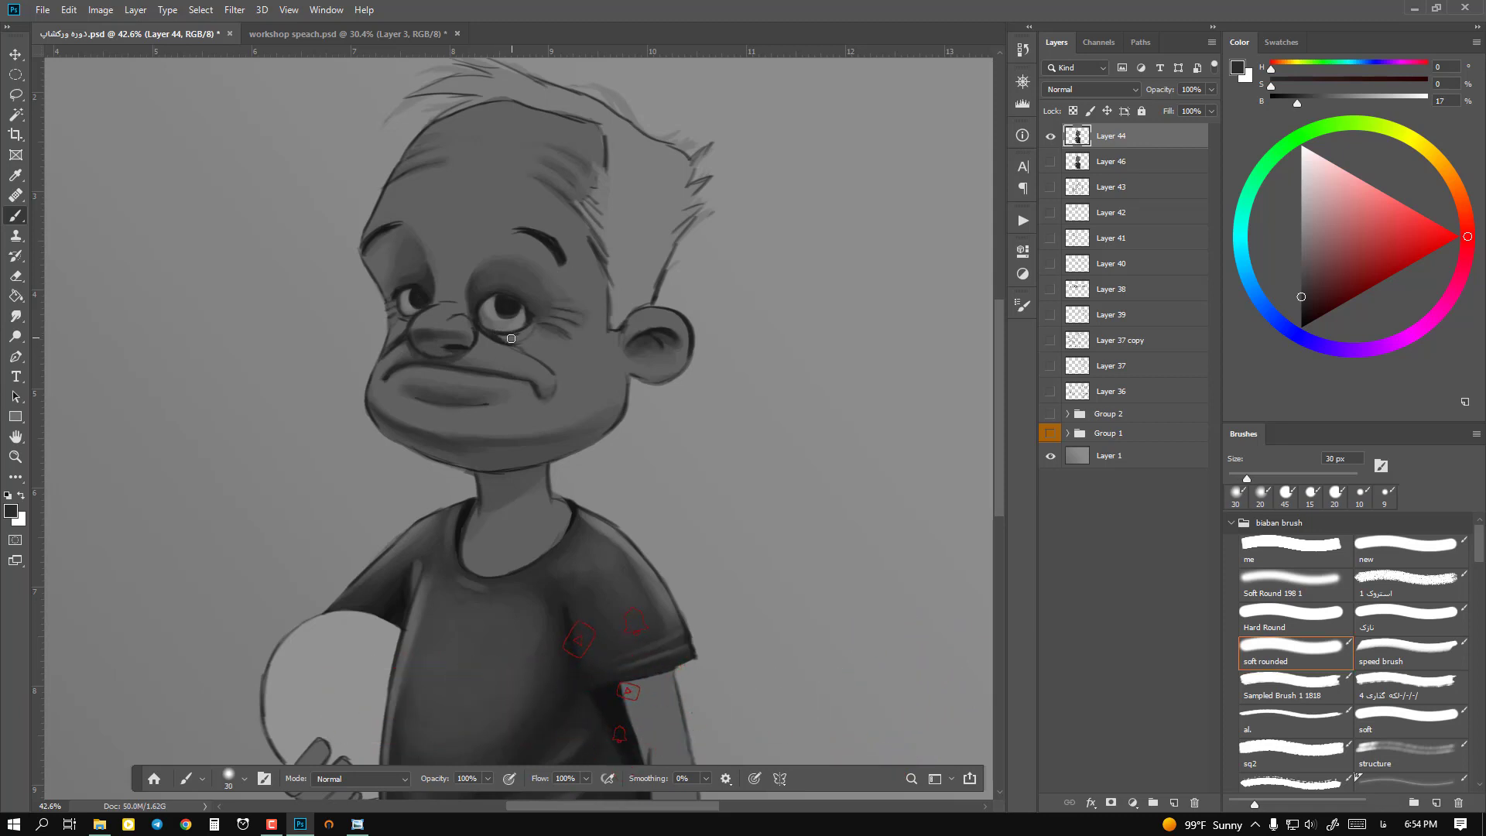
{"action": "key", "text": "e"}
{"action": "key", "text": "b"}
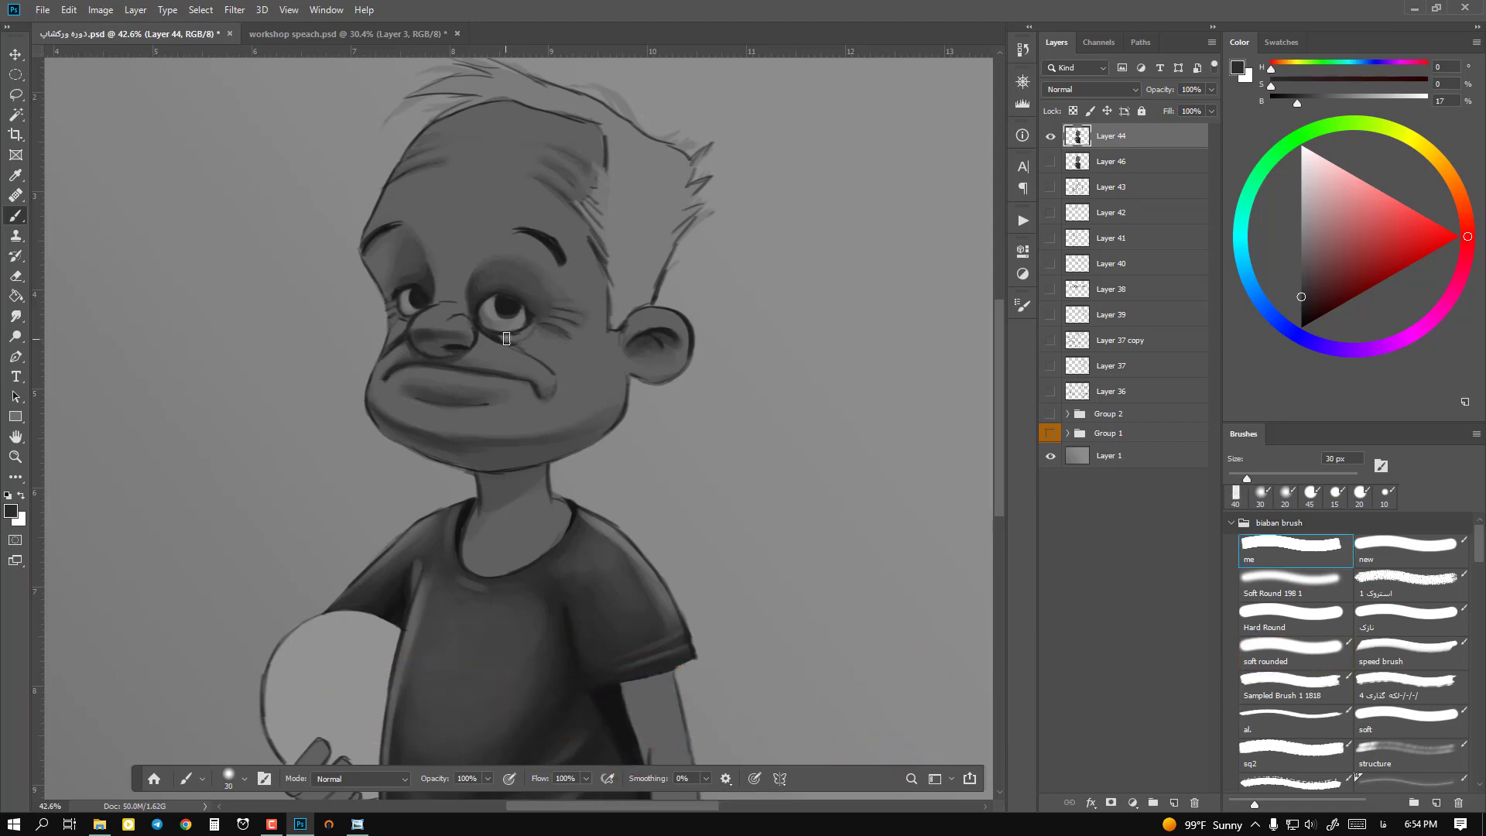
{"action": "left_click_drag", "start_coordinate": [502, 337], "coordinate": [518, 340]}
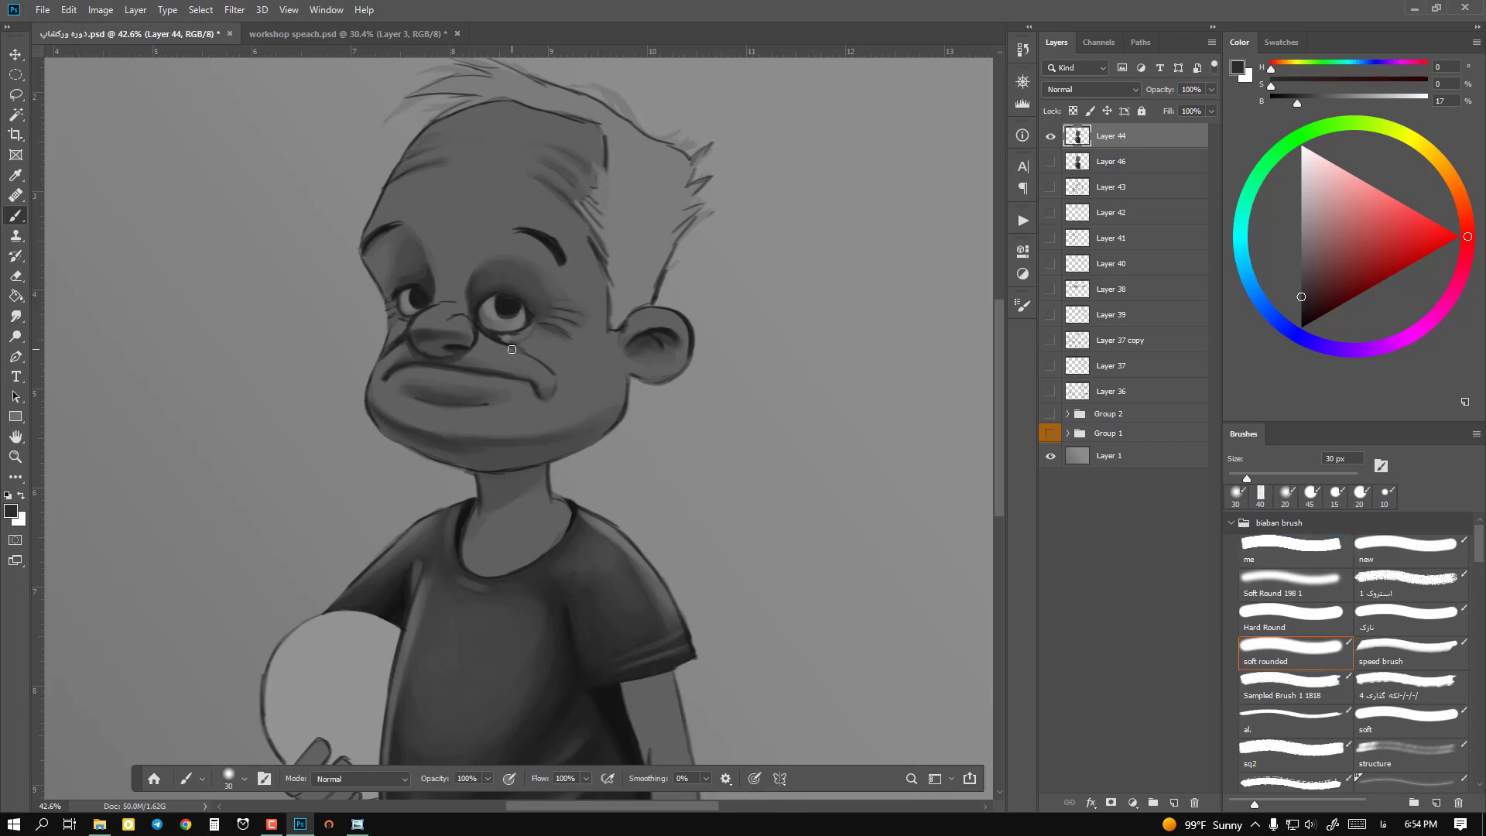
Step: Switch to the Soft Round 198 1 brush, reduce its size to 35 px and soften the shadow beneath the eye nearer the ear
{"action": "left_click", "coordinate": [1294, 584]}
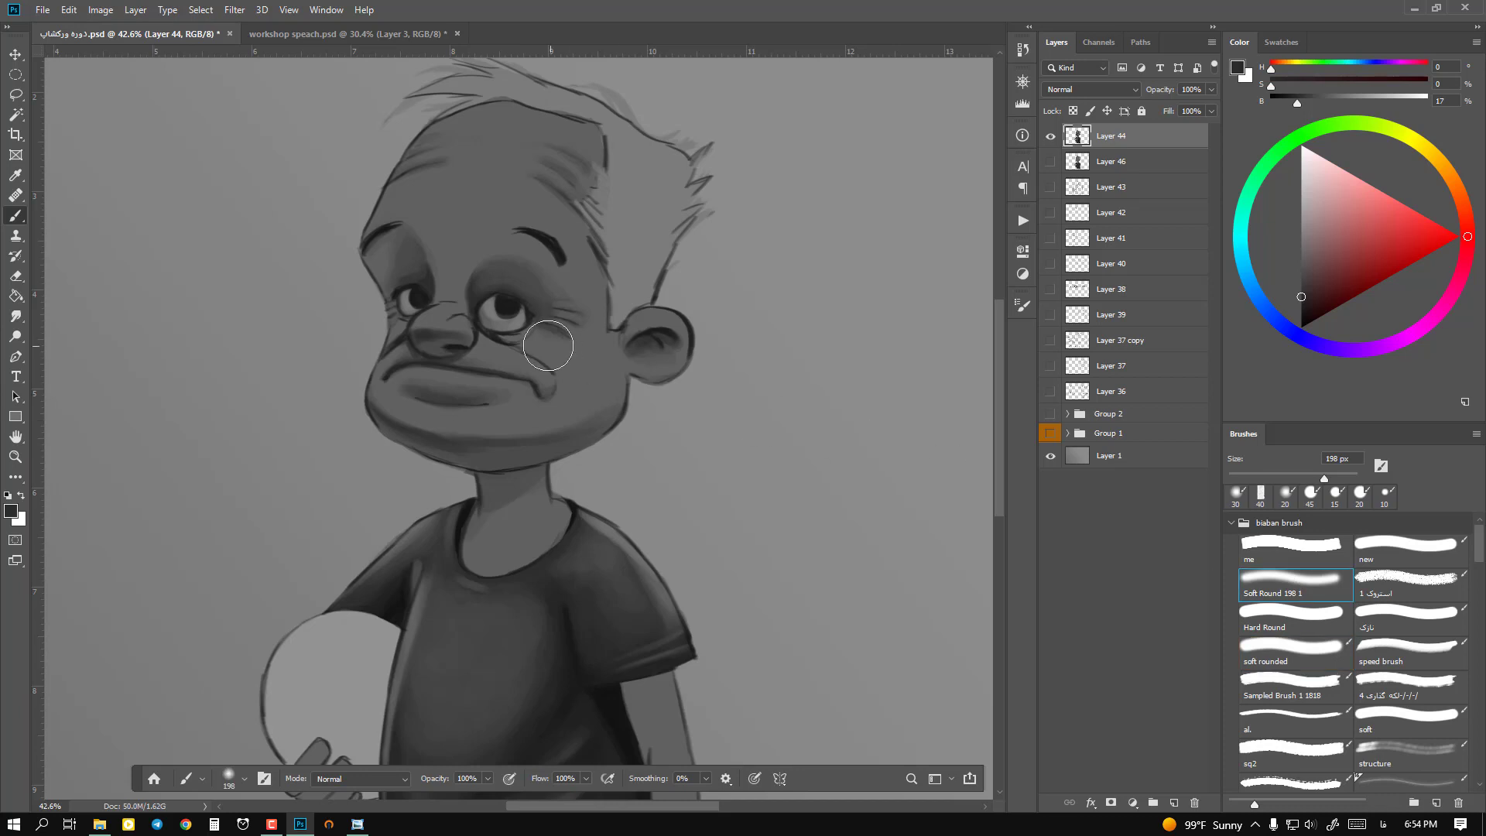
{"action": "key", "text": "bracketleft"}
{"action": "key", "text": "bracketleft"}
{"action": "key", "text": "bracketleft"}
{"action": "key", "text": "bracketleft"}
{"action": "key", "text": "bracketleft"}
{"action": "key", "text": "bracketleft"}
{"action": "key", "text": "bracketleft"}
{"action": "key", "text": "bracketleft"}
{"action": "key", "text": "bracketleft"}
{"action": "key", "text": "bracketleft"}
{"action": "key", "text": "bracketleft"}
{"action": "key", "text": "bracketleft"}
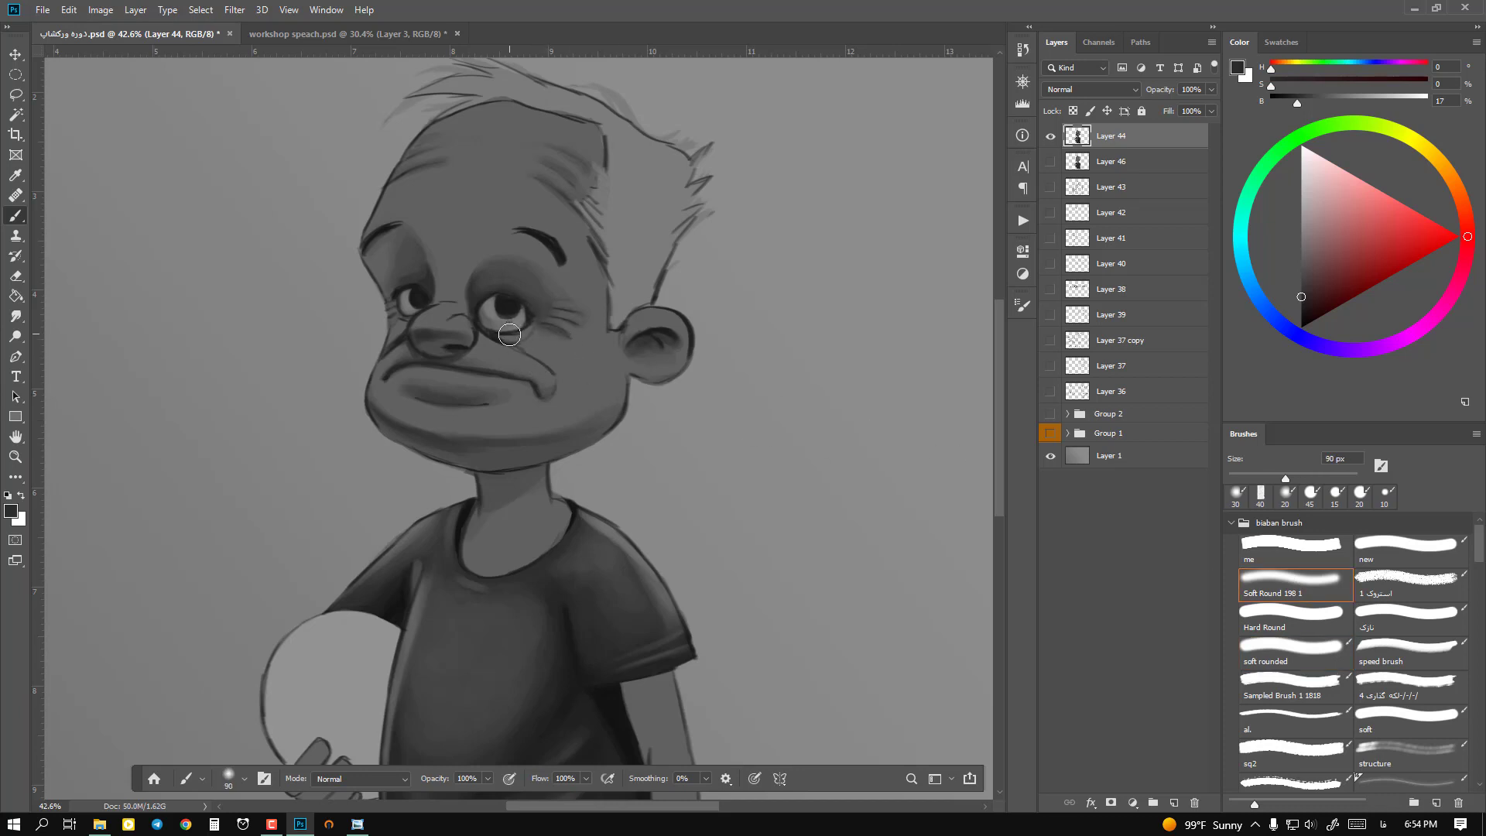
{"action": "left_click_drag", "start_coordinate": [503, 336], "coordinate": [521, 340]}
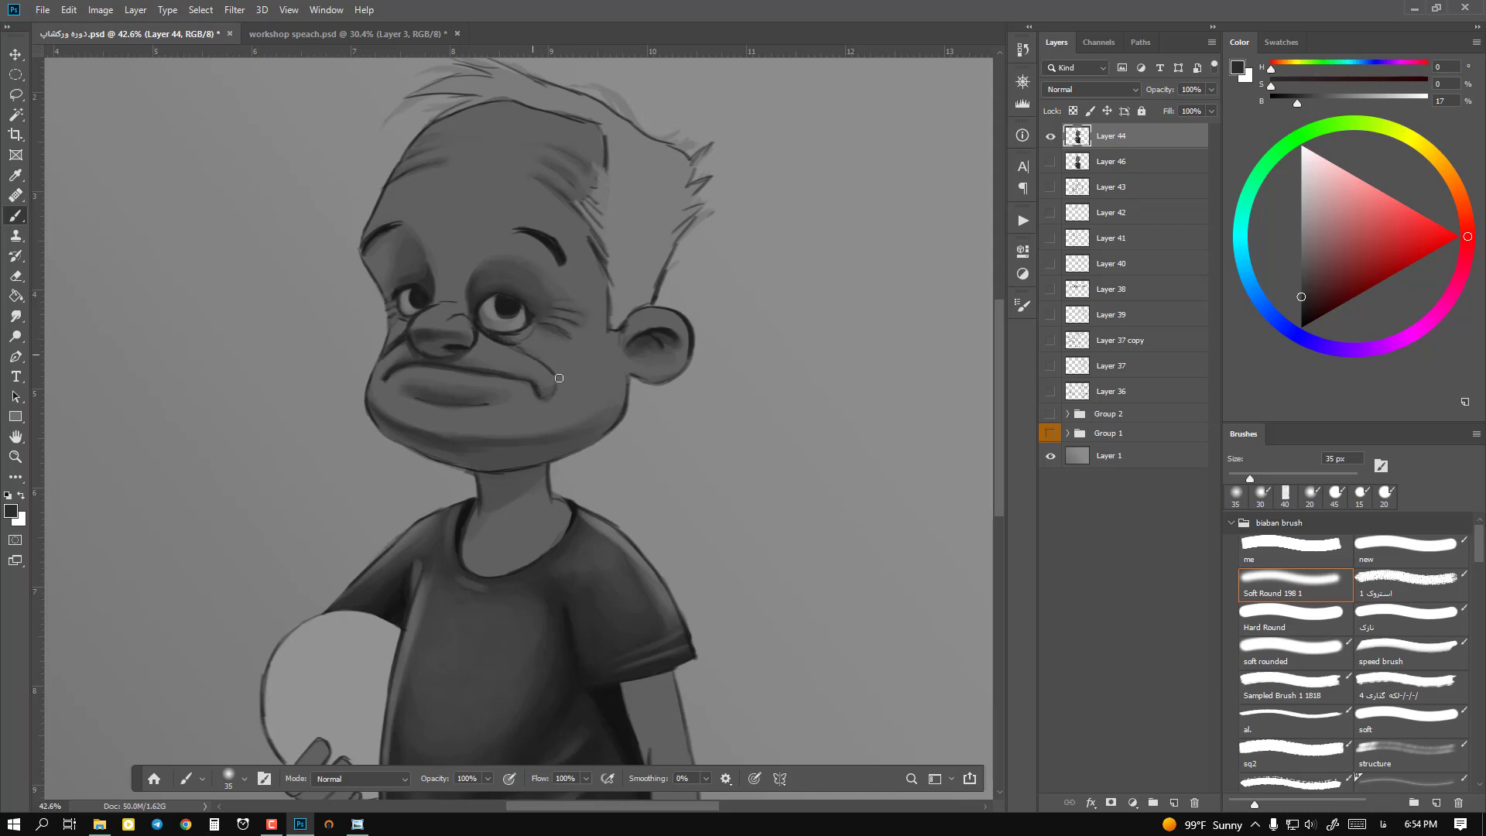
Step: Softly shade the lower lip and jaw at 90 px, and the cheek edge beside the ear at 70 px
{"action": "key", "text": "bracketright"}
{"action": "key", "text": "bracketright"}
{"action": "key", "text": "bracketright"}
{"action": "key", "text": "bracketright"}
{"action": "key", "text": "bracketright"}
{"action": "key", "text": "bracketright"}
{"action": "key", "text": "bracketright"}
{"action": "key", "text": "bracketright"}
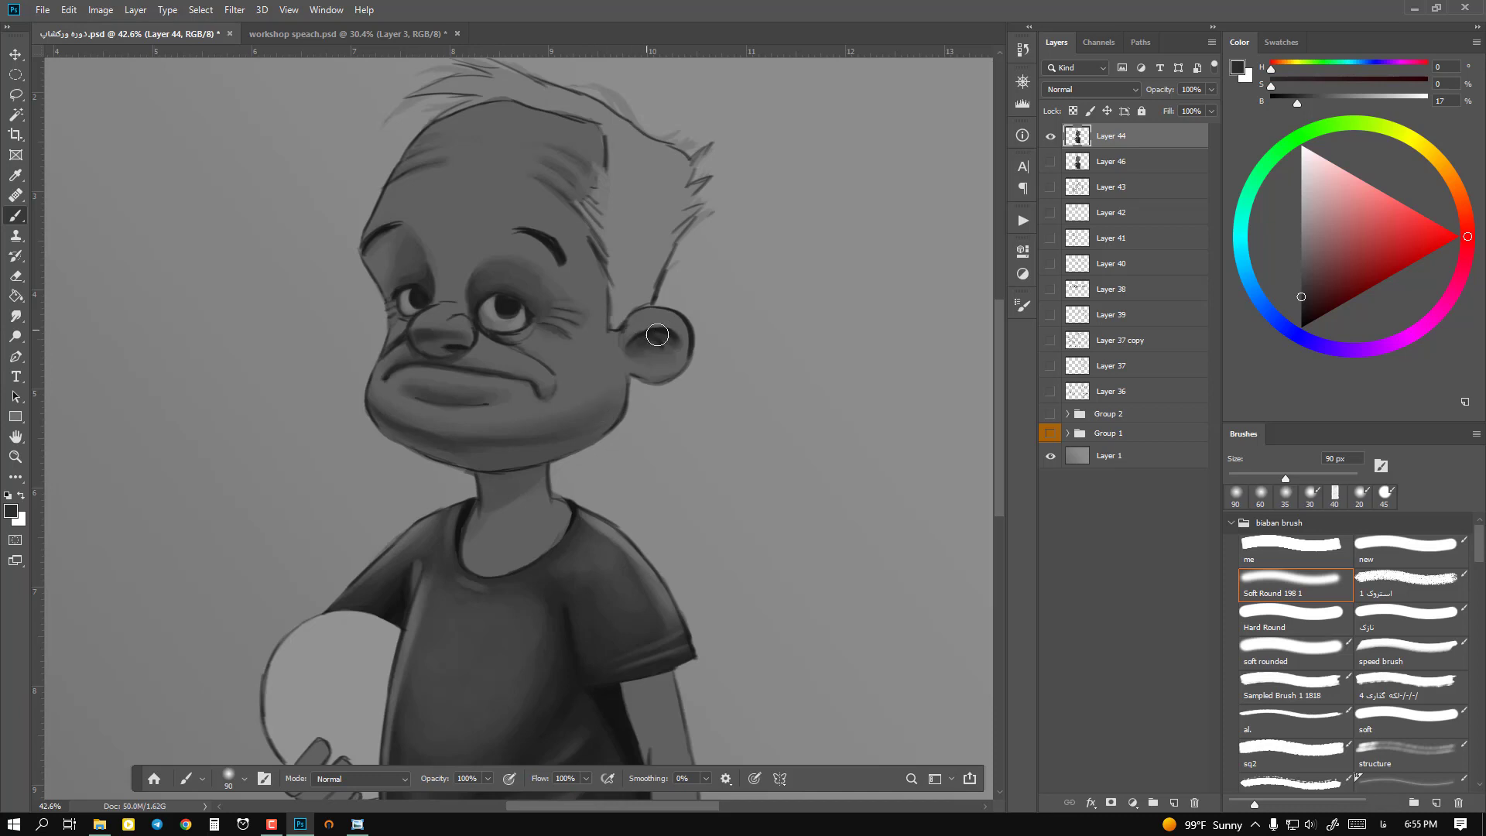
{"action": "key", "text": "bracketleft"}
{"action": "key", "text": "bracketleft"}
{"action": "mouse_move", "coordinate": [629, 338]}
{"action": "left_mouse_down"}
{"action": "mouse_move", "coordinate": [652, 335]}
{"action": "mouse_move", "coordinate": [629, 364]}
{"action": "left_mouse_up"}
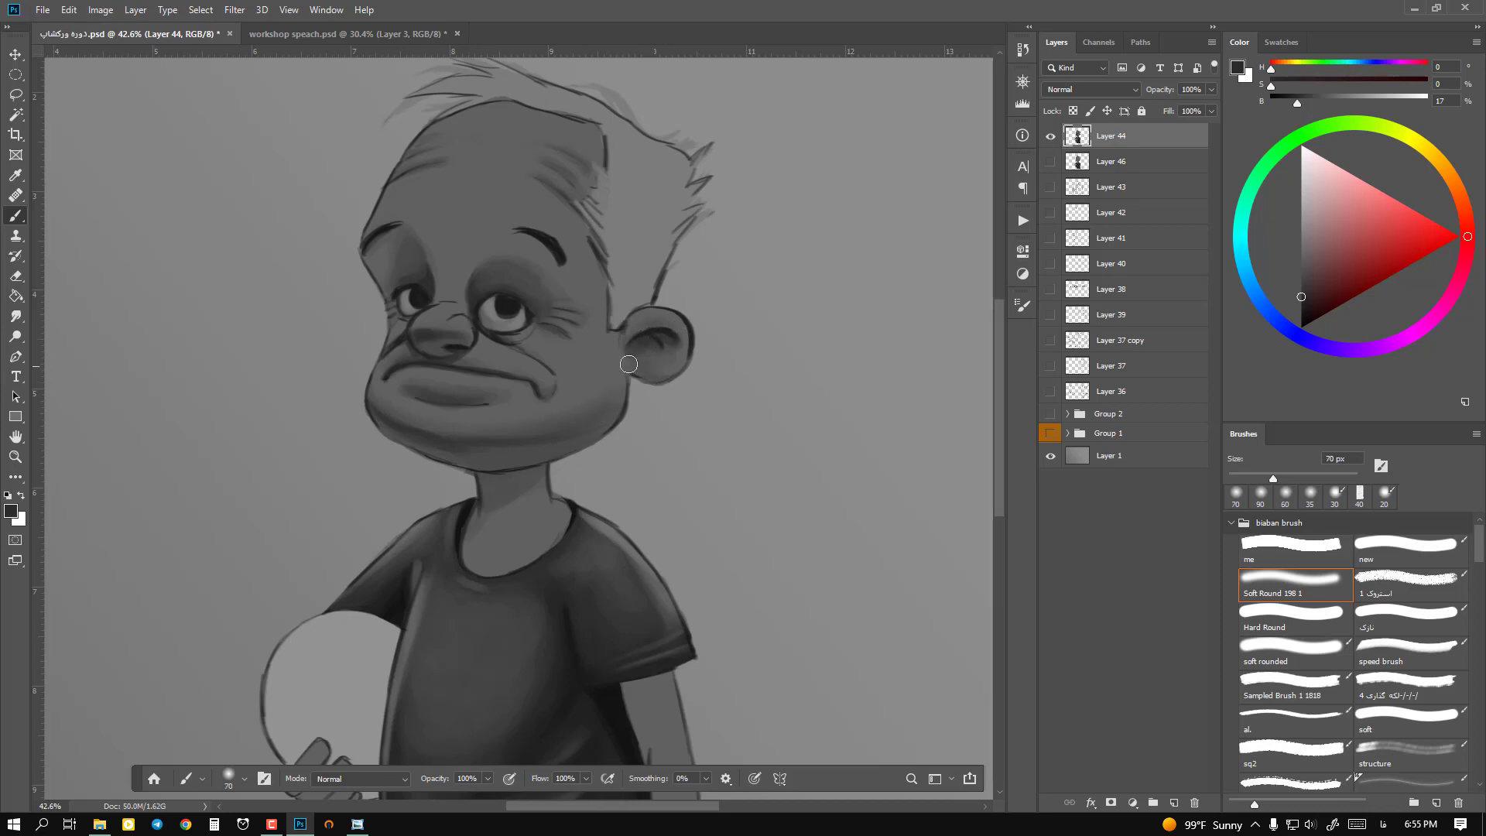
Step: Sample a gray of 32% brightness from the bridge of the nose and blend the facial skin with the soft brush at 60 px
{"action": "key", "text": "bracketright"}
{"action": "key", "text": "bracketright"}
{"action": "key", "text": "bracketright"}
{"action": "key", "text": "bracketleft"}
{"action": "key", "text": "bracketleft"}
{"action": "key", "text": "bracketleft"}
{"action": "key", "text": "bracketleft"}
{"action": "key", "text": "alt"}
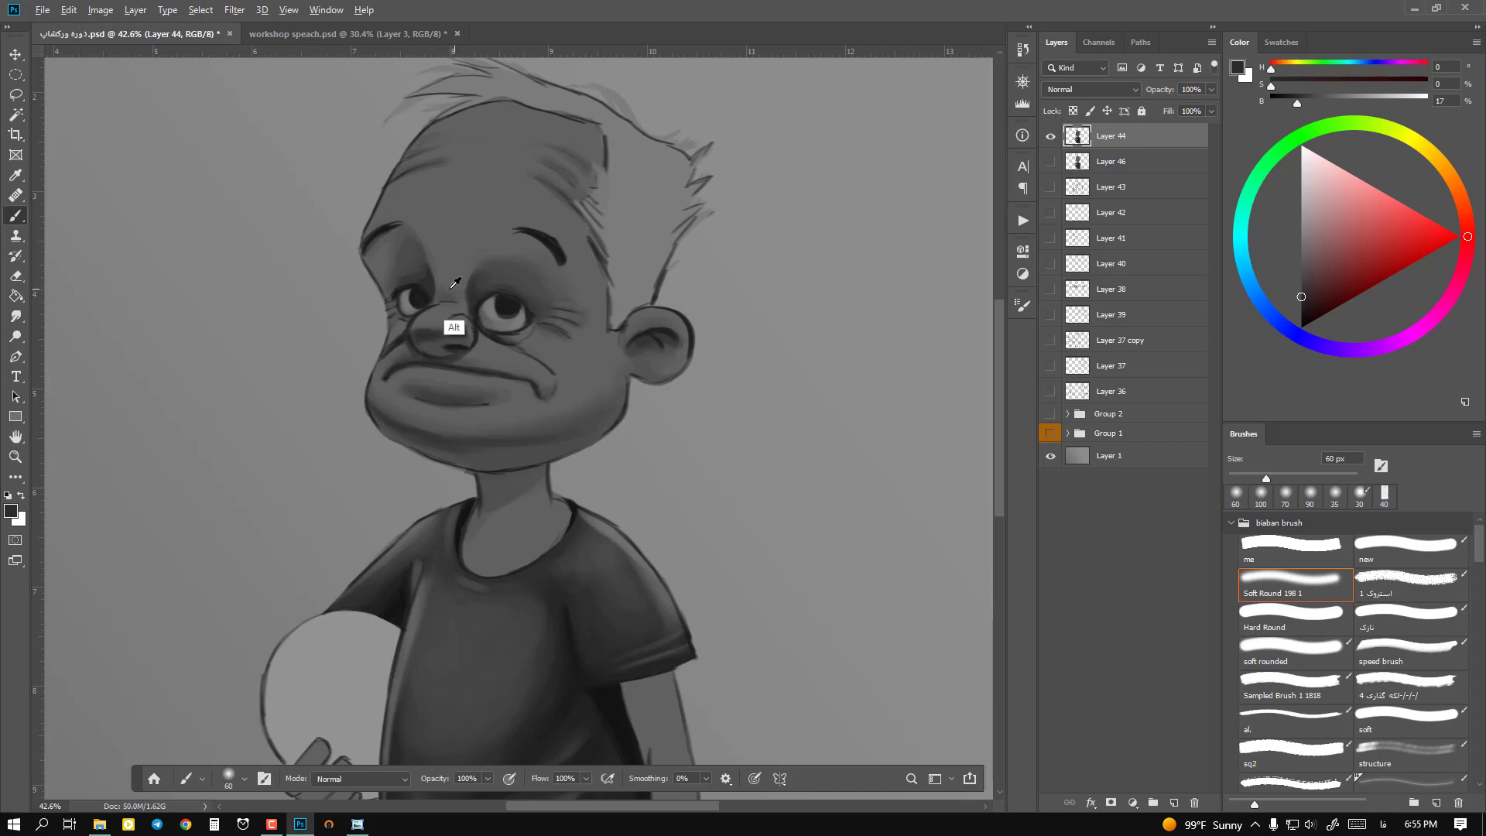
{"action": "left_click", "coordinate": [452, 285], "text": "alt"}
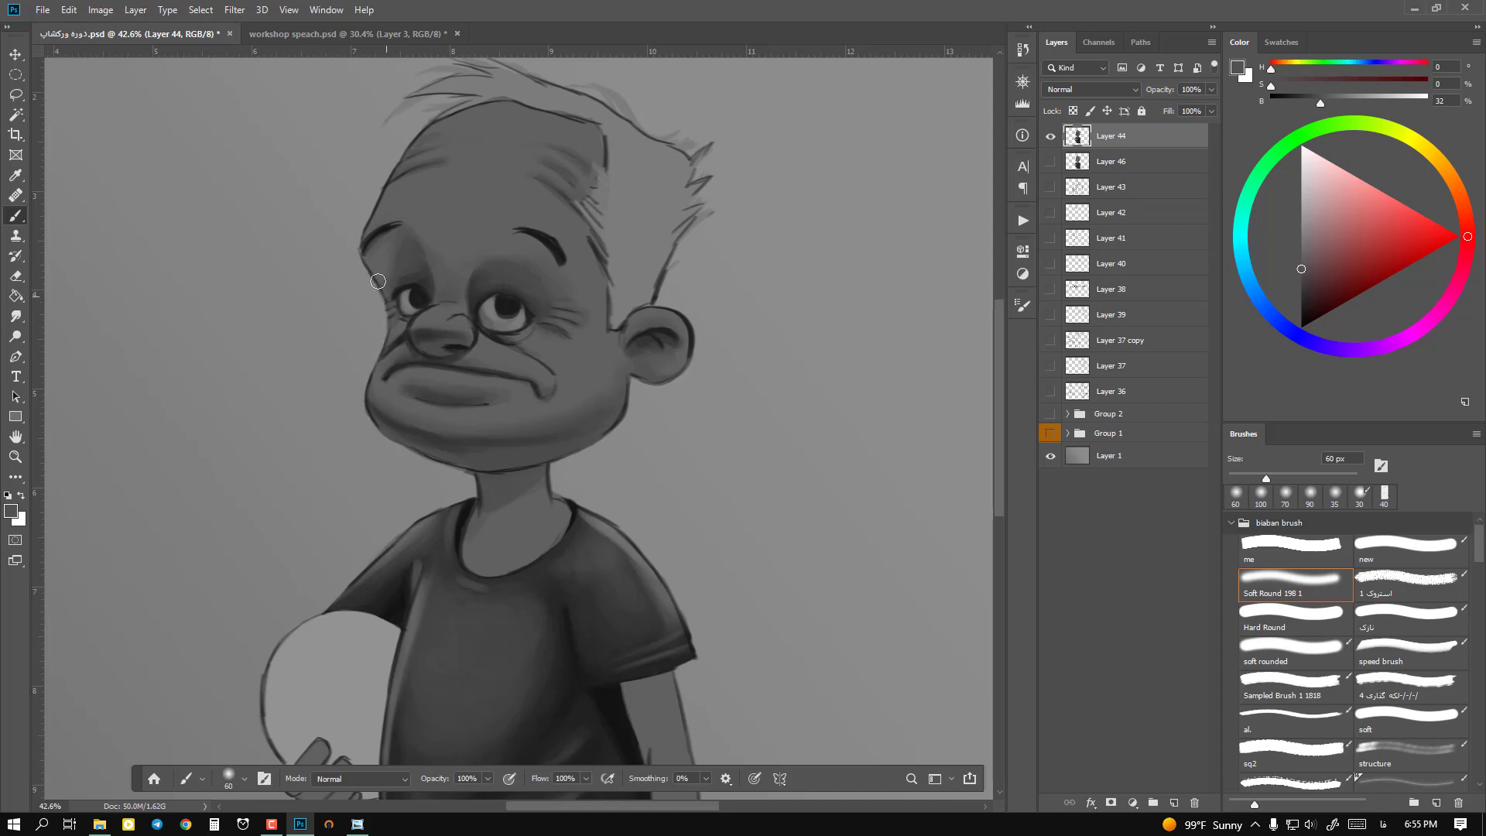
Step: Shade the neck under the chin in gray at 21% brightness with a 45 px brush, and lock the layer's transparent pixels
{"action": "left_click_drag", "start_coordinate": [604, 491], "coordinate": [616, 381]}
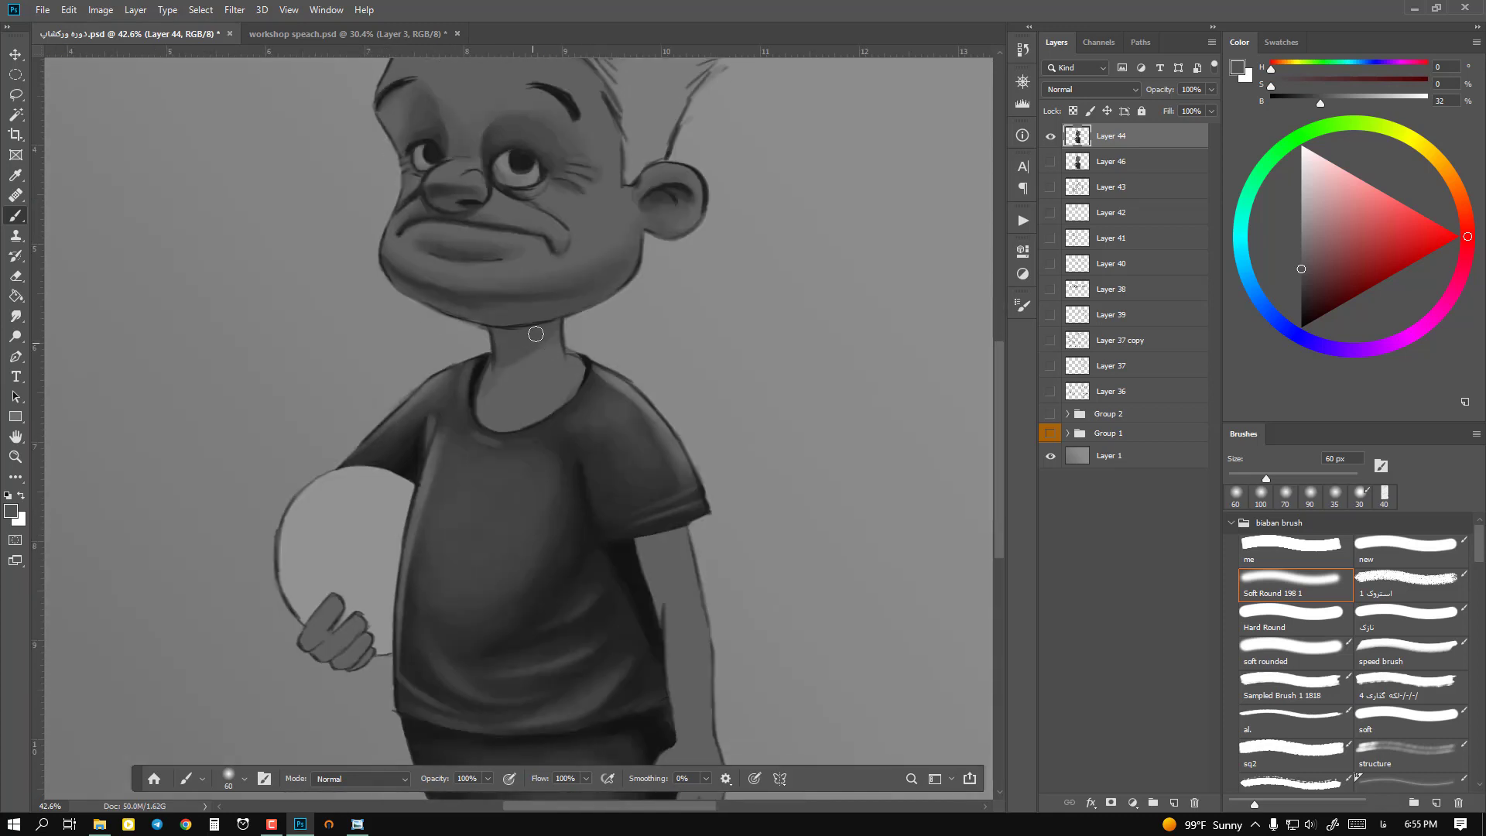
{"action": "left_click", "coordinate": [1301, 289]}
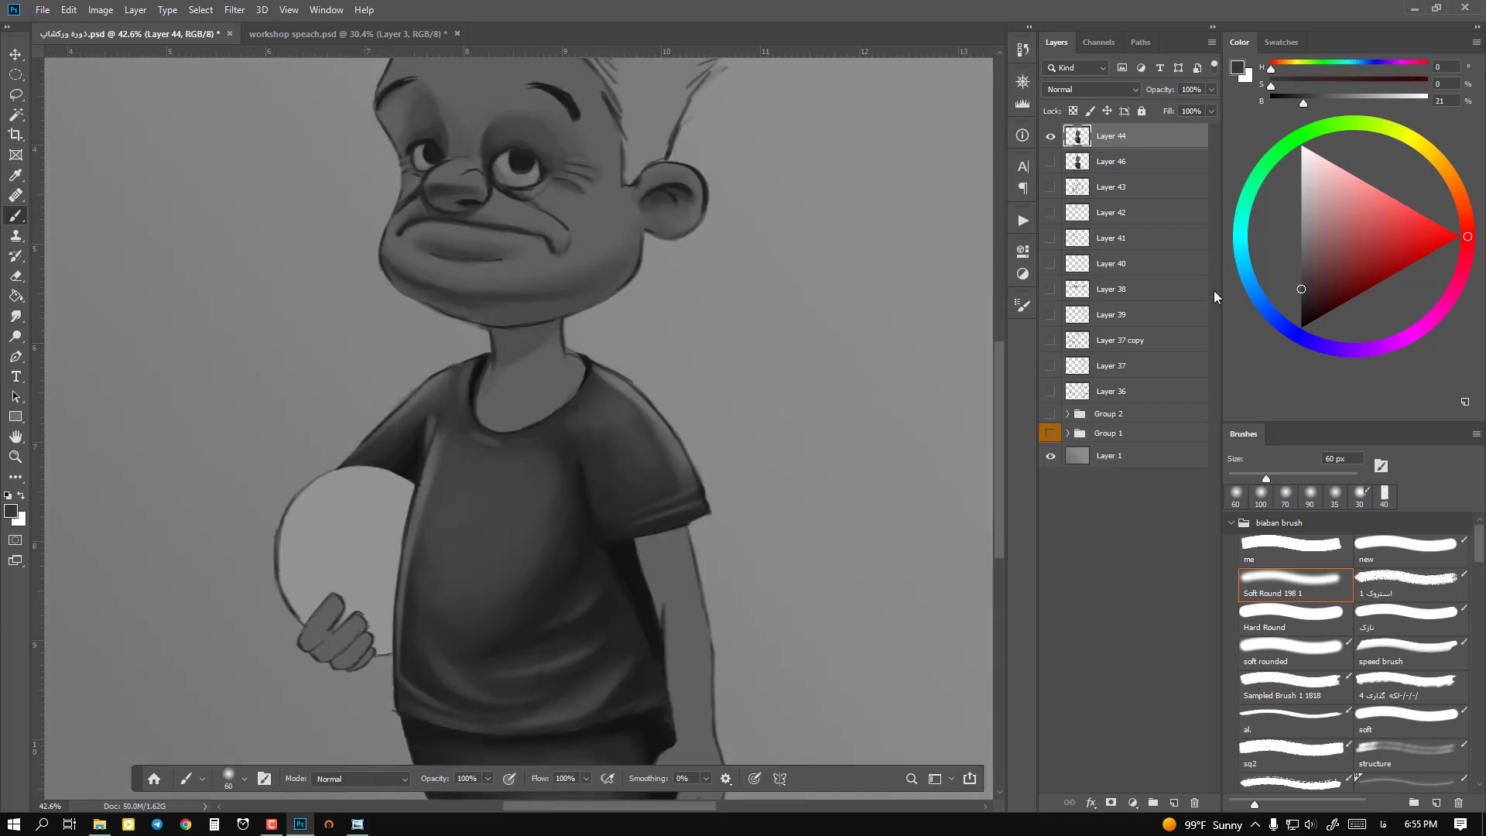
{"action": "key", "text": "bracketleft"}
{"action": "key", "text": "bracketleft"}
{"action": "left_click_drag", "start_coordinate": [497, 332], "coordinate": [538, 330]}
{"action": "left_click", "coordinate": [1073, 111]}
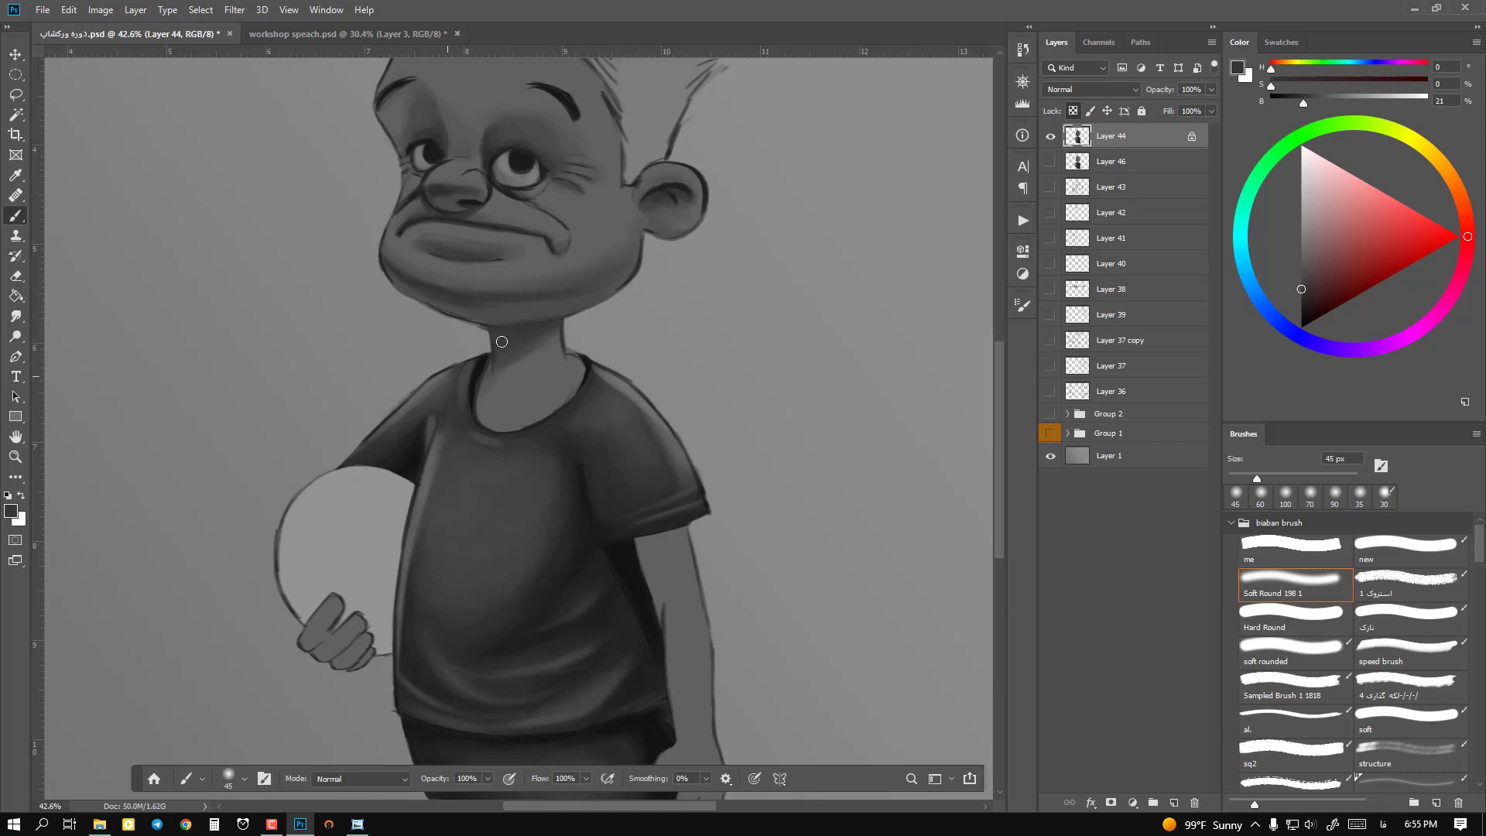
Step: Enlarge the soft brush to 80 px and shade the base of the neck along the shirt collar
{"action": "key", "text": "bracketright"}
{"action": "key", "text": "bracketright"}
{"action": "key", "text": "bracketright"}
{"action": "key", "text": "bracketright"}
{"action": "left_click_drag", "start_coordinate": [484, 414], "coordinate": [494, 422]}
Step: Show the edges of the skin selection and check the Selection Edges display option without changing it
{"action": "key", "text": "ctrl+h"}
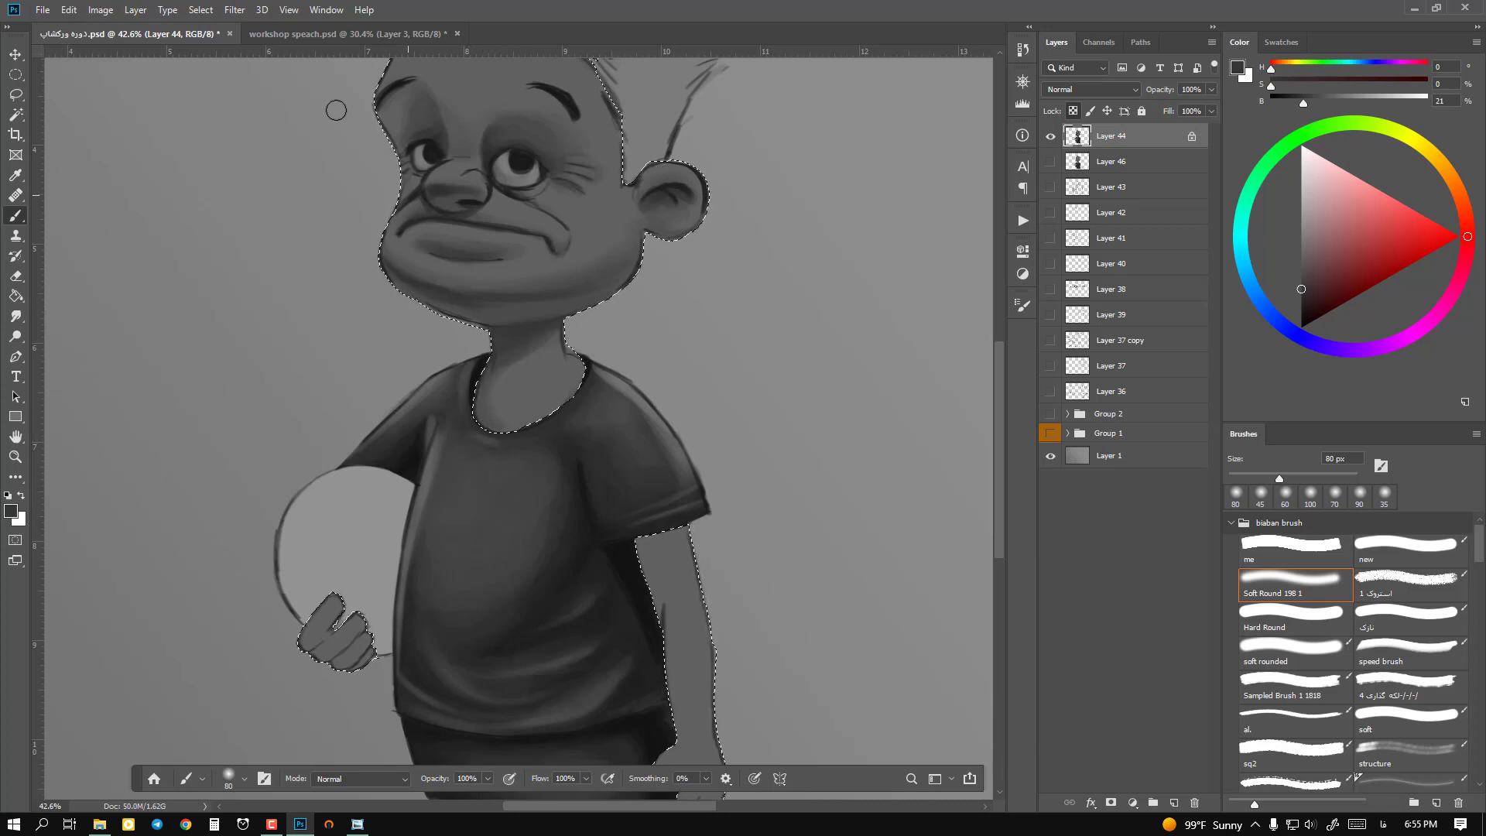
{"action": "left_click", "coordinate": [234, 10]}
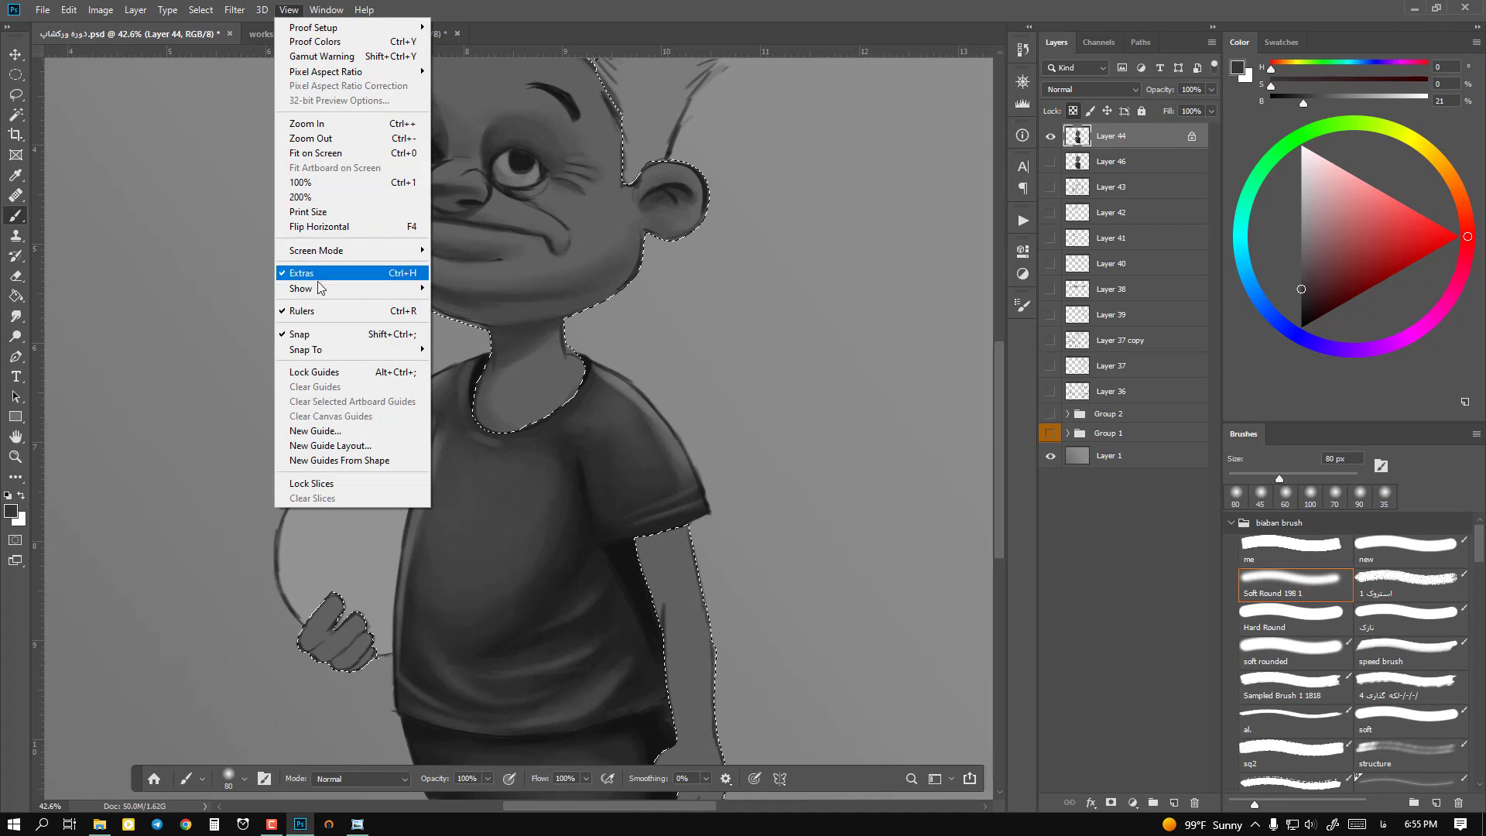
{"action": "mouse_move", "coordinate": [320, 287]}
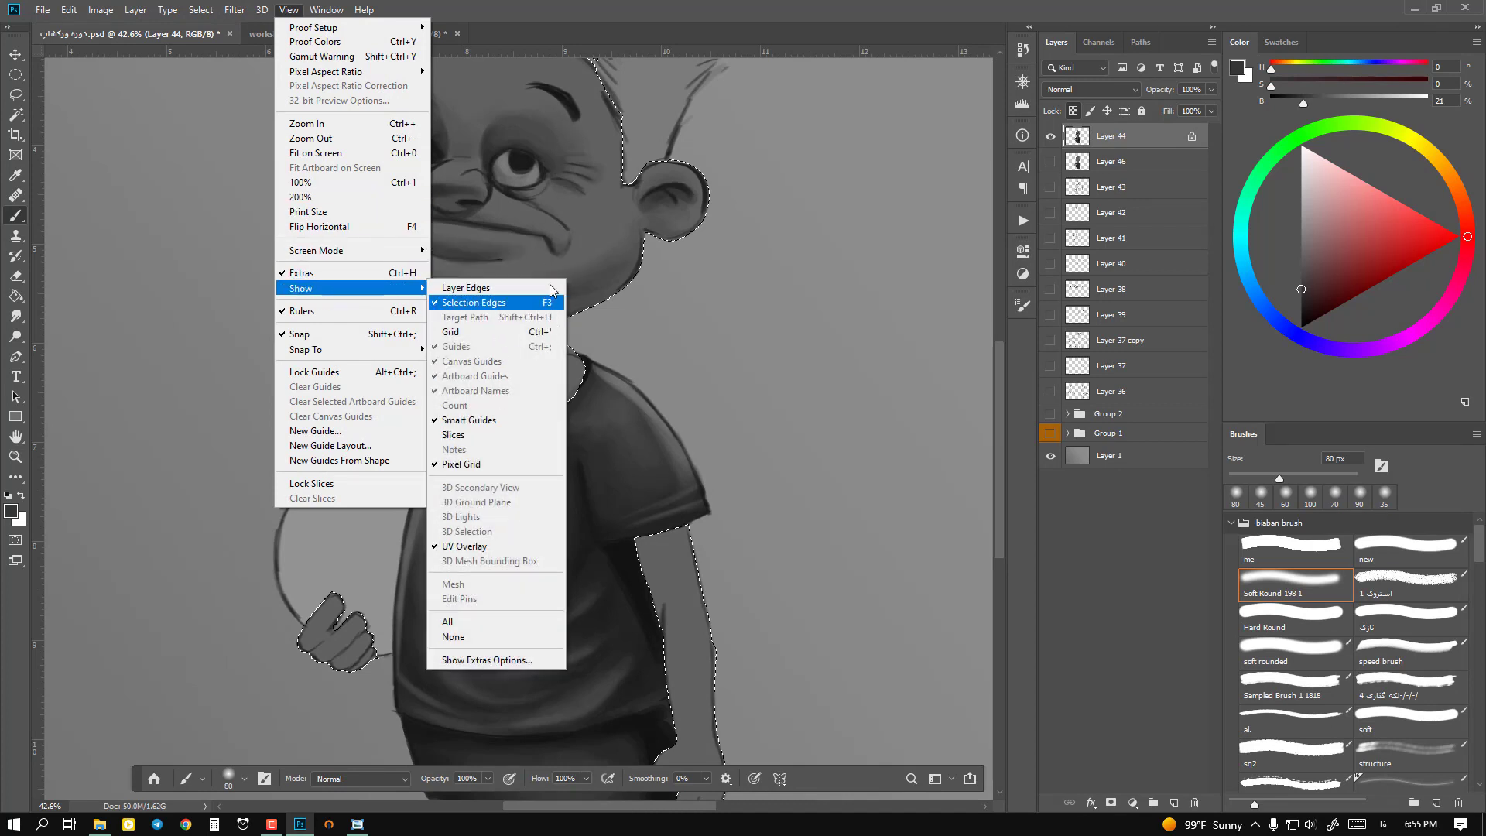
{"action": "left_click", "coordinate": [594, 13]}
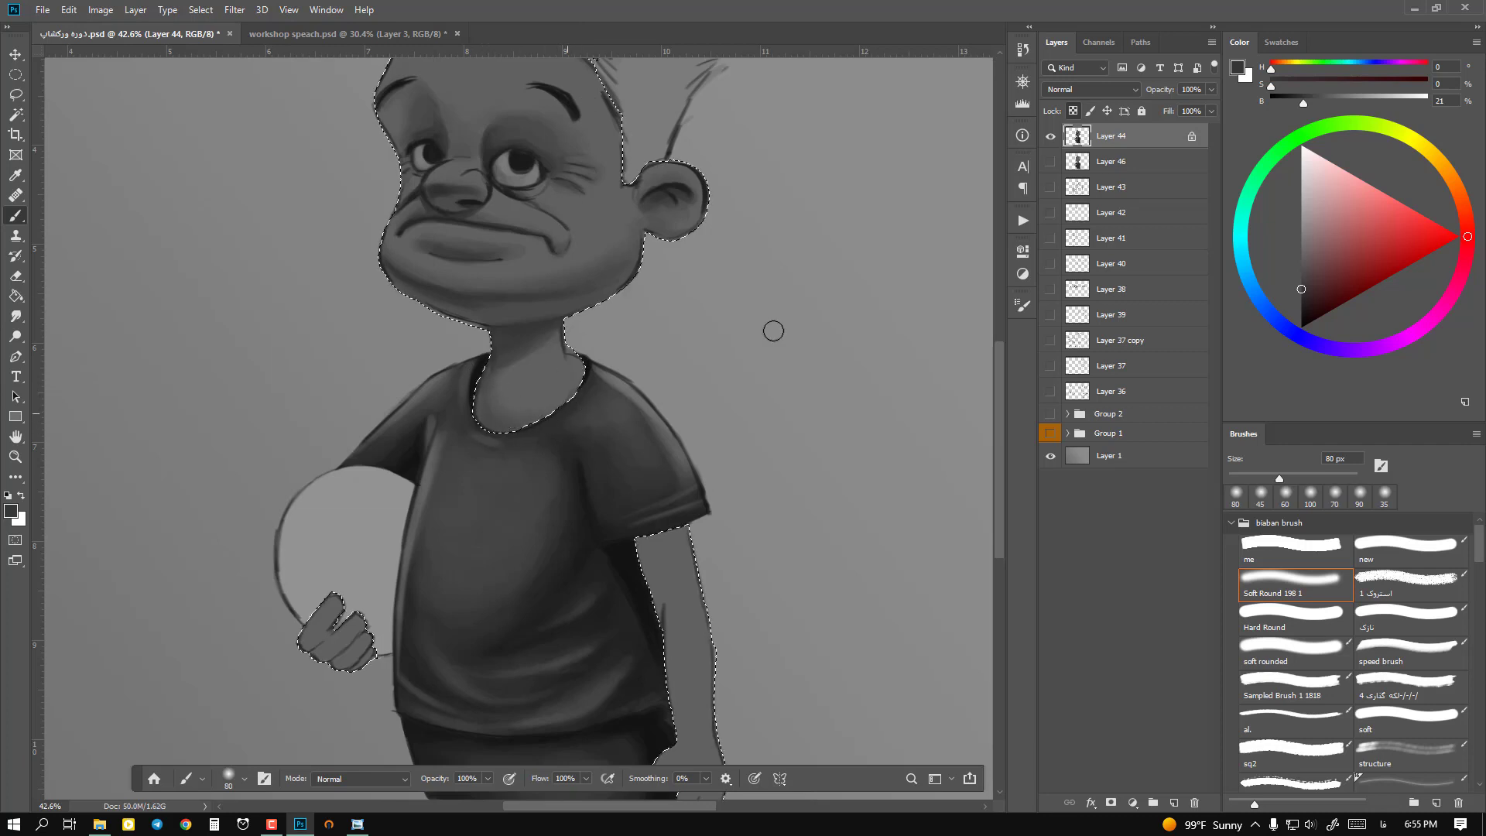
Step: Deepen the shadow under the chin in gray at 11% brightness with a 60 px brush, and refine the ear's inner shadow at 25 px
{"action": "left_click", "coordinate": [1301, 306]}
{"action": "key", "text": "bracketleft"}
{"action": "key", "text": "bracketleft"}
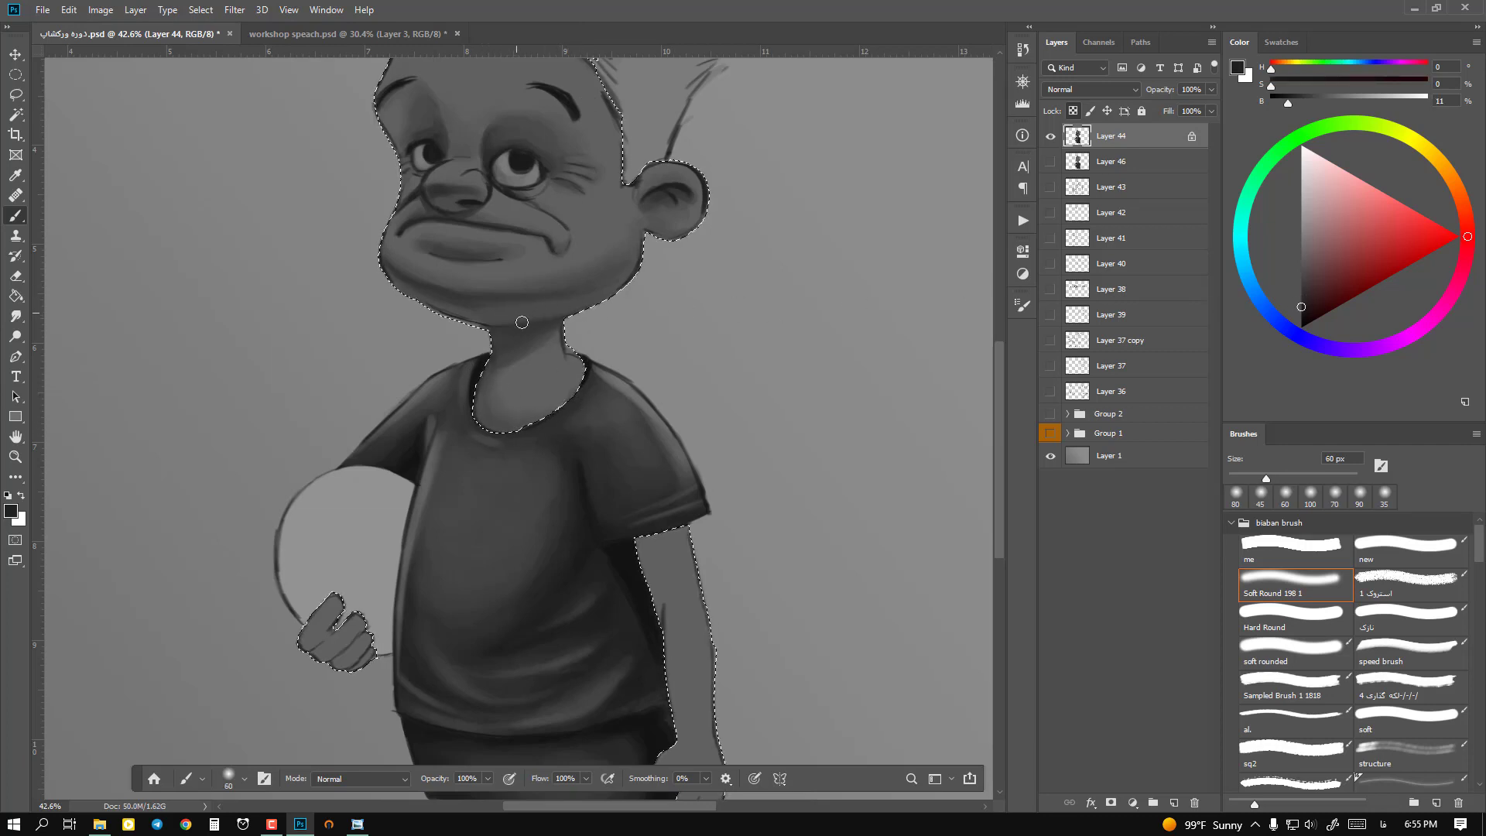
{"action": "left_click_drag", "start_coordinate": [485, 333], "coordinate": [545, 323]}
{"action": "key", "text": "bracketleft"}
{"action": "key", "text": "bracketleft"}
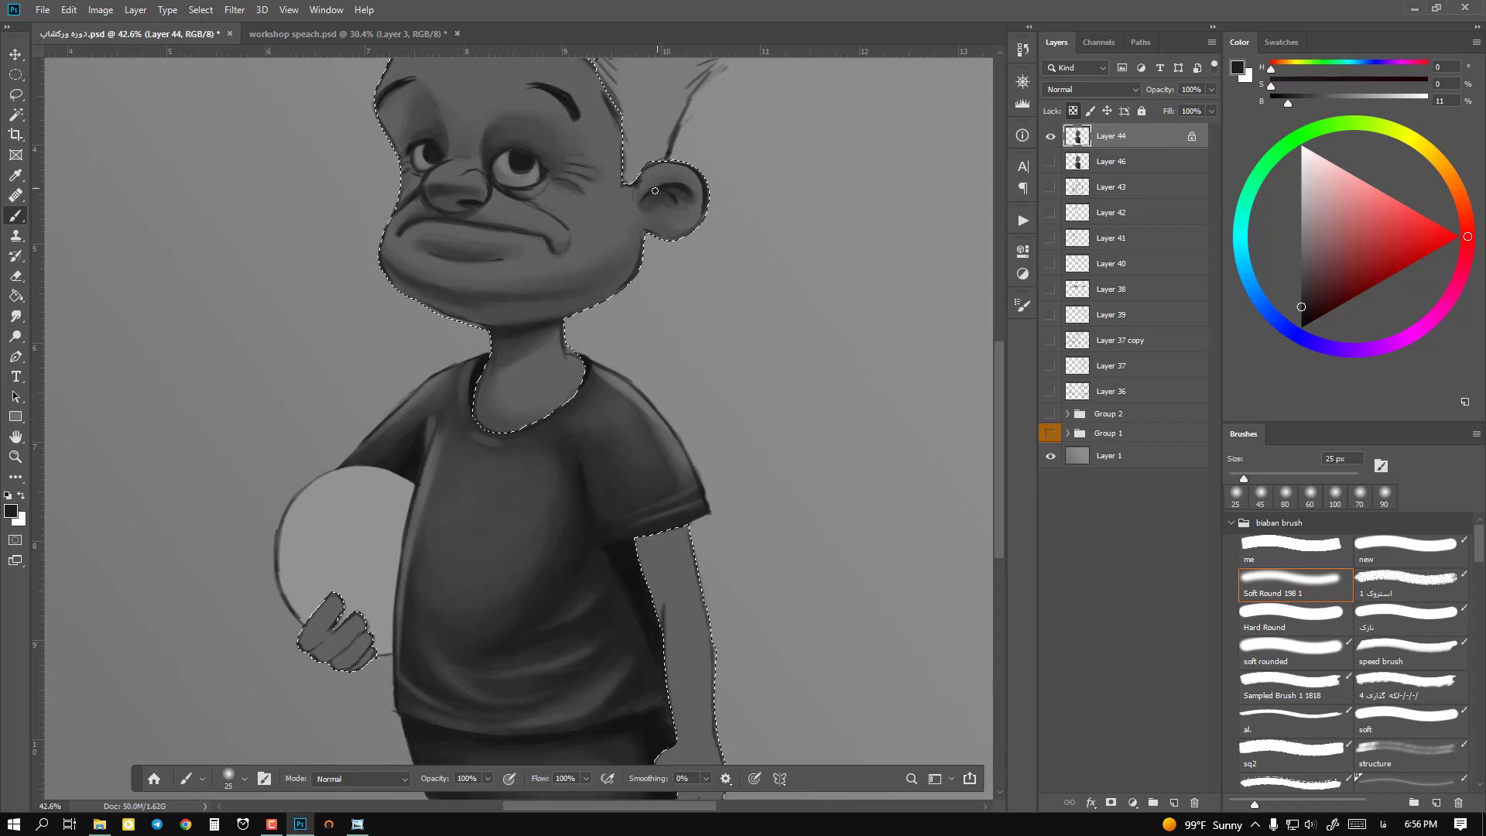
Step: Sample the neck's gray at 29% brightness and softly shade the lower neck inside the collar with an enlarged brush
{"action": "scroll", "coordinate": [637, 255], "scroll_direction": "down", "scroll_amount": 3}
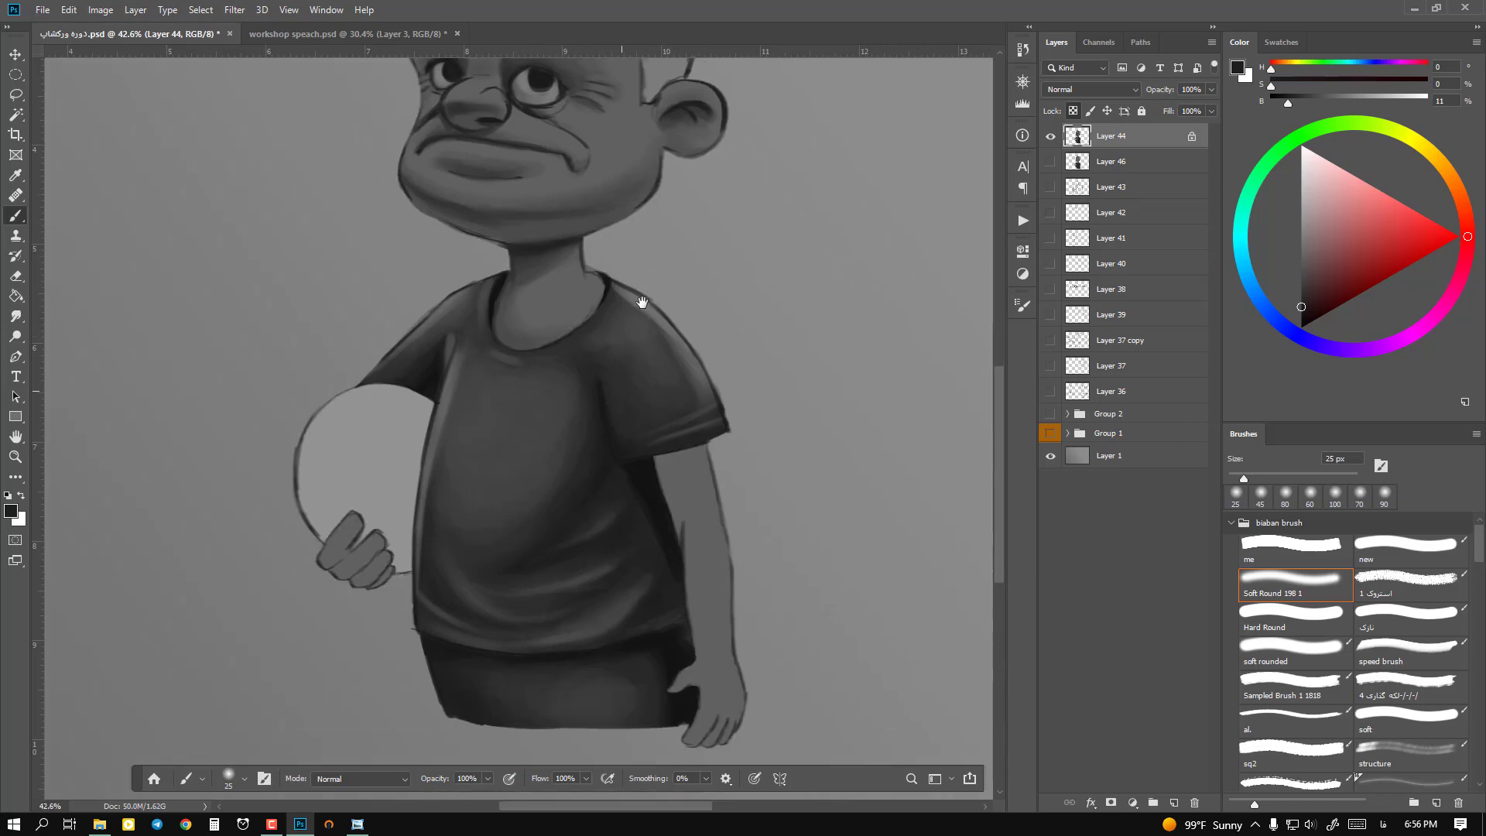
{"action": "left_click", "coordinate": [520, 279], "text": "alt"}
{"action": "key", "text": "bracketright"}
{"action": "key", "text": "bracketright"}
{"action": "key", "text": "bracketright"}
{"action": "key", "text": "bracketright"}
{"action": "key", "text": "bracketright"}
{"action": "key", "text": "bracketright"}
{"action": "key", "text": "bracketright"}
{"action": "key", "text": "bracketright"}
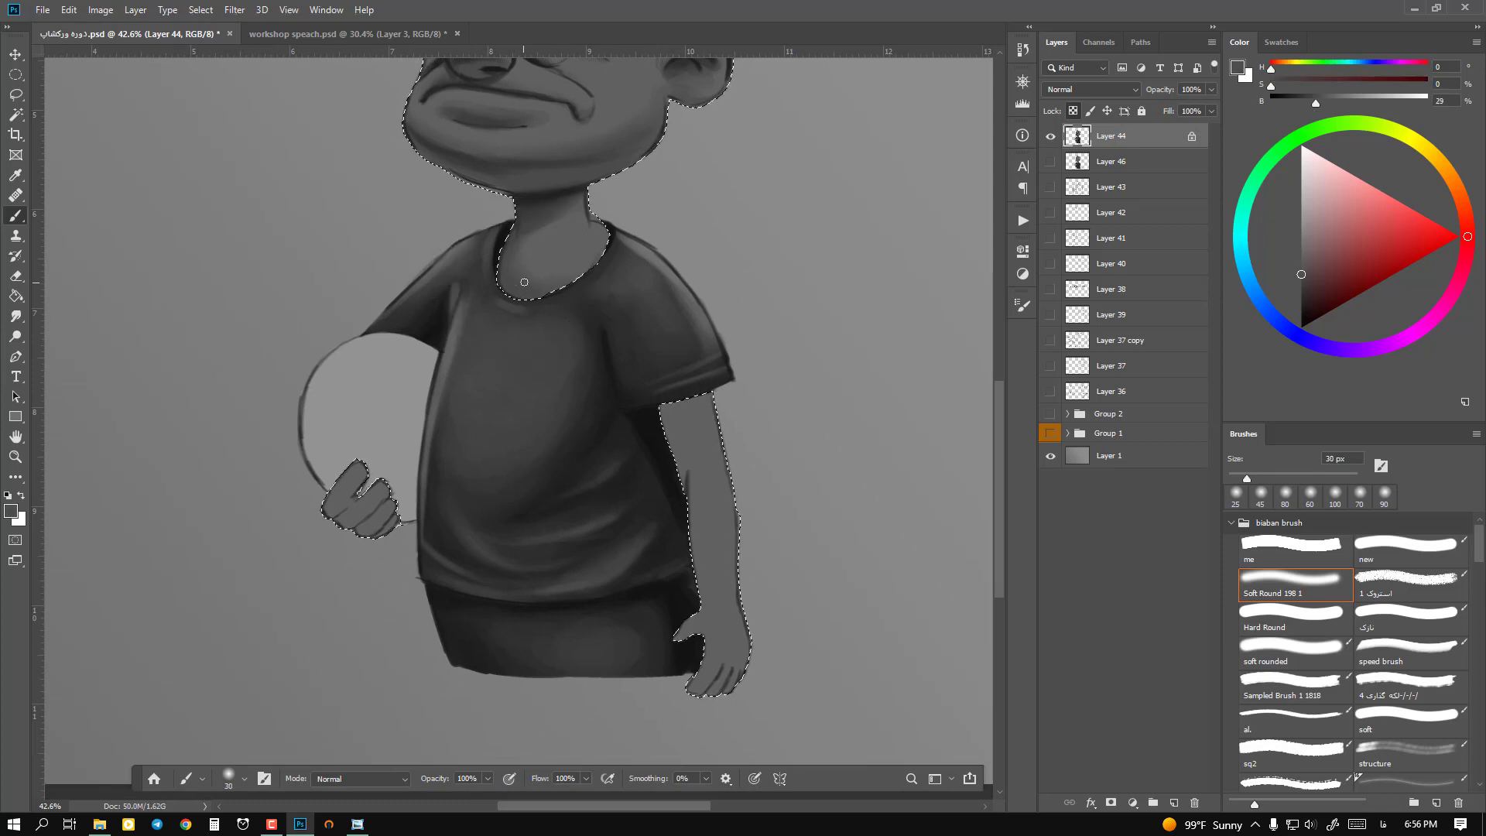
{"action": "mouse_move", "coordinate": [577, 276]}
{"action": "left_mouse_down"}
{"action": "mouse_move", "coordinate": [609, 236]}
{"action": "mouse_move", "coordinate": [587, 259]}
{"action": "mouse_move", "coordinate": [604, 253]}
{"action": "mouse_move", "coordinate": [605, 225]}
{"action": "mouse_move", "coordinate": [599, 254]}
{"action": "mouse_move", "coordinate": [527, 291]}
{"action": "mouse_move", "coordinate": [574, 268]}
{"action": "left_mouse_up"}
Step: Shade the inner side of the hanging arm in gray at 29% brightness, using the soft brush at 45 px and 60 px
{"action": "mouse_move", "coordinate": [572, 404]}
{"action": "left_mouse_down"}
{"action": "mouse_move", "coordinate": [545, 325]}
{"action": "mouse_move", "coordinate": [517, 299]}
{"action": "left_mouse_up"}
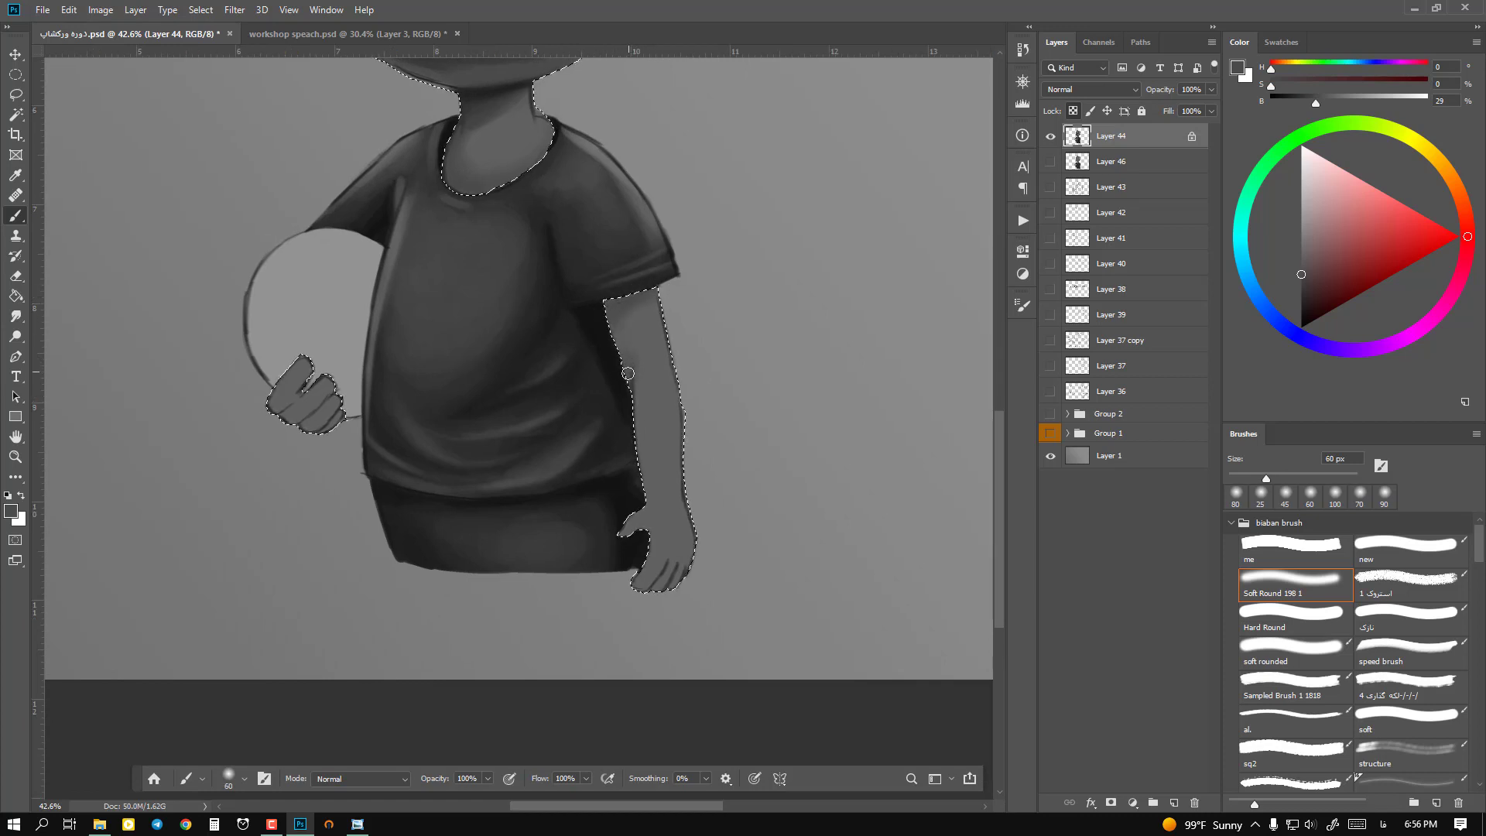
{"action": "key", "text": "bracketleft"}
{"action": "key", "text": "bracketleft"}
{"action": "key", "text": "bracketleft"}
{"action": "key", "text": "bracketleft"}
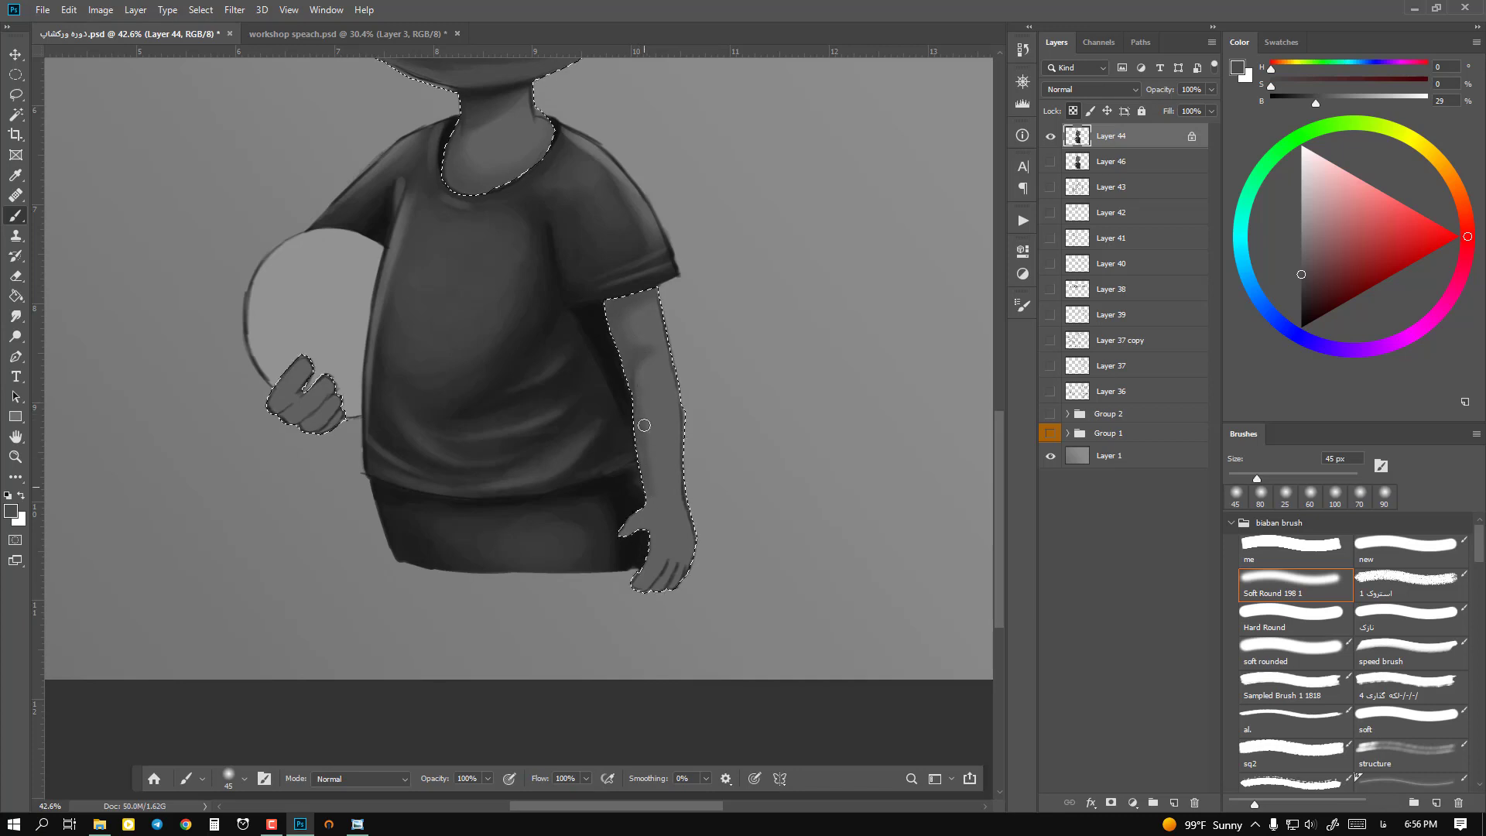
{"action": "key", "text": "bracketright"}
{"action": "key", "text": "bracketright"}
{"action": "key", "text": "bracketright"}
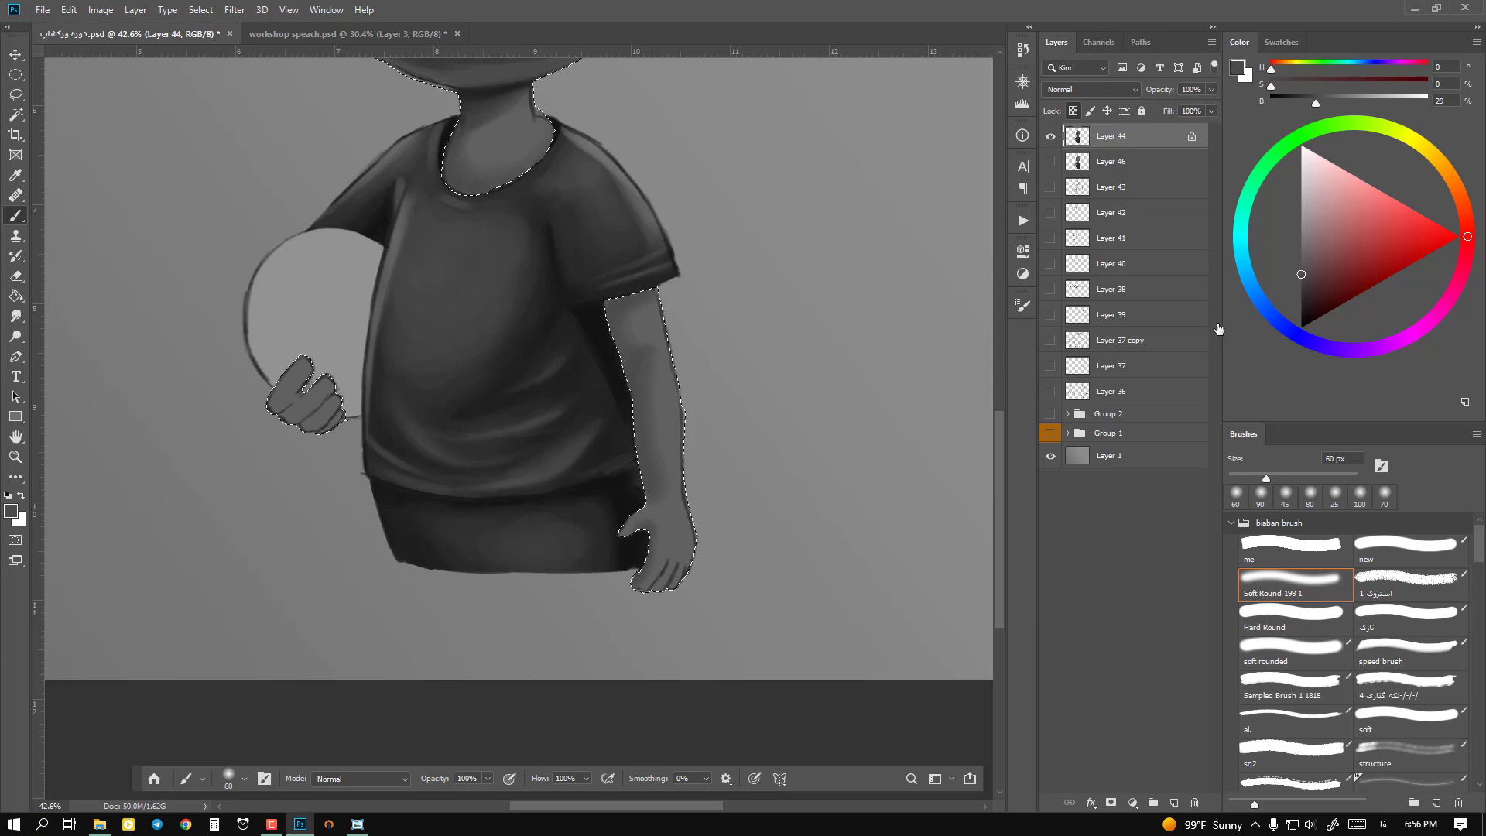
Step: Model the fingers of both hands with a warm dark gray (10% saturation, 24% brightness) and a lighter gray sampled from the hanging hand
{"action": "left_click", "coordinate": [675, 522], "text": "alt"}
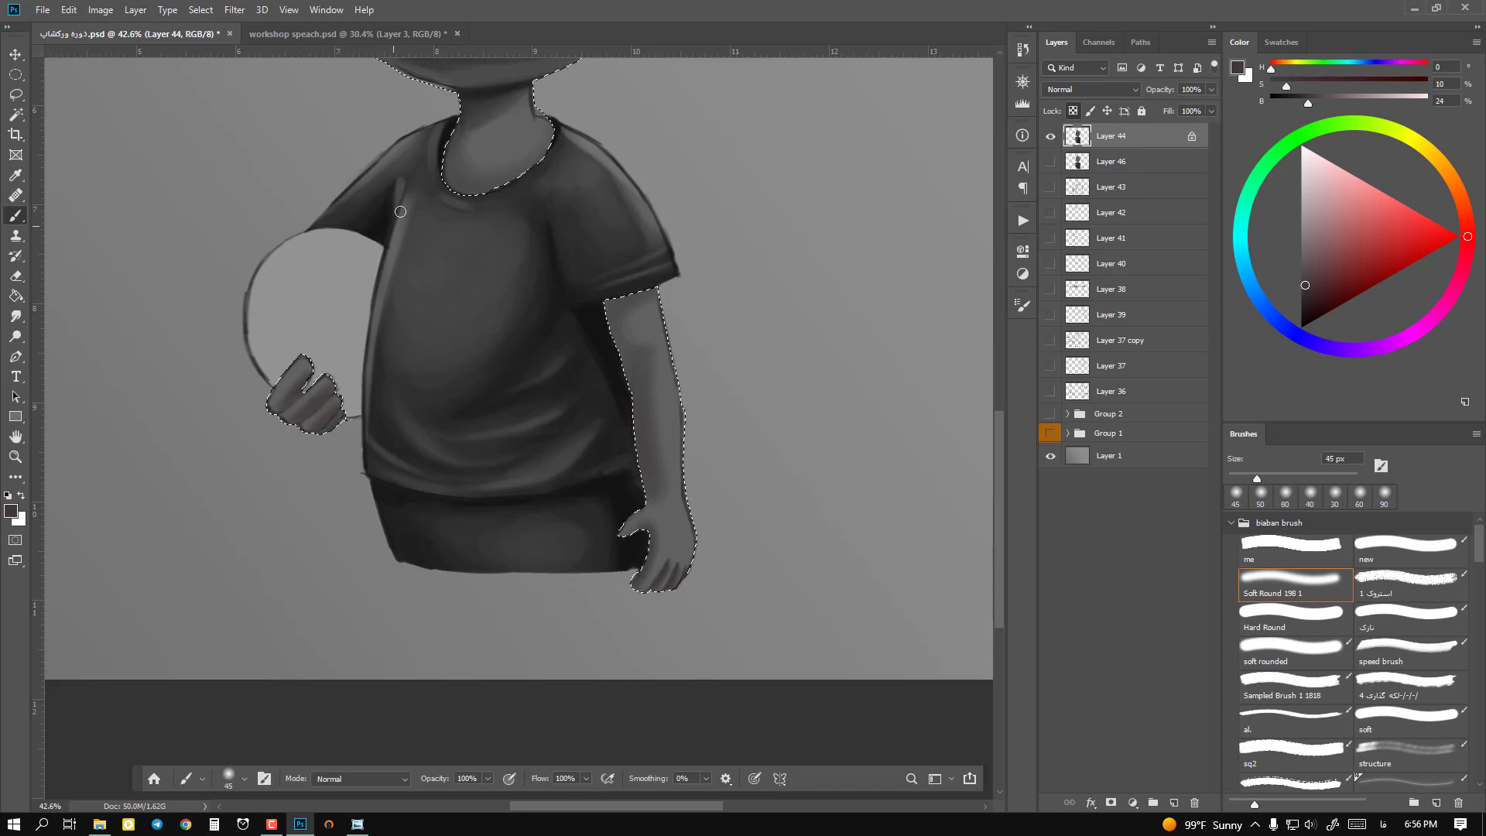
{"action": "left_click", "coordinate": [671, 519], "text": "alt"}
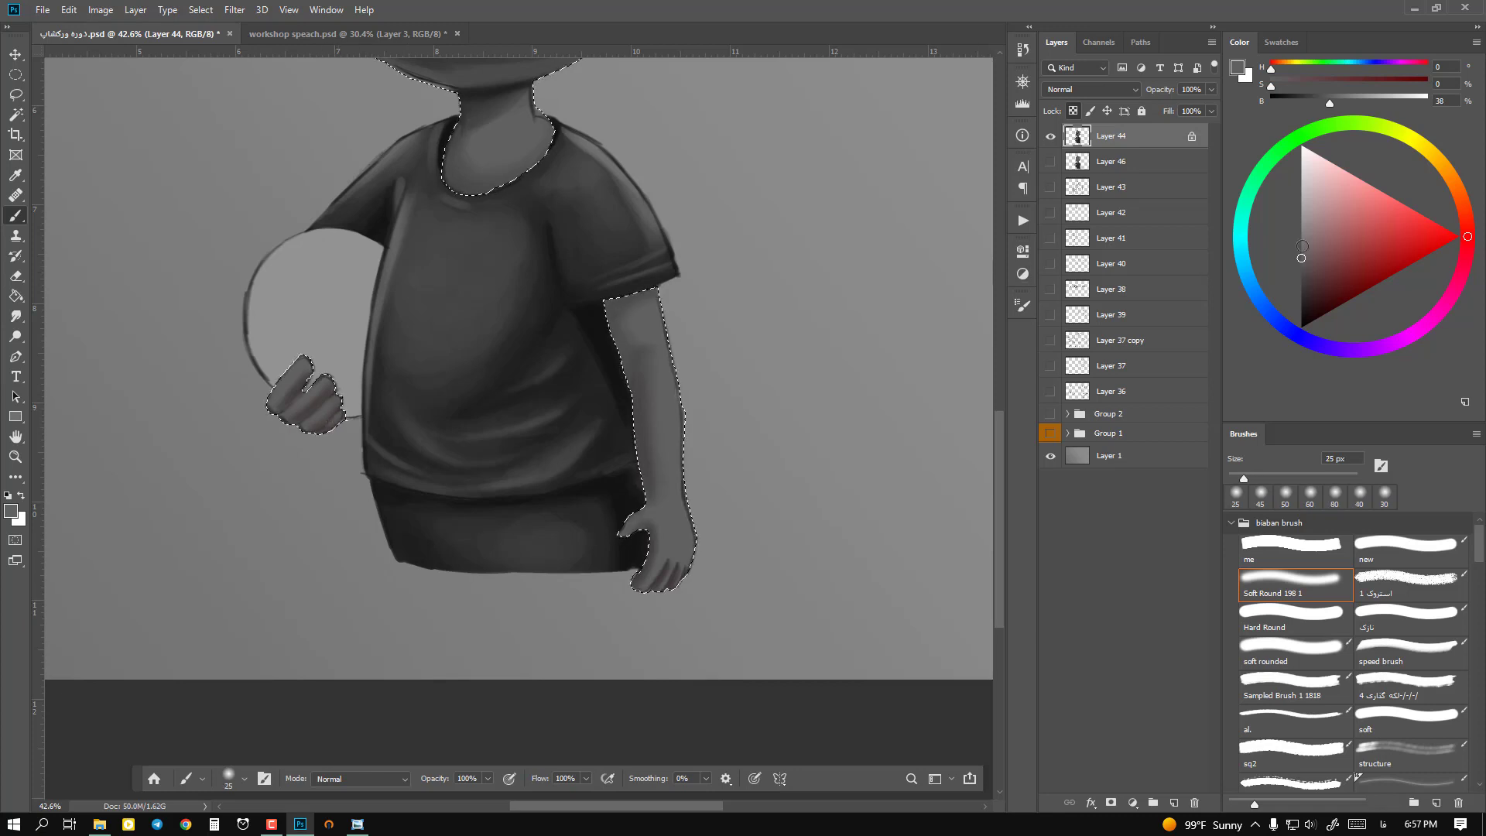
Step: Darken the creases between the fingers of the ball-holding hand in gray at 12% brightness with a 9 px brush
{"action": "left_click", "coordinate": [1299, 235]}
{"action": "left_click_drag", "start_coordinate": [1299, 286], "coordinate": [1300, 306]}
{"action": "key", "text": "bracketleft"}
{"action": "key", "text": "bracketleft"}
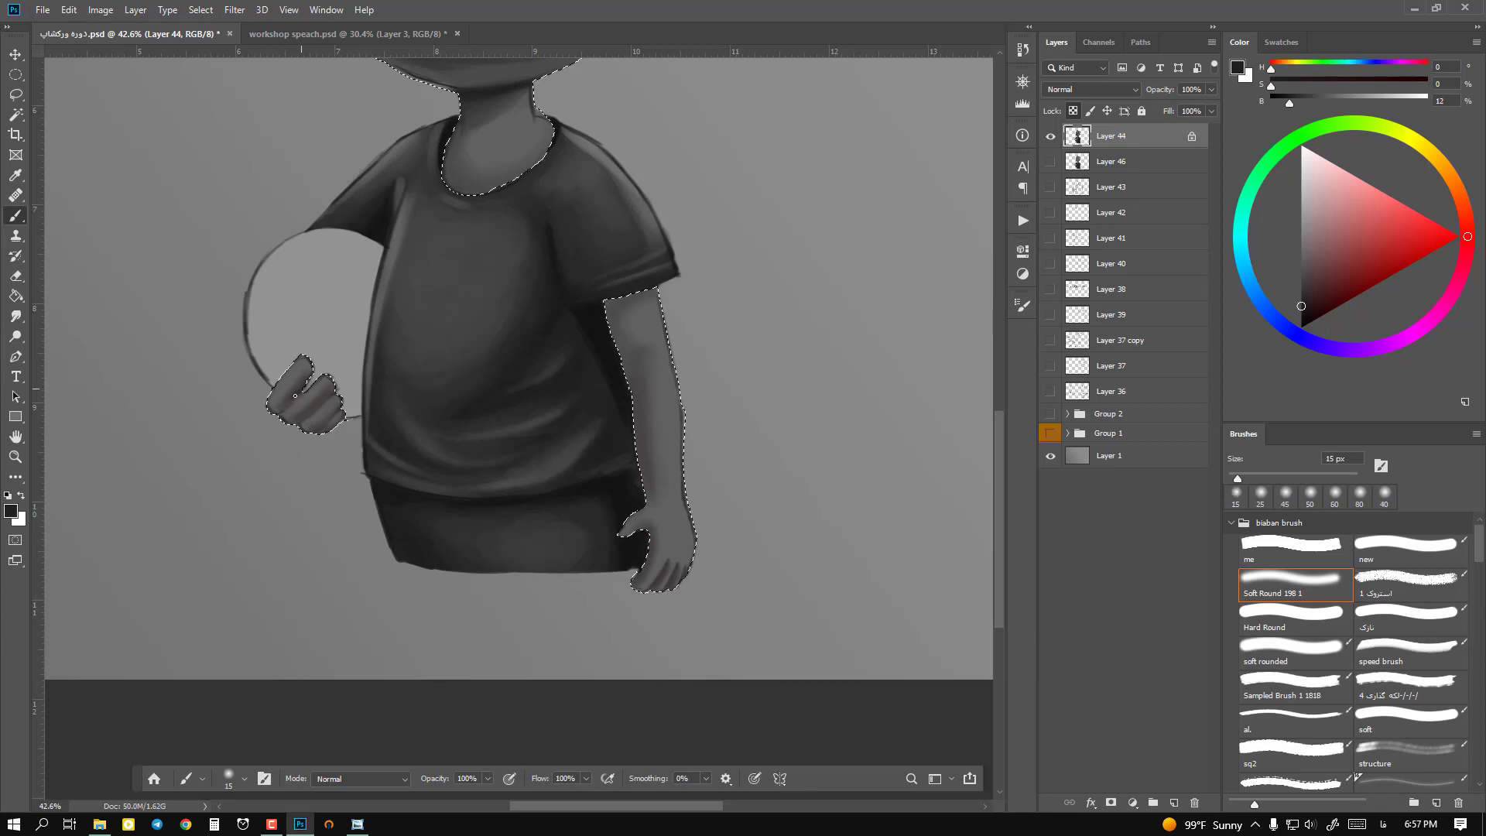
{"action": "key", "text": "bracketleft"}
{"action": "key", "text": "ctrl+space"}
{"action": "left_click_drag", "start_coordinate": [303, 411], "coordinate": [364, 413]}
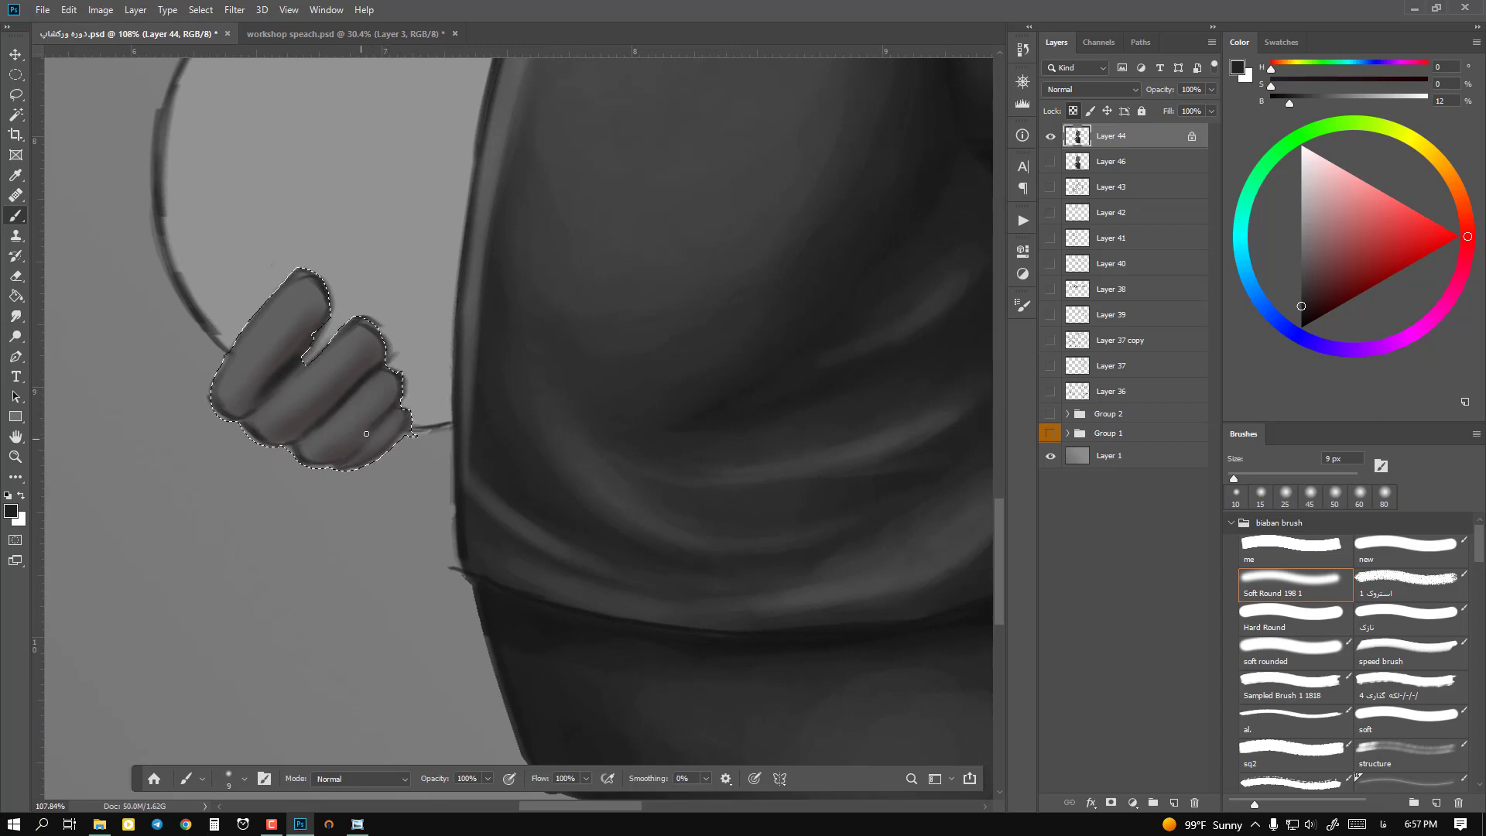
{"action": "key", "text": "bracketleft"}
{"action": "mouse_move", "coordinate": [916, 534]}
{"action": "left_mouse_down"}
{"action": "mouse_move", "coordinate": [666, 398]}
{"action": "mouse_move", "coordinate": [766, 387]}
{"action": "left_mouse_up"}
{"action": "left_click_drag", "start_coordinate": [151, 227], "coordinate": [117, 254]}
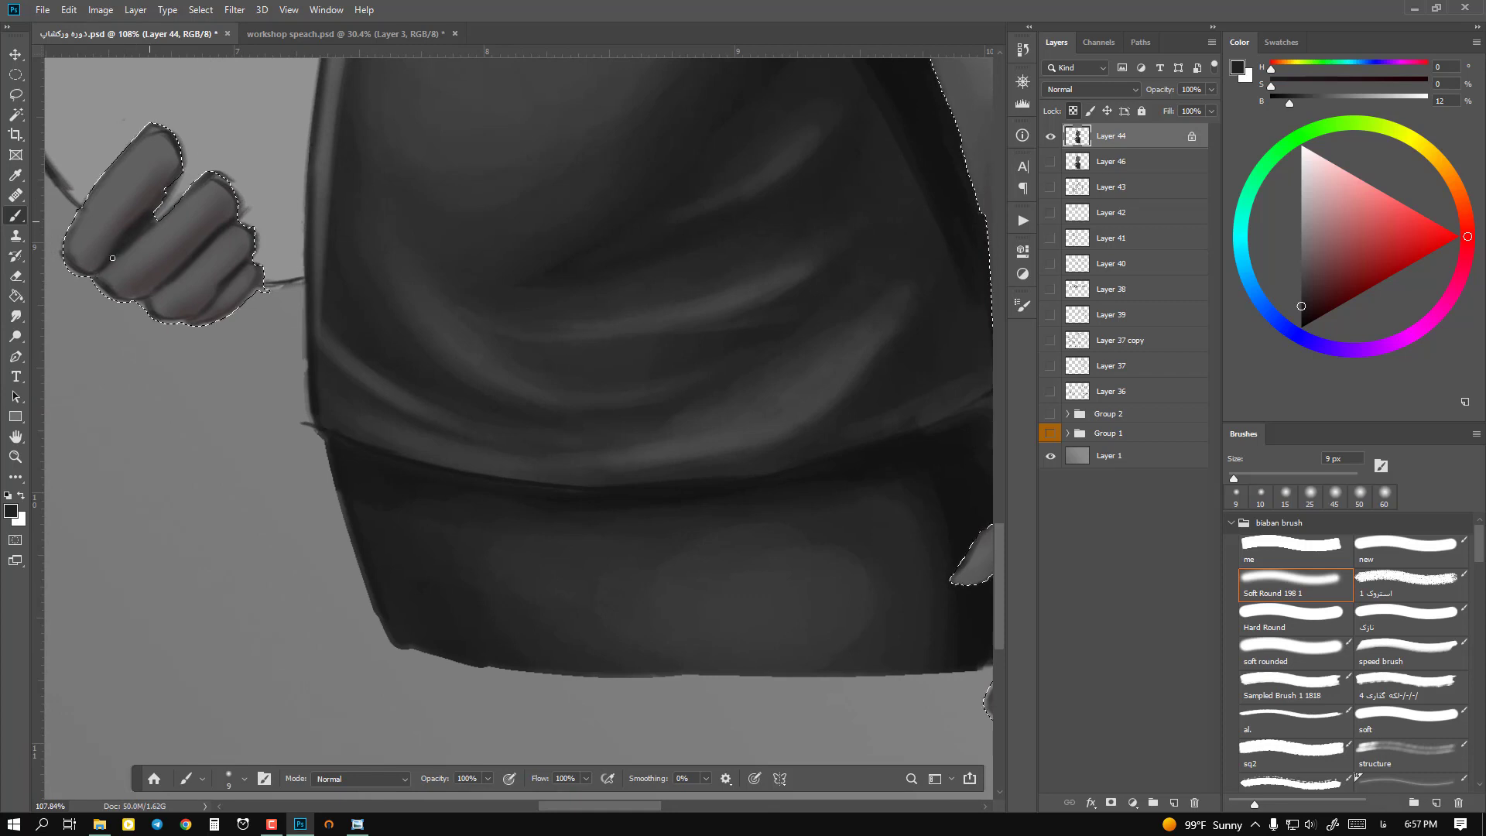
Step: Darken the gaps between the fingers of the hanging hand with the soft brush at 8 px
{"action": "left_click_drag", "start_coordinate": [662, 495], "coordinate": [341, 388]}
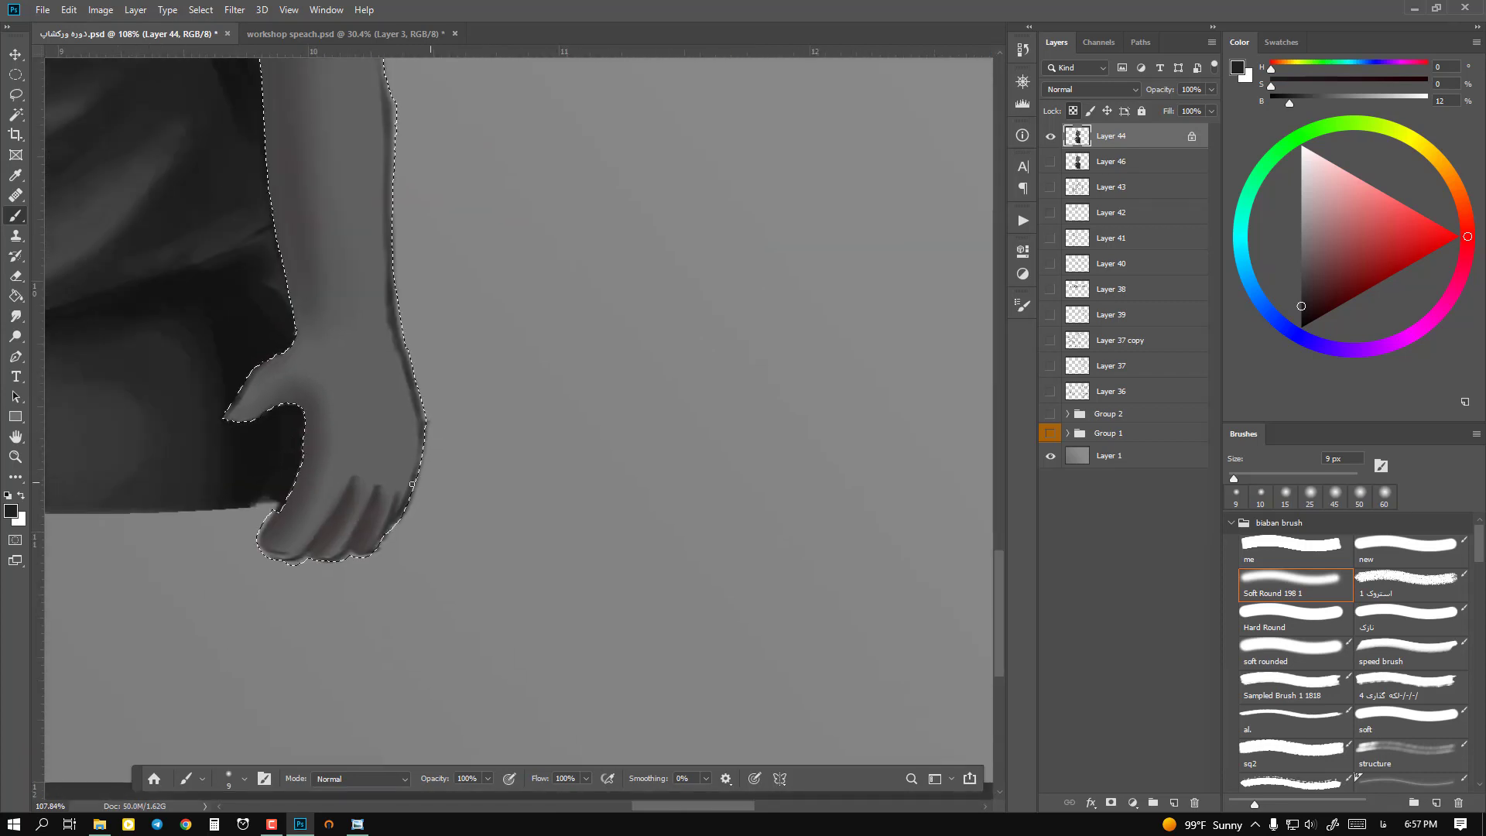
{"action": "key", "text": "bracketleft"}
{"action": "mouse_move", "coordinate": [337, 505]}
{"action": "left_mouse_down"}
{"action": "mouse_move", "coordinate": [374, 501]}
{"action": "mouse_move", "coordinate": [343, 555]}
{"action": "left_mouse_up"}
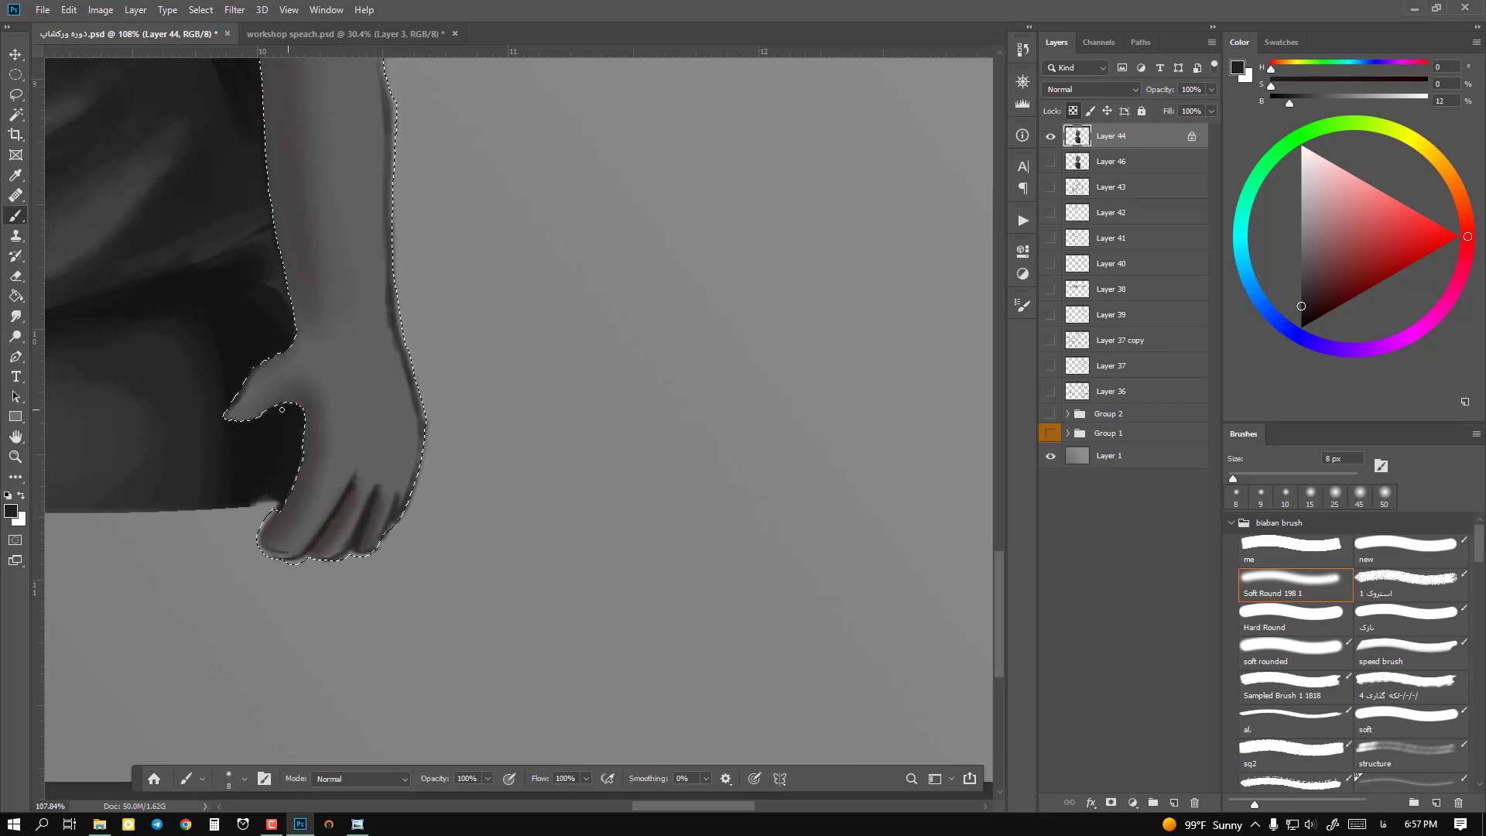
Step: Sample the upper arm's gray at 38% brightness and lighten the outer side of the hanging arm down to the hand at 50 px
{"action": "key", "text": "ctrl+space"}
{"action": "mouse_move", "coordinate": [332, 382]}
{"action": "left_mouse_down"}
{"action": "mouse_move", "coordinate": [267, 362]}
{"action": "mouse_move", "coordinate": [537, 501]}
{"action": "left_mouse_up"}
{"action": "key", "text": "ctrl+space"}
{"action": "mouse_move", "coordinate": [457, 392]}
{"action": "left_mouse_down"}
{"action": "mouse_move", "coordinate": [543, 418]}
{"action": "mouse_move", "coordinate": [509, 386]}
{"action": "mouse_move", "coordinate": [663, 332]}
{"action": "left_mouse_up"}
{"action": "key", "text": "b"}
{"action": "left_click", "coordinate": [630, 272], "text": "alt"}
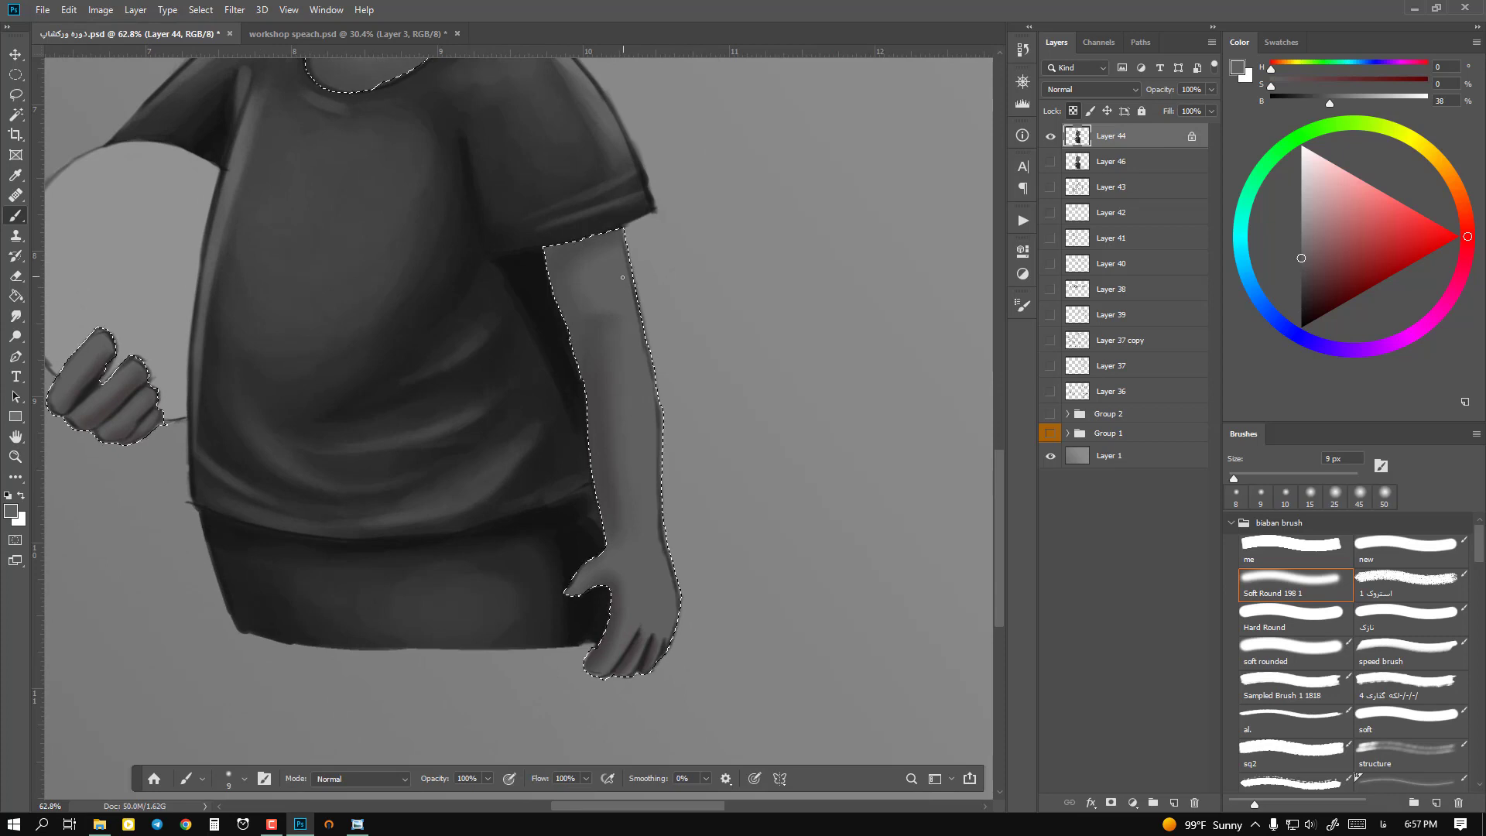
{"action": "key", "text": "bracketright"}
{"action": "key", "text": "bracketright"}
{"action": "key", "text": "bracketright"}
{"action": "key", "text": "bracketright"}
{"action": "key", "text": "bracketright"}
{"action": "mouse_move", "coordinate": [637, 305]}
{"action": "left_mouse_down"}
{"action": "mouse_move", "coordinate": [660, 393]}
{"action": "mouse_move", "coordinate": [673, 595]}
{"action": "left_mouse_up"}
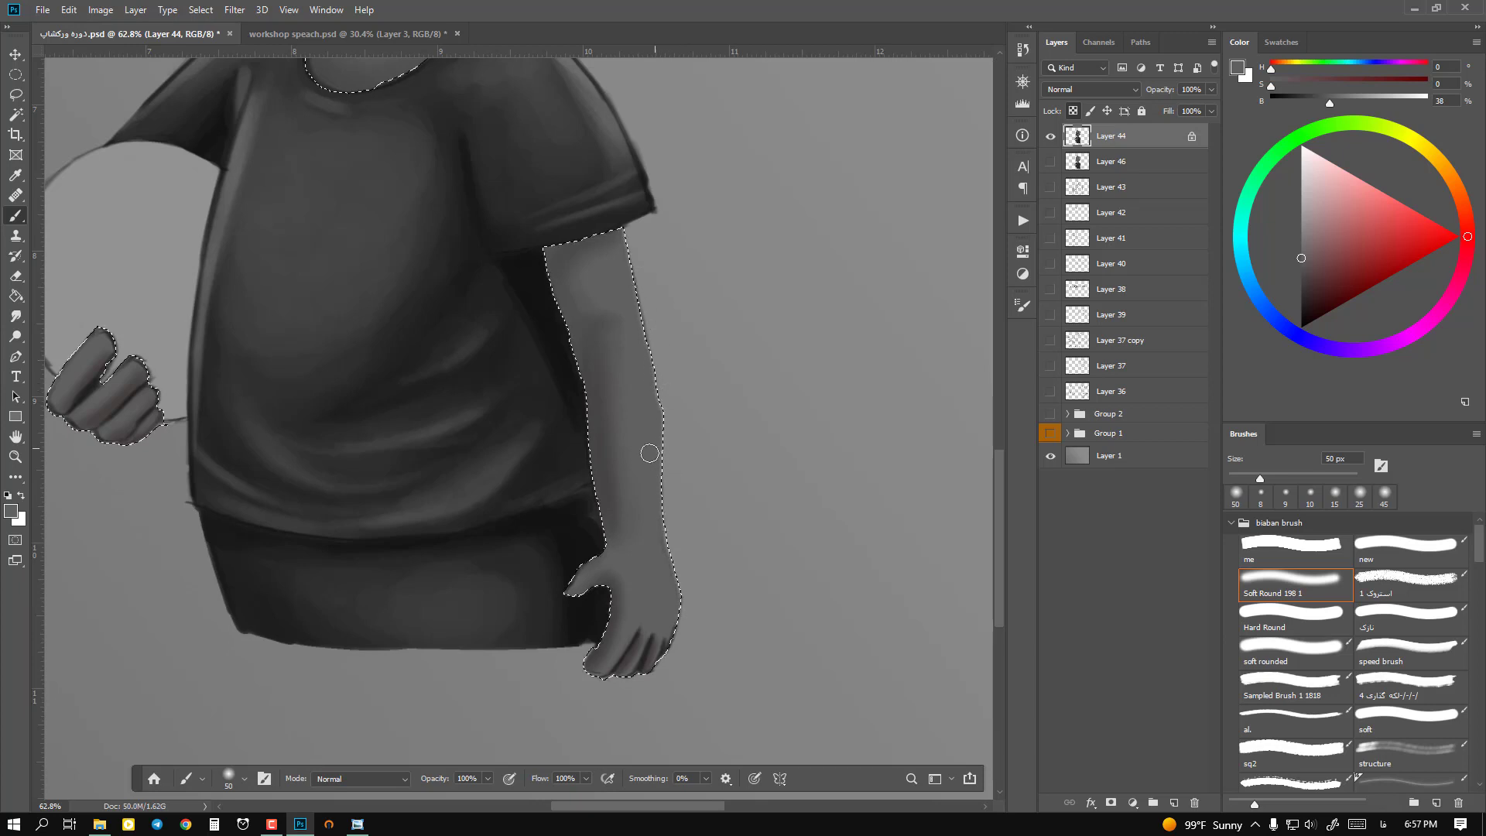
{"action": "mouse_move", "coordinate": [636, 408]}
{"action": "left_mouse_down"}
{"action": "mouse_move", "coordinate": [591, 564]}
{"action": "mouse_move", "coordinate": [522, 434]}
{"action": "mouse_move", "coordinate": [534, 428]}
{"action": "mouse_move", "coordinate": [546, 611]}
{"action": "mouse_move", "coordinate": [564, 457]}
{"action": "left_mouse_up"}
{"action": "key", "text": "z"}
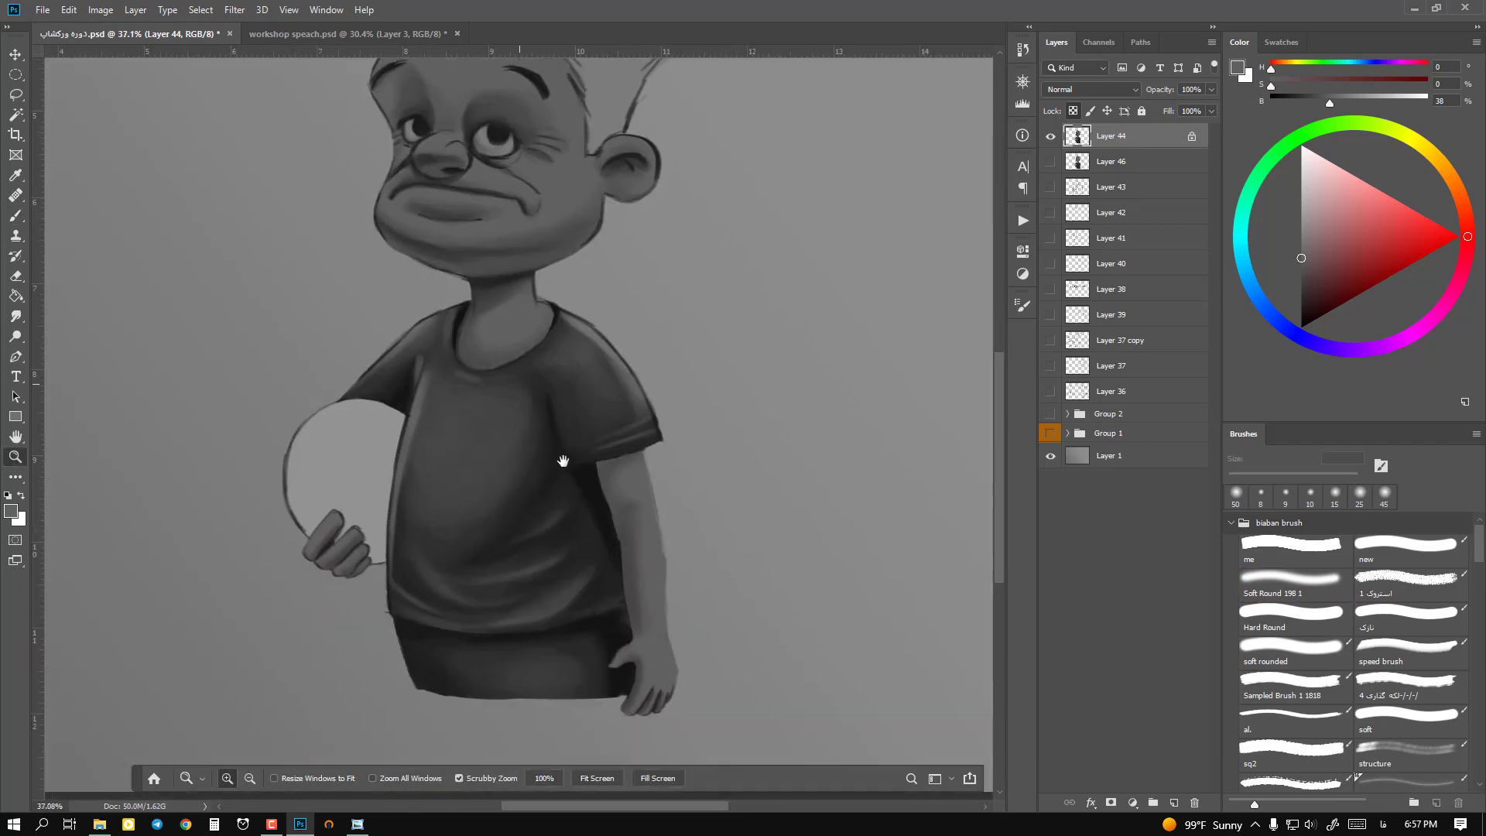
Step: Duplicate Layer 44 for the highlight pass and hide the original Layer 44
{"action": "left_click_drag", "start_coordinate": [720, 504], "coordinate": [683, 481]}
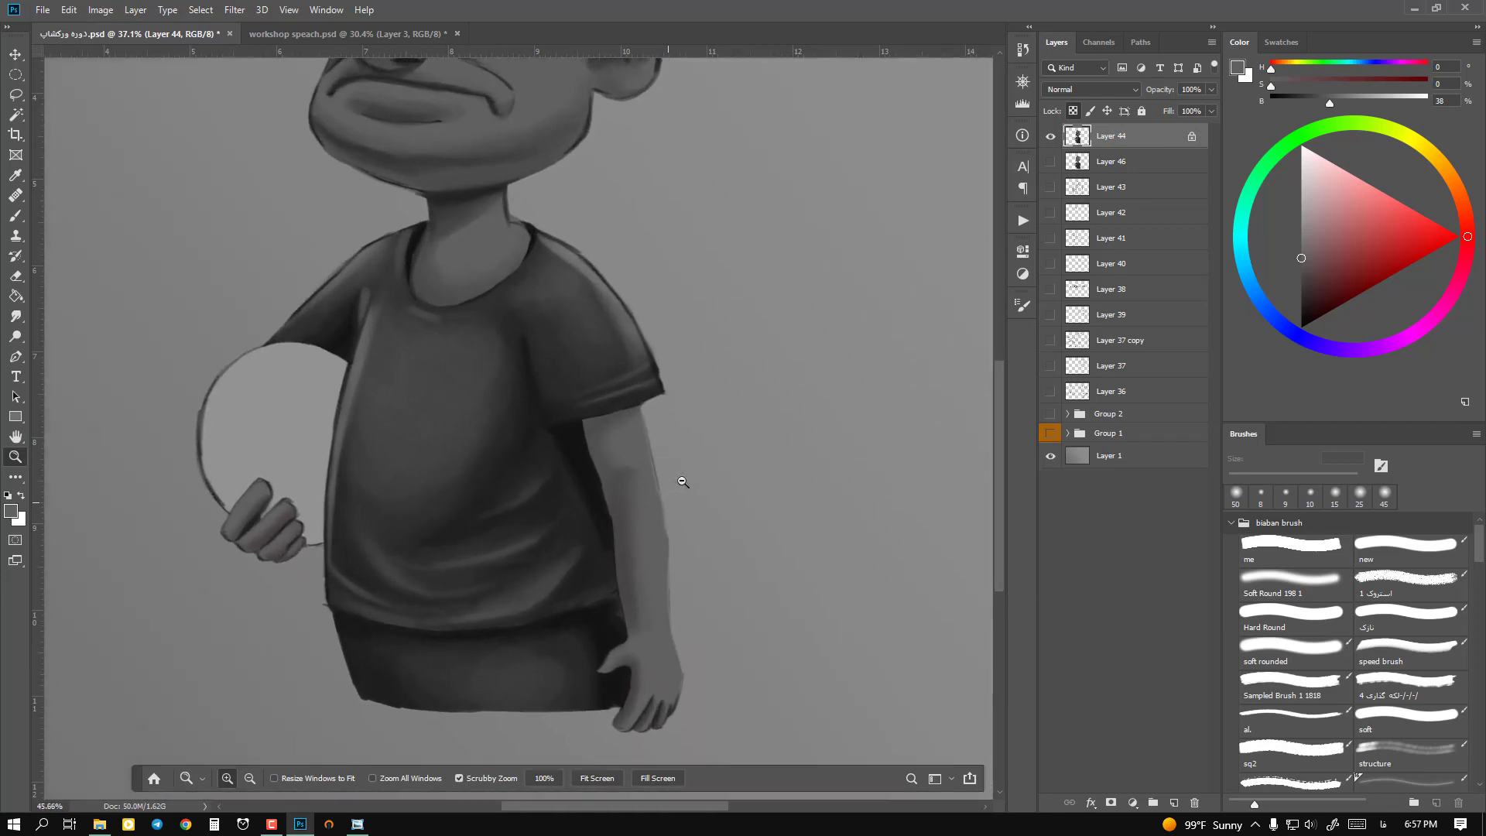
{"action": "left_click_drag", "start_coordinate": [559, 485], "coordinate": [597, 590]}
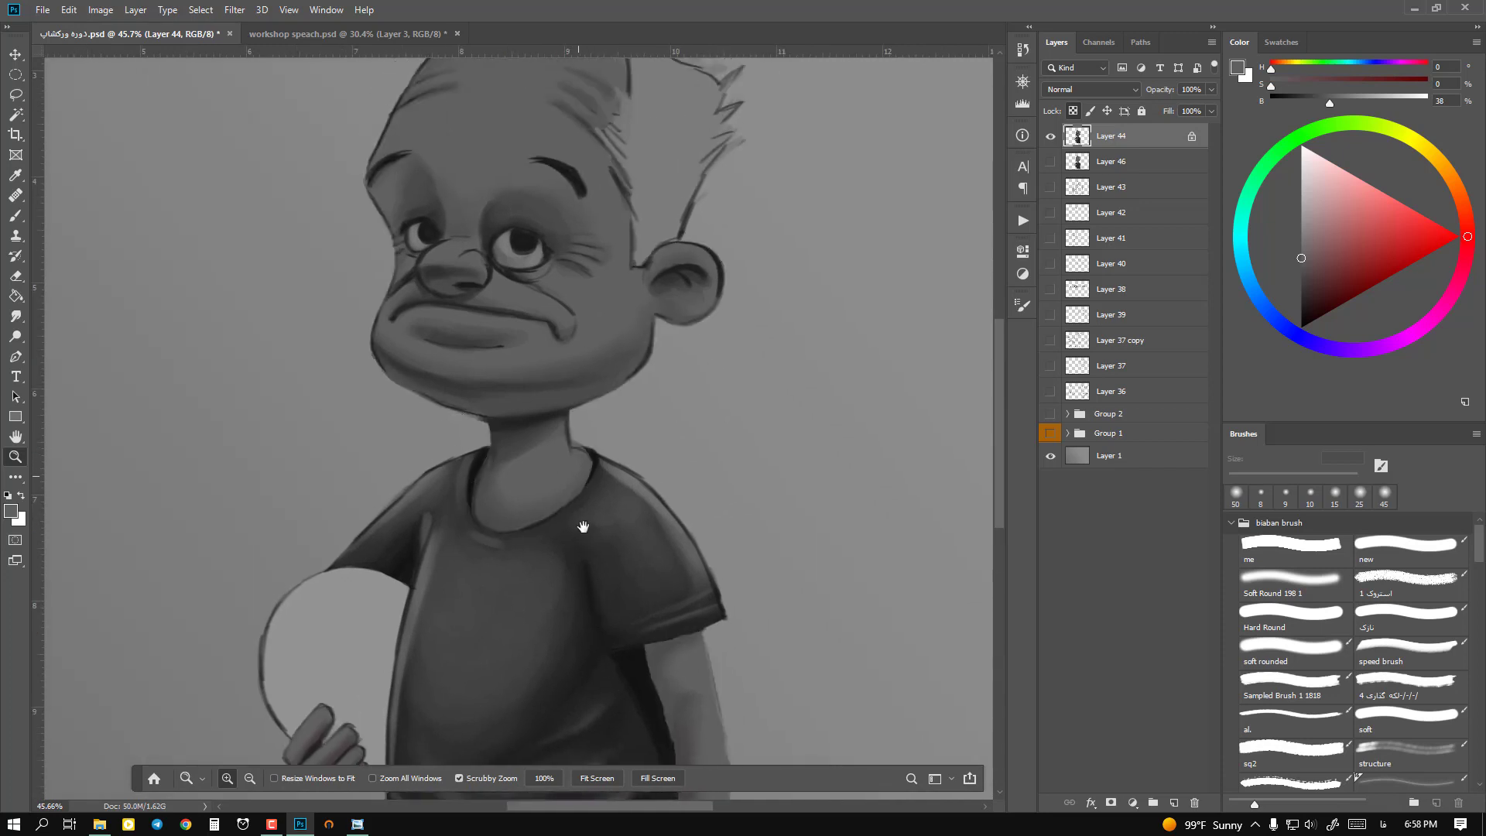
{"action": "mouse_move", "coordinate": [580, 521]}
{"action": "left_mouse_down"}
{"action": "mouse_move", "coordinate": [557, 475]}
{"action": "mouse_move", "coordinate": [577, 431]}
{"action": "mouse_move", "coordinate": [567, 487]}
{"action": "left_mouse_up"}
{"action": "key", "text": "b"}
{"action": "key", "text": "bracketright"}
{"action": "key", "text": "bracketright"}
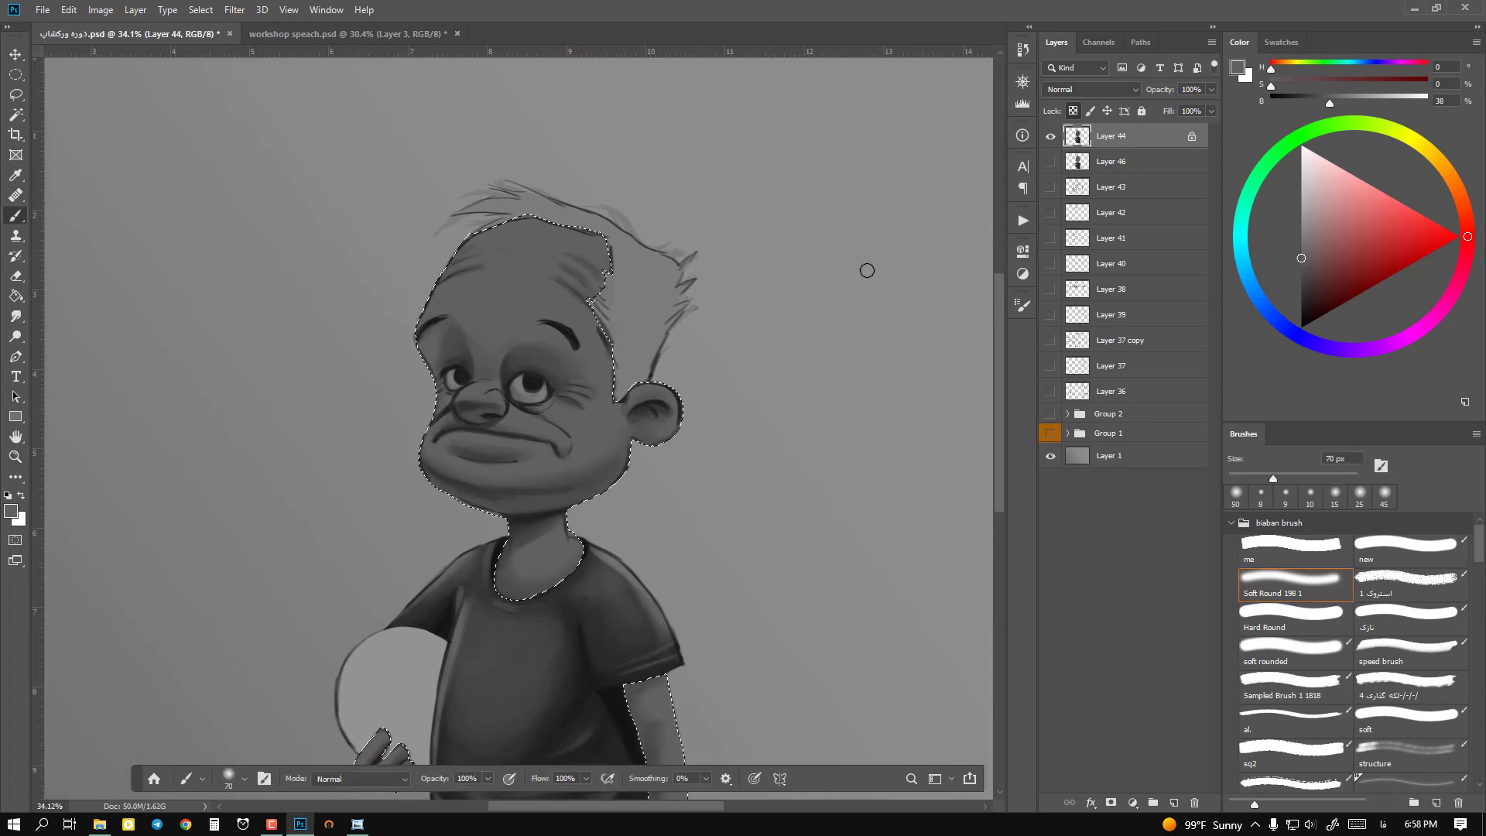
{"action": "key", "text": "bracketright"}
{"action": "left_click_drag", "start_coordinate": [1139, 146], "coordinate": [1139, 135], "text": "alt"}
{"action": "left_click", "coordinate": [1050, 161]}
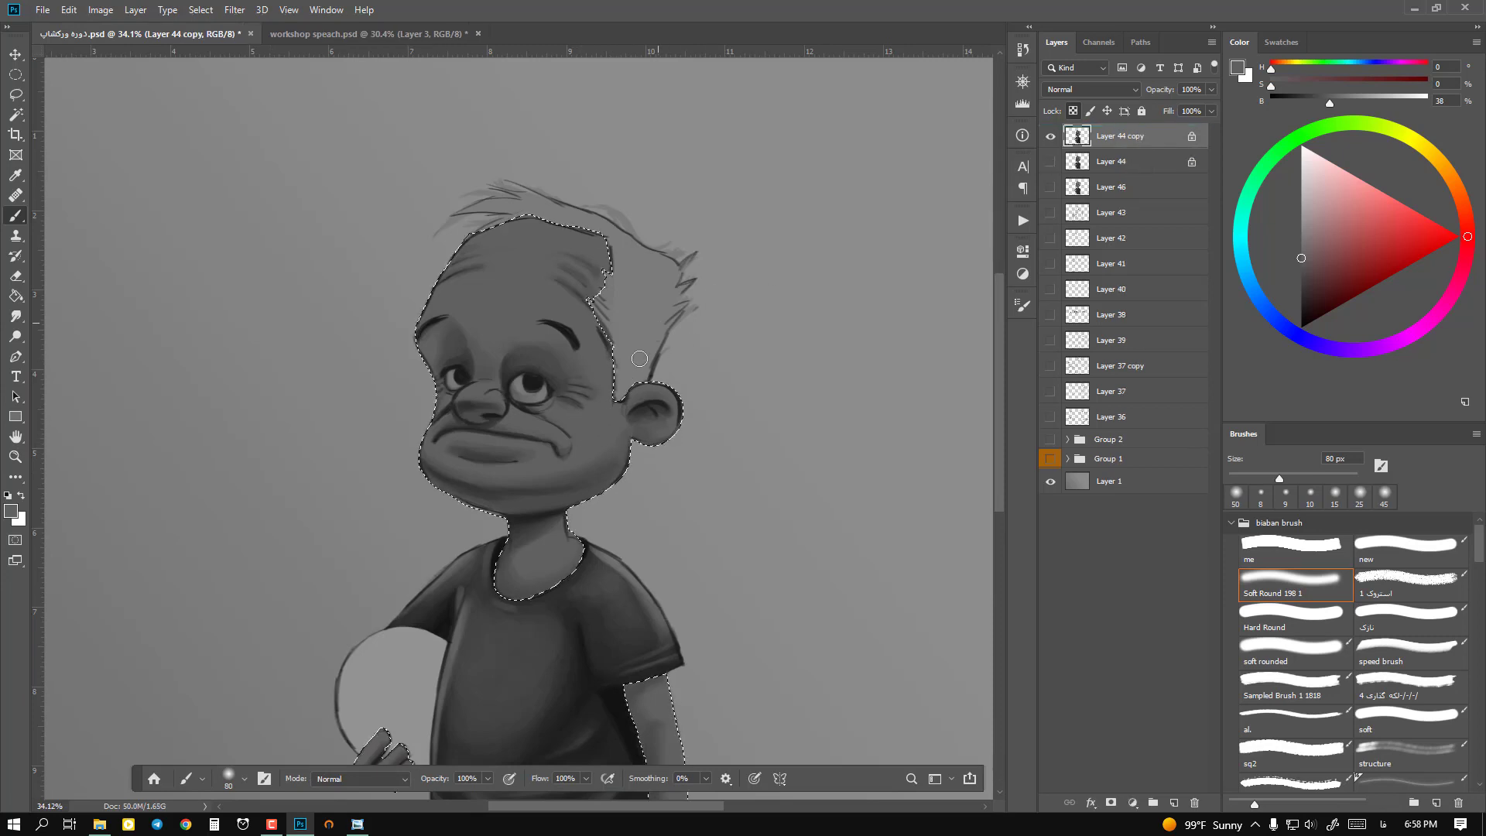
Step: Set the brush to Color Dodge mode with 49% opacity and 42% flow
{"action": "left_click", "coordinate": [376, 777]}
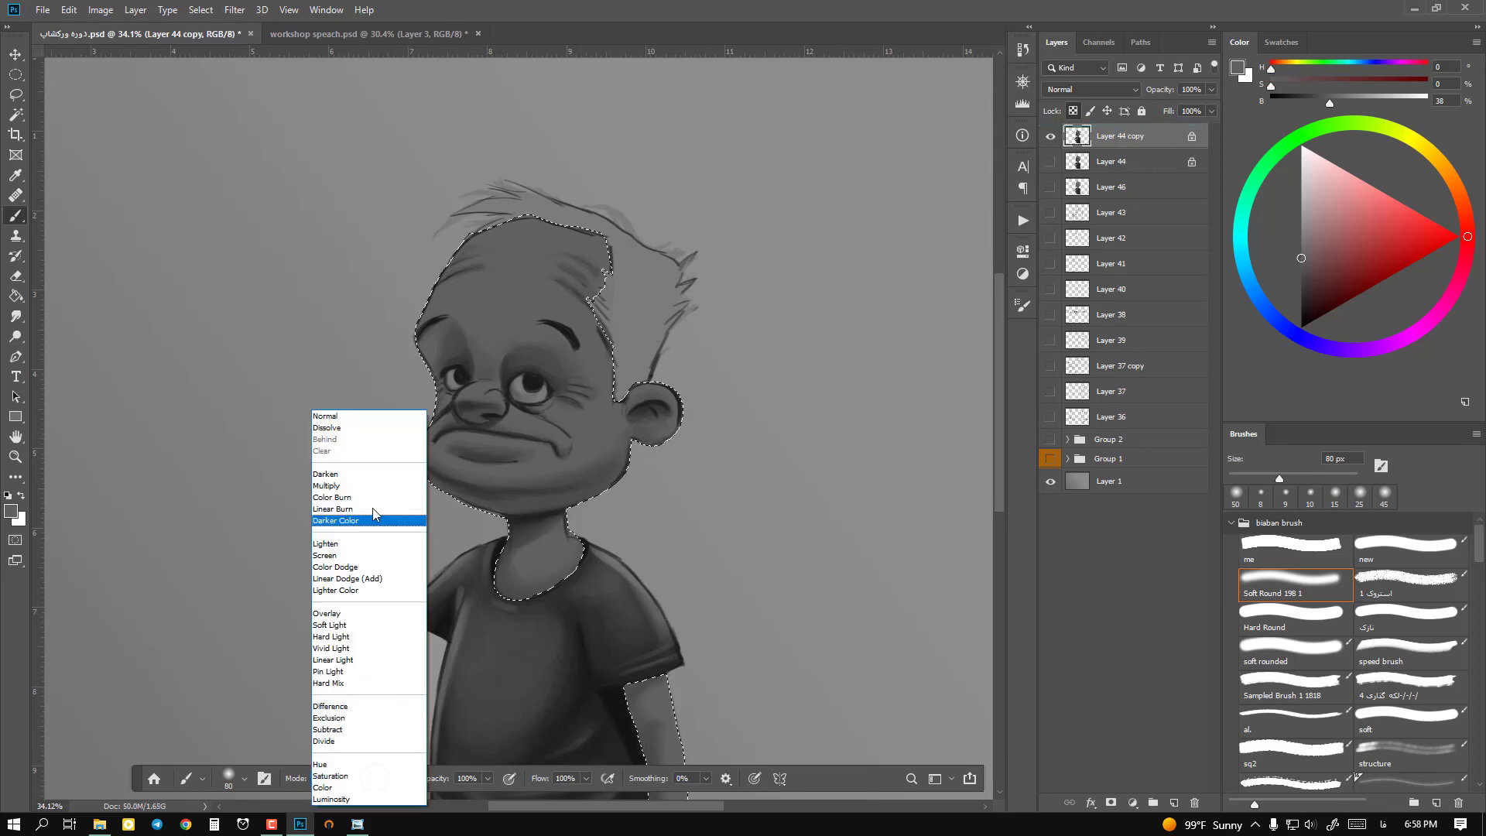
{"action": "left_click", "coordinate": [341, 567]}
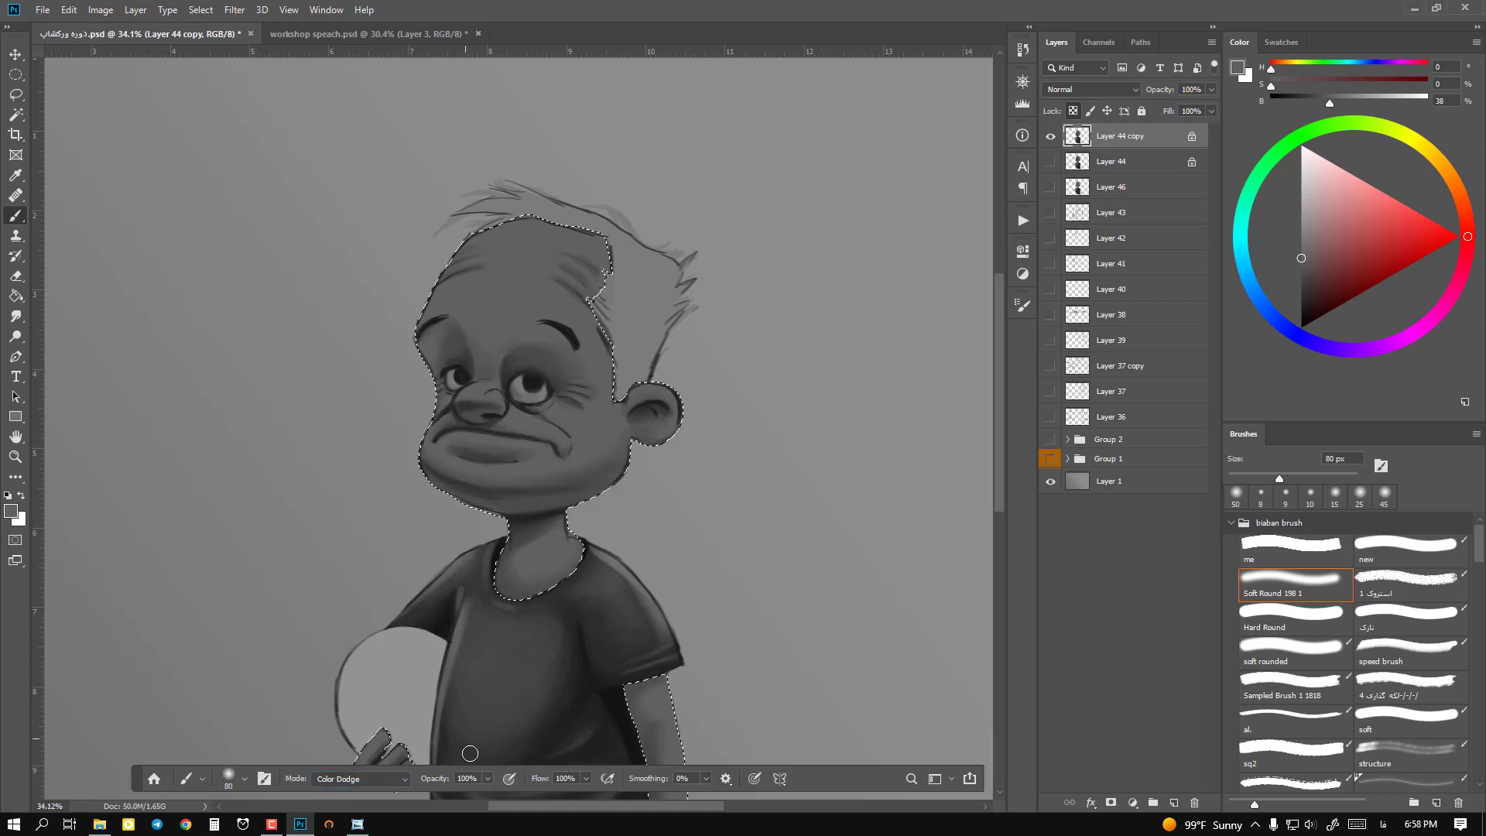
{"action": "left_click_drag", "start_coordinate": [442, 777], "coordinate": [403, 778]}
{"action": "left_click_drag", "start_coordinate": [534, 778], "coordinate": [489, 778]}
Step: Paint a soft highlight on the cheek near the ear with the brush at 100 px and 80 px
{"action": "key", "text": "]"}
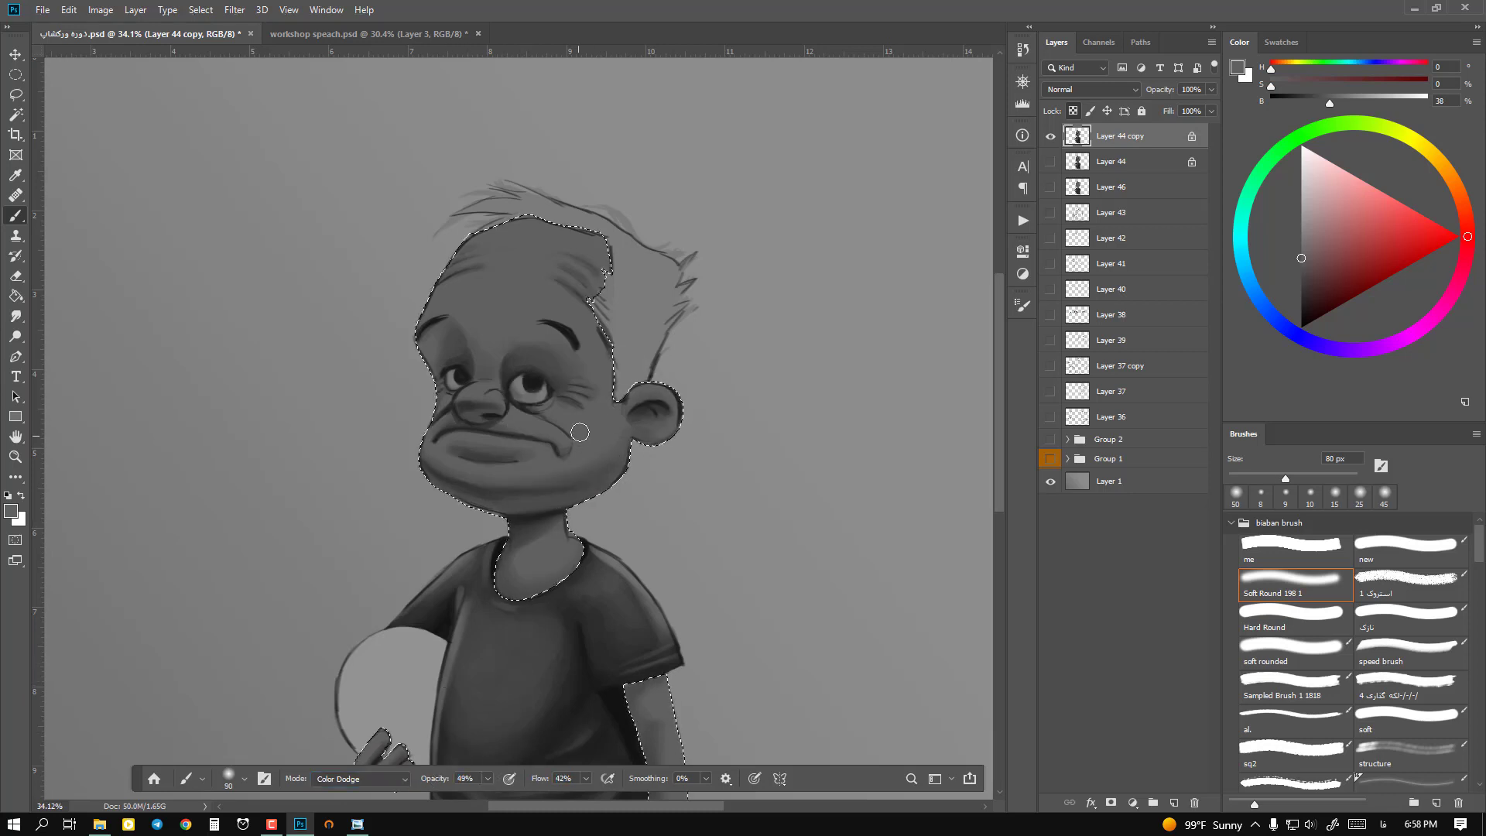
{"action": "key", "text": "]"}
{"action": "key", "text": "]"}
{"action": "key", "text": "["}
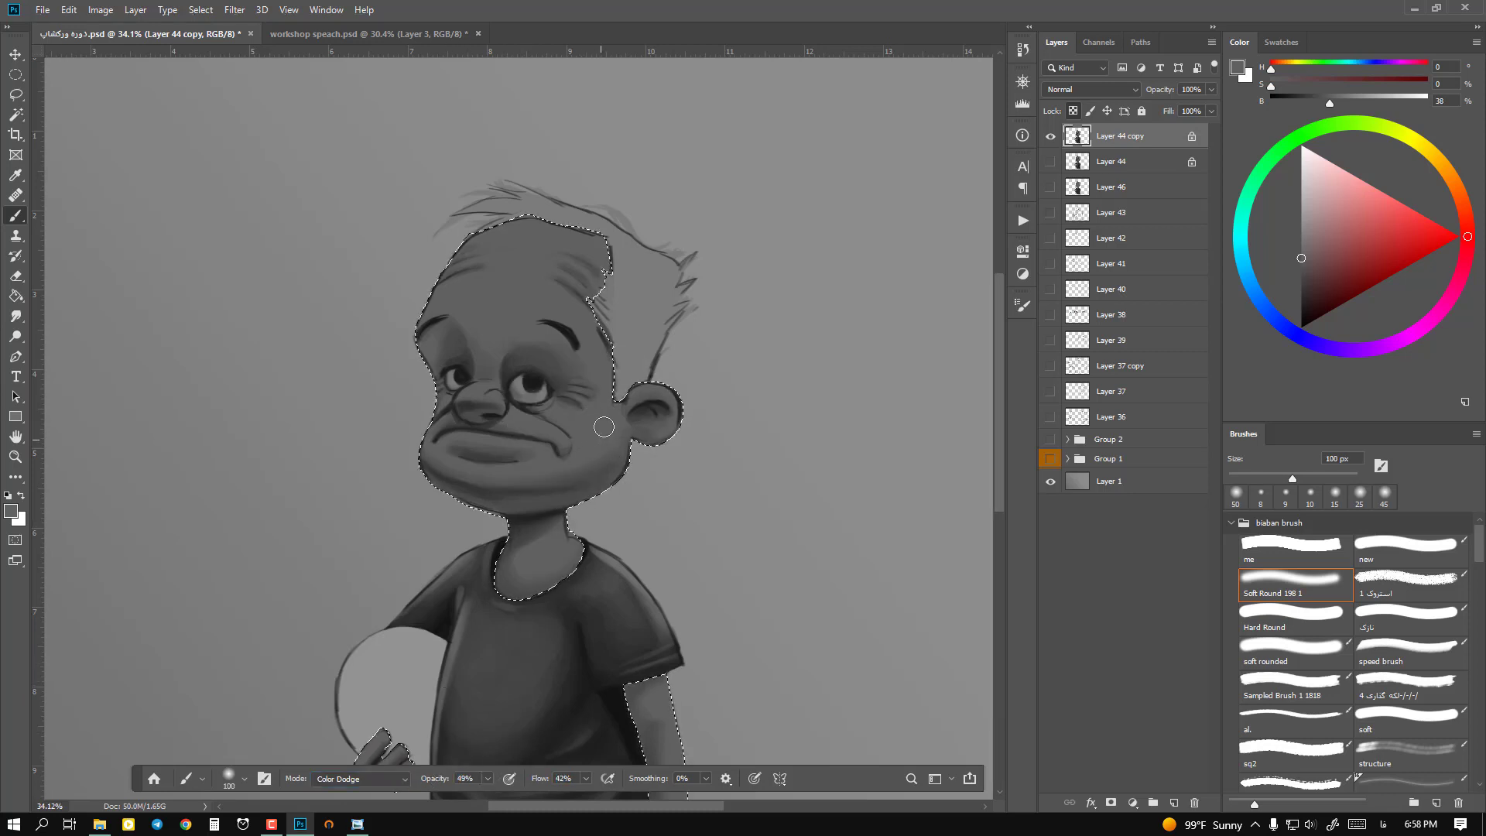
{"action": "left_click_drag", "start_coordinate": [606, 459], "coordinate": [599, 423]}
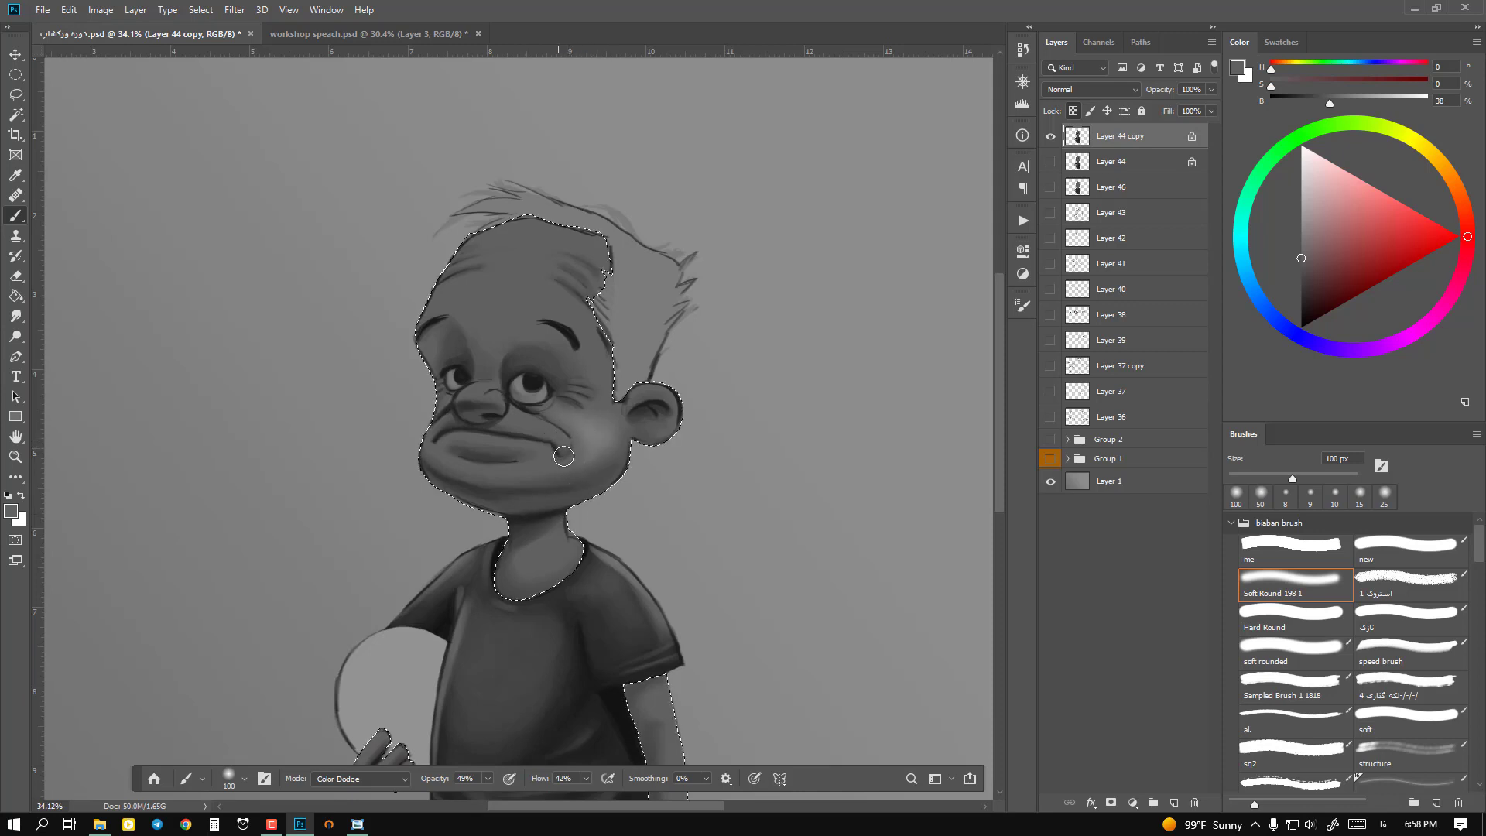
{"action": "key", "text": "bracketleft"}
{"action": "key", "text": "bracketleft"}
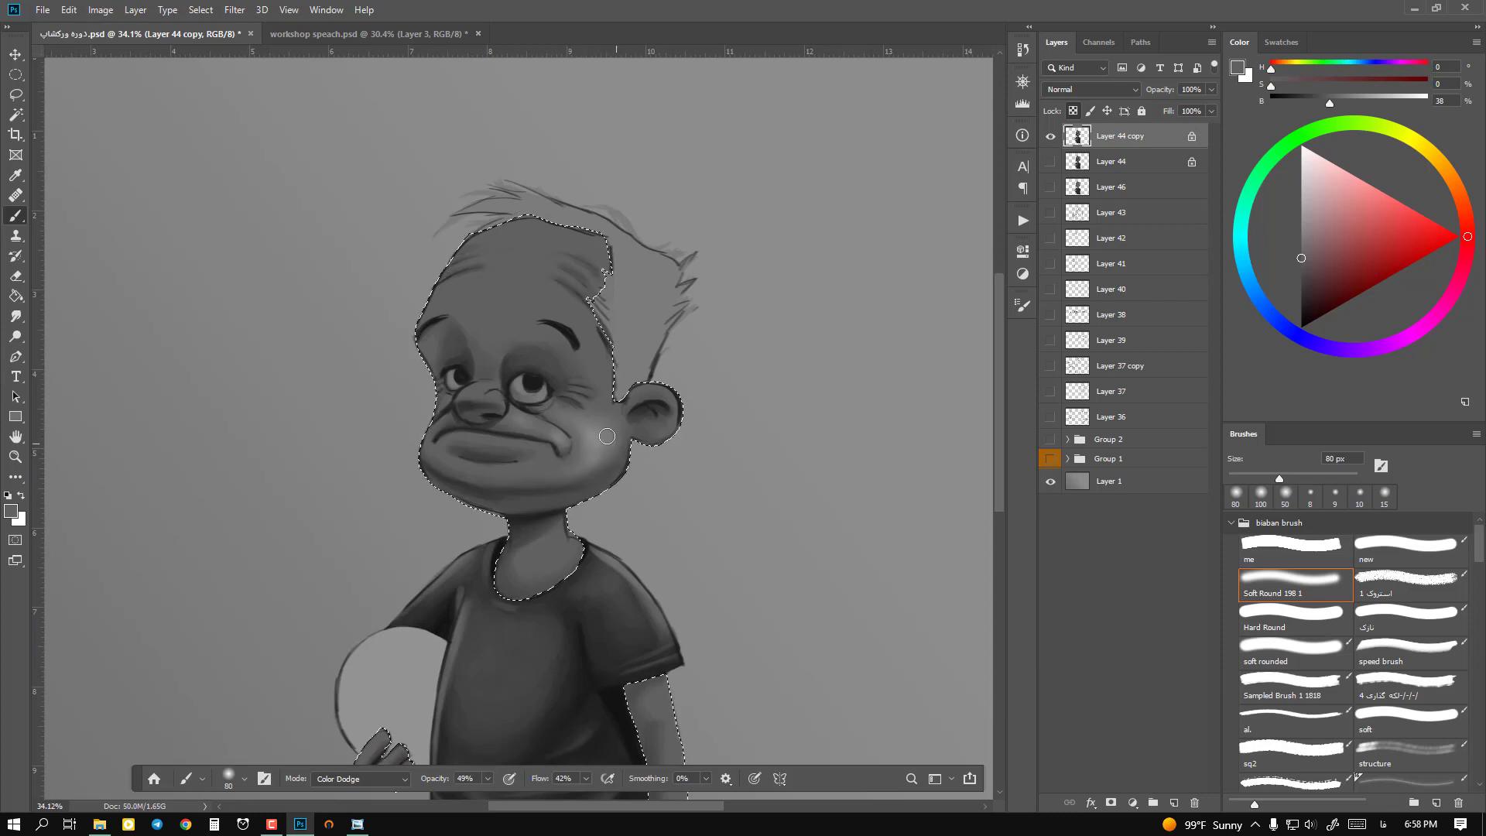
Step: Brighten the upper rim of the ear and the fold at the mouth corner with the brush at 35 to 45 px
{"action": "key", "text": "bracketleft"}
{"action": "key", "text": "bracketleft"}
{"action": "key", "text": "bracketleft"}
{"action": "key", "text": "bracketleft"}
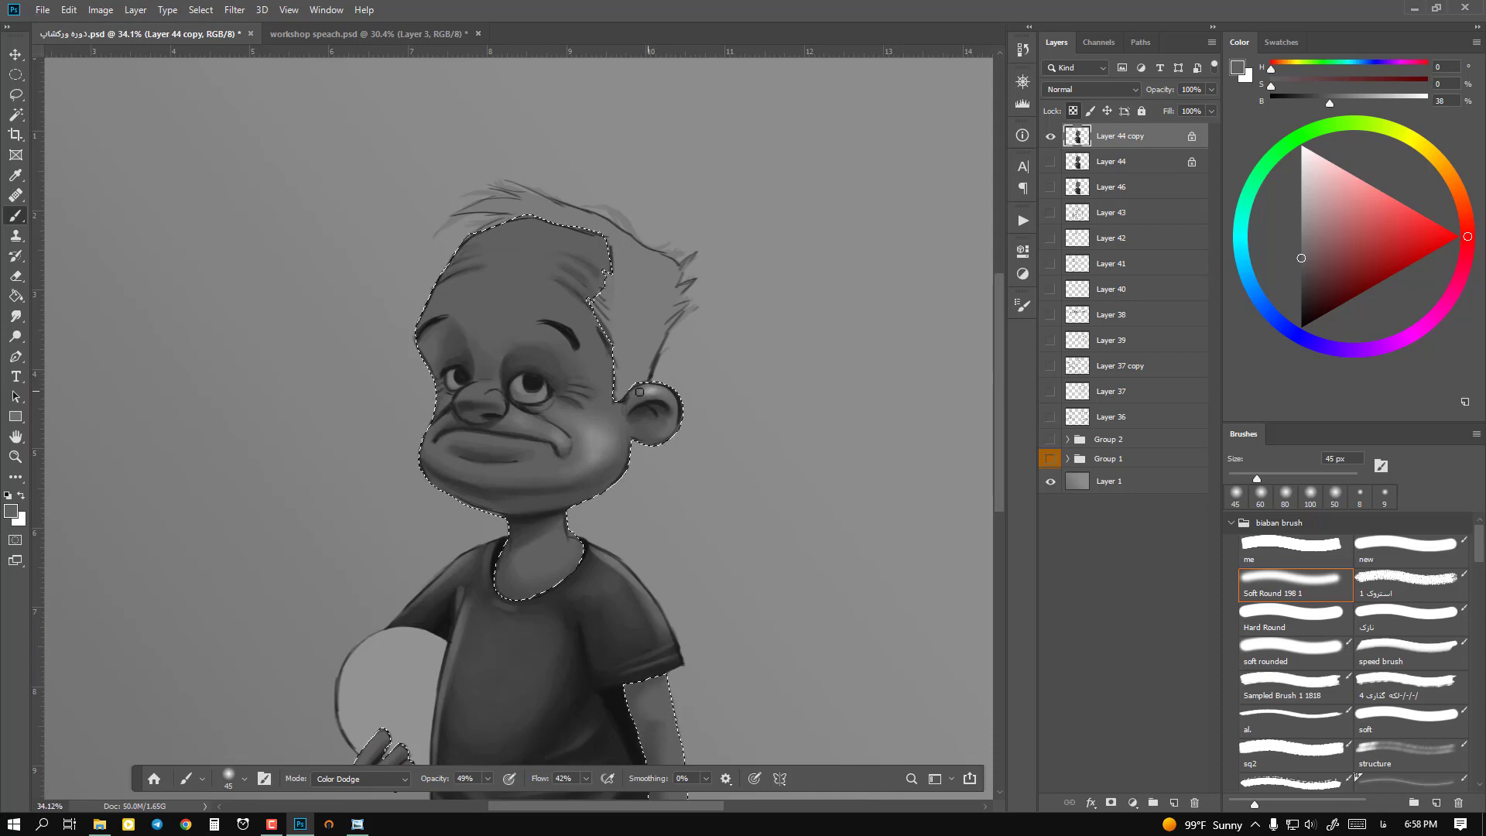
{"action": "key", "text": "bracketright"}
{"action": "key", "text": "bracketleft"}
{"action": "key", "text": "bracketleft"}
{"action": "key", "text": "bracketleft"}
{"action": "key", "text": "bracketright"}
{"action": "key", "text": "bracketright"}
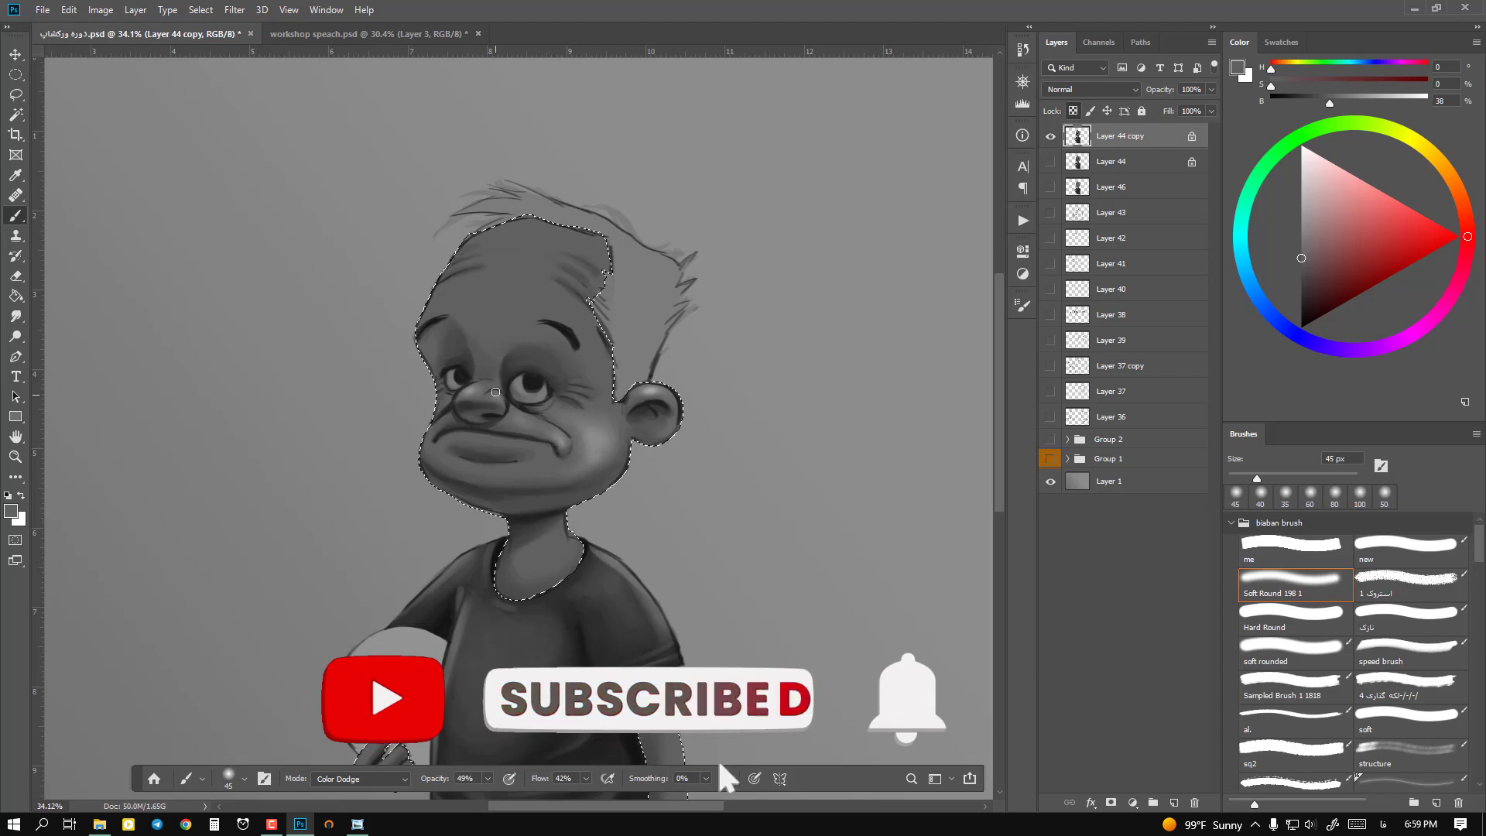
Step: Paint a soft highlight on the top of the nose with a 60 px brush
{"action": "key", "text": "bracketright"}
{"action": "key", "text": "bracketright"}
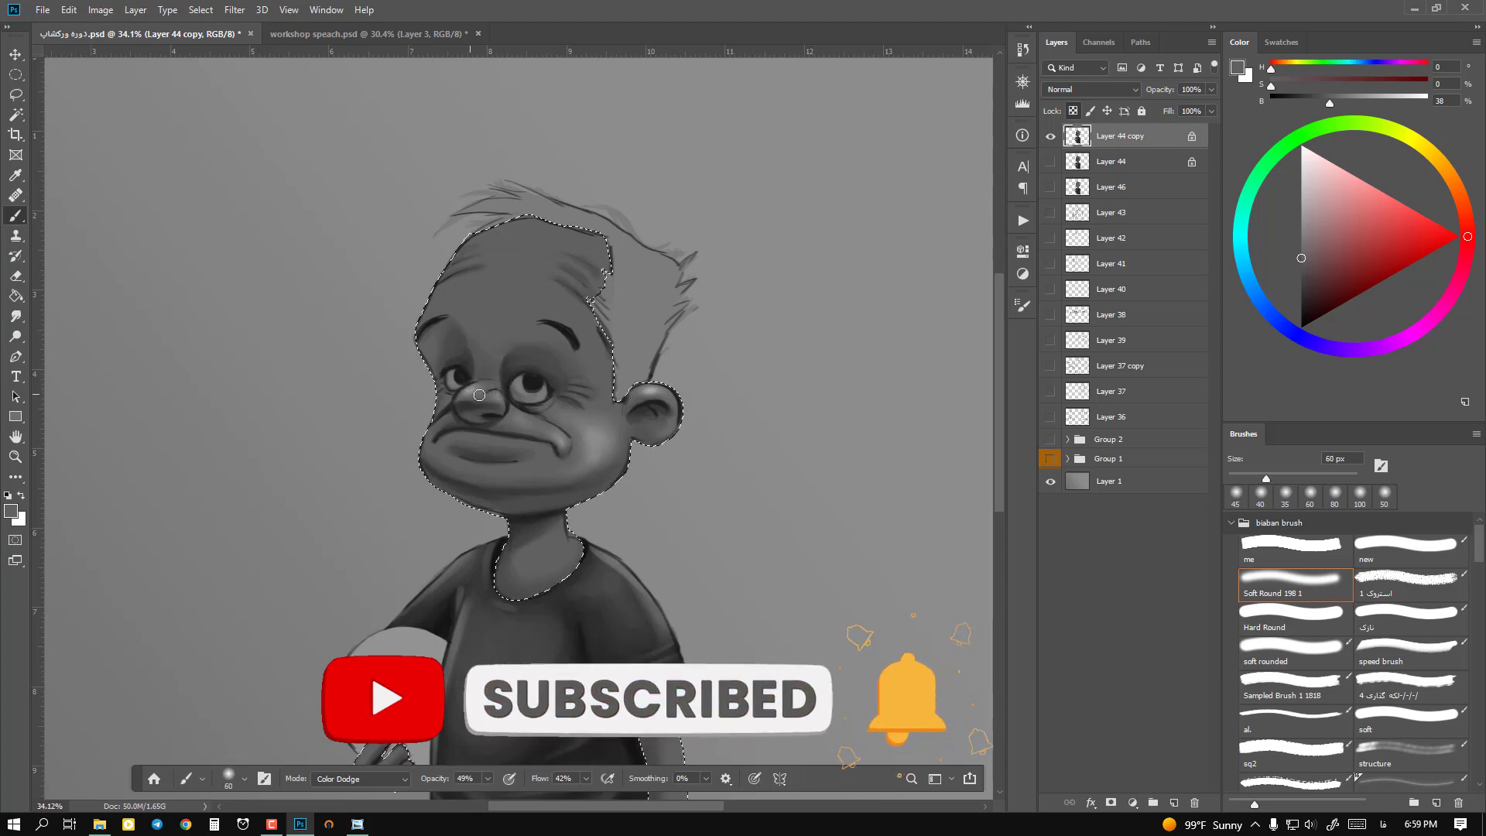
{"action": "left_click_drag", "start_coordinate": [479, 394], "coordinate": [464, 405]}
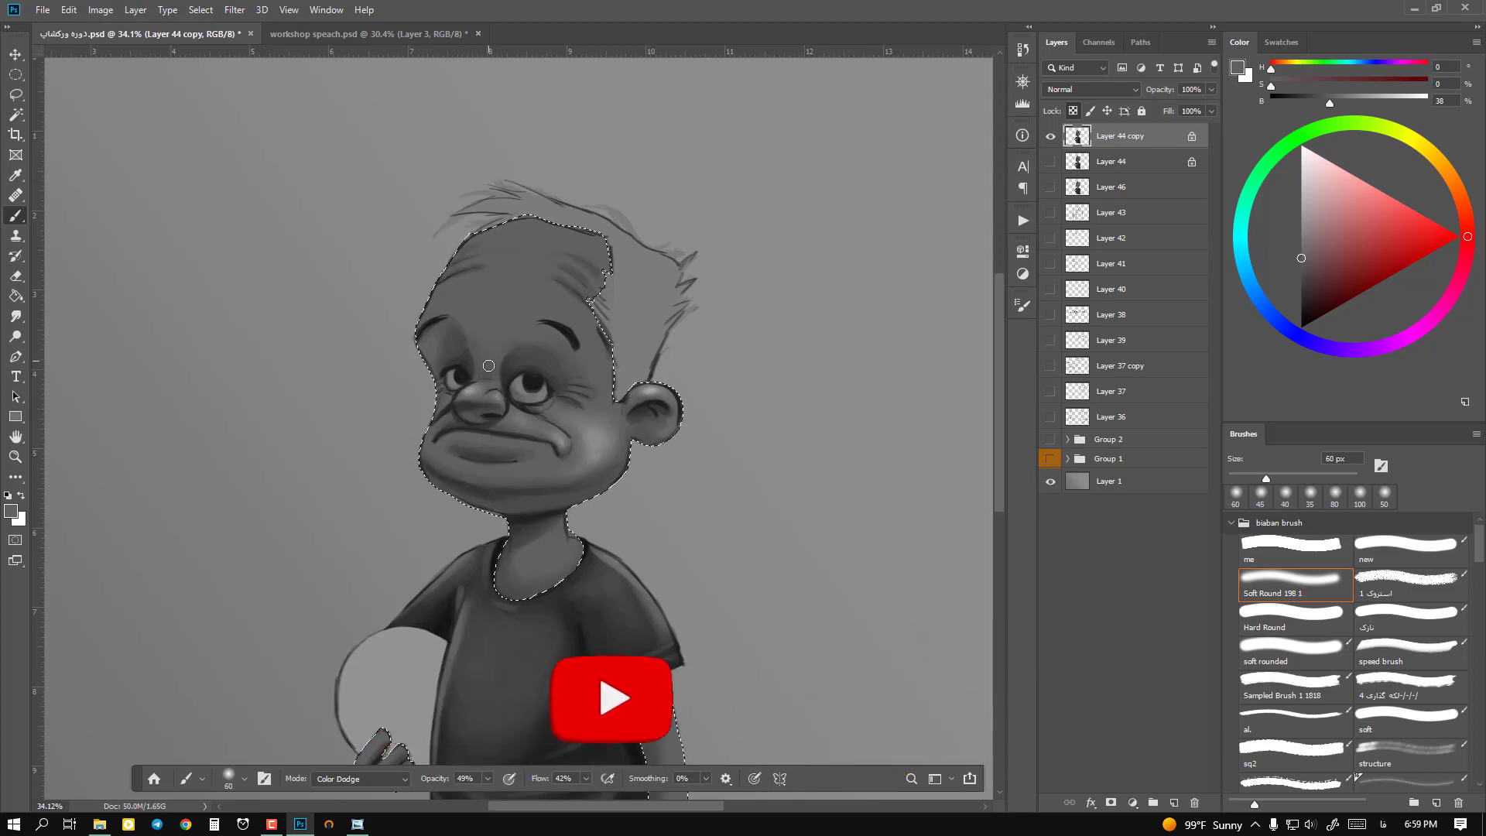
Step: Brighten the forehead above the eyebrows with the soft brush at 90 px and 80 px
{"action": "key", "text": "bracketright"}
{"action": "key", "text": "bracketright"}
{"action": "key", "text": "bracketright"}
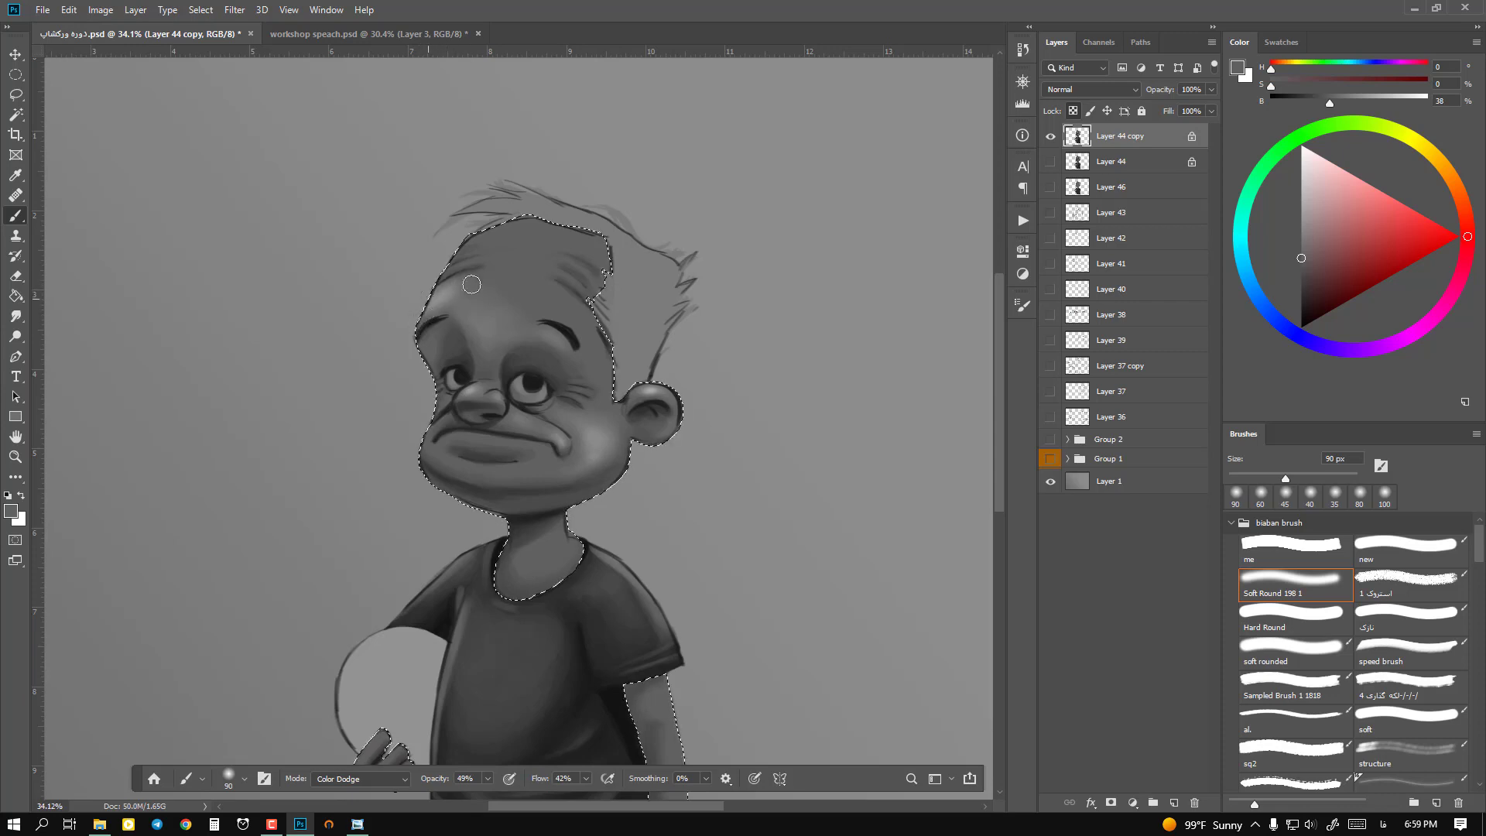
{"action": "key", "text": "bracketleft"}
{"action": "key", "text": "bracketleft"}
{"action": "key", "text": "bracketleft"}
{"action": "key", "text": "bracketleft"}
{"action": "key", "text": "bracketright"}
{"action": "key", "text": "bracketright"}
{"action": "key", "text": "bracketright"}
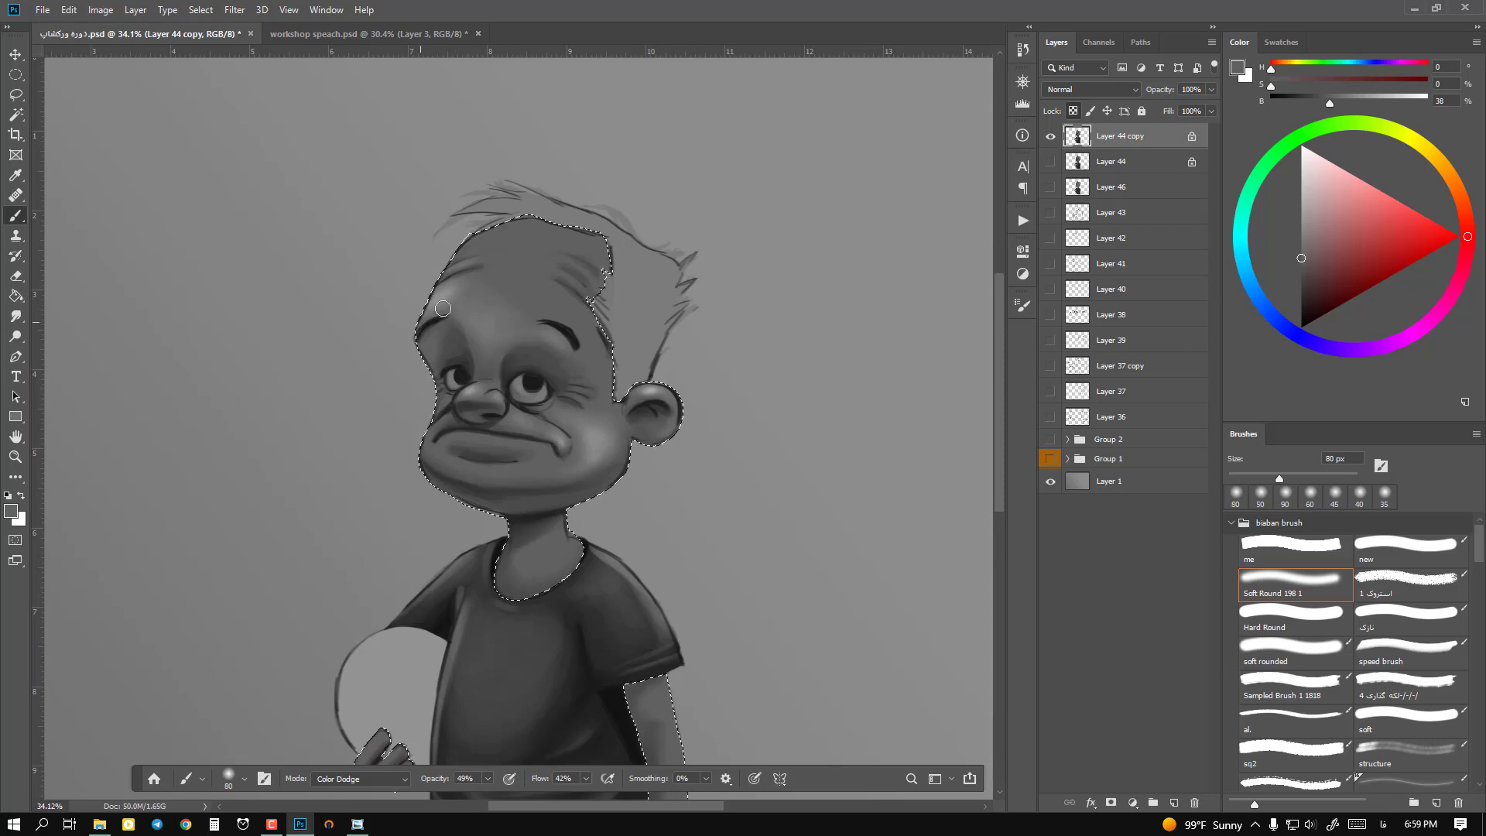
Step: Build up the face highlights down to the lower lip and chin with the brush at 100, 40 and 80 px
{"action": "key", "text": "bracketright"}
{"action": "key", "text": "bracketright"}
{"action": "key", "text": "bracketleft"}
{"action": "key", "text": "bracketleft"}
{"action": "key", "text": "bracketleft"}
{"action": "key", "text": "bracketleft"}
{"action": "key", "text": "bracketleft"}
{"action": "key", "text": "bracketleft"}
{"action": "key", "text": "bracketright"}
{"action": "key", "text": "bracketright"}
{"action": "key", "text": "bracketright"}
{"action": "key", "text": "bracketright"}
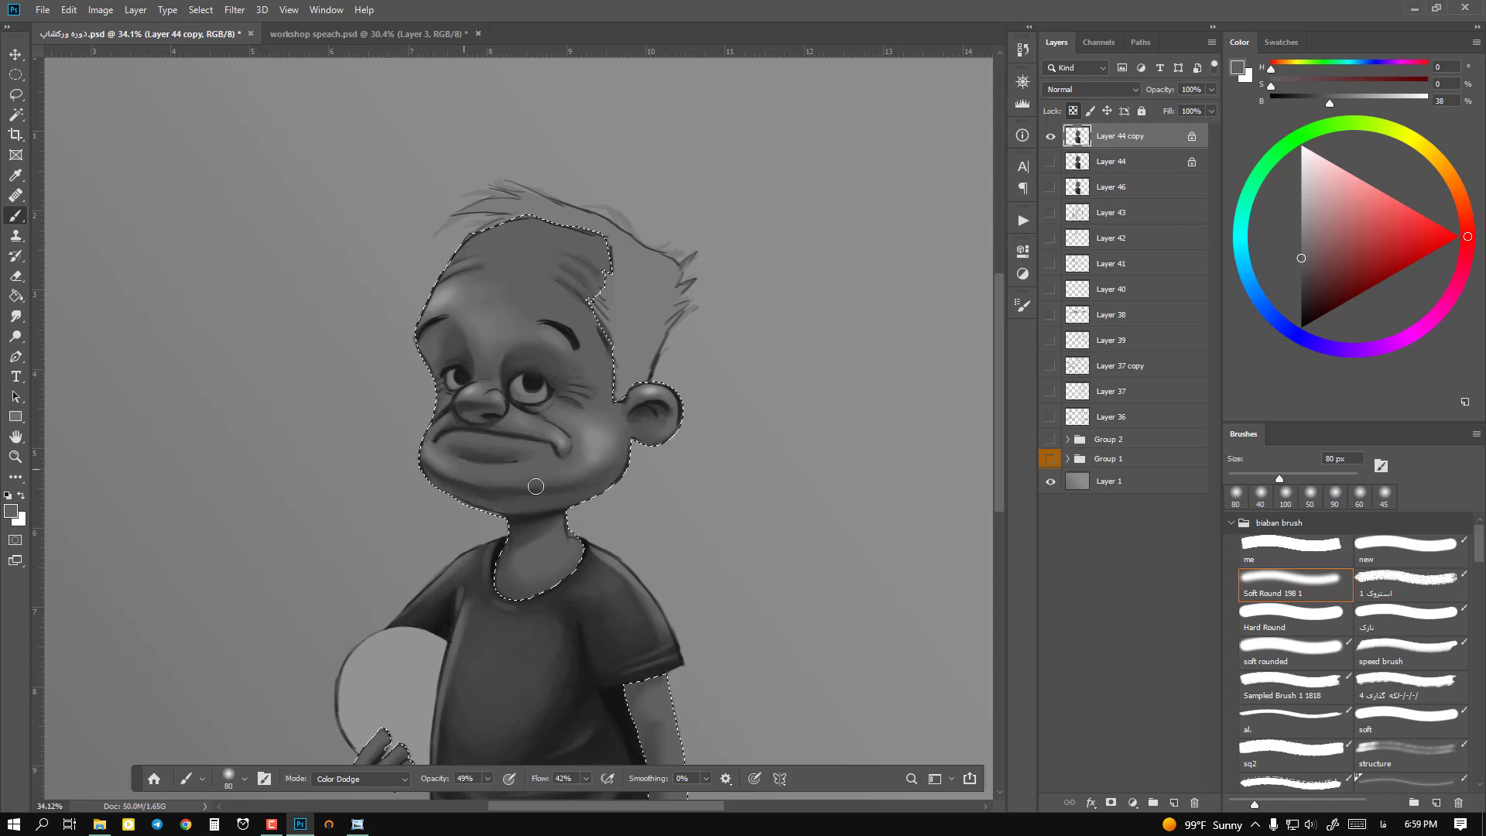
Step: Lighten the skin around the eyes at 45 px and the temple at 70 px
{"action": "key", "text": "bracketleft"}
{"action": "key", "text": "bracketleft"}
{"action": "key", "text": "bracketleft"}
{"action": "key", "text": "bracketleft"}
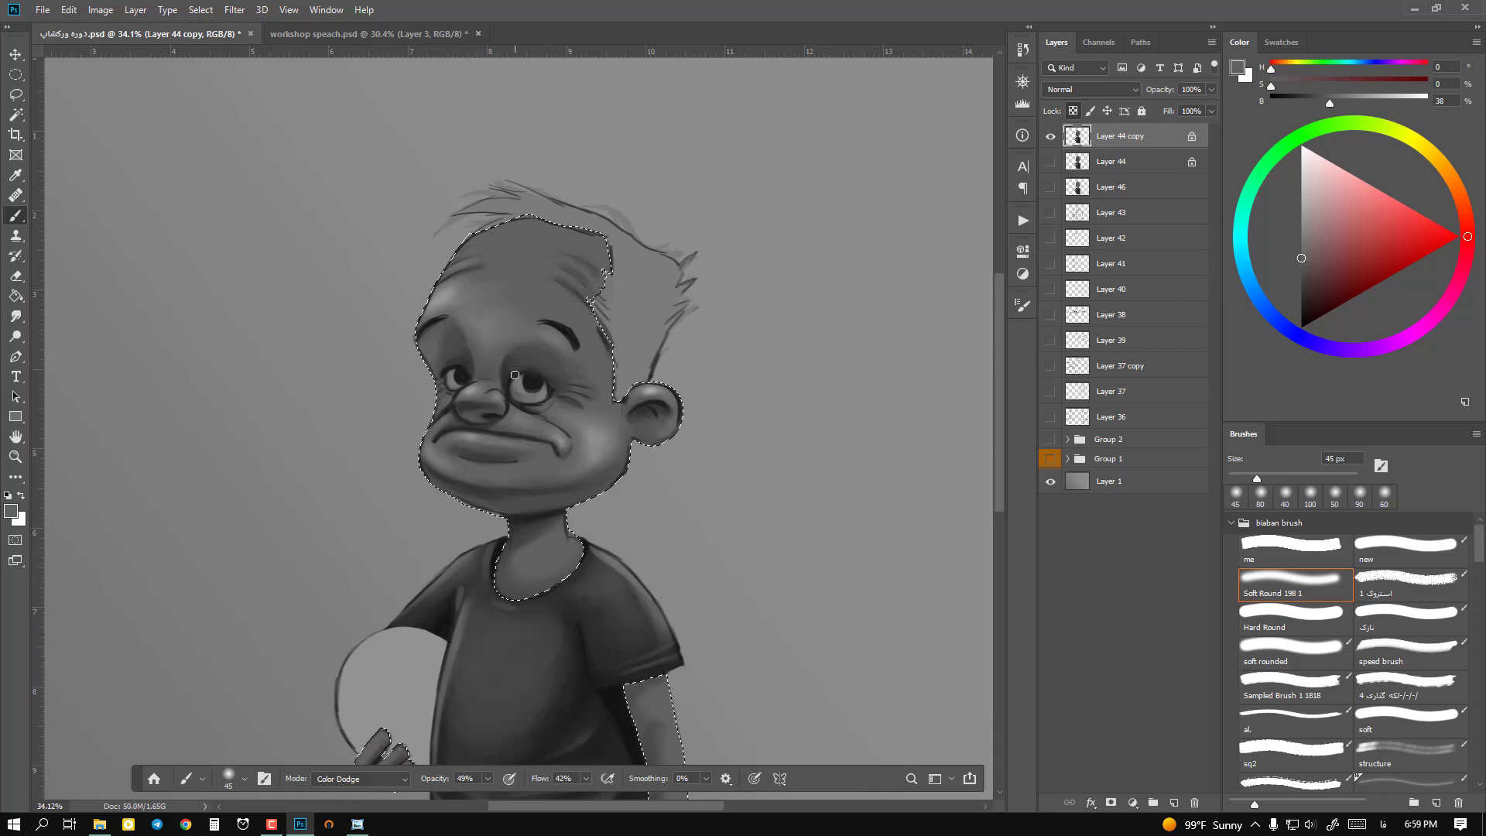
{"action": "key", "text": "bracketright"}
{"action": "key", "text": "bracketright"}
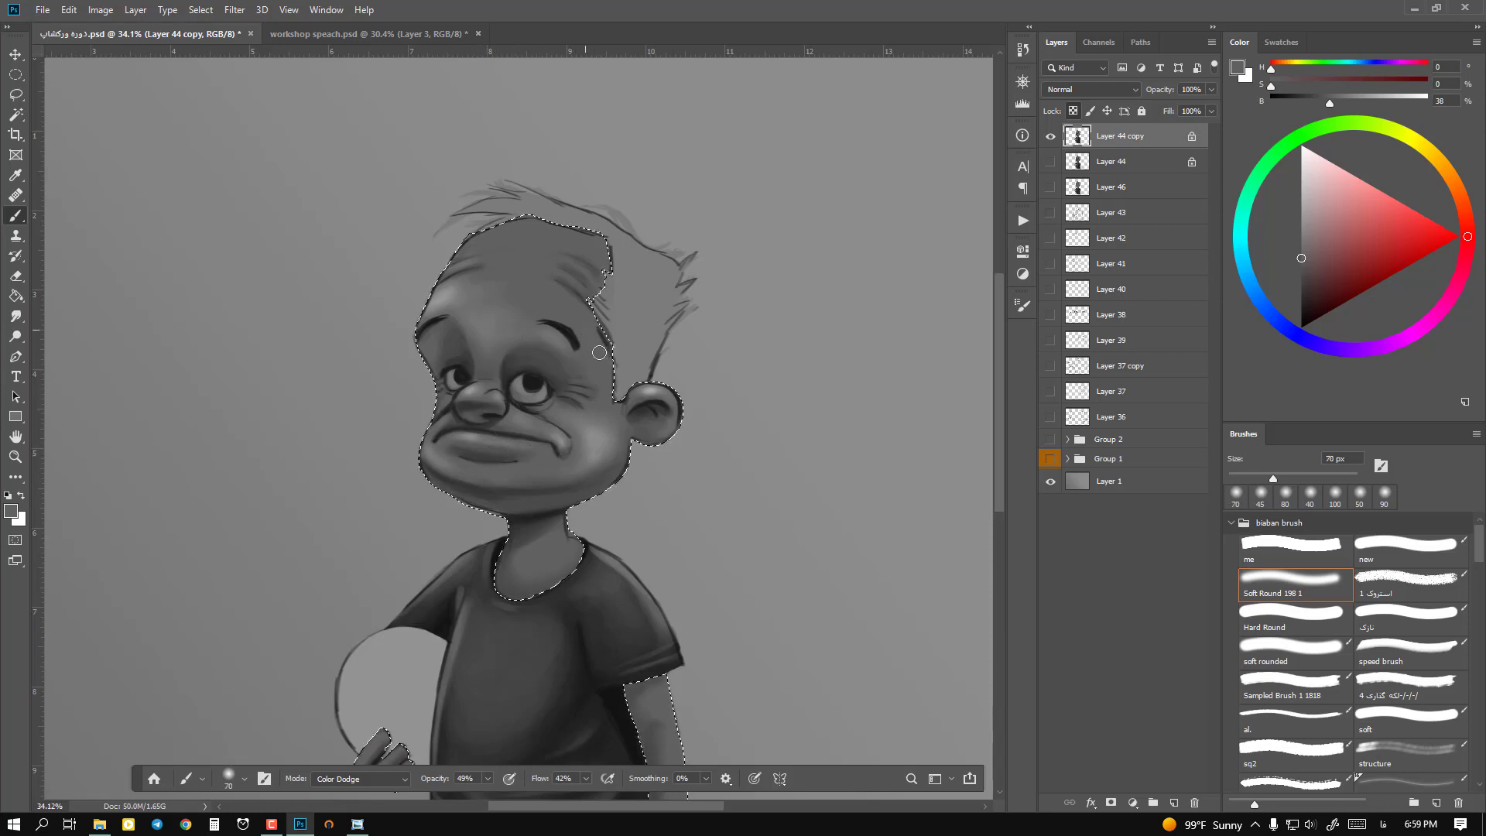
Step: Brighten the upper forehead along the hairline with a 90 px brush
{"action": "key", "text": "bracketleft"}
{"action": "key", "text": "bracketleft"}
{"action": "key", "text": "bracketleft"}
{"action": "key", "text": "bracketright"}
{"action": "key", "text": "bracketright"}
{"action": "key", "text": "bracketright"}
{"action": "key", "text": "bracketright"}
{"action": "key", "text": "bracketright"}
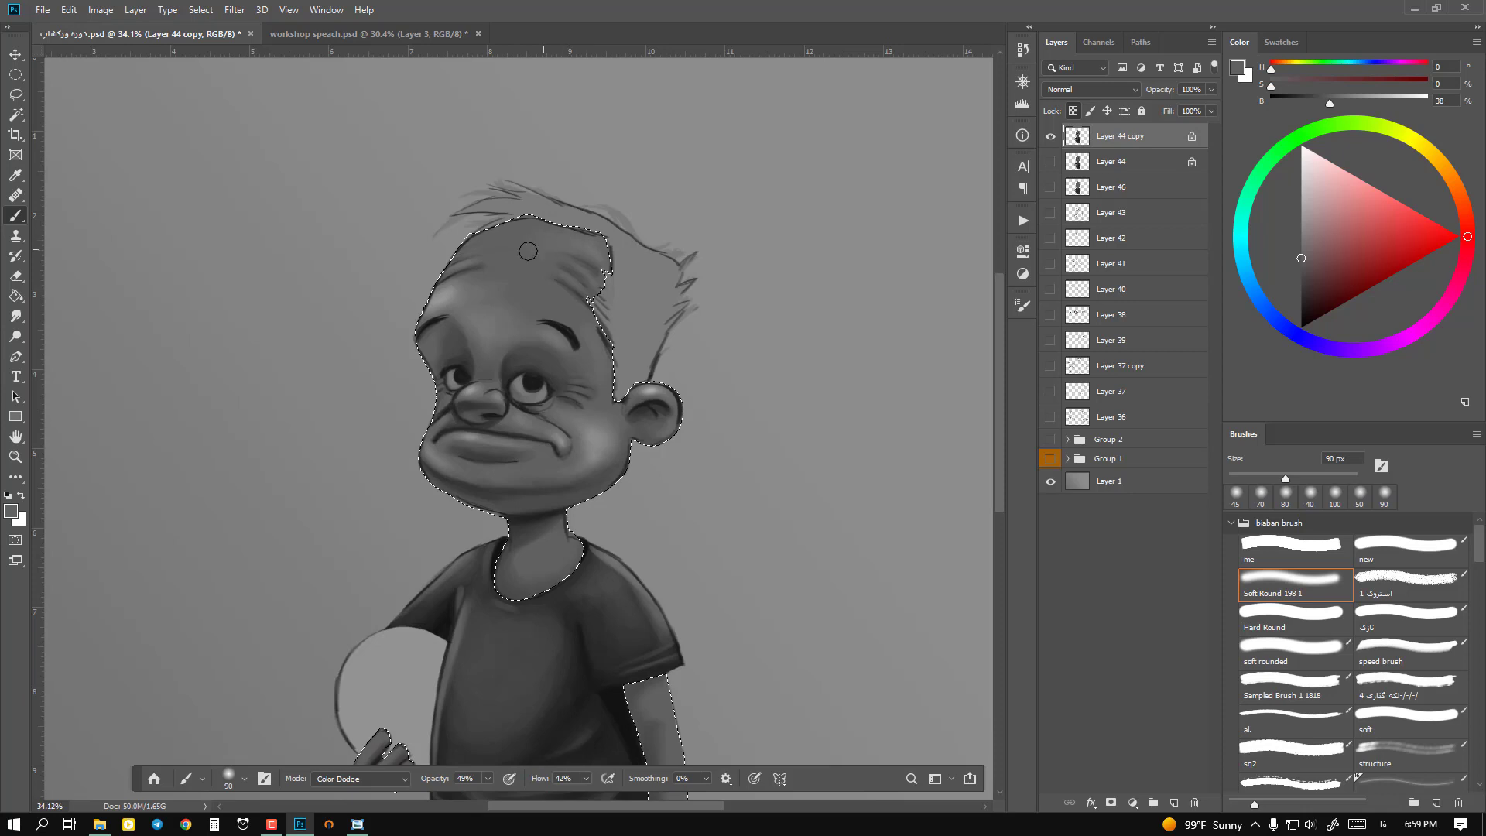
{"action": "left_click_drag", "start_coordinate": [515, 234], "coordinate": [589, 242]}
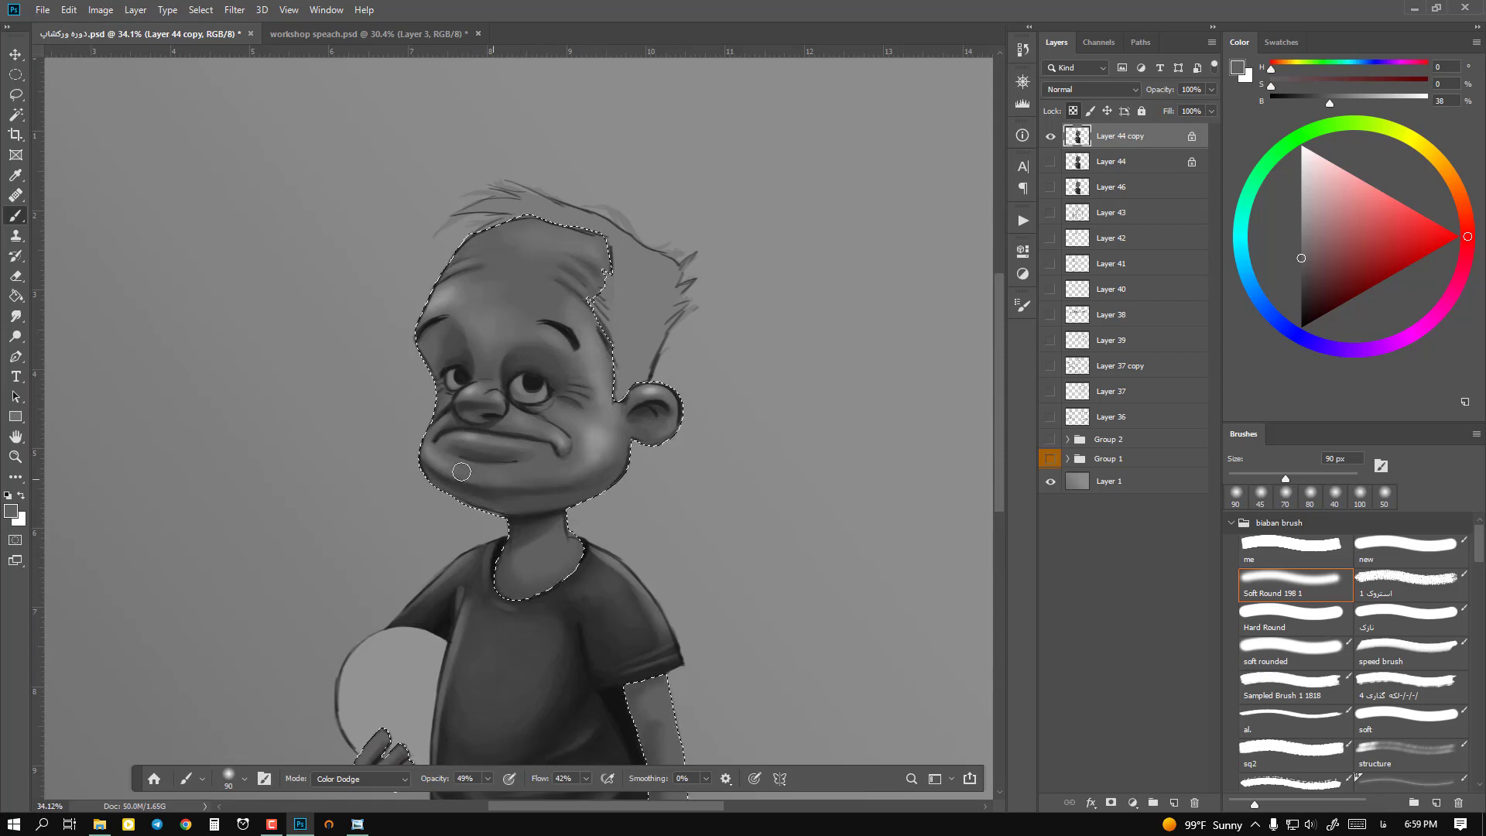
Step: Lighten the chin and lower jaw broadly with a 175 px brush
{"action": "key", "text": "bracketright"}
{"action": "key", "text": "bracketright"}
{"action": "key", "text": "bracketright"}
{"action": "key", "text": "bracketright"}
{"action": "left_click_drag", "start_coordinate": [469, 478], "coordinate": [420, 449]}
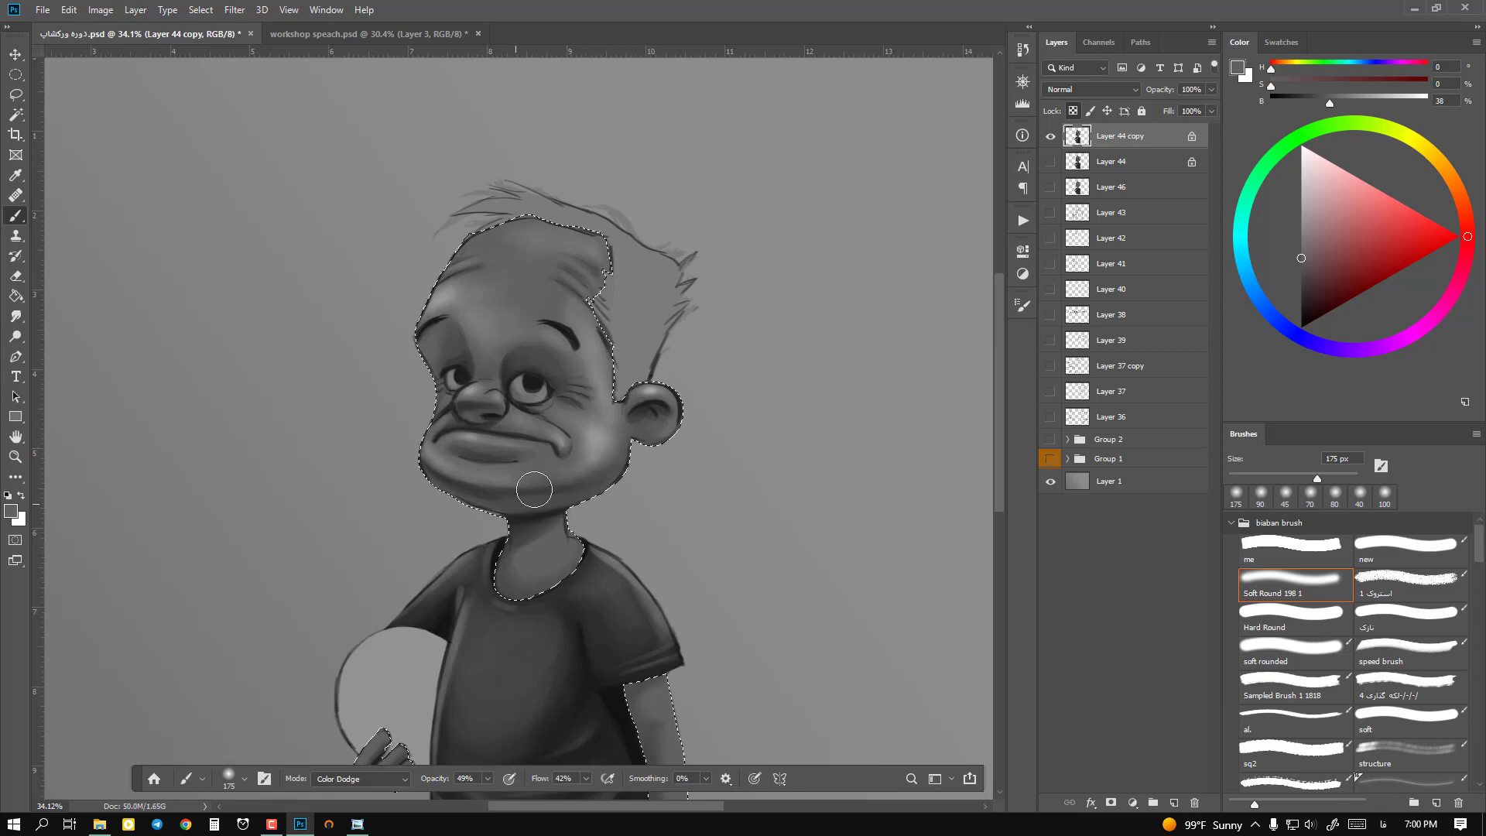
Step: Add small highlights to the bag under the eye nearer the ear with a 25 px brush
{"action": "left_click_drag", "start_coordinate": [531, 490], "coordinate": [577, 341]}
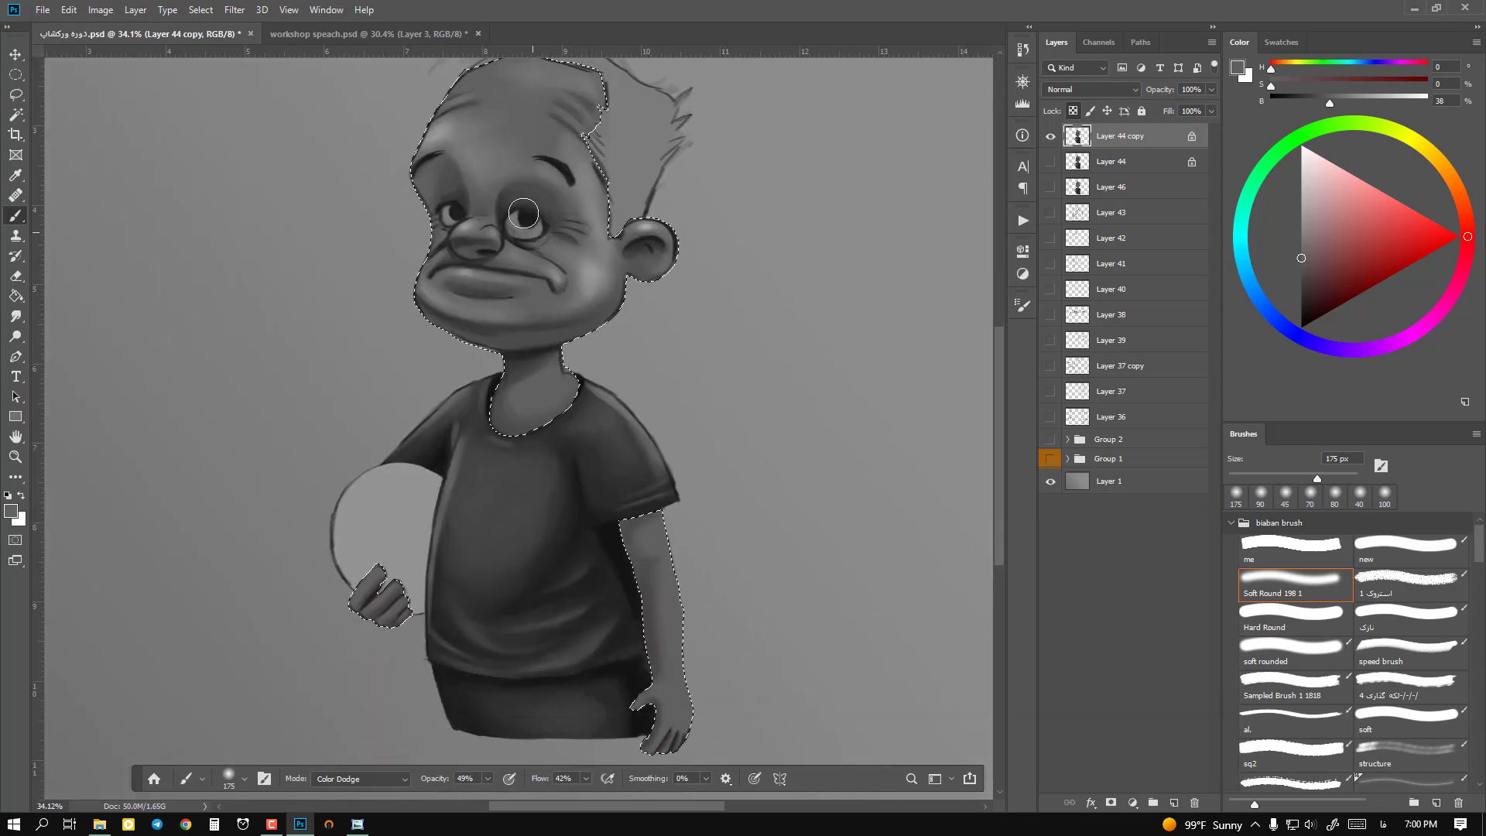
{"action": "key", "text": "bracketleft"}
{"action": "key", "text": "bracketleft"}
{"action": "key", "text": "bracketleft"}
{"action": "key", "text": "bracketleft"}
{"action": "key", "text": "bracketleft"}
{"action": "key", "text": "bracketleft"}
{"action": "key", "text": "bracketleft"}
{"action": "key", "text": "bracketleft"}
{"action": "key", "text": "bracketleft"}
{"action": "key", "text": "bracketleft"}
{"action": "key", "text": "bracketleft"}
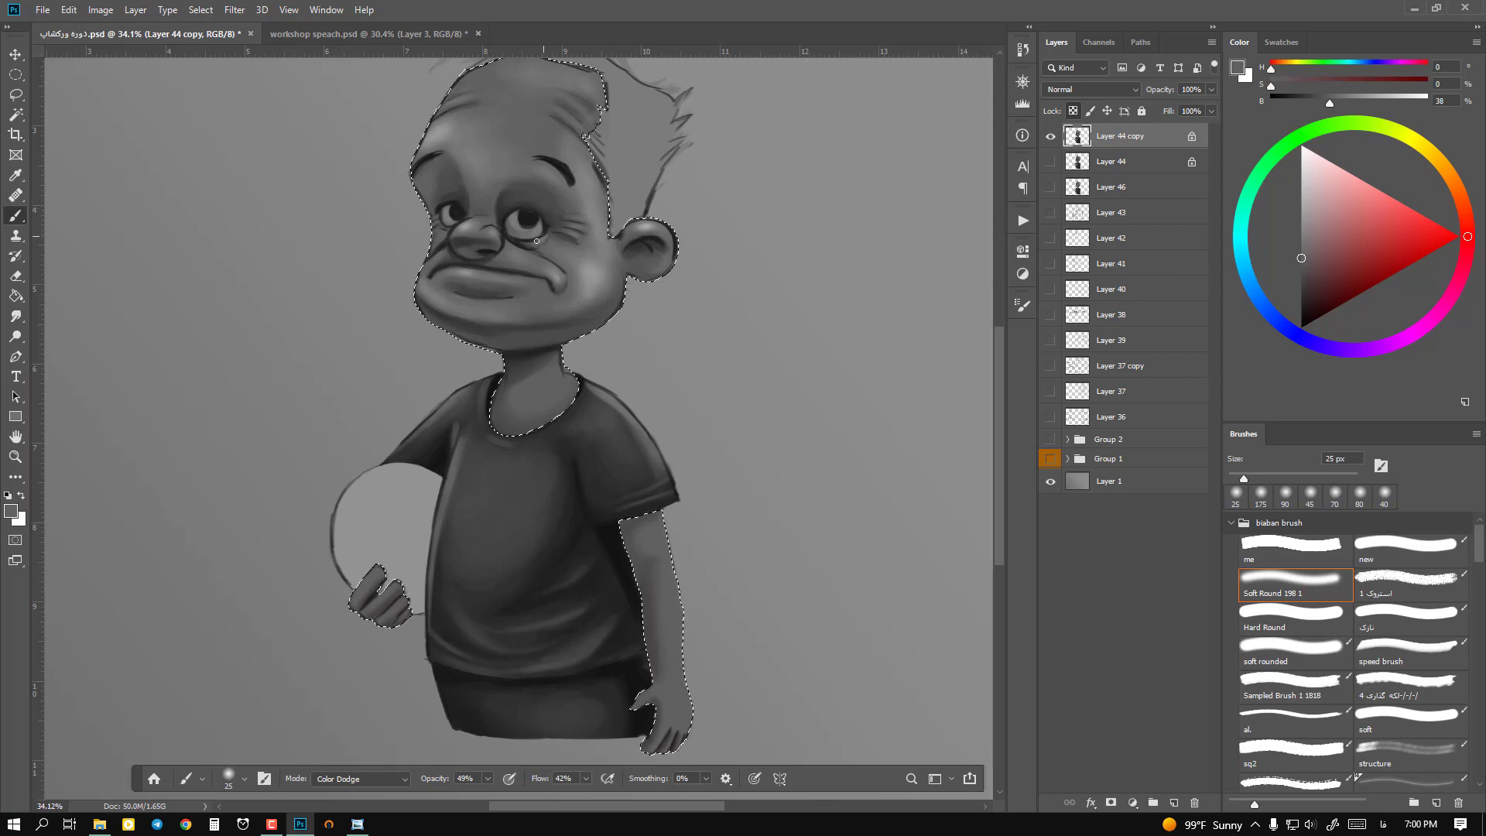
Step: Refine the small highlights beside the far eye and around the nose bridge at 25 px
{"action": "key", "text": "ctrl+space"}
{"action": "left_click_drag", "start_coordinate": [540, 223], "coordinate": [611, 246]}
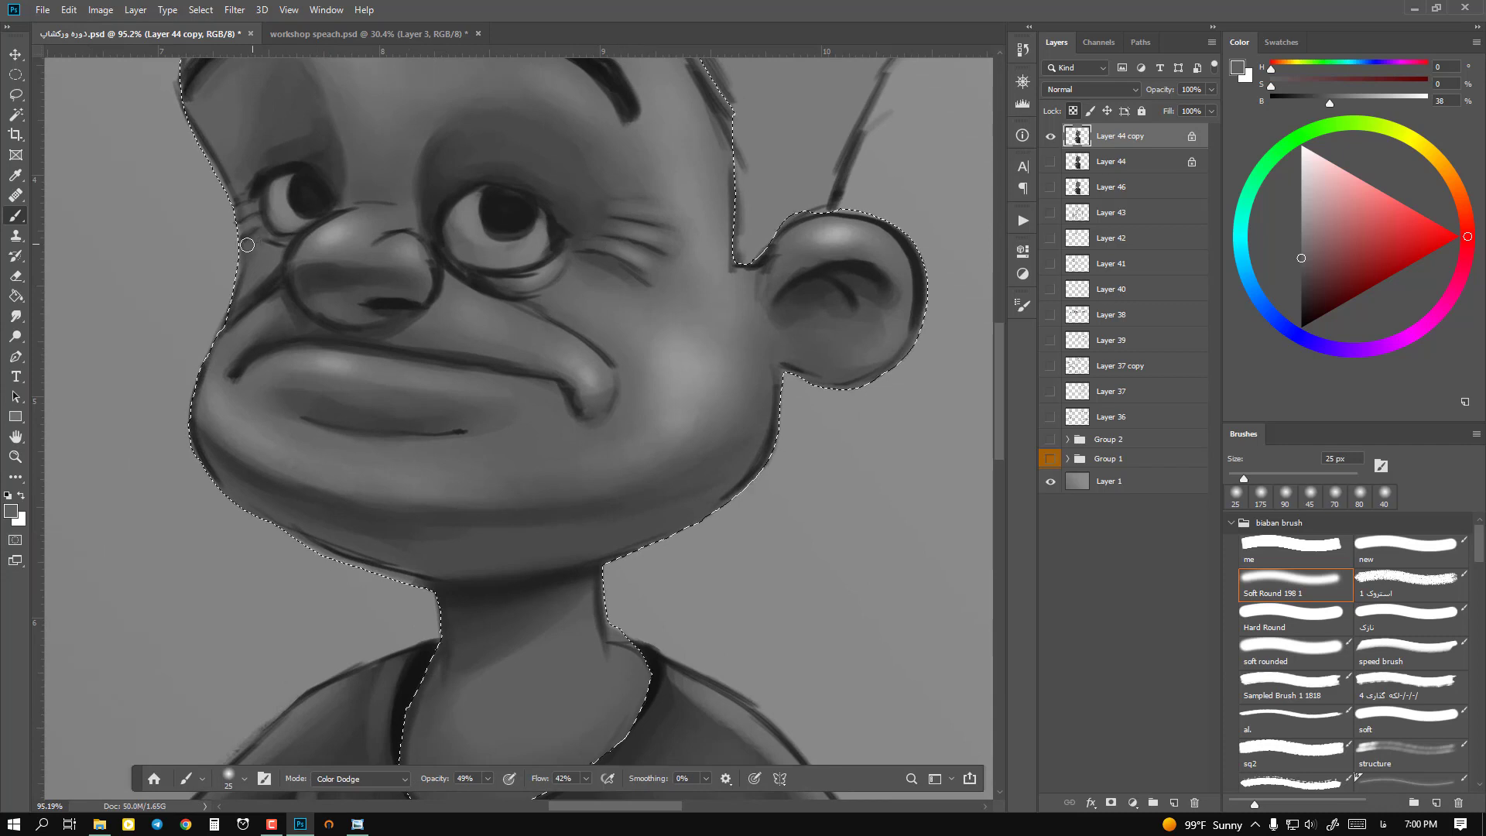
{"action": "key", "text": "ctrl+space"}
{"action": "left_click_drag", "start_coordinate": [551, 301], "coordinate": [498, 288]}
{"action": "key", "text": "ctrl+shift+d"}
{"action": "key", "text": "b"}
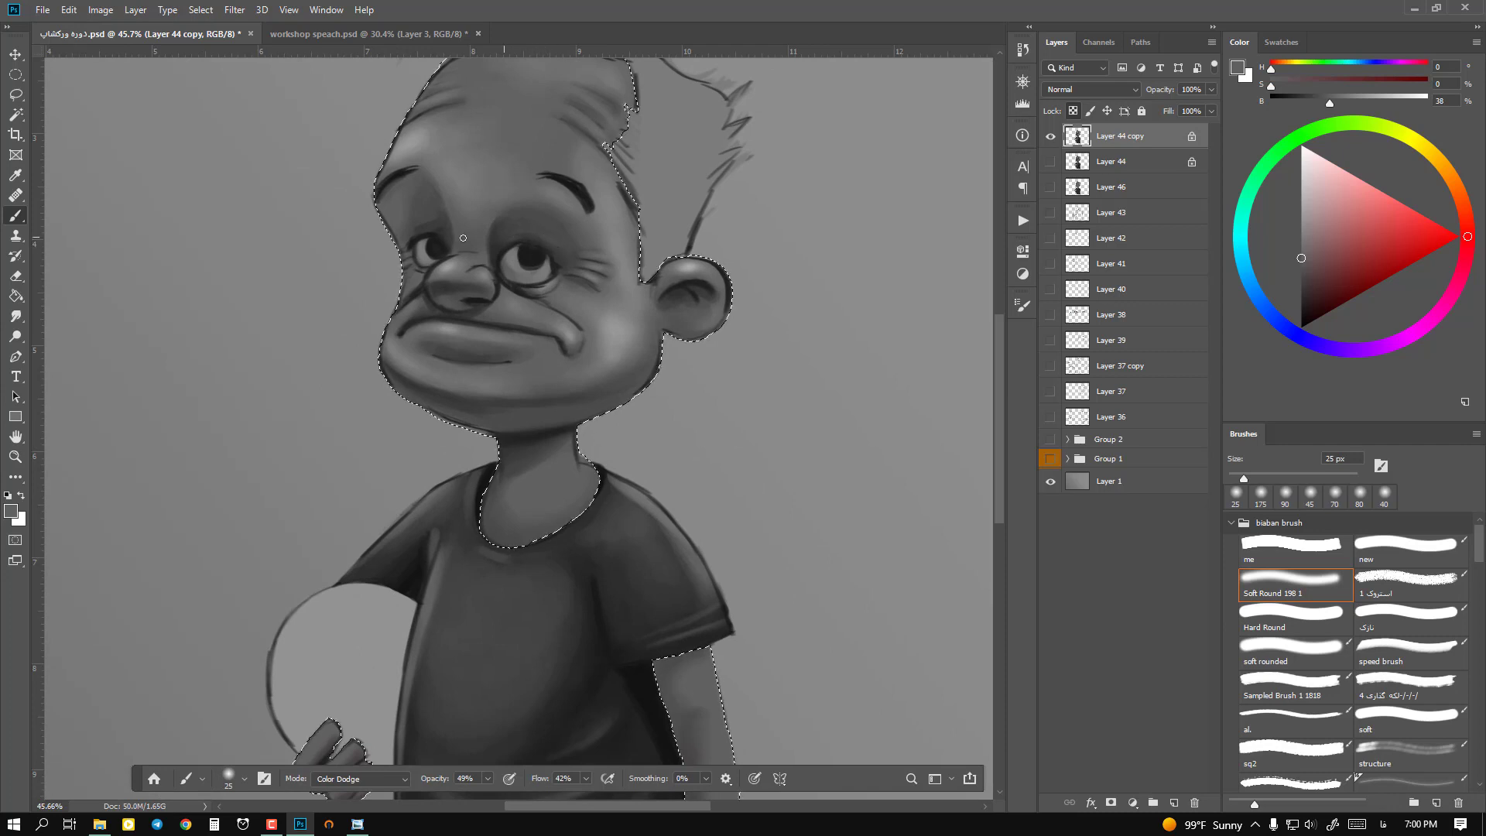
{"action": "scroll", "coordinate": [540, 379], "scroll_direction": "down", "scroll_amount": 3}
{"action": "key", "text": "z"}
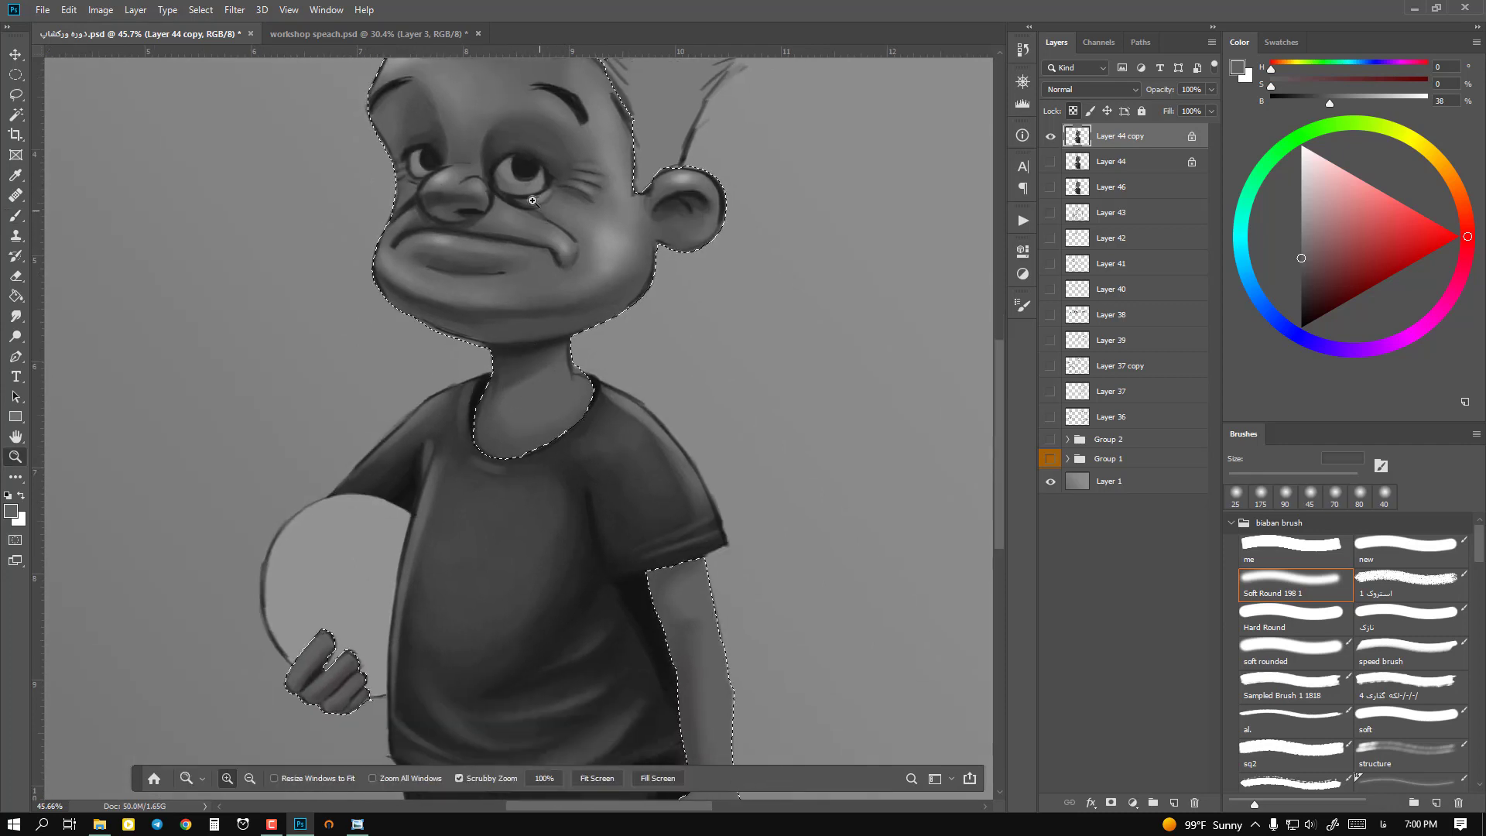
Step: Paint soft highlights on the side of the neck and the upper part of the hanging arm at 90 px
{"action": "left_click_drag", "start_coordinate": [534, 192], "coordinate": [580, 206]}
{"action": "key", "text": "b"}
{"action": "key", "text": "z"}
{"action": "left_click_drag", "start_coordinate": [582, 294], "coordinate": [496, 268]}
{"action": "key", "text": "b"}
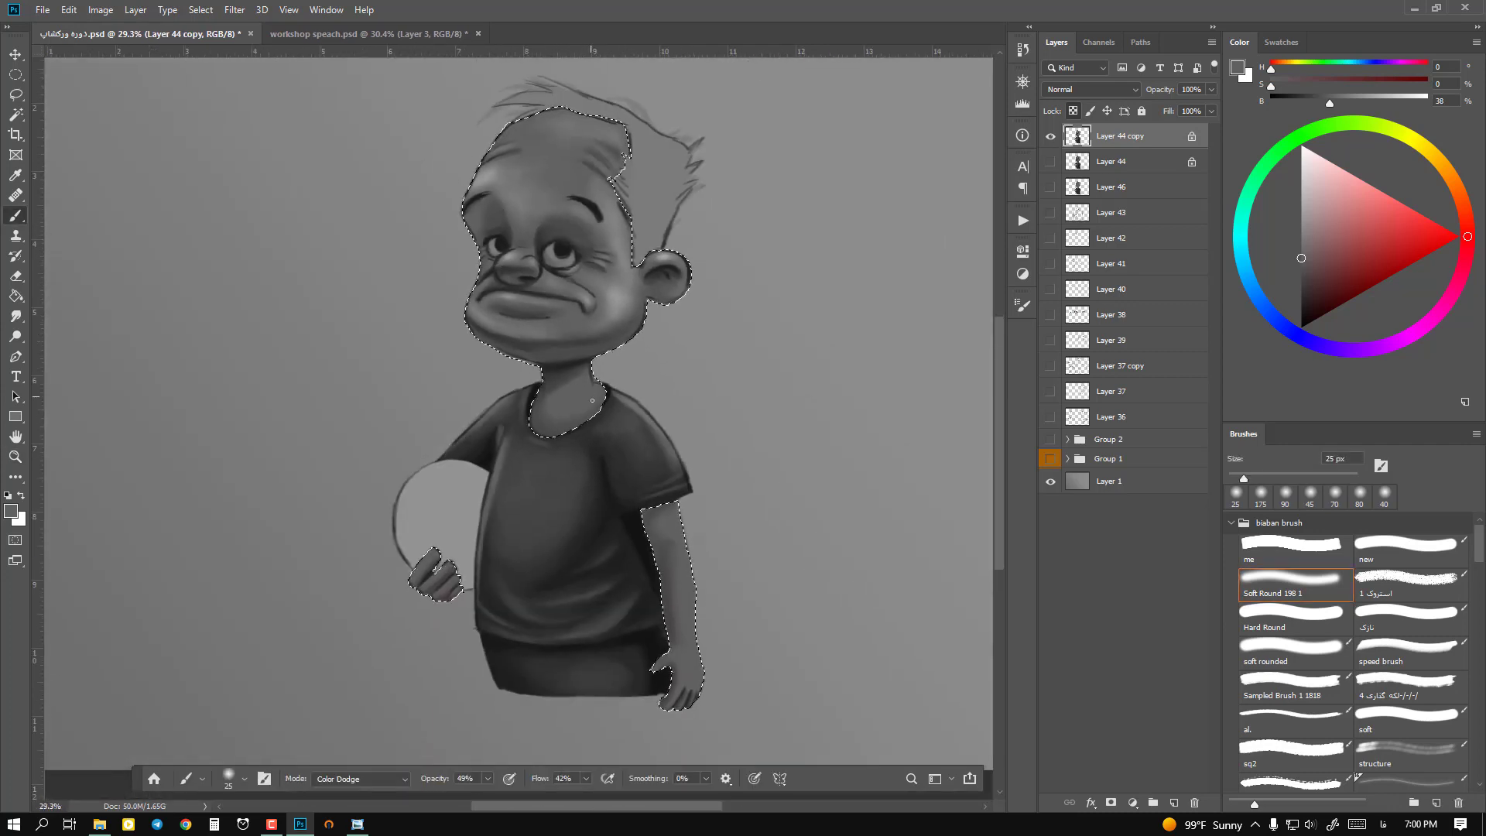
{"action": "mouse_move", "coordinate": [583, 382]}
{"action": "left_mouse_down"}
{"action": "mouse_move", "coordinate": [558, 414]}
{"action": "mouse_move", "coordinate": [580, 380]}
{"action": "left_mouse_up"}
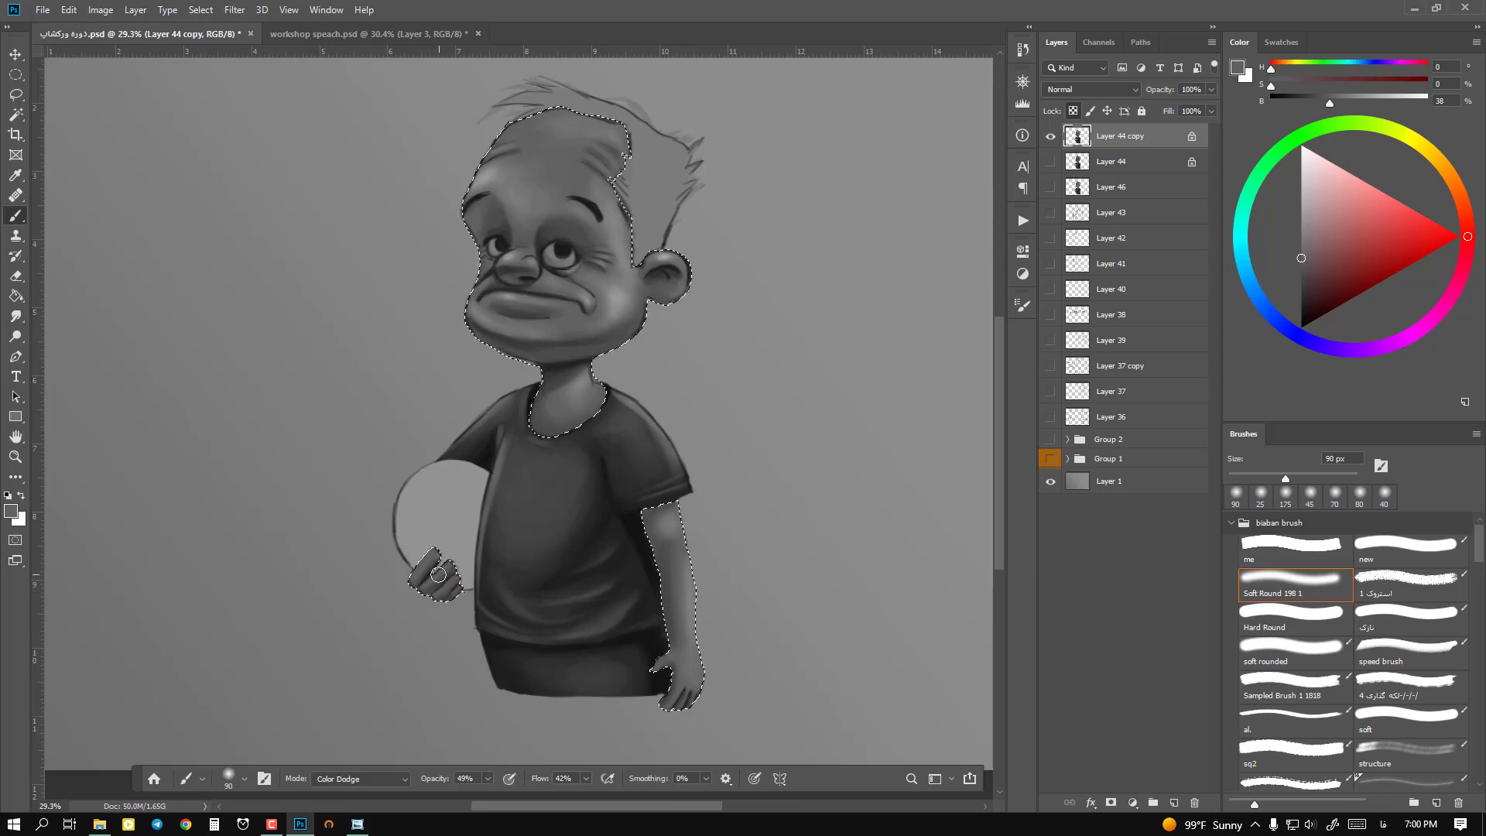
Step: Undo the oversized highlight on the ball-holding hand and brighten its fingers with the brush at 45 px and 35 px
{"action": "mouse_move", "coordinate": [445, 573]}
{"action": "left_mouse_down"}
{"action": "mouse_move", "coordinate": [456, 568]}
{"action": "mouse_move", "coordinate": [396, 567]}
{"action": "left_mouse_up"}
{"action": "key", "text": "ctrl+z"}
{"action": "key", "text": "bracketleft"}
{"action": "key", "text": "bracketleft"}
{"action": "key", "text": "bracketleft"}
{"action": "key", "text": "bracketleft"}
{"action": "key", "text": "bracketleft"}
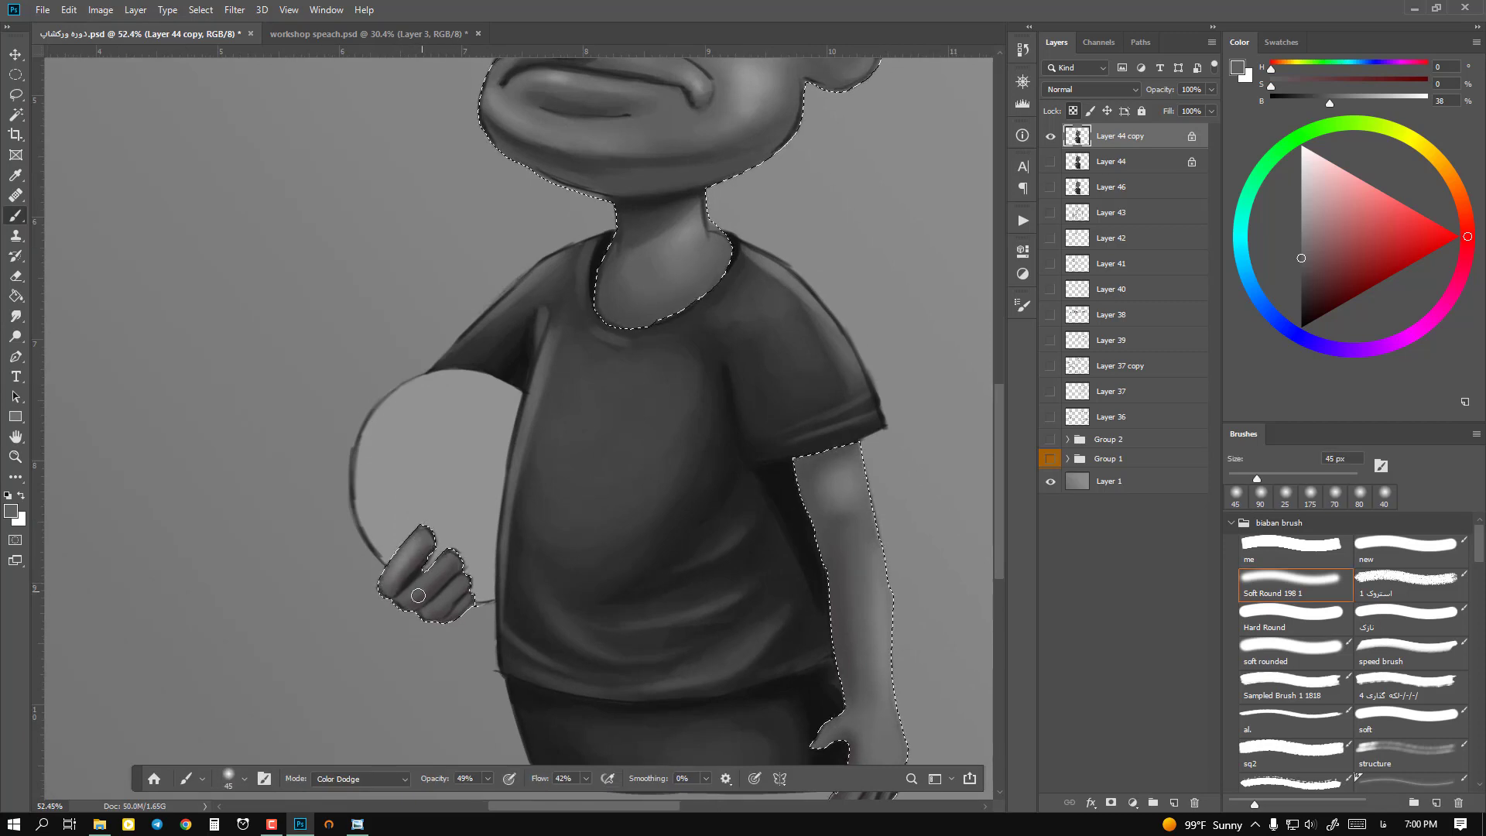
{"action": "key", "text": "bracketleft"}
{"action": "key", "text": "ctrl+d"}
Step: Brighten the outer back of the hanging hand with a 40 px brush
{"action": "left_click_drag", "start_coordinate": [544, 561], "coordinate": [338, 425]}
{"action": "key", "text": "ctrl+z"}
{"action": "key", "text": "bracketright"}
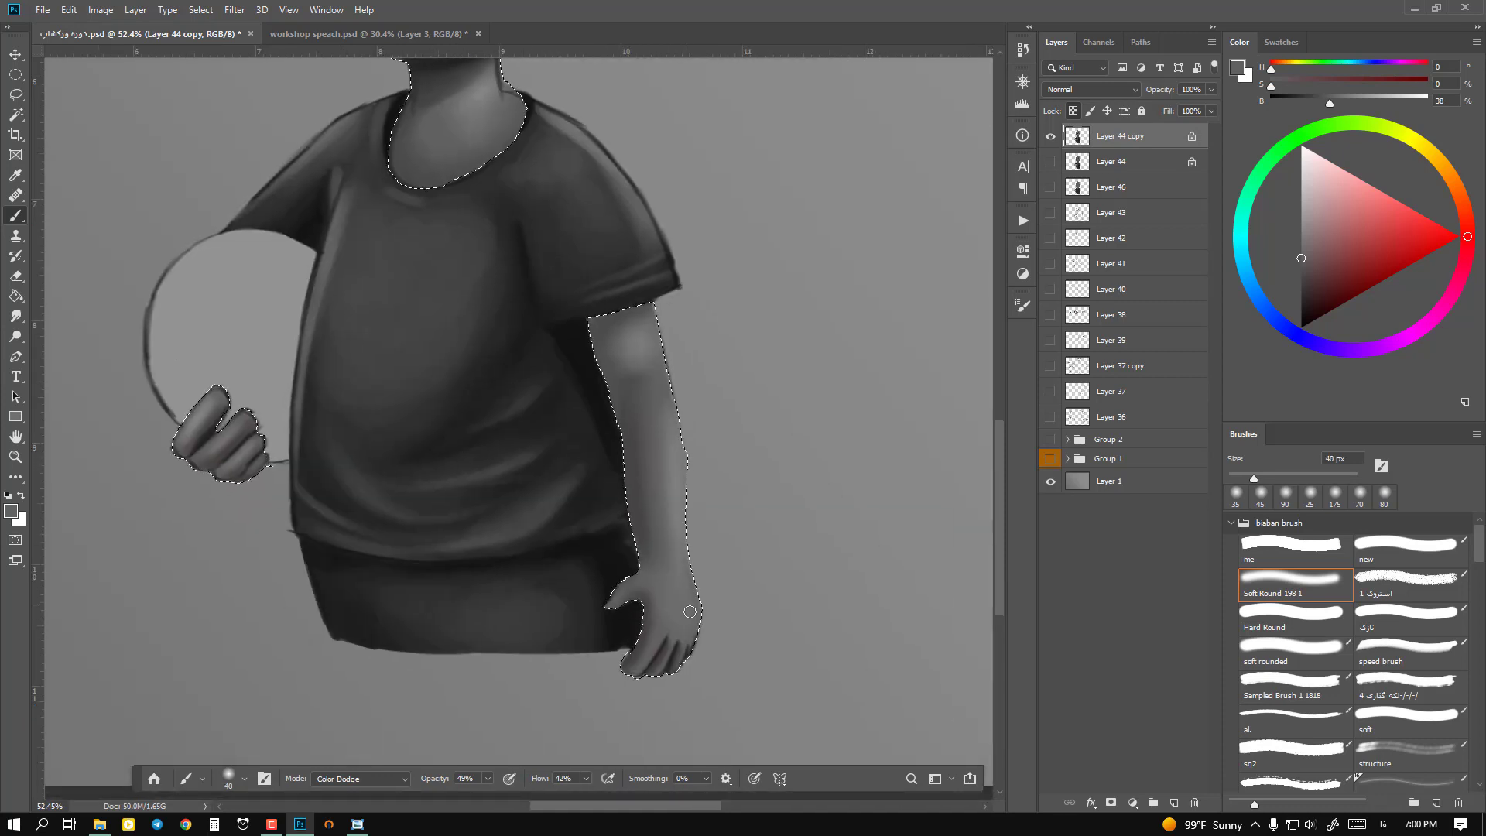
{"action": "left_click_drag", "start_coordinate": [690, 607], "coordinate": [688, 595]}
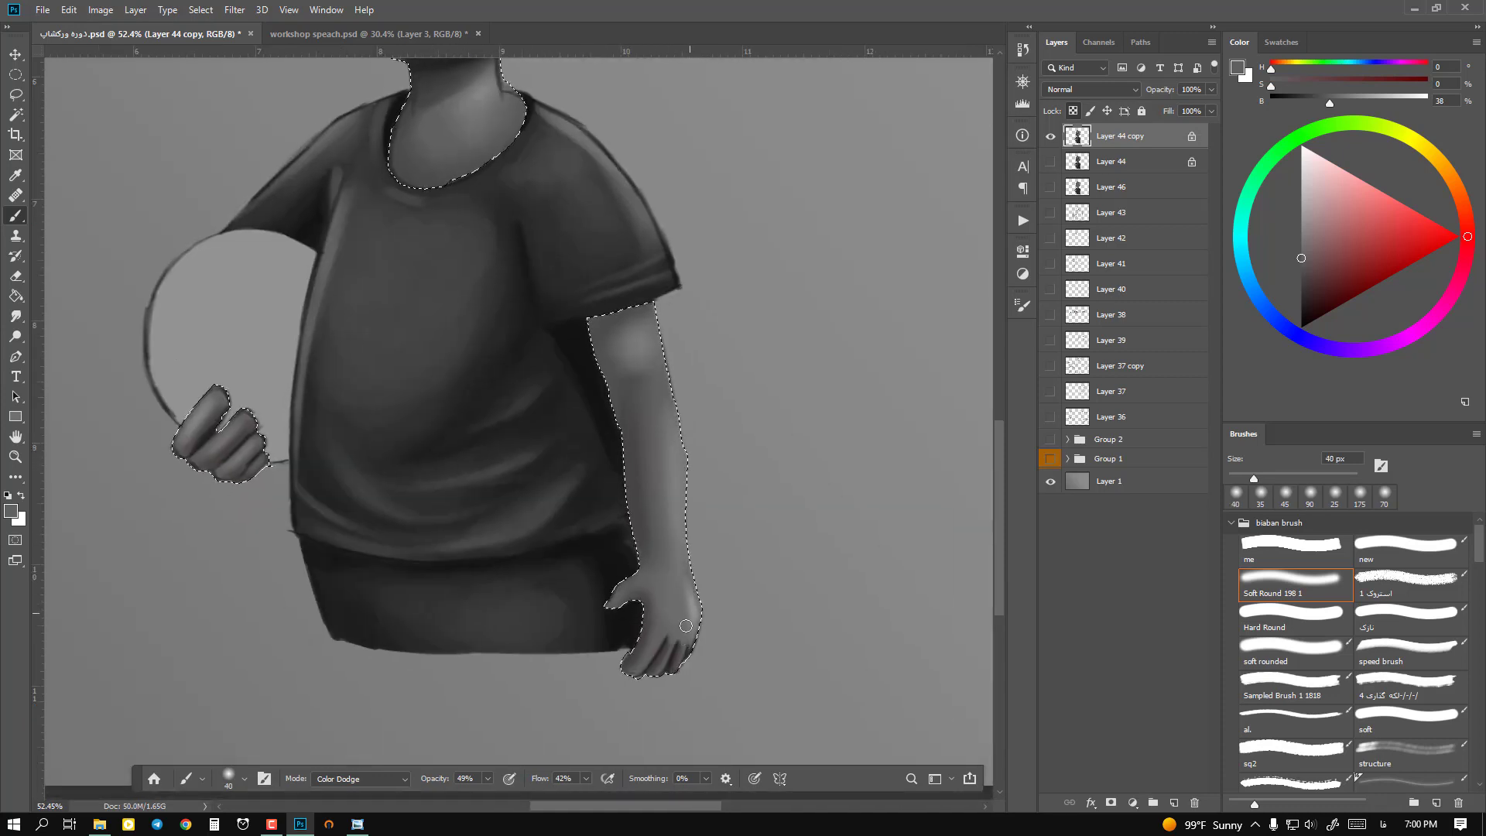
Step: Add finer highlights to the fingers and knuckles of the hanging hand with the brush at 15 px and 35 px
{"action": "key", "text": "bracketleft"}
{"action": "key", "text": "bracketleft"}
{"action": "key", "text": "bracketleft"}
{"action": "key", "text": "bracketleft"}
{"action": "key", "text": "bracketleft"}
{"action": "key", "text": "bracketright"}
{"action": "key", "text": "bracketright"}
{"action": "key", "text": "bracketright"}
{"action": "key", "text": "bracketright"}
Step: Set the brush to Normal mode at 100% opacity and flow, then blend the hanging hand with sampled skin tones at 35 px
{"action": "left_click", "coordinate": [342, 778]}
{"action": "left_click", "coordinate": [325, 416]}
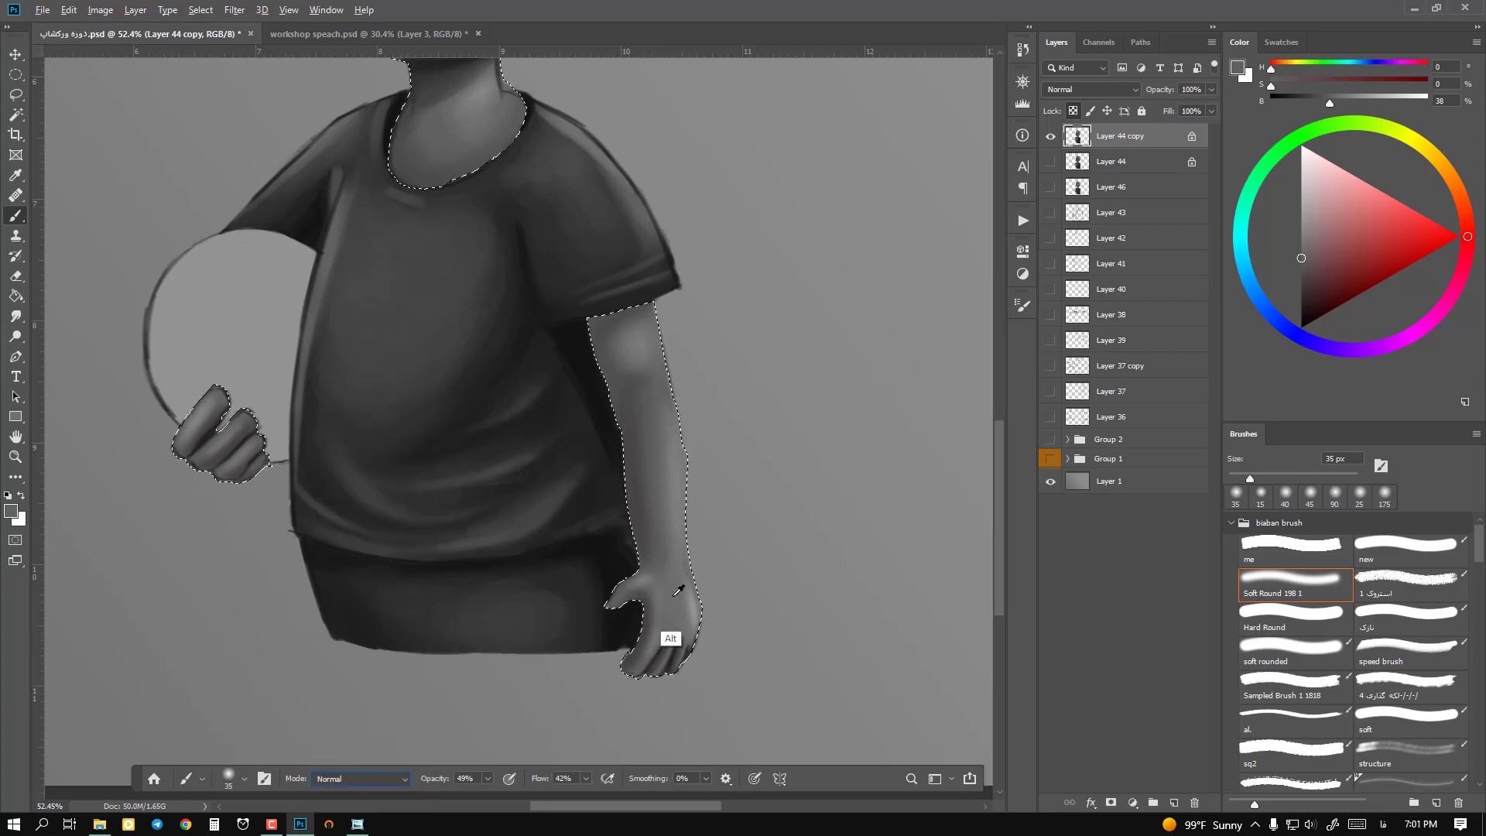
{"action": "left_click", "coordinate": [638, 582], "text": "alt"}
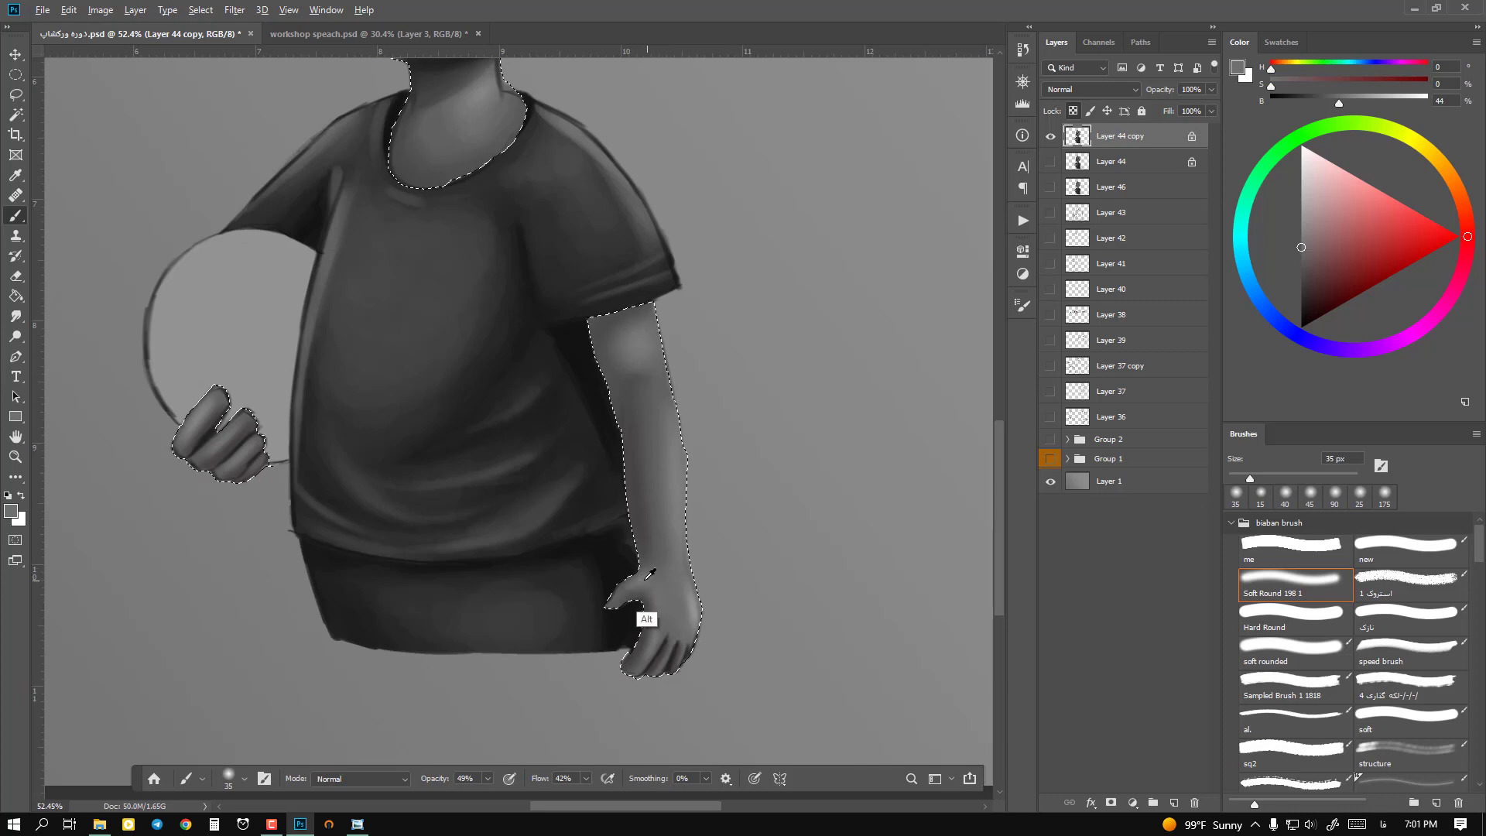
{"action": "left_click", "coordinate": [643, 585], "text": "alt"}
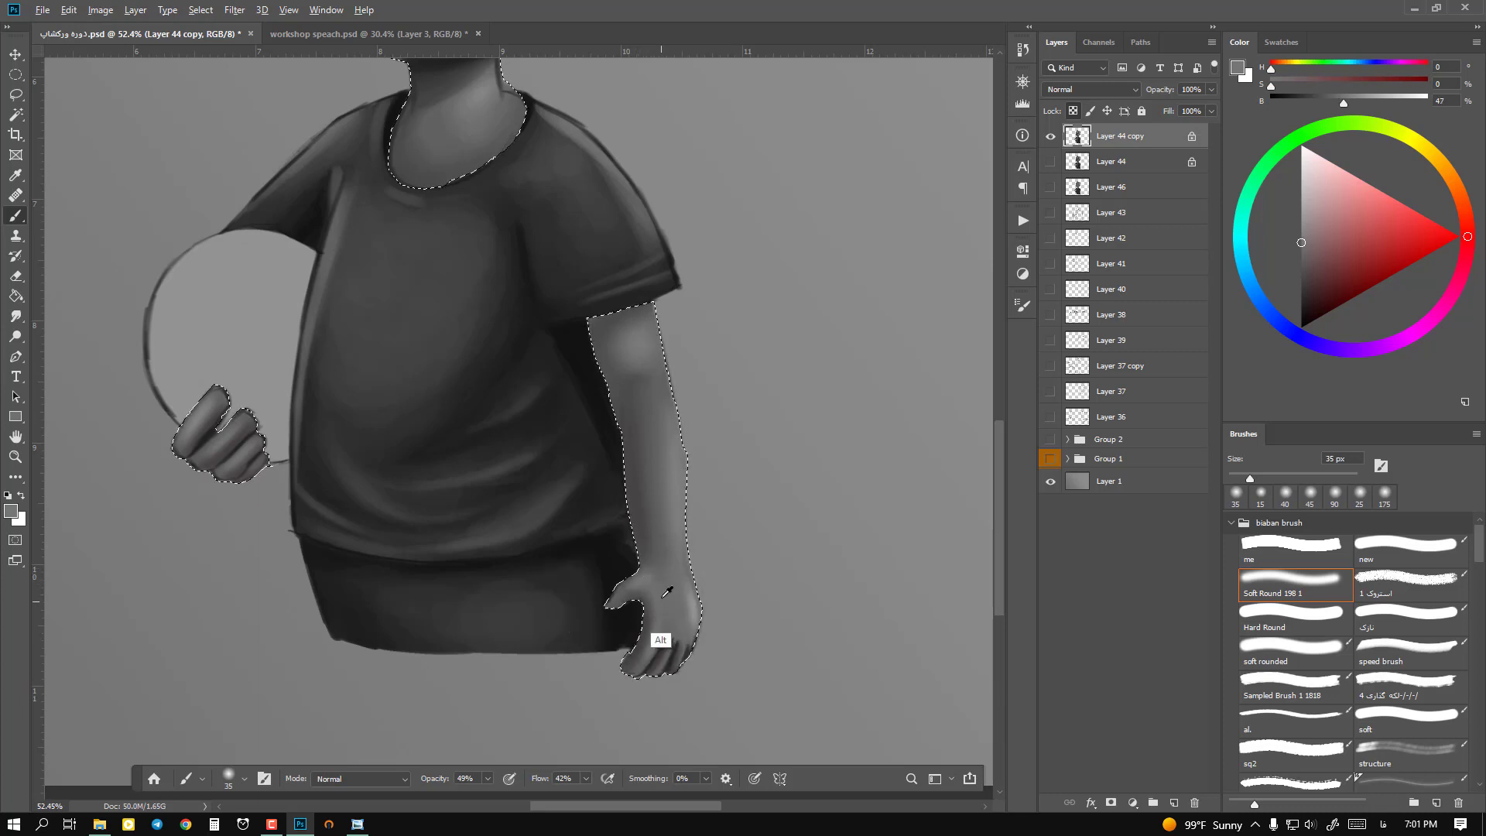
{"action": "left_click", "coordinate": [664, 594], "text": "alt"}
{"action": "key", "text": "shift+0"}
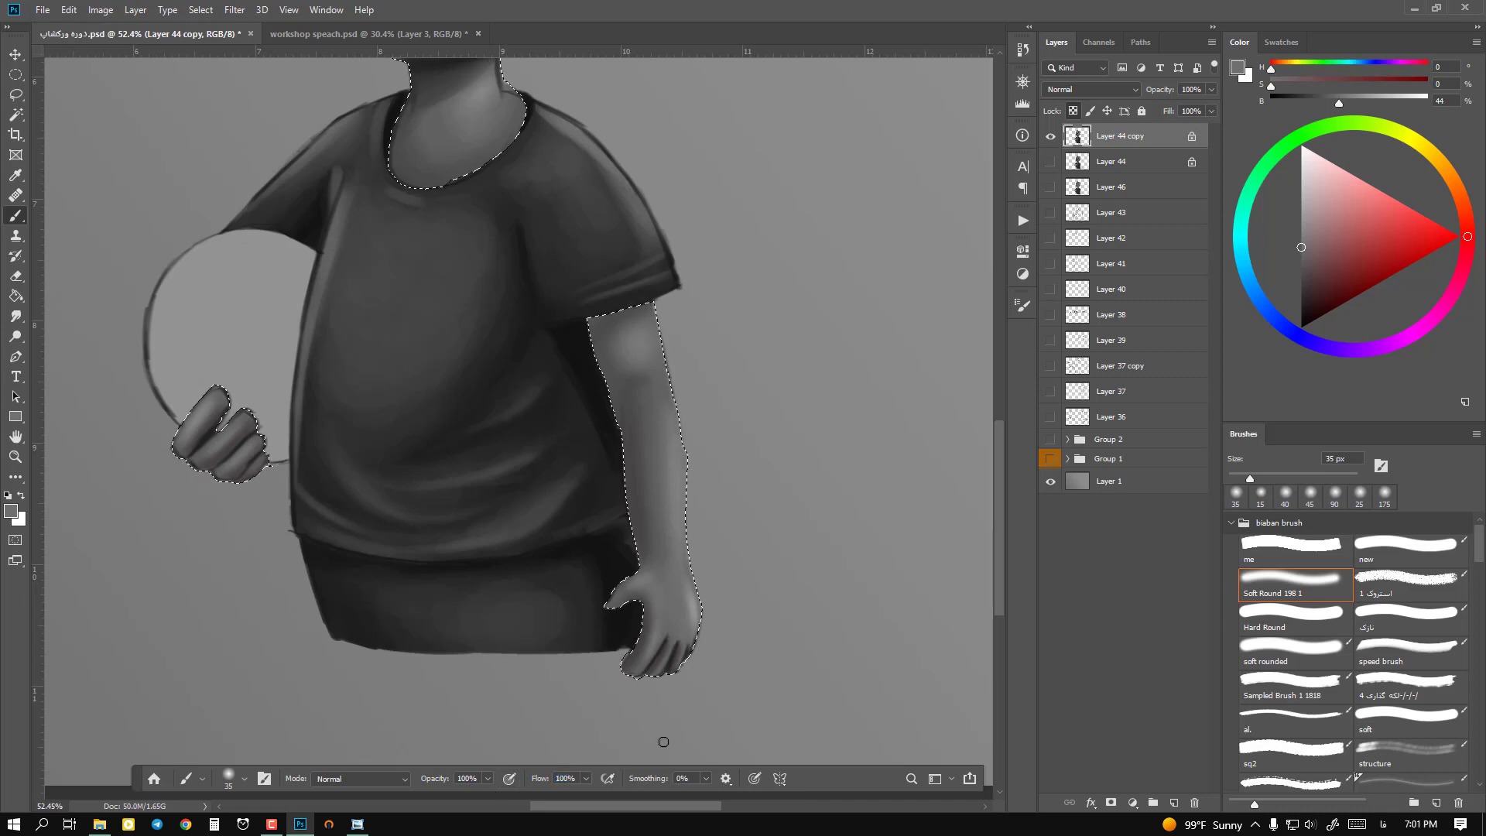
{"action": "left_click", "coordinate": [645, 577], "text": "alt"}
{"action": "left_click", "coordinate": [687, 597], "text": "alt"}
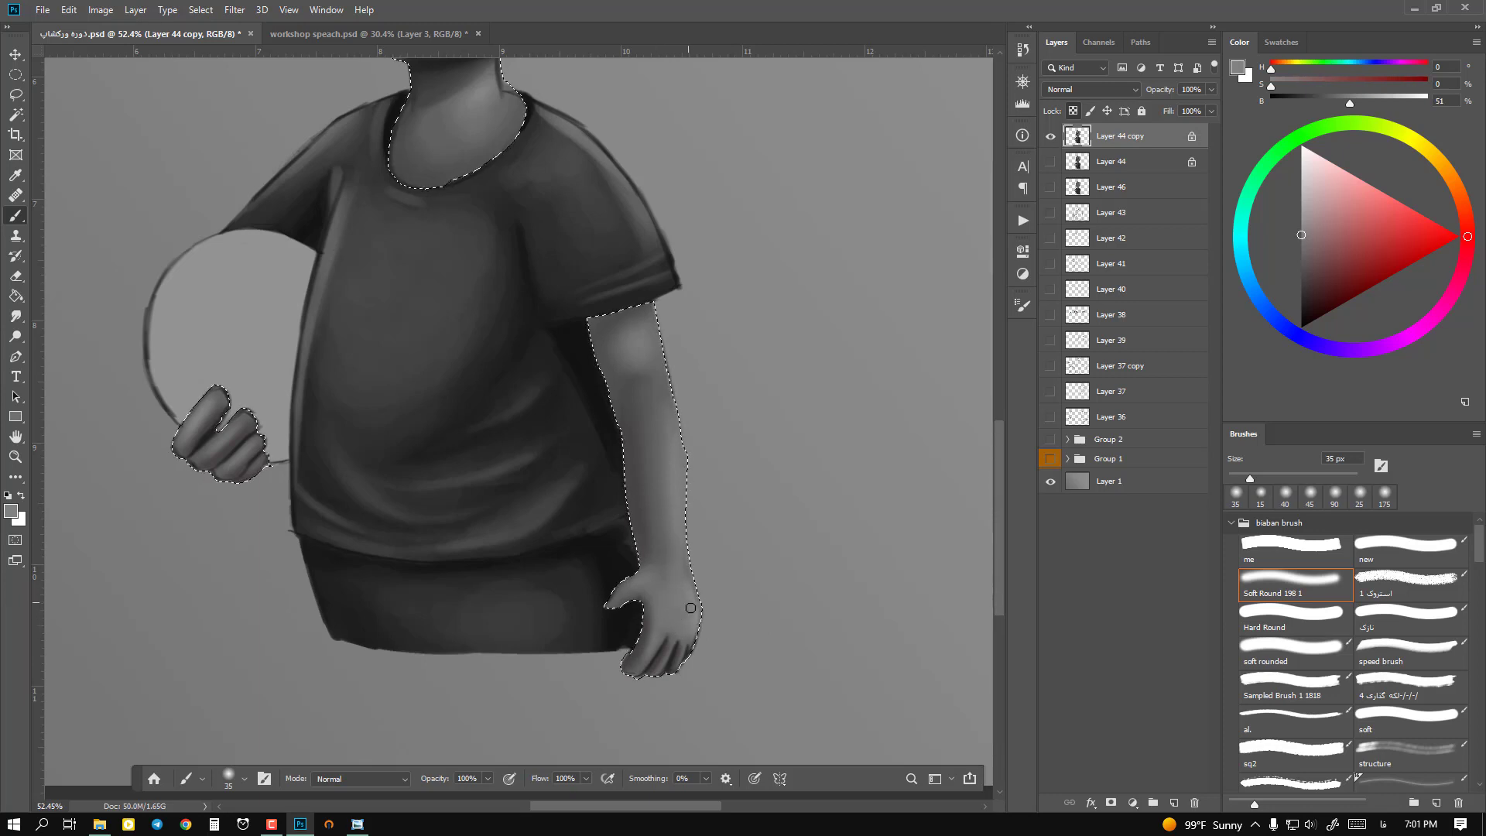
{"action": "left_click", "coordinate": [690, 612], "text": "alt"}
Step: Even out the shading along the hanging arm with a 90 px soft brush in the sampled mid-gray
{"action": "key", "text": "bracketright"}
{"action": "key", "text": "bracketright"}
{"action": "key", "text": "bracketright"}
{"action": "key", "text": "bracketright"}
{"action": "key", "text": "bracketright"}
{"action": "key", "text": "bracketright"}
{"action": "key", "text": "bracketright"}
{"action": "left_click_drag", "start_coordinate": [670, 443], "coordinate": [658, 641]}
{"action": "key", "text": "ctrl+d"}
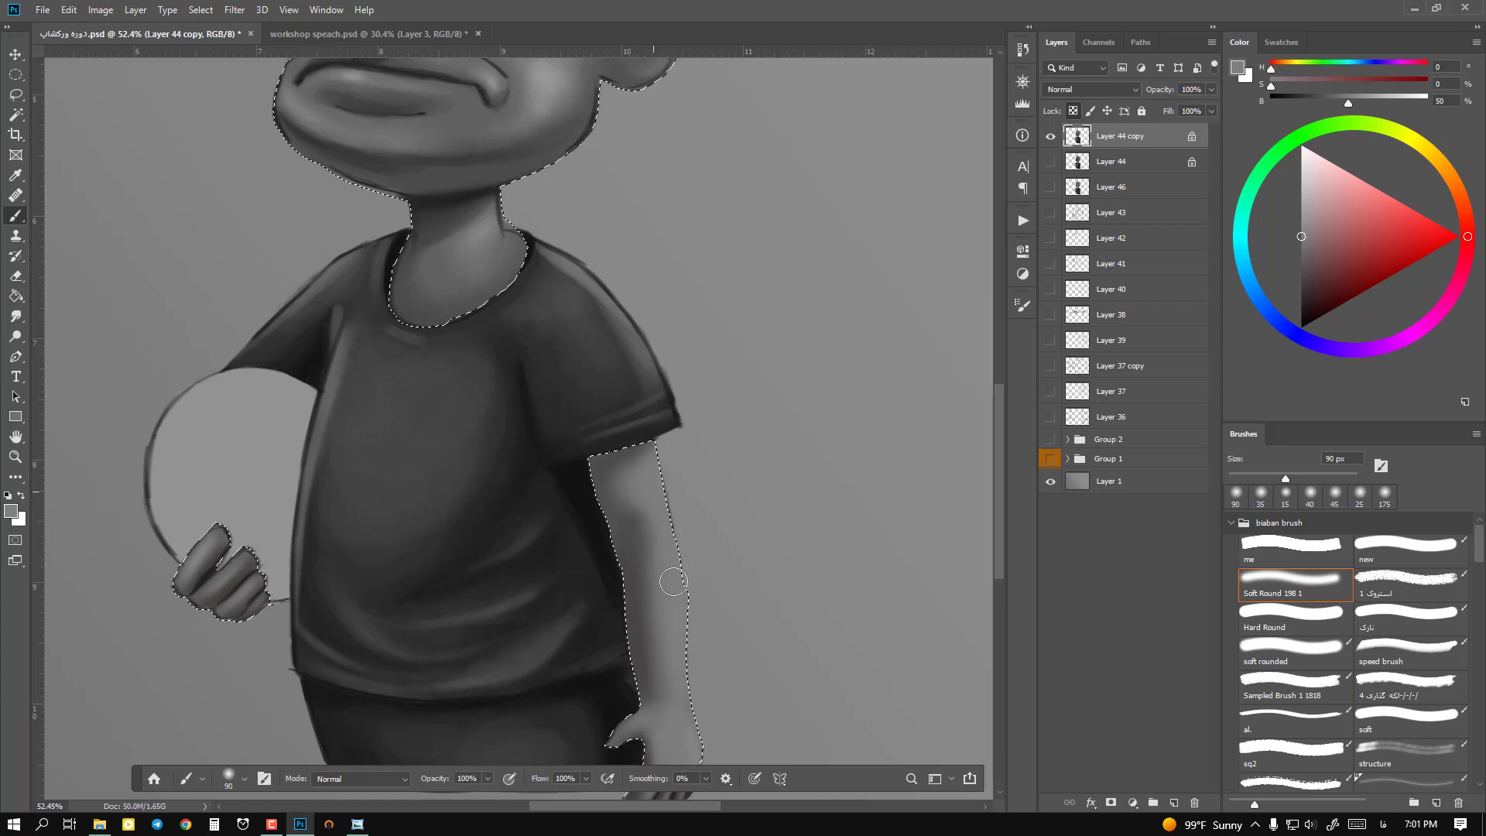
{"action": "scroll", "coordinate": [624, 412], "scroll_direction": "down", "scroll_amount": 6}
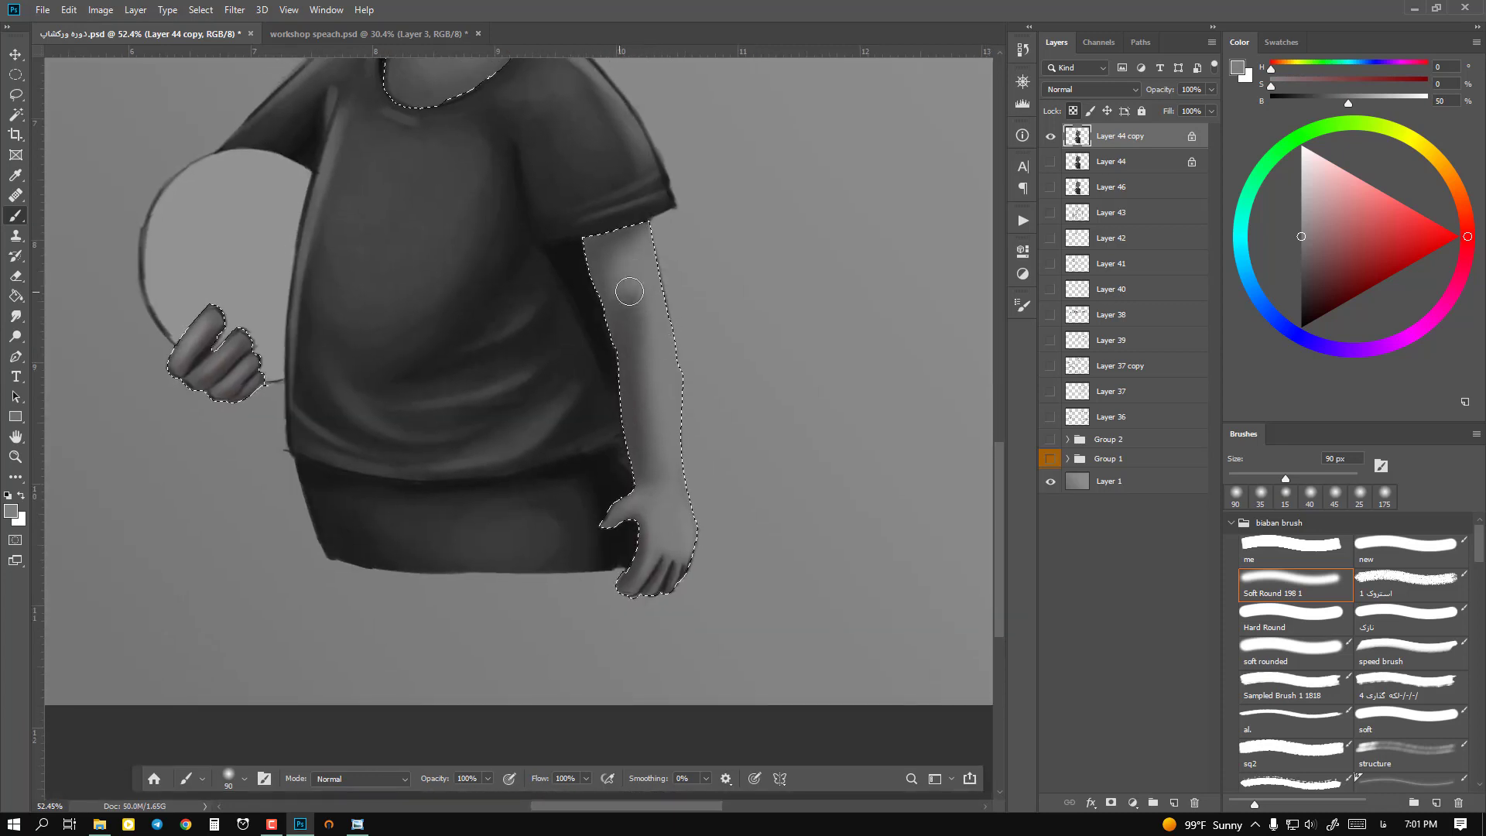
{"action": "mouse_move", "coordinate": [629, 291]}
{"action": "left_mouse_down"}
{"action": "mouse_move", "coordinate": [654, 345]}
{"action": "mouse_move", "coordinate": [654, 426]}
{"action": "left_mouse_up"}
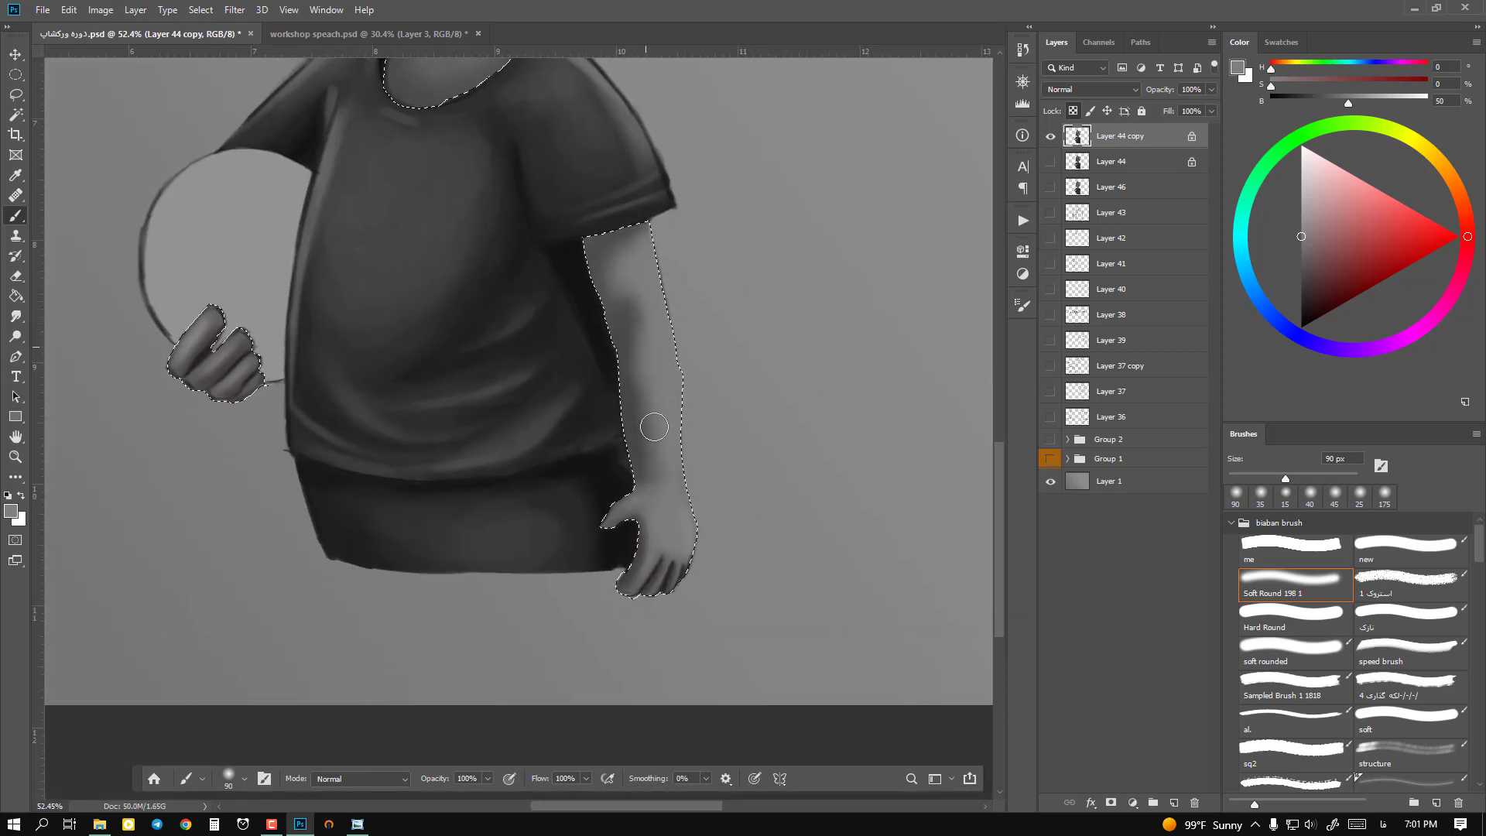
Step: Soften the forehead edge at 90 px and the cheek by the mouth corner at 80 px, then clear the selection
{"action": "left_click_drag", "start_coordinate": [504, 390], "coordinate": [551, 525]}
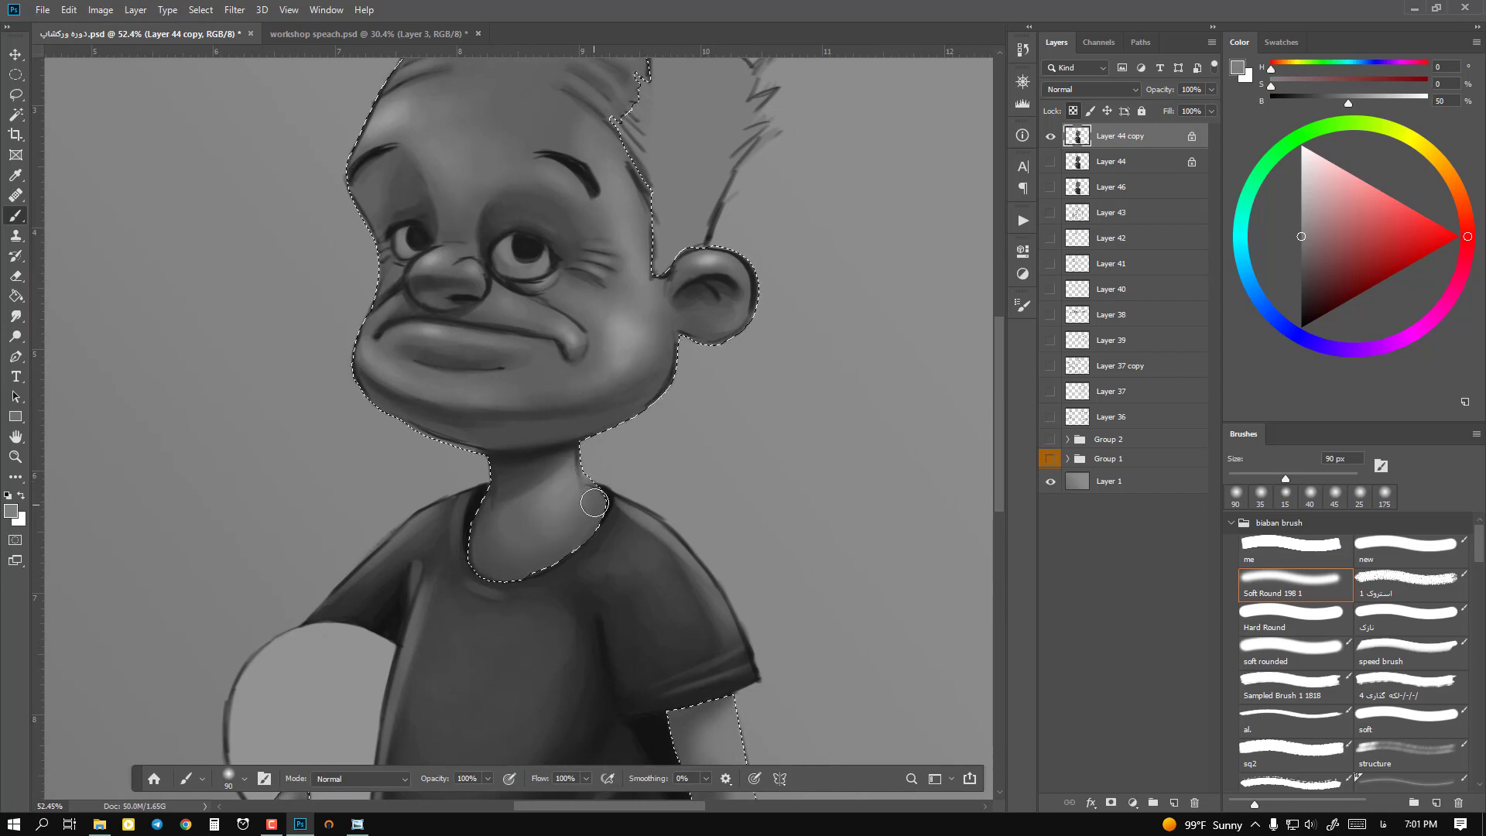
{"action": "left_click_drag", "start_coordinate": [640, 441], "coordinate": [601, 588]}
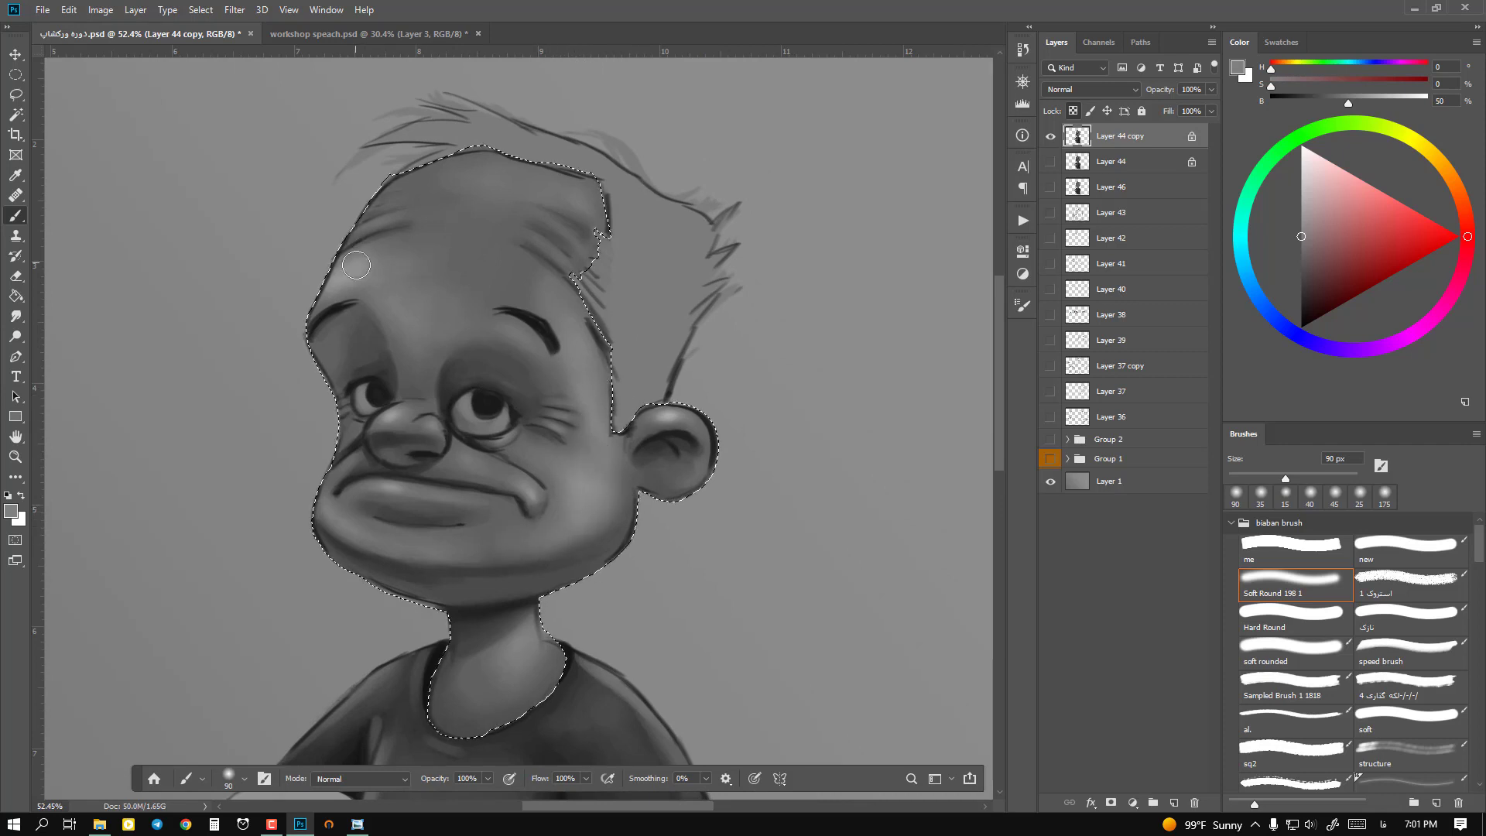
{"action": "left_click_drag", "start_coordinate": [356, 265], "coordinate": [322, 299]}
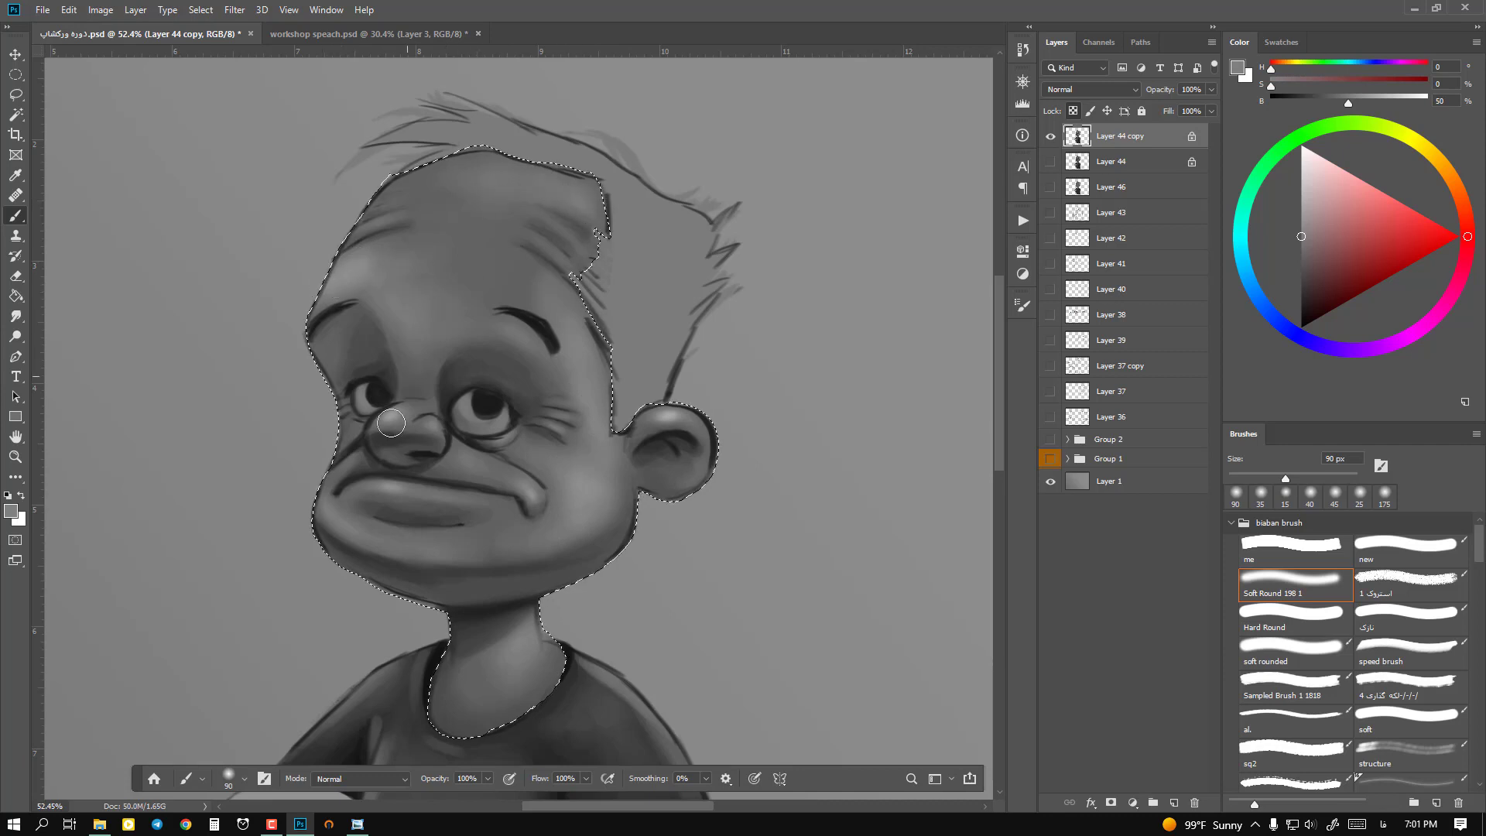
{"action": "key", "text": "bracketleft"}
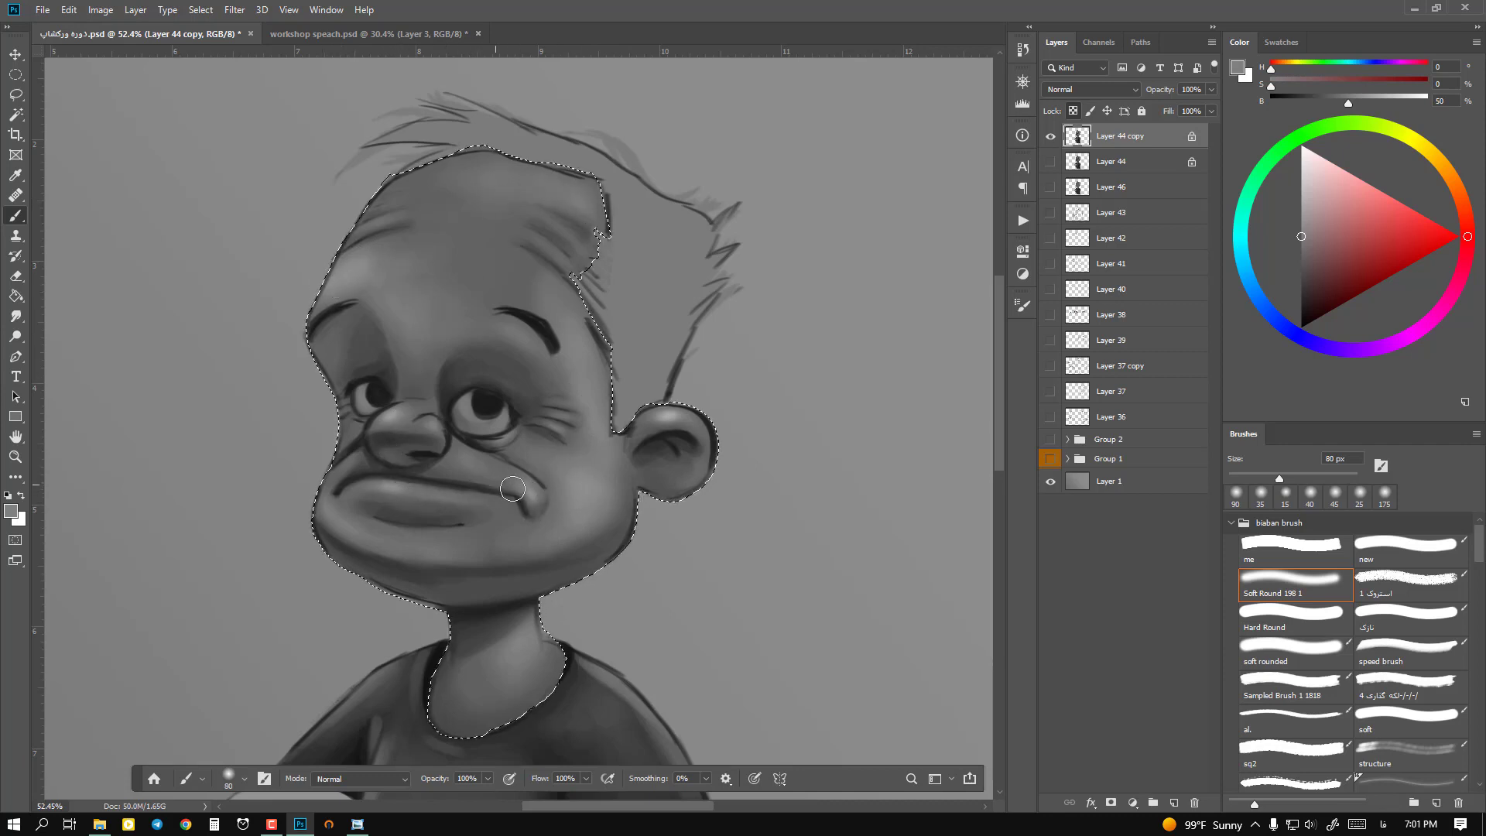
{"action": "left_click_drag", "start_coordinate": [512, 489], "coordinate": [508, 499]}
{"action": "key", "text": "ctrl+d"}
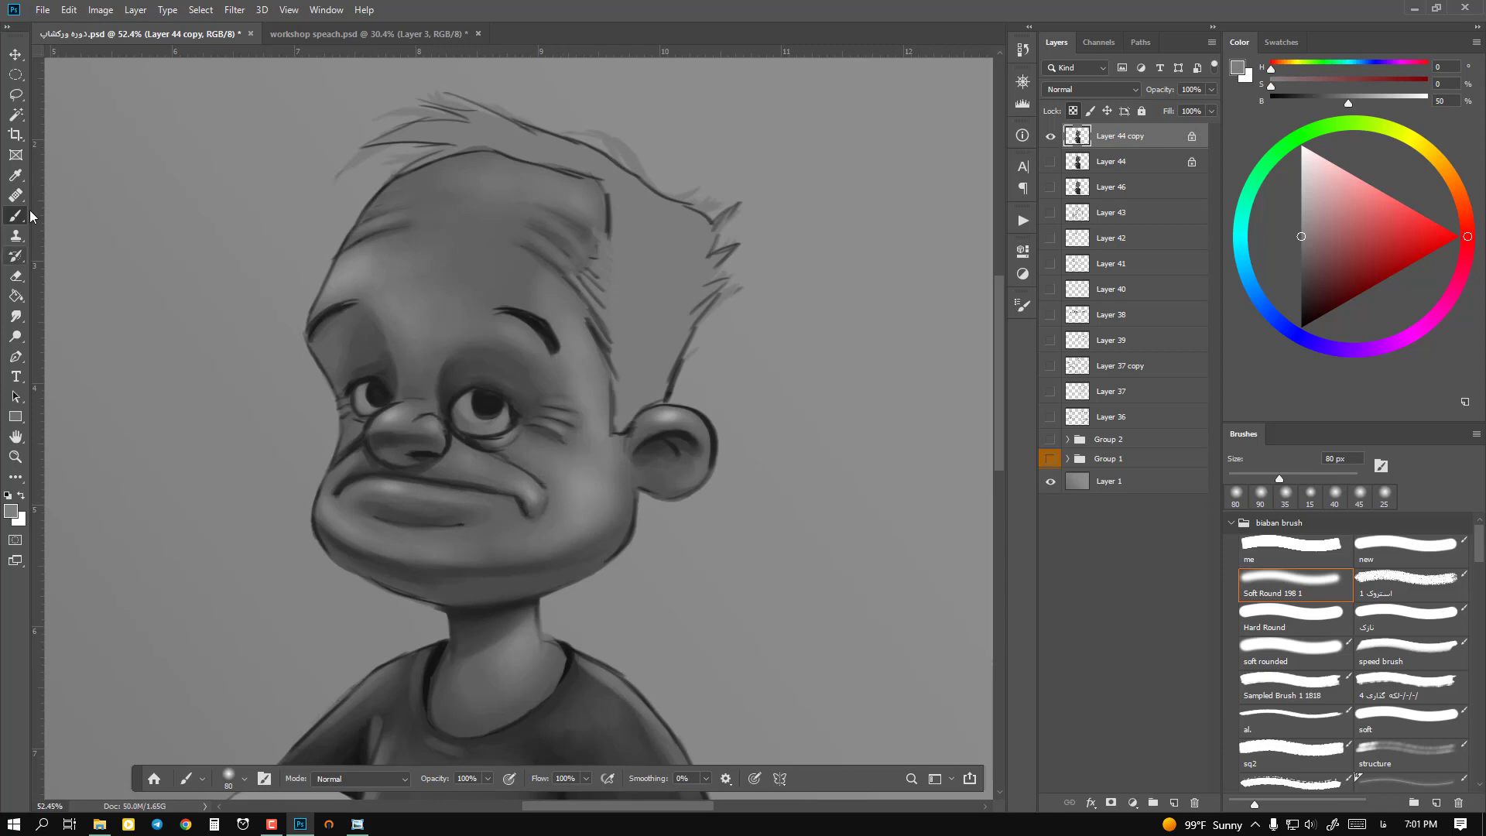
Step: Smudge the creases beside the nose and below the larger eye at 30 px and 20 px with 46% strength
{"action": "left_click", "coordinate": [15, 316]}
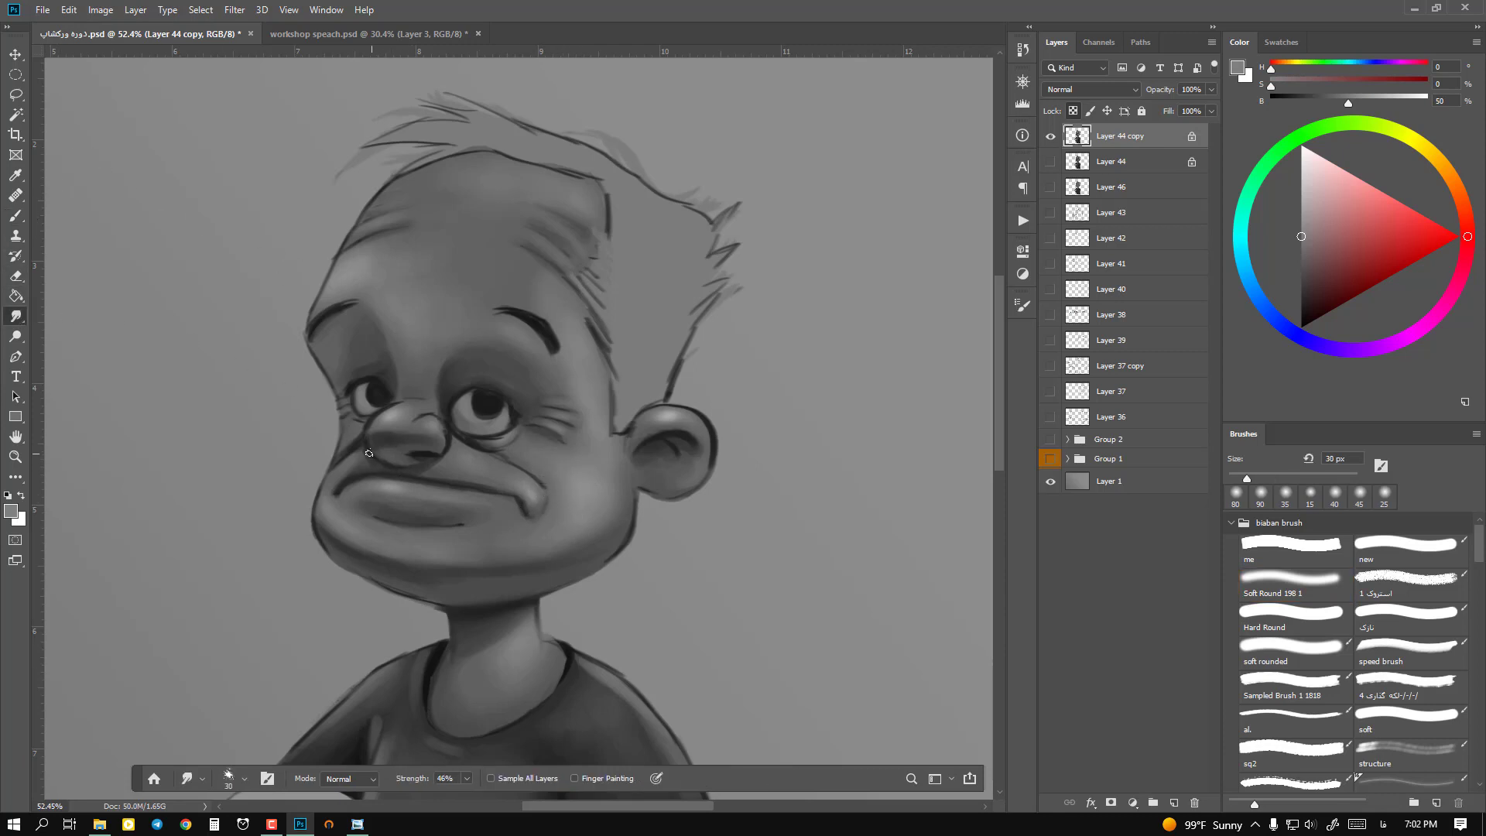
{"action": "left_click_drag", "start_coordinate": [368, 454], "coordinate": [346, 462]}
{"action": "left_click_drag", "start_coordinate": [472, 449], "coordinate": [502, 452]}
{"action": "left_click_drag", "start_coordinate": [507, 454], "coordinate": [536, 479]}
{"action": "key", "text": "bracketleft"}
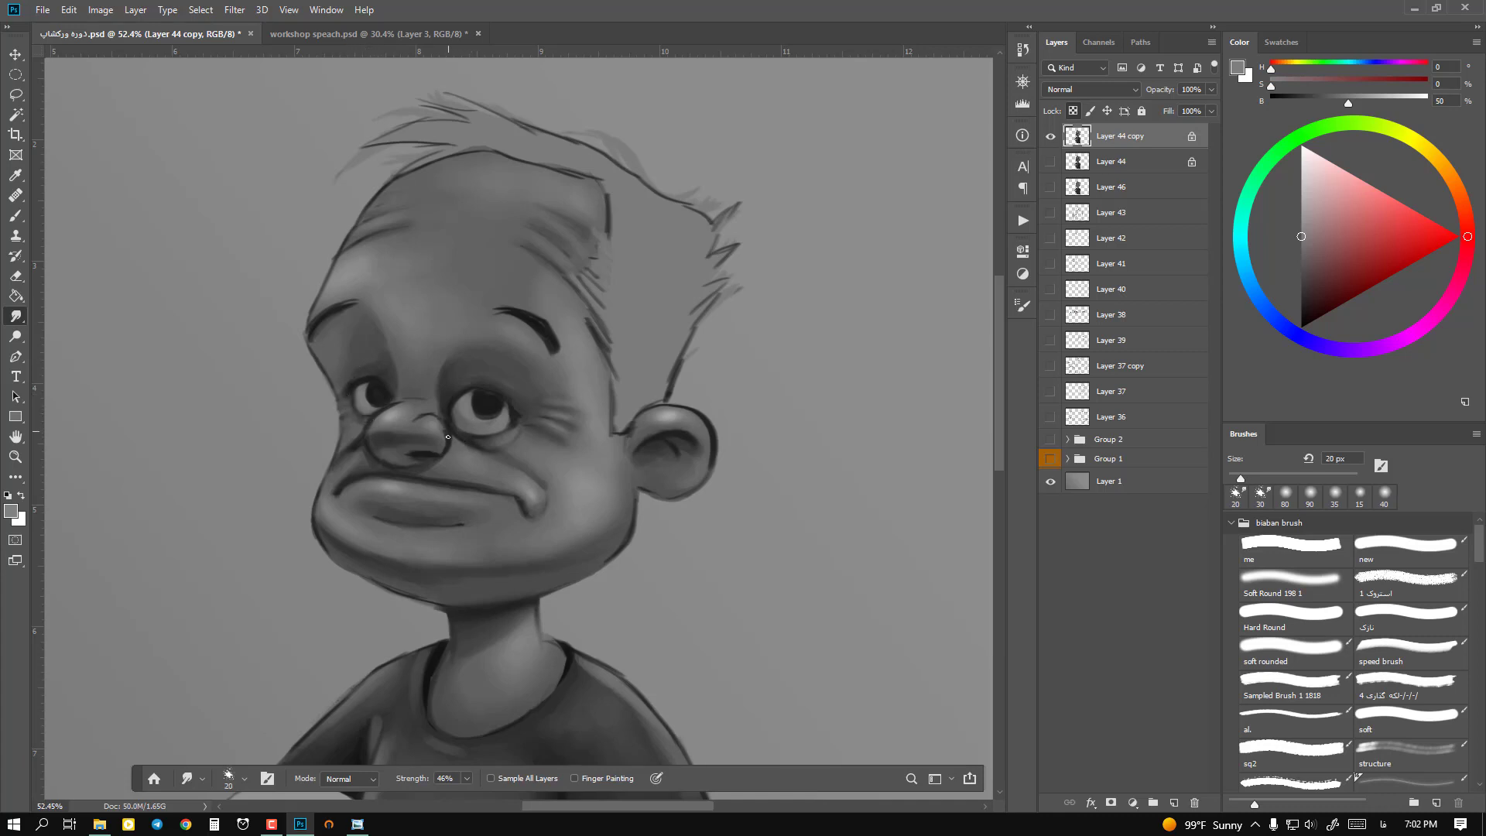
Step: Smudge the shading around the upper lip and mouth at 35 px
{"action": "key", "text": "bracketright"}
{"action": "key", "text": "bracketright"}
{"action": "key", "text": "bracketright"}
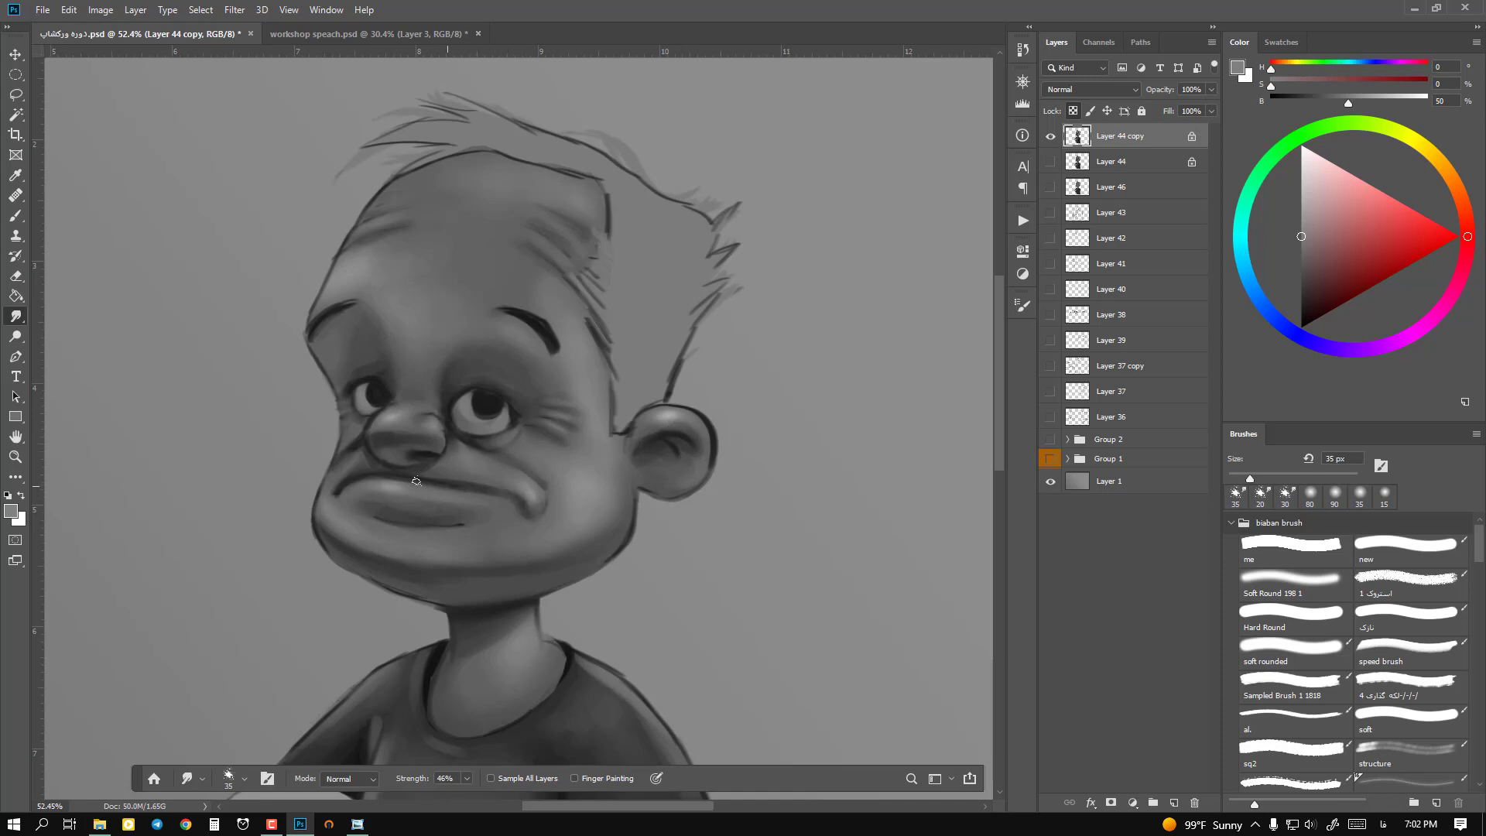
{"action": "mouse_move", "coordinate": [367, 481]}
{"action": "left_mouse_down"}
{"action": "mouse_move", "coordinate": [333, 499]}
{"action": "mouse_move", "coordinate": [473, 523]}
{"action": "mouse_move", "coordinate": [369, 514]}
{"action": "left_mouse_up"}
Step: Smudge the head's outline along the temple and hairline and where the ear joins the face at 35 px
{"action": "scroll", "coordinate": [511, 398], "scroll_direction": "down", "scroll_amount": 3}
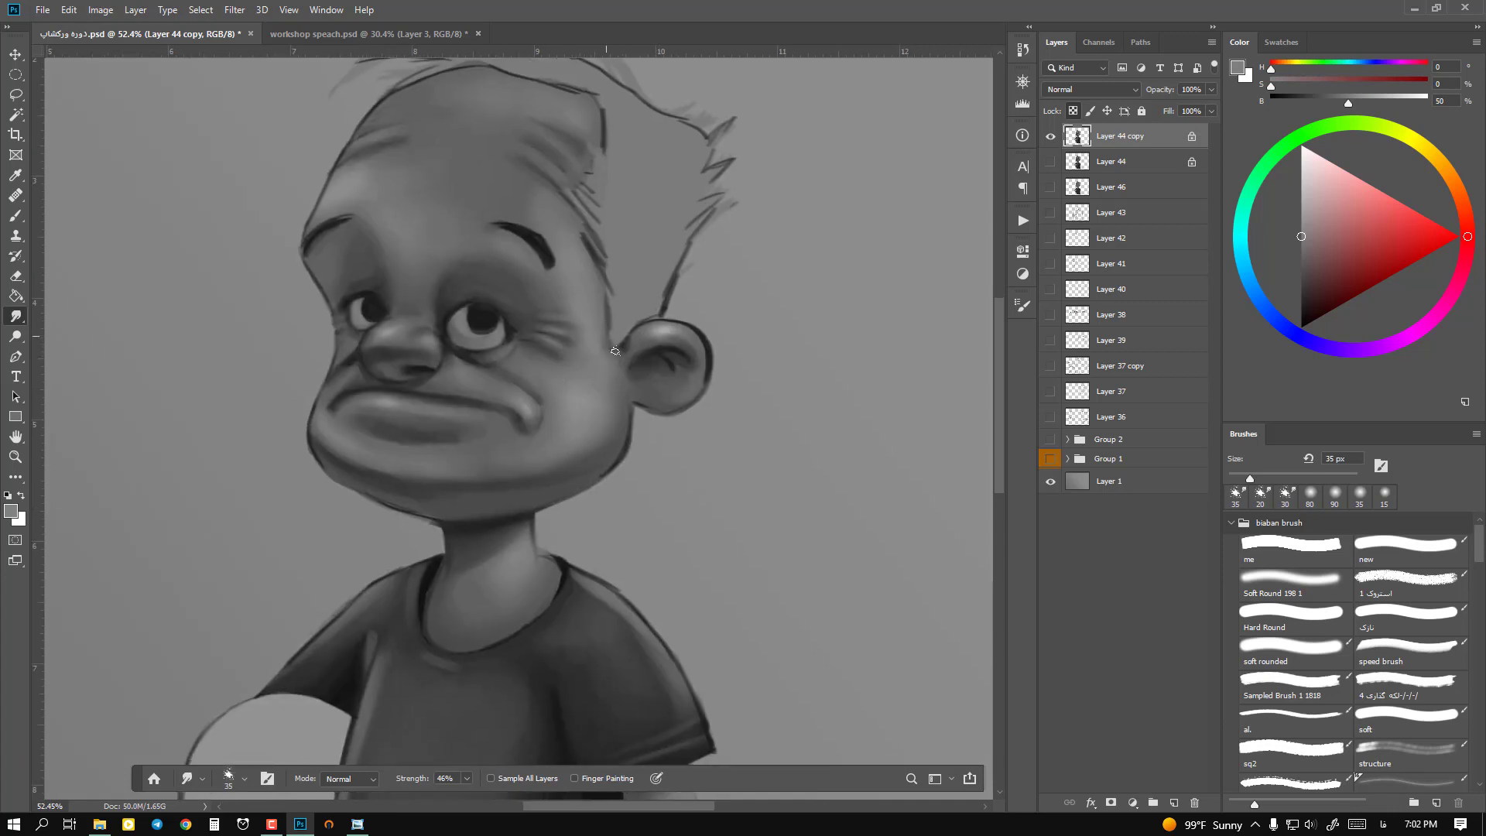
{"action": "mouse_move", "coordinate": [608, 343]}
{"action": "left_mouse_down"}
{"action": "mouse_move", "coordinate": [613, 292]}
{"action": "mouse_move", "coordinate": [584, 240]}
{"action": "mouse_move", "coordinate": [613, 274]}
{"action": "mouse_move", "coordinate": [580, 208]}
{"action": "mouse_move", "coordinate": [610, 232]}
{"action": "mouse_move", "coordinate": [605, 207]}
{"action": "mouse_move", "coordinate": [618, 299]}
{"action": "left_mouse_up"}
{"action": "mouse_move", "coordinate": [617, 245]}
{"action": "left_mouse_down"}
{"action": "mouse_move", "coordinate": [613, 209]}
{"action": "mouse_move", "coordinate": [616, 246]}
{"action": "mouse_move", "coordinate": [590, 192]}
{"action": "mouse_move", "coordinate": [489, 169]}
{"action": "mouse_move", "coordinate": [512, 180]}
{"action": "mouse_move", "coordinate": [432, 182]}
{"action": "left_mouse_up"}
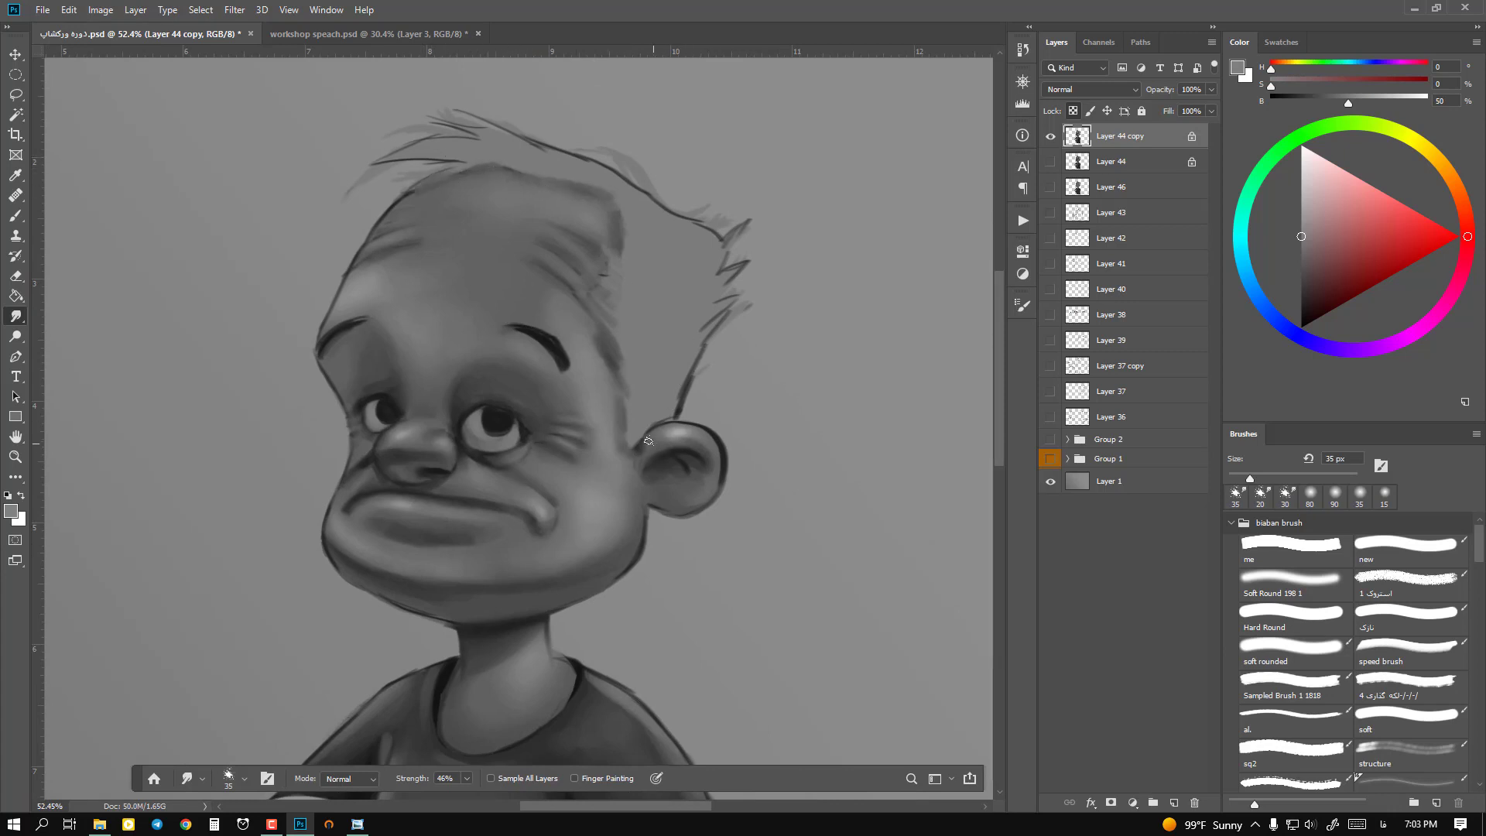
{"action": "mouse_move", "coordinate": [679, 424]}
{"action": "left_mouse_down"}
{"action": "mouse_move", "coordinate": [718, 445]}
{"action": "mouse_move", "coordinate": [716, 470]}
{"action": "mouse_move", "coordinate": [655, 501]}
{"action": "mouse_move", "coordinate": [623, 566]}
{"action": "mouse_move", "coordinate": [583, 478]}
{"action": "mouse_move", "coordinate": [589, 444]}
{"action": "left_mouse_up"}
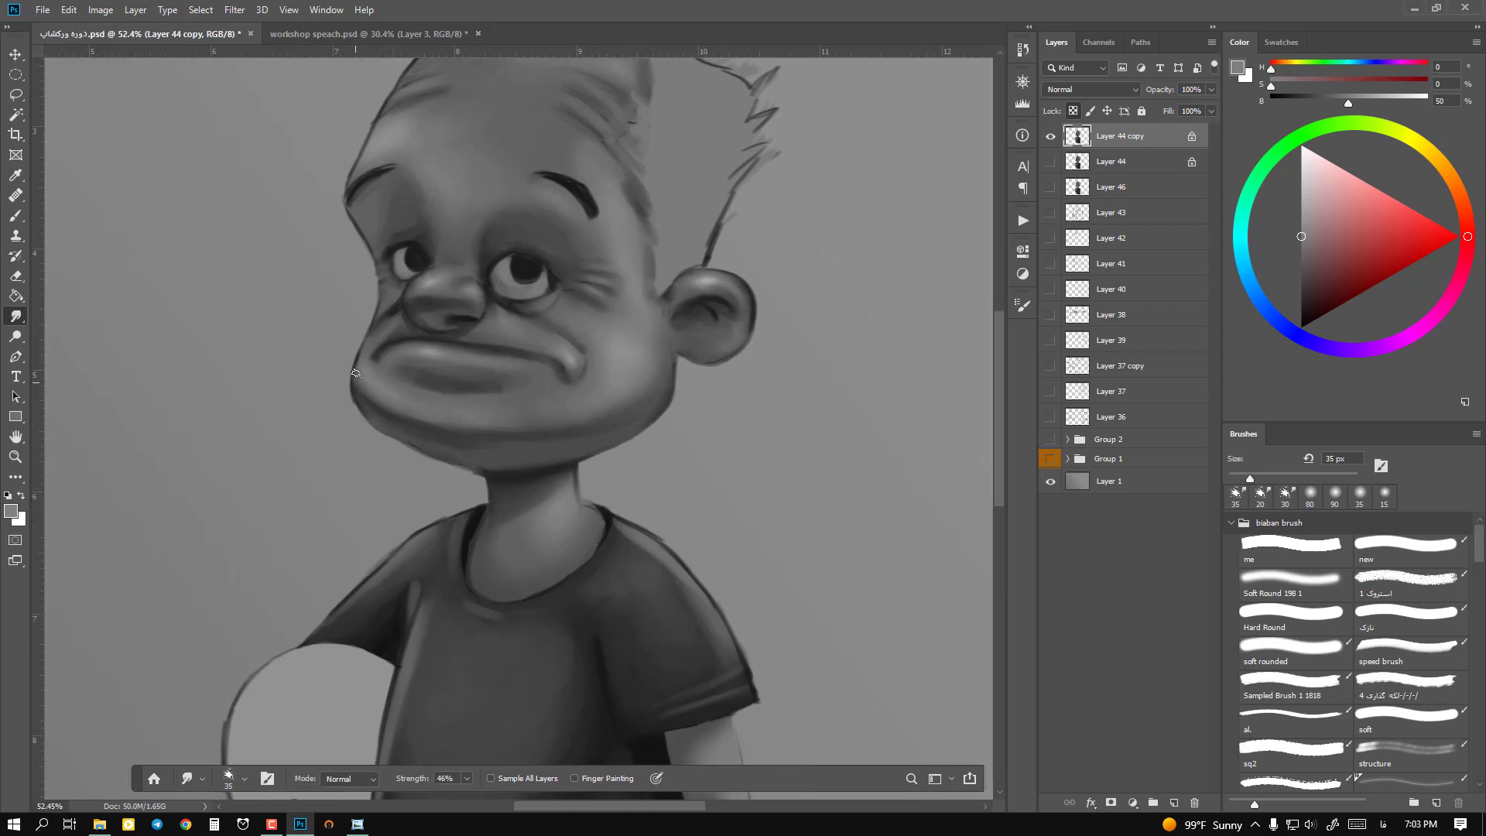
Step: Smudge the outline of the hanging arm at 25 px and unlock the transparent pixels of Layer 44 copy
{"action": "left_click_drag", "start_coordinate": [429, 491], "coordinate": [432, 331]}
{"action": "left_click_drag", "start_coordinate": [349, 576], "coordinate": [352, 444]}
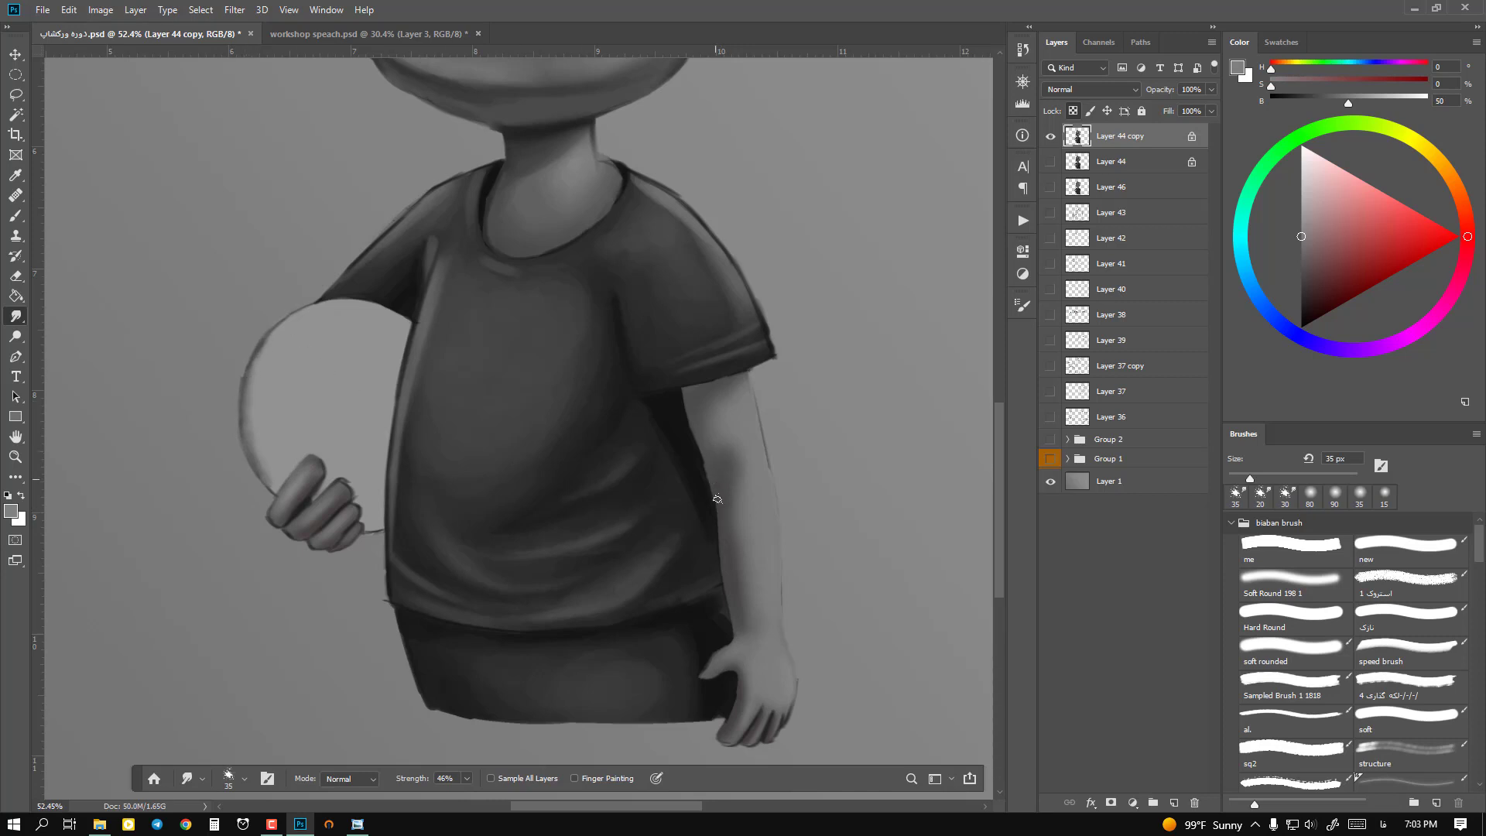
{"action": "key", "text": "bracketleft"}
{"action": "key", "text": "bracketleft"}
{"action": "key", "text": "bracketright"}
{"action": "left_click_drag", "start_coordinate": [754, 407], "coordinate": [749, 380]}
{"action": "key", "text": "slash"}
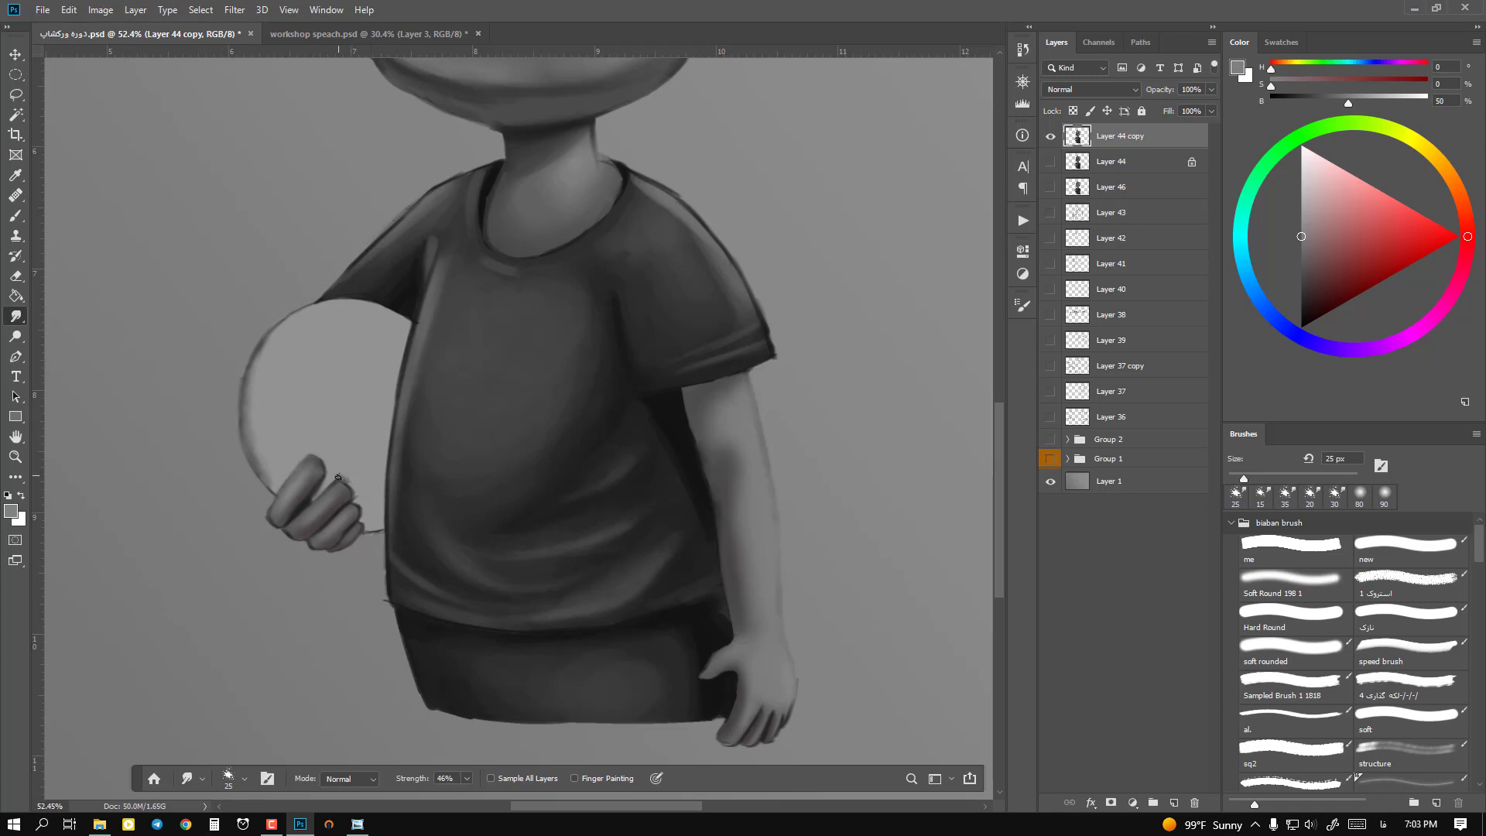
Step: Darken the outer corner and upper lid line of the larger eye with sampled near-black, using the "new" brush reduced to 8 px
{"action": "scroll", "coordinate": [491, 418], "scroll_direction": "down", "scroll_amount": 5}
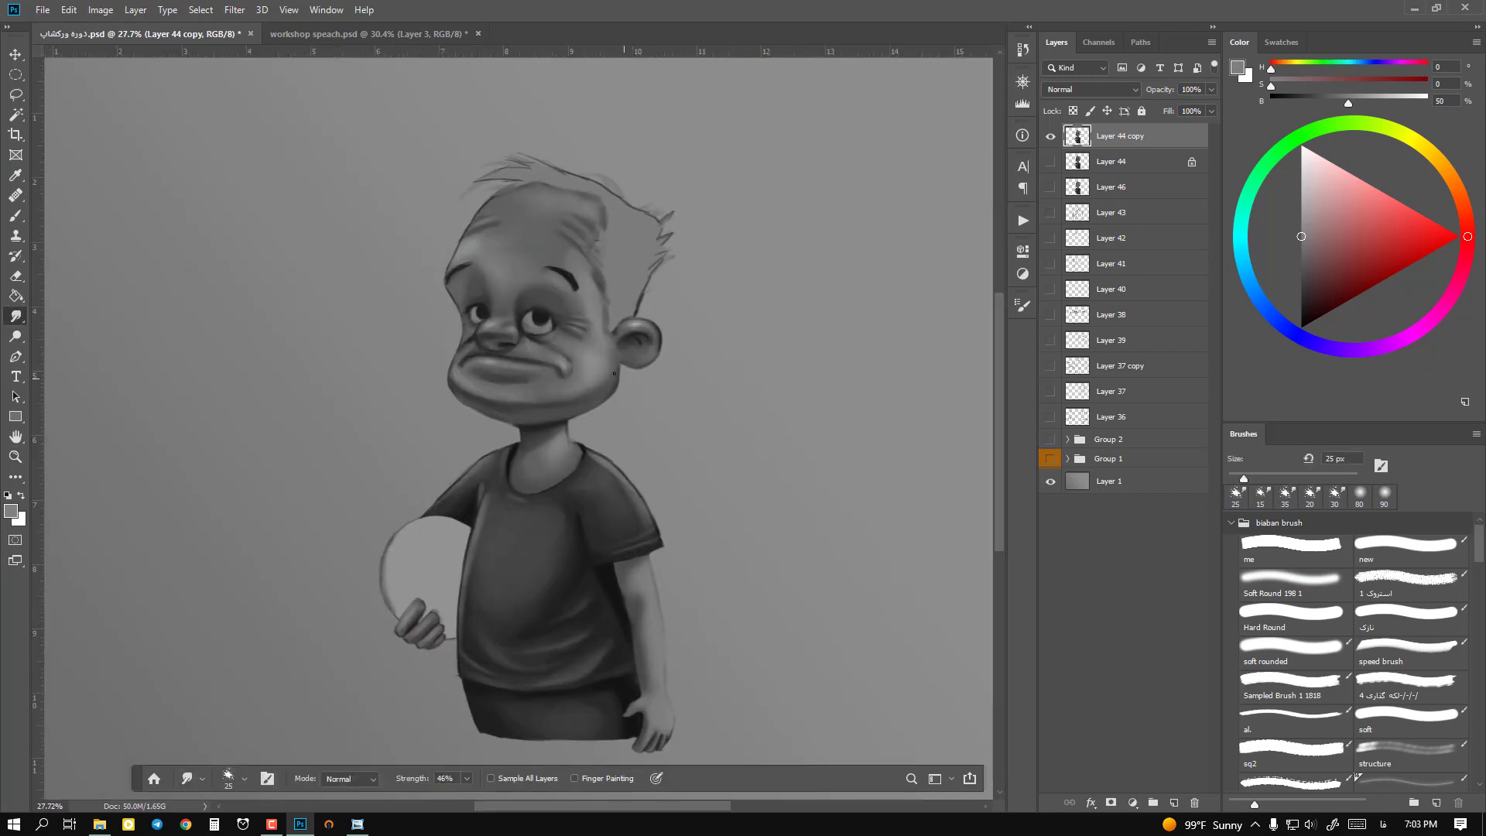
{"action": "key", "text": "z"}
{"action": "mouse_move", "coordinate": [568, 309]}
{"action": "left_mouse_down"}
{"action": "mouse_move", "coordinate": [626, 319]}
{"action": "mouse_move", "coordinate": [592, 331]}
{"action": "left_mouse_up"}
{"action": "key", "text": "b"}
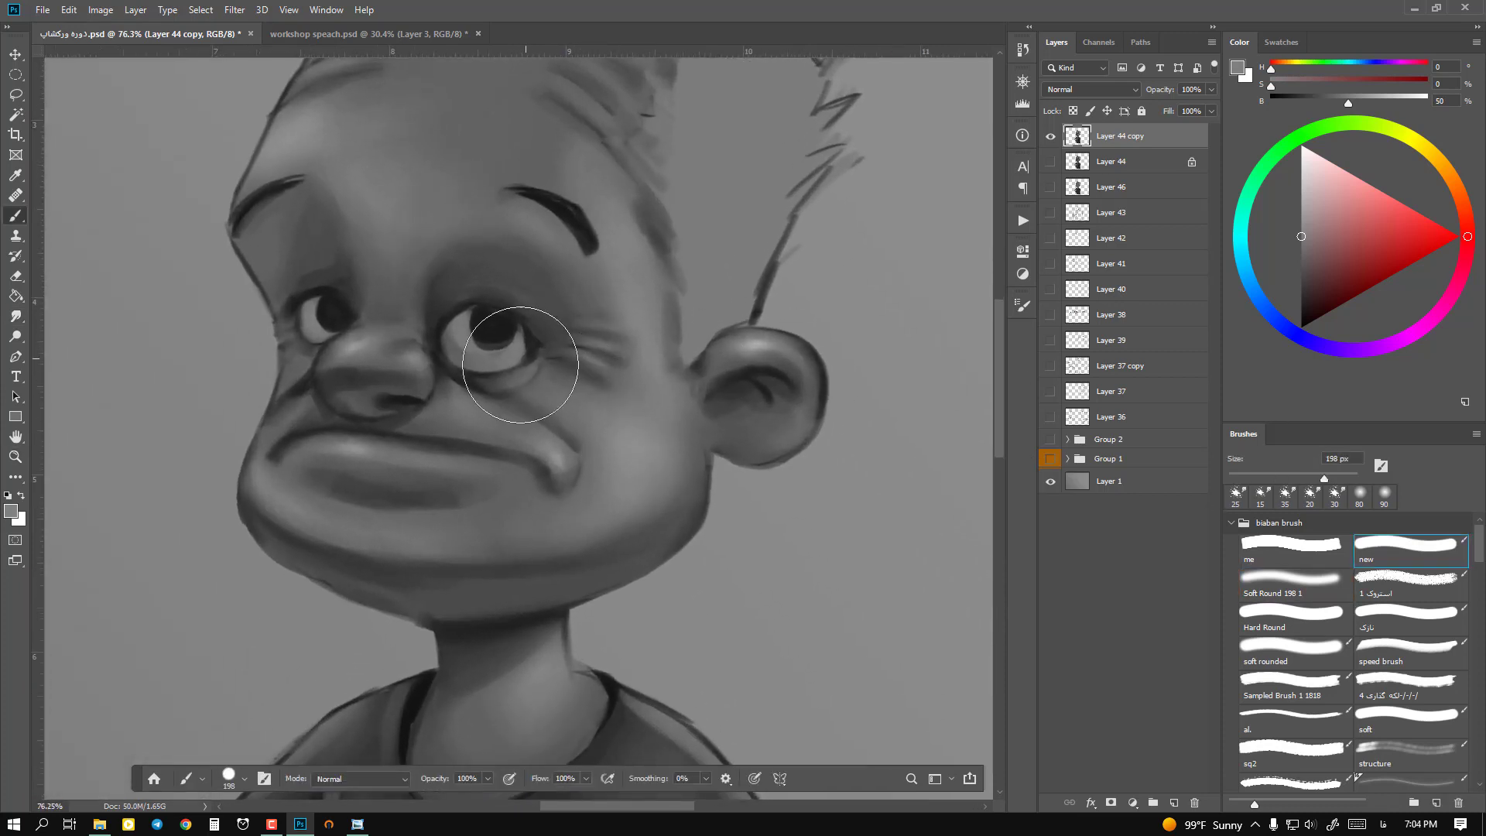
{"action": "left_click", "coordinate": [537, 346], "text": "alt"}
{"action": "key", "text": "bracketleft"}
{"action": "key", "text": "bracketleft"}
{"action": "key", "text": "bracketleft"}
{"action": "key", "text": "bracketleft"}
{"action": "key", "text": "bracketleft"}
{"action": "key", "text": "bracketleft"}
{"action": "key", "text": "bracketleft"}
{"action": "key", "text": "bracketleft"}
{"action": "key", "text": "bracketleft"}
{"action": "key", "text": "bracketleft"}
{"action": "key", "text": "bracketleft"}
{"action": "key", "text": "bracketleft"}
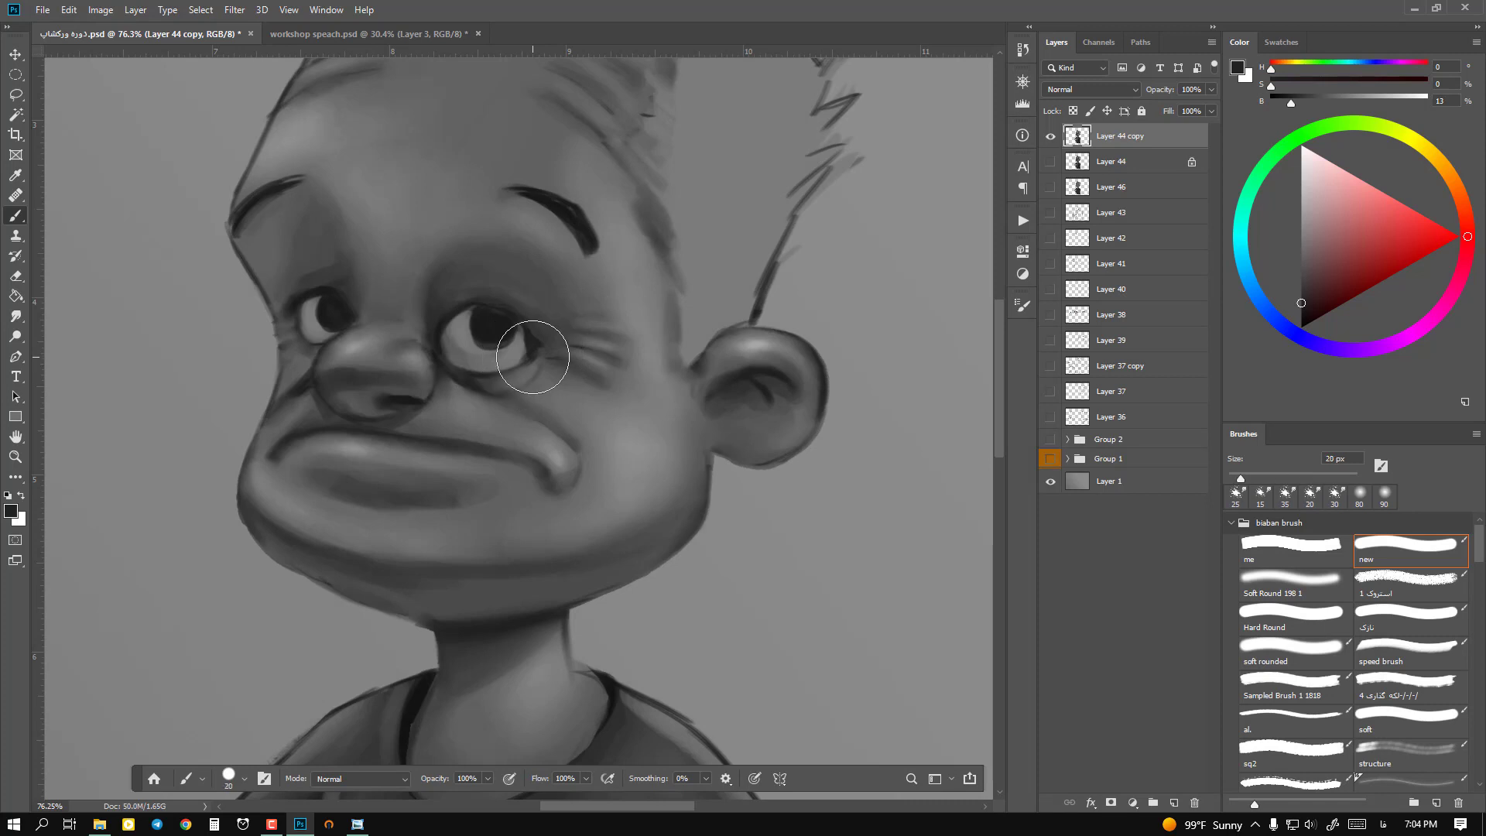
{"action": "key", "text": "bracketleft"}
{"action": "left_click_drag", "start_coordinate": [533, 357], "coordinate": [524, 313]}
{"action": "key", "text": "bracketleft"}
{"action": "left_click", "coordinate": [501, 325], "text": "alt"}
{"action": "left_click_drag", "start_coordinate": [471, 292], "coordinate": [447, 312]}
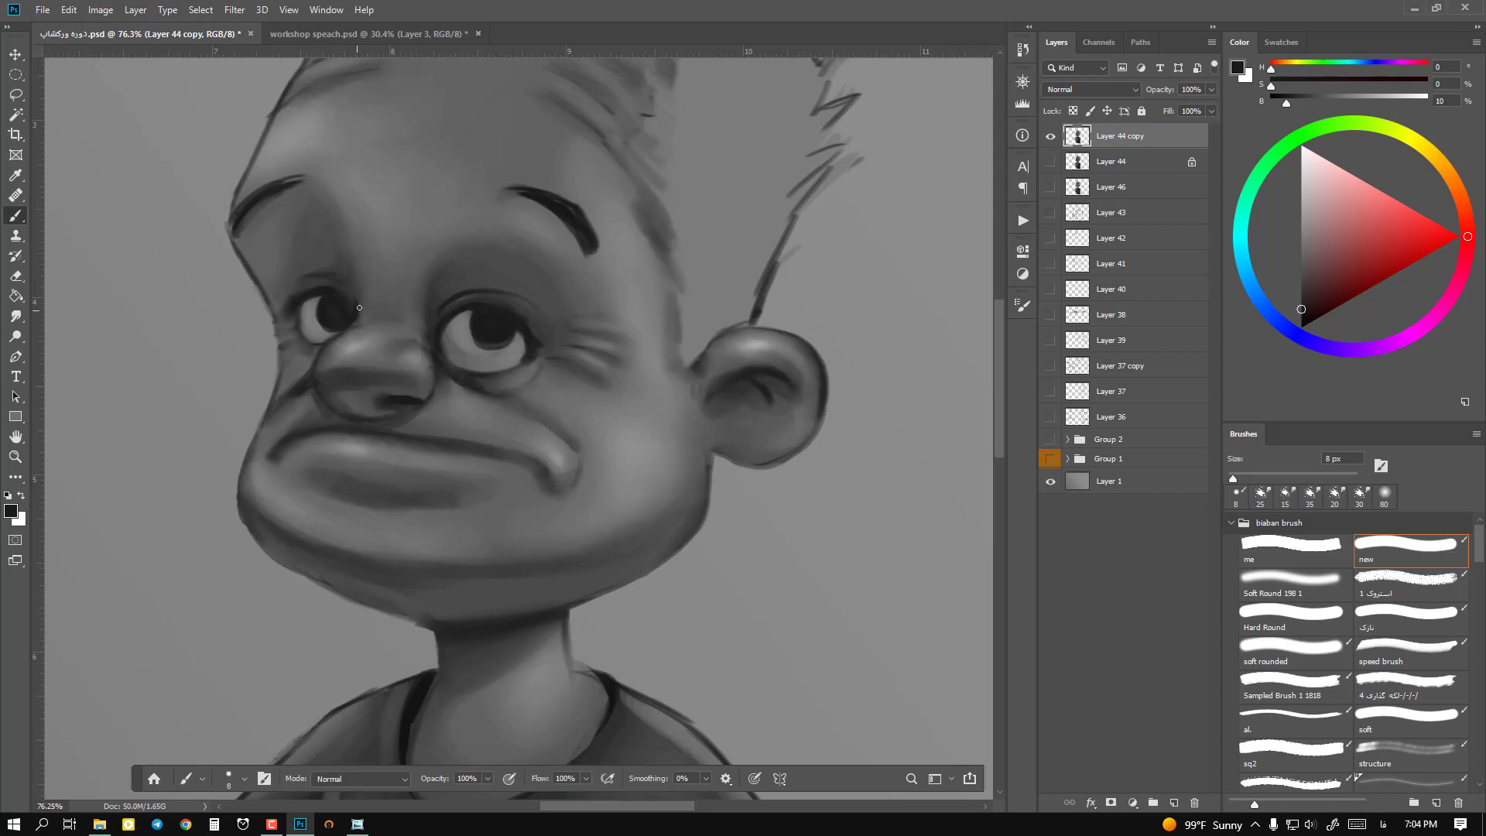
Step: Shade above the smaller eye and darken the wrinkles beside the larger eye with sampled dark tones at 15 px
{"action": "key", "text": "bracketright"}
{"action": "key", "text": "bracketright"}
{"action": "left_click", "coordinate": [356, 280], "text": "alt"}
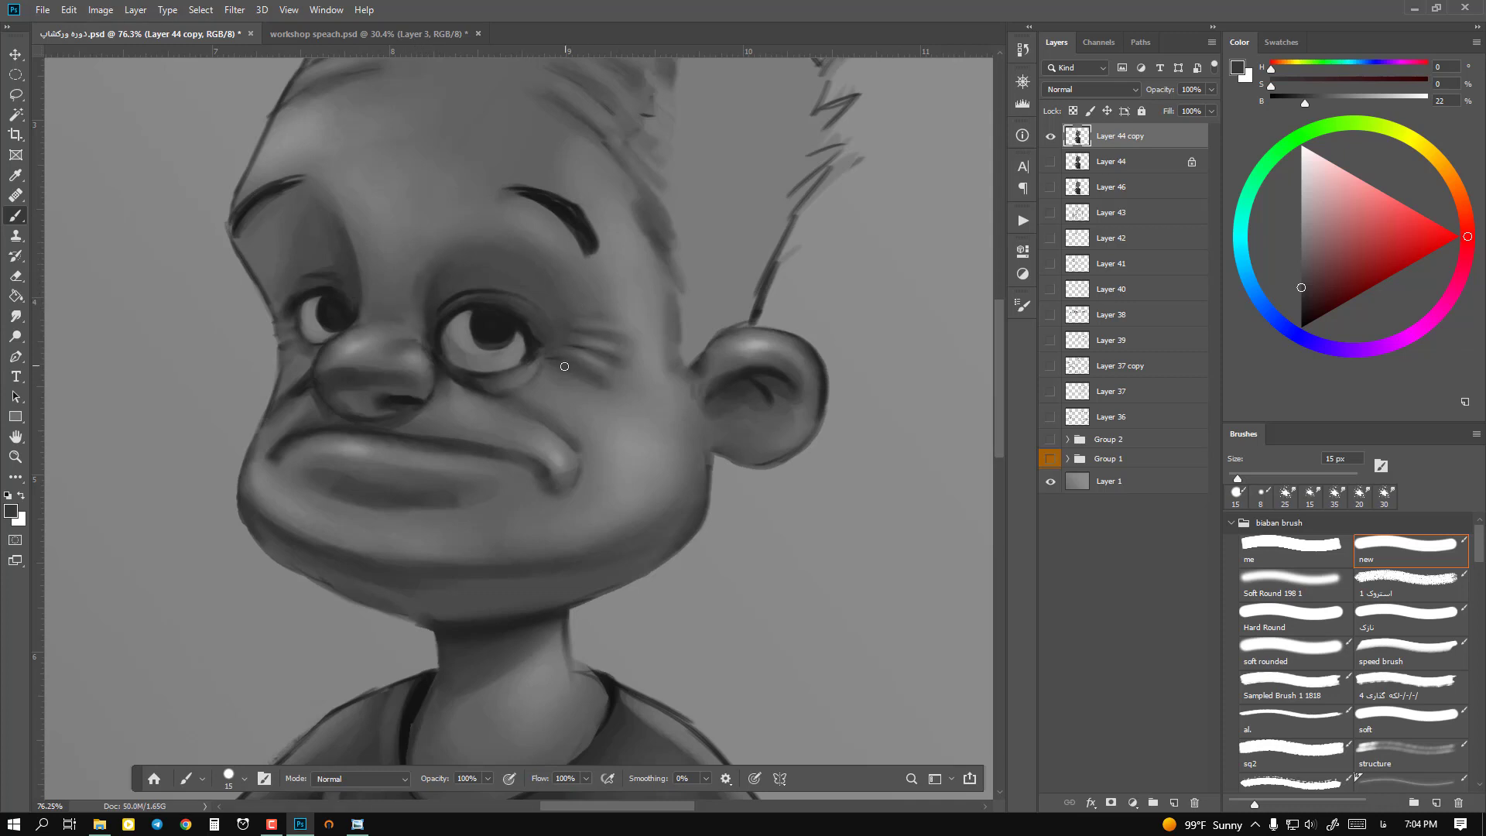
{"action": "left_click", "coordinate": [533, 351], "text": "alt"}
{"action": "left_click_drag", "start_coordinate": [564, 361], "coordinate": [591, 377]}
Step: Sharpen the dark nose crease and mouth line at 8 px and 6 px, then sample the dark tone inside the ear
{"action": "key", "text": "bracketleft"}
{"action": "key", "text": "bracketleft"}
{"action": "key", "text": "bracketleft"}
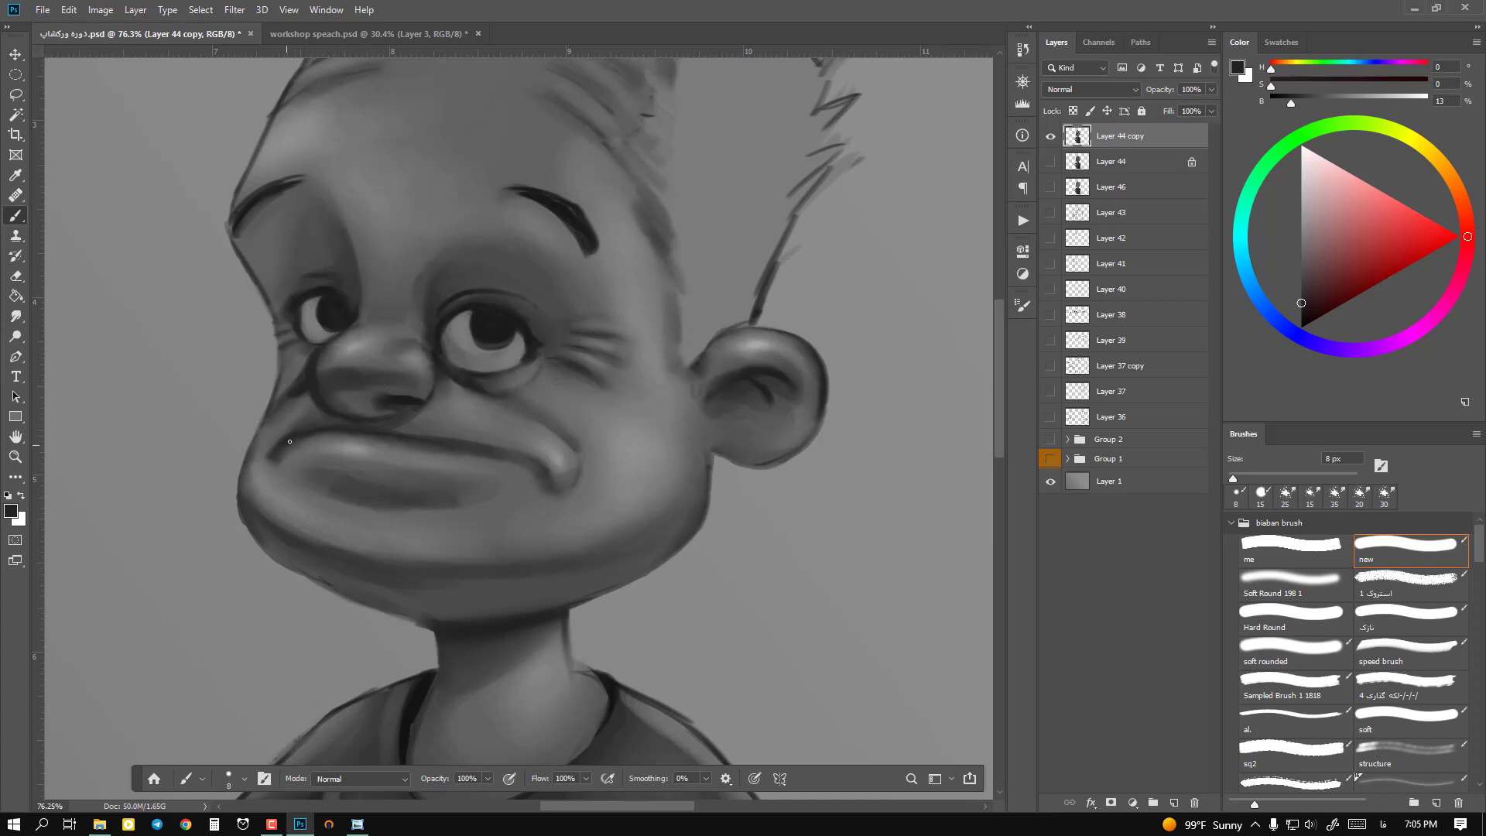
{"action": "key", "text": "bracketleft"}
{"action": "key", "text": "bracketleft"}
{"action": "left_click_drag", "start_coordinate": [483, 447], "coordinate": [530, 462]}
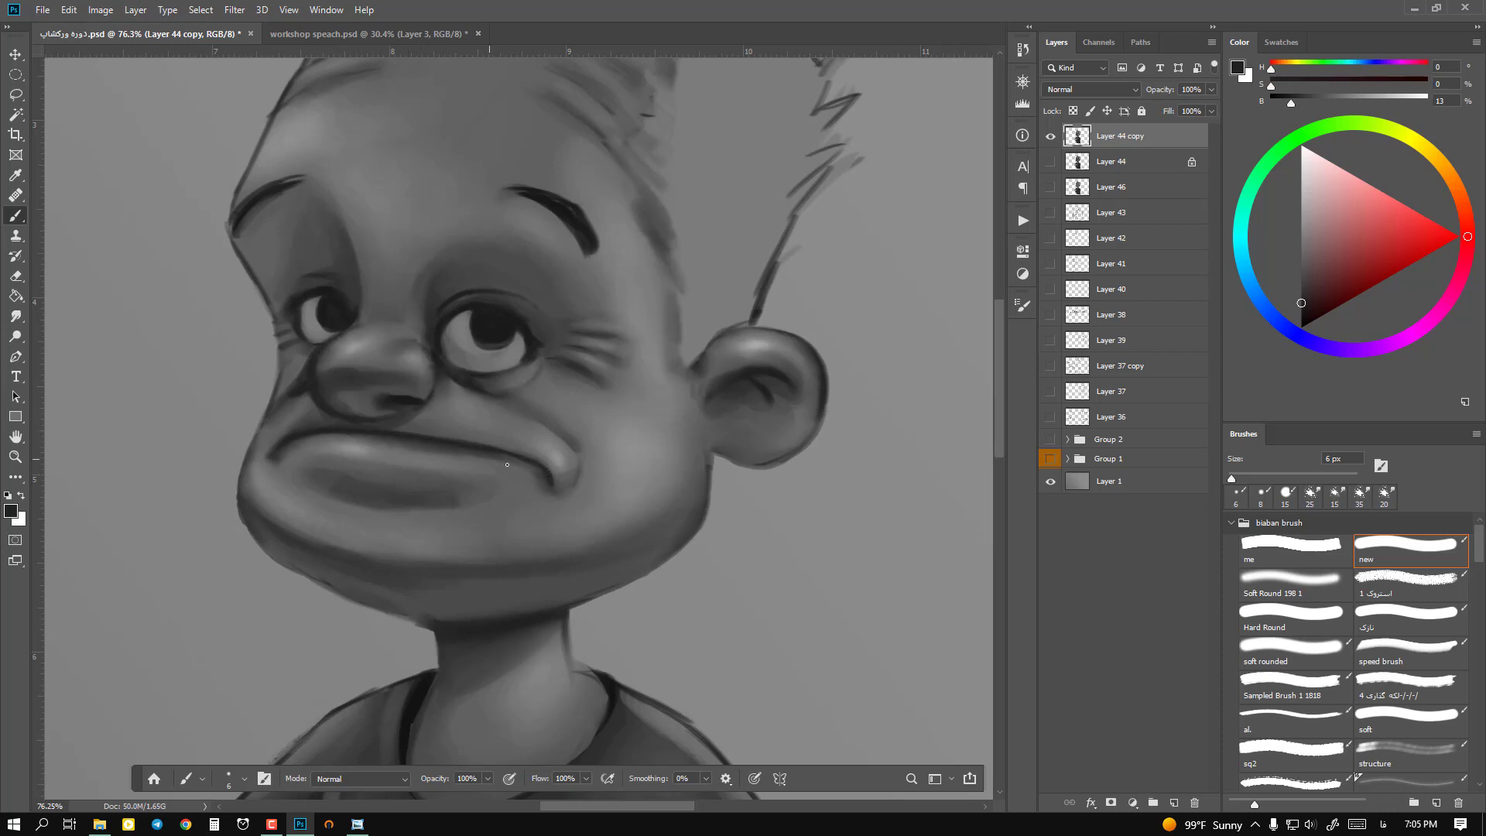
{"action": "left_click", "coordinate": [737, 376], "text": "alt"}
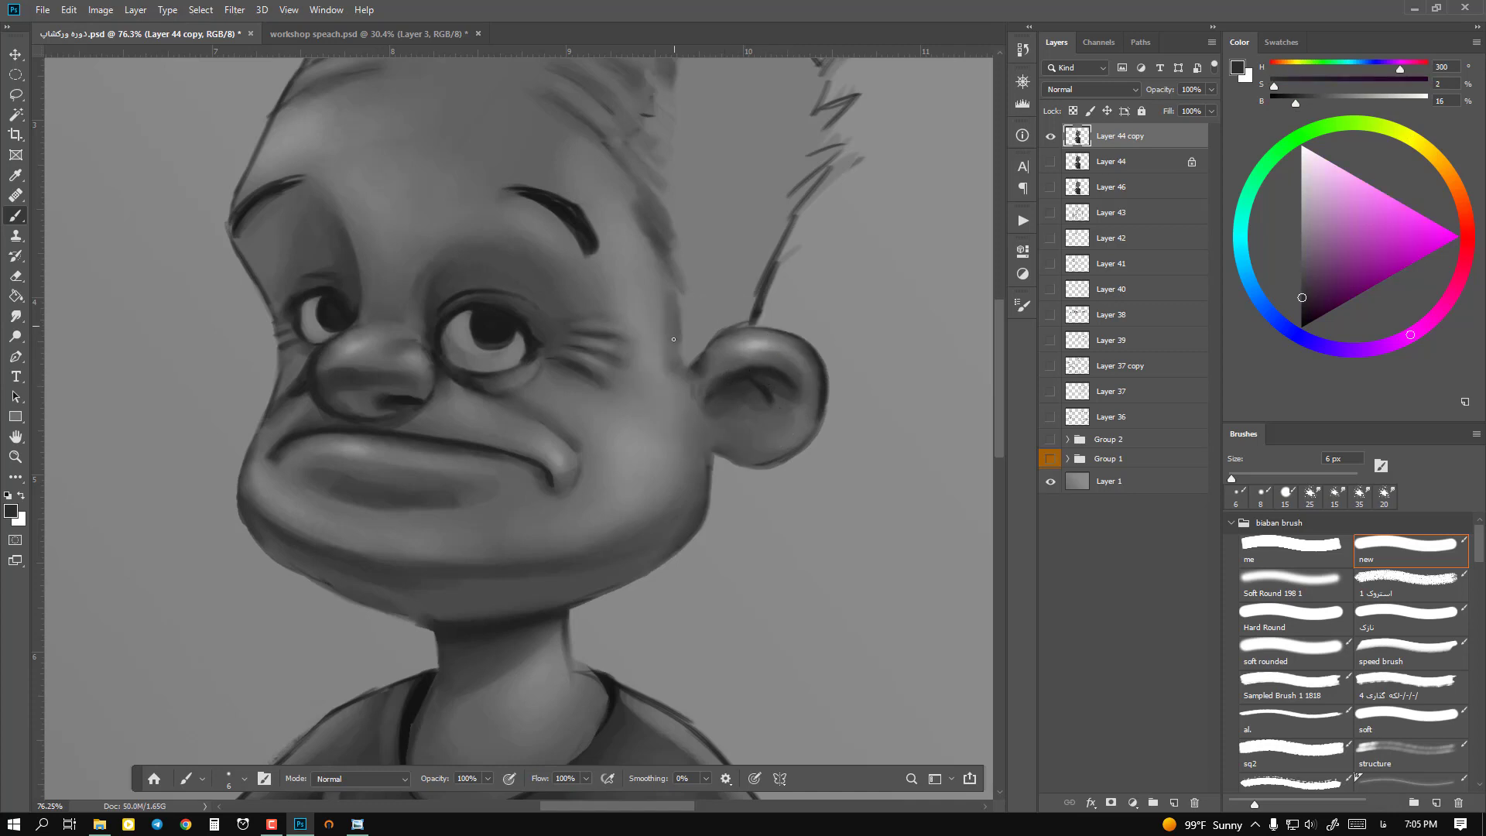
Step: Brighten the white of the larger eye with light gray at 67% brightness, enlarging the brush to 10 px
{"action": "key", "text": "z"}
{"action": "mouse_move", "coordinate": [615, 511]}
{"action": "left_mouse_down"}
{"action": "mouse_move", "coordinate": [563, 503]}
{"action": "mouse_move", "coordinate": [562, 488]}
{"action": "mouse_move", "coordinate": [593, 442]}
{"action": "mouse_move", "coordinate": [643, 442]}
{"action": "left_mouse_up"}
{"action": "key", "text": "b"}
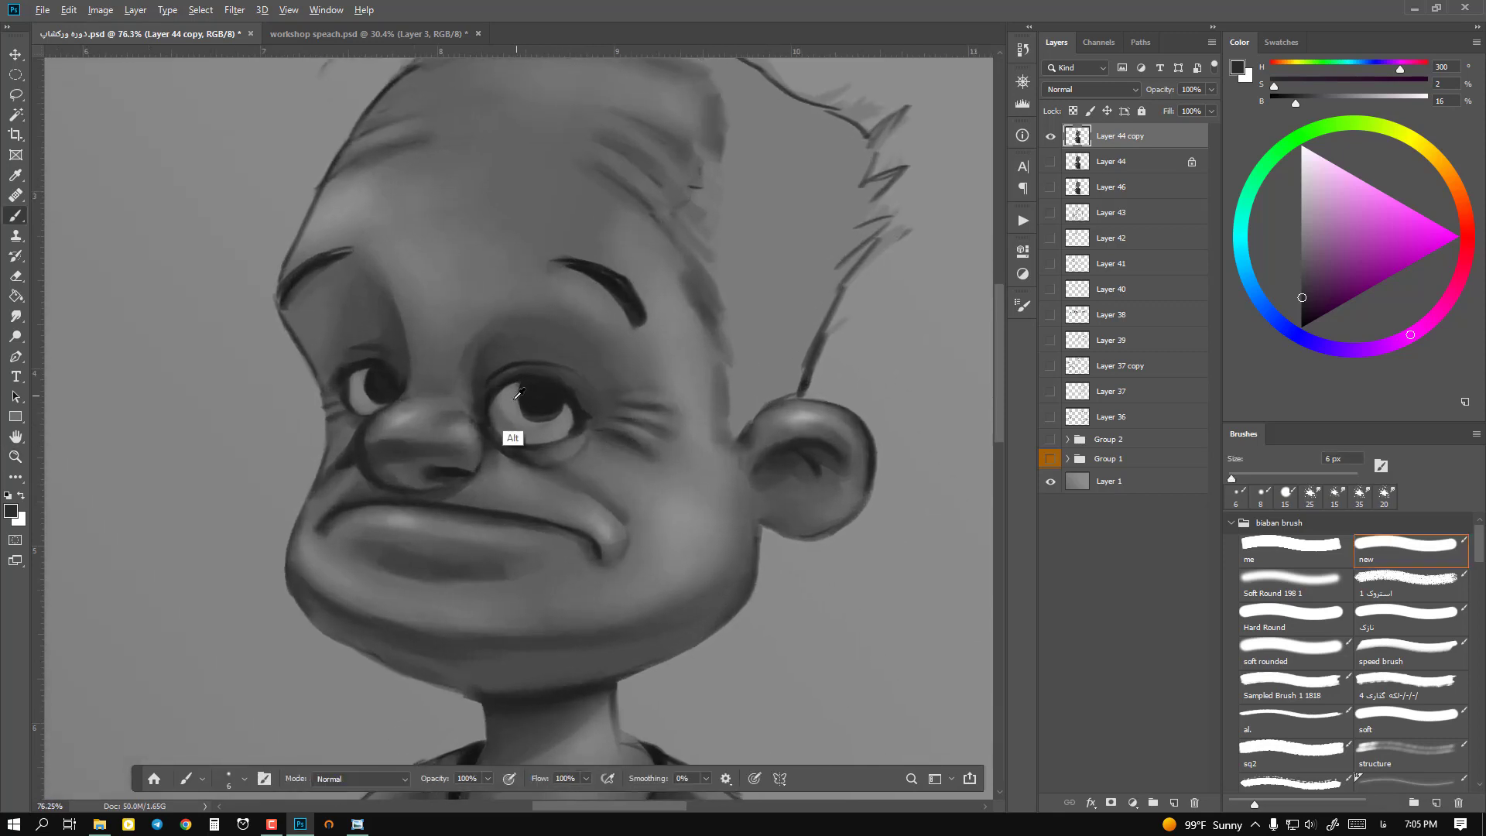
{"action": "left_click", "coordinate": [514, 401], "text": "alt"}
{"action": "left_click", "coordinate": [768, 328], "text": "alt"}
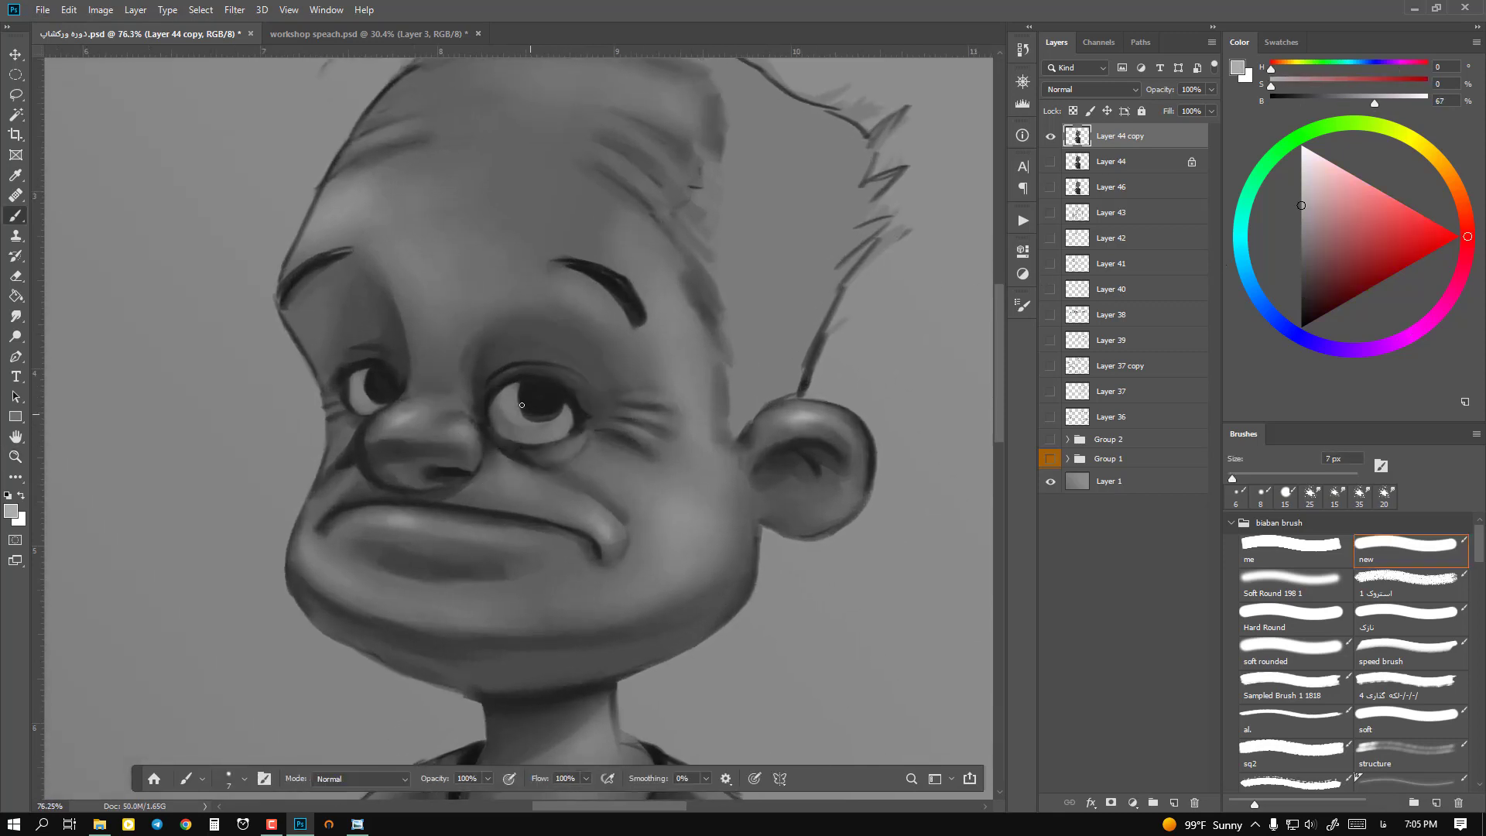
{"action": "key", "text": "bracketright"}
{"action": "key", "text": "bracketright"}
{"action": "left_click_drag", "start_coordinate": [516, 411], "coordinate": [510, 402]}
{"action": "key", "text": "bracketright"}
{"action": "left_click_drag", "start_coordinate": [504, 411], "coordinate": [505, 414]}
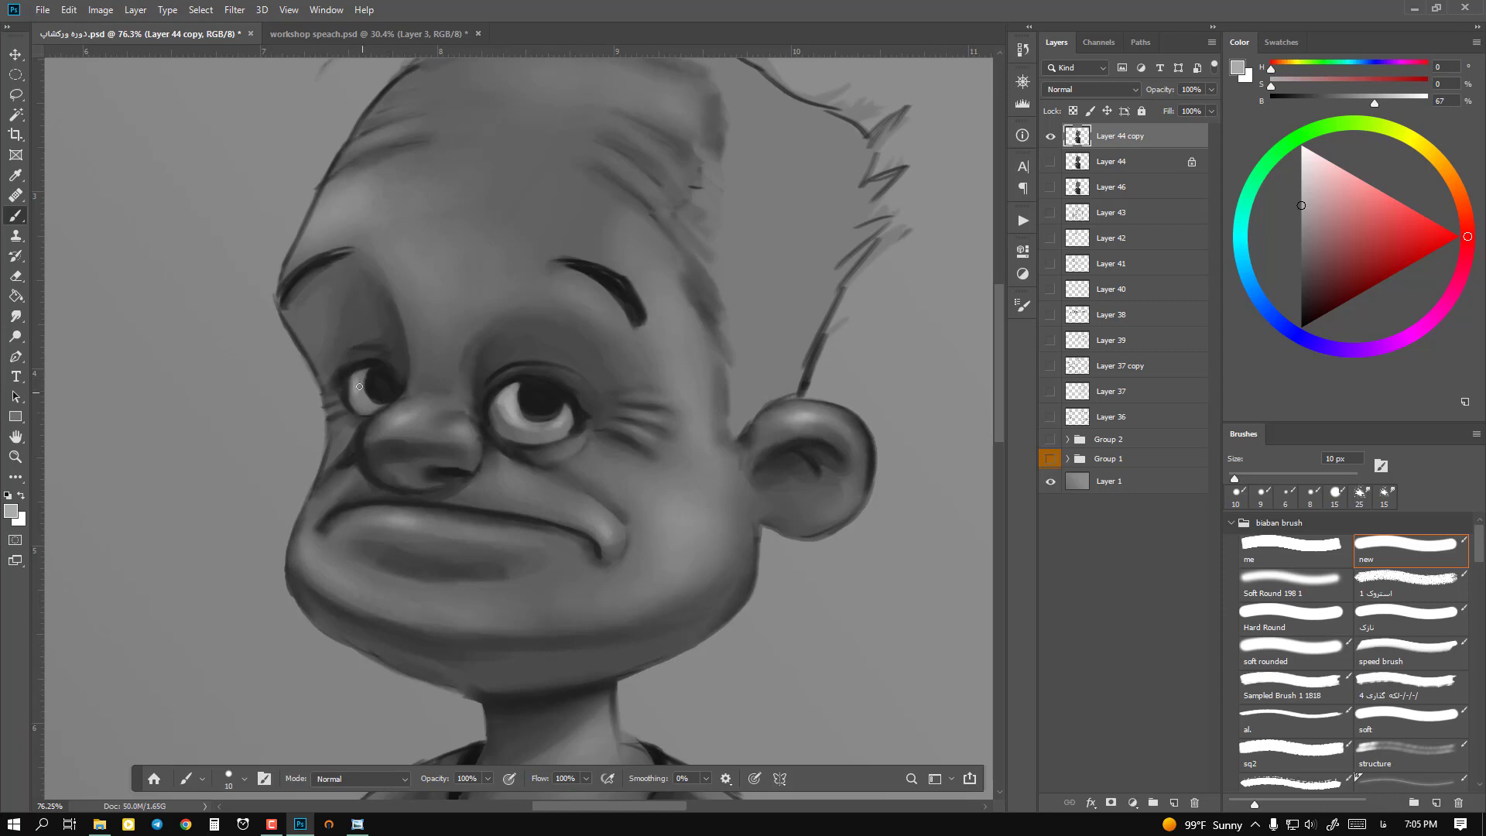
Step: Brighten the white of the smaller eye and add light reflections to both pupils at 10 px
{"action": "left_click_drag", "start_coordinate": [359, 392], "coordinate": [378, 379]}
{"action": "left_click_drag", "start_coordinate": [533, 395], "coordinate": [526, 391]}
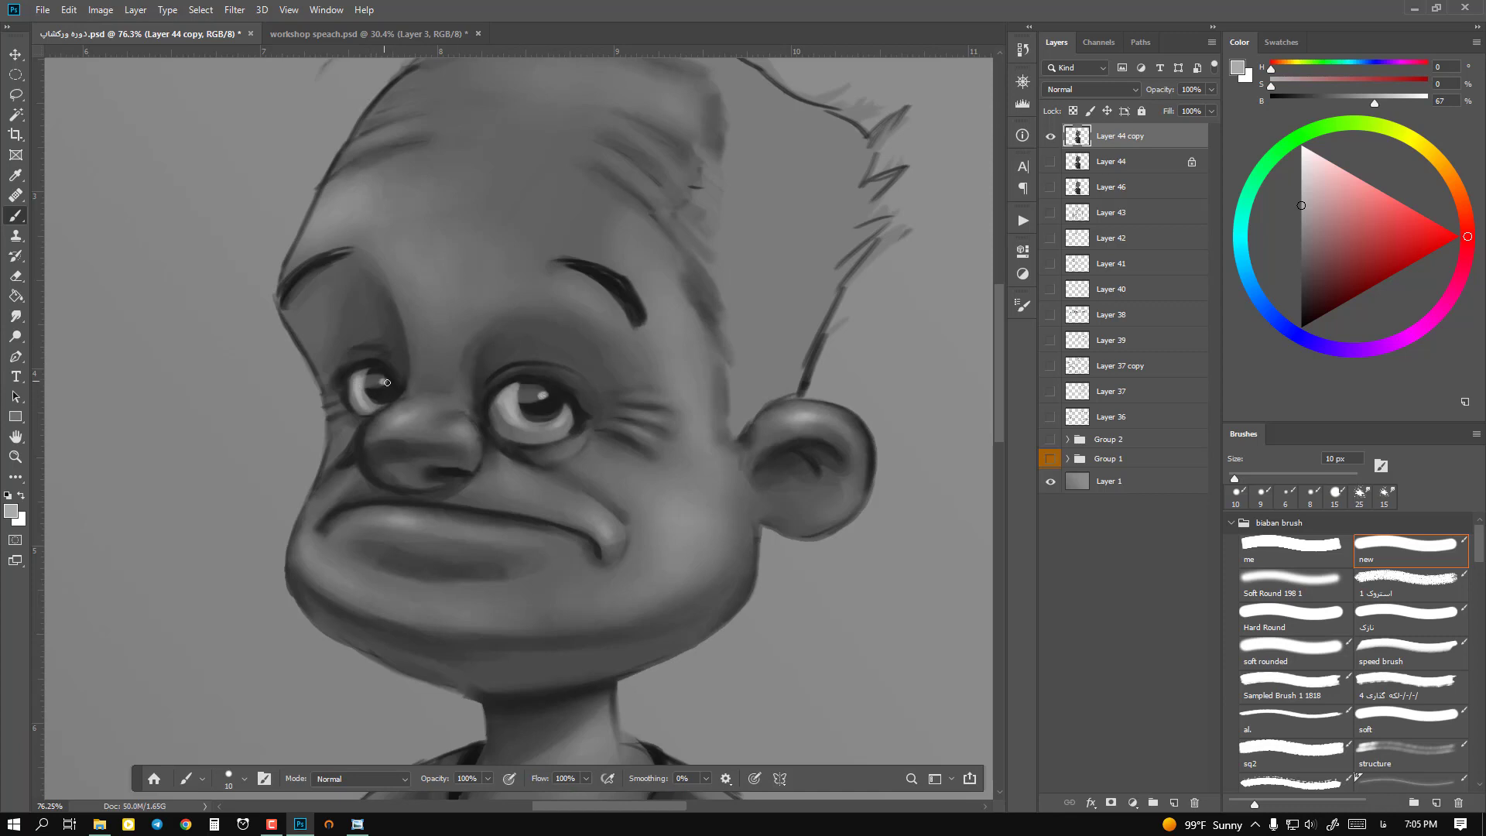
{"action": "scroll", "coordinate": [387, 382], "scroll_direction": "down", "scroll_amount": 5}
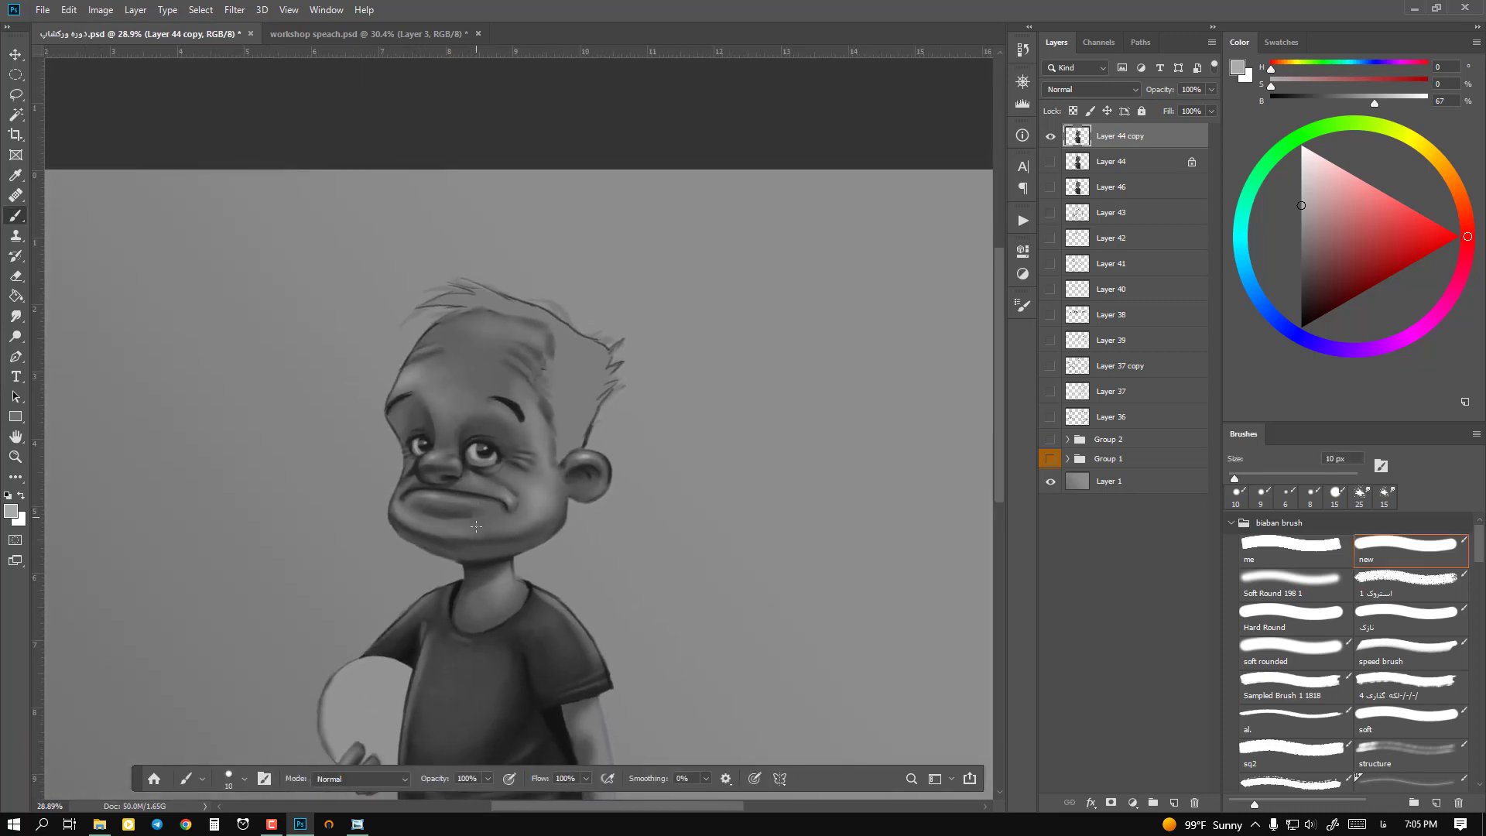
{"action": "left_click_drag", "start_coordinate": [476, 527], "coordinate": [422, 525]}
{"action": "left_click_drag", "start_coordinate": [533, 474], "coordinate": [593, 483]}
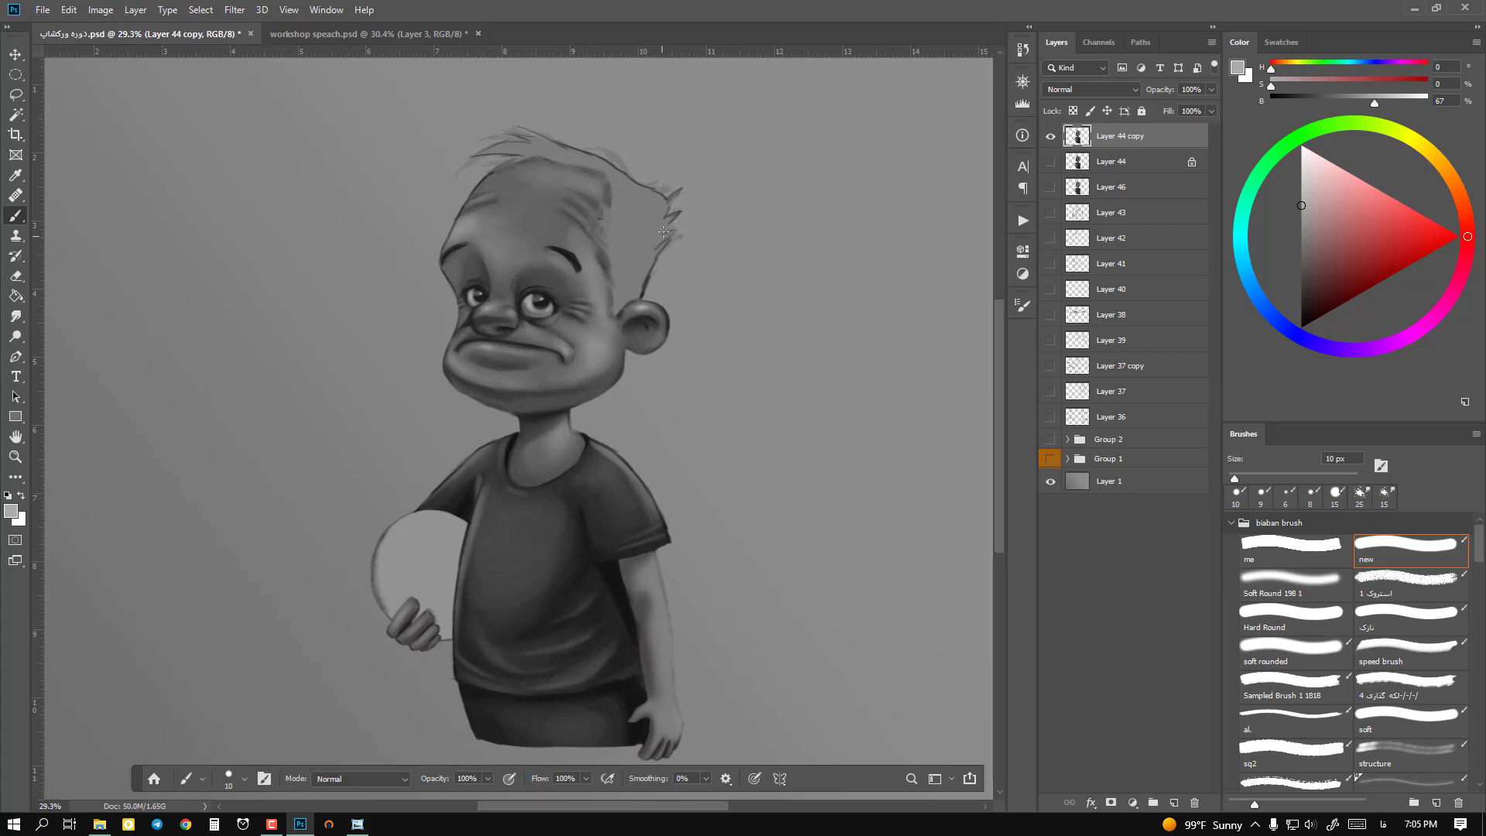
Step: Lock the layer's transparent pixels and shade the hair above the ear with dark gray at 38% brightness and 40 px
{"action": "scroll", "coordinate": [646, 221], "scroll_direction": "up", "scroll_amount": 3}
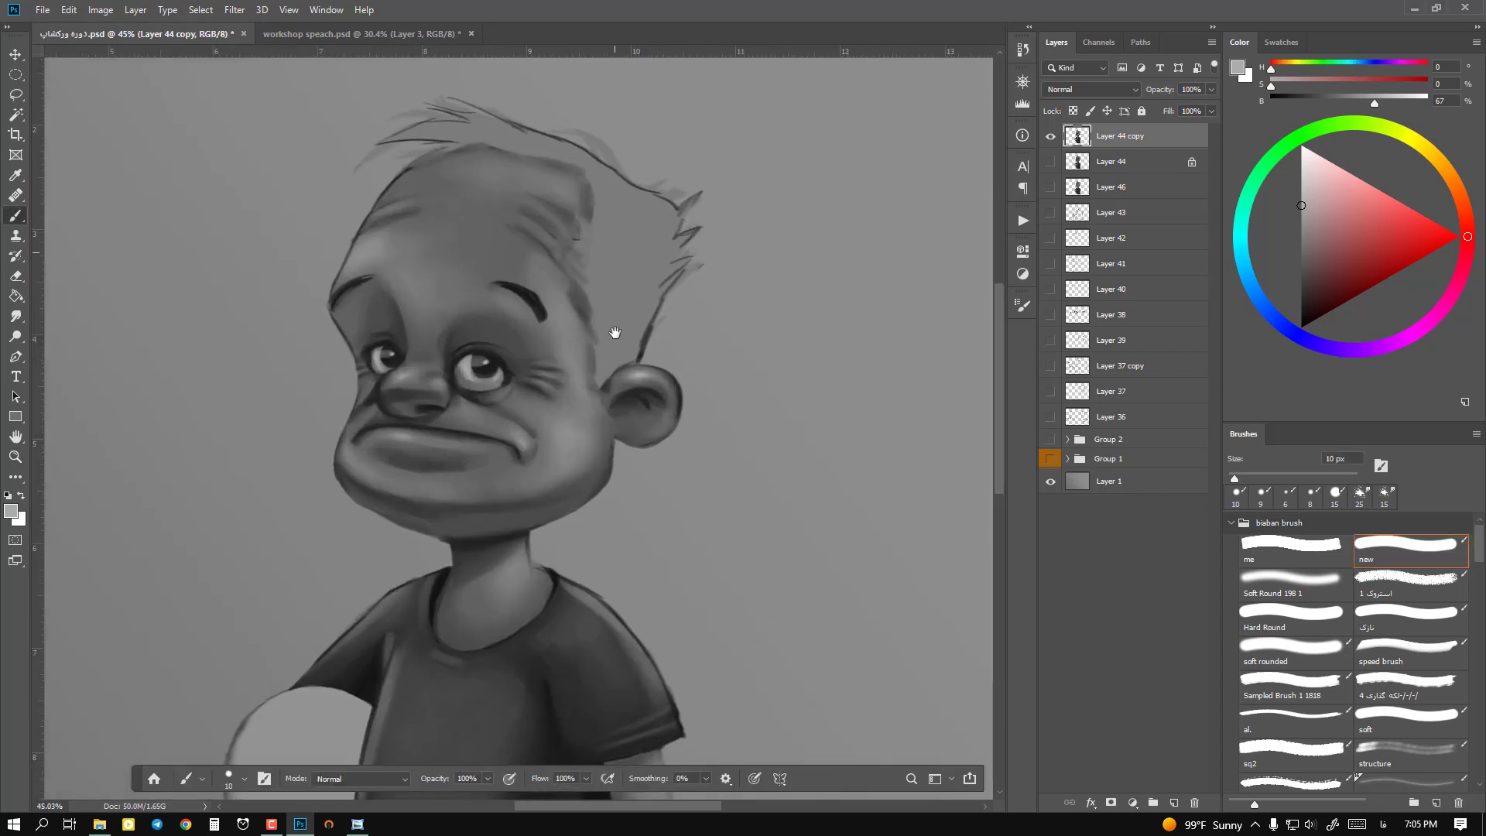
{"action": "key", "text": "bracketright"}
{"action": "key", "text": "bracketright"}
{"action": "key", "text": "bracketright"}
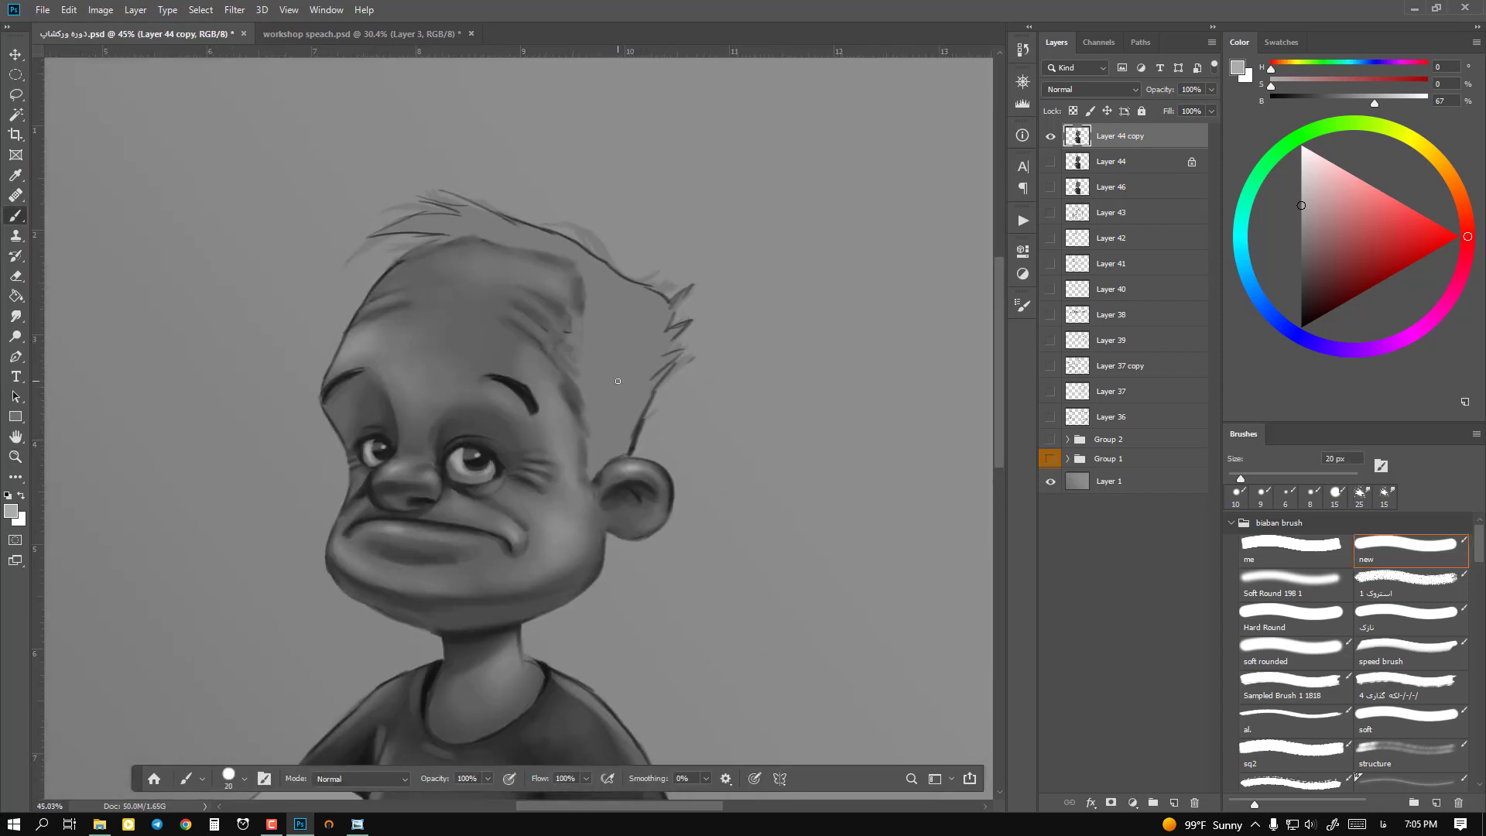
{"action": "scroll", "coordinate": [635, 370], "scroll_direction": "up", "scroll_amount": 1}
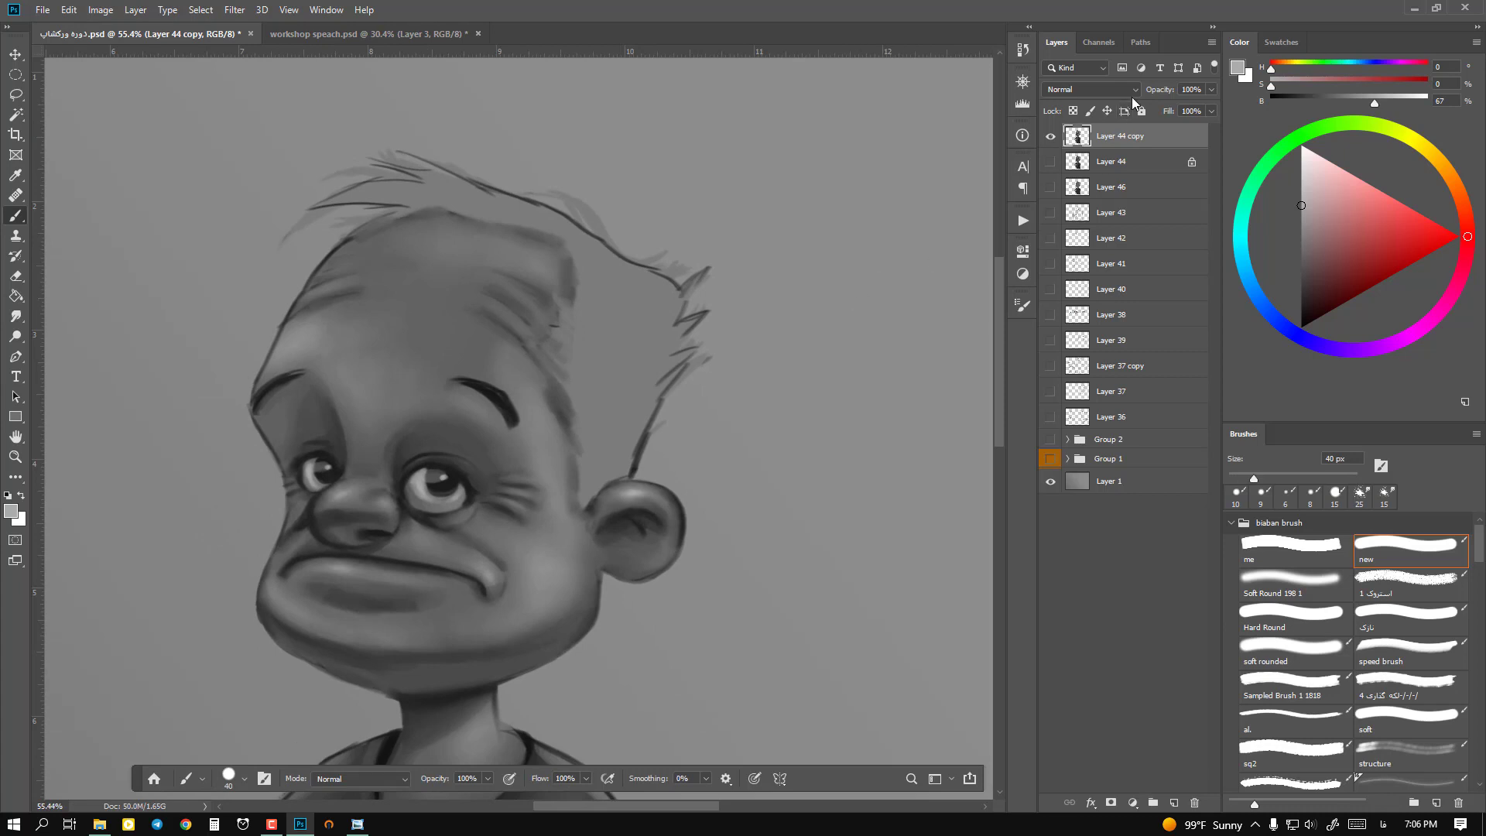
{"action": "left_click", "coordinate": [1072, 110]}
{"action": "key", "text": "alt"}
{"action": "left_click", "coordinate": [647, 378], "text": "alt"}
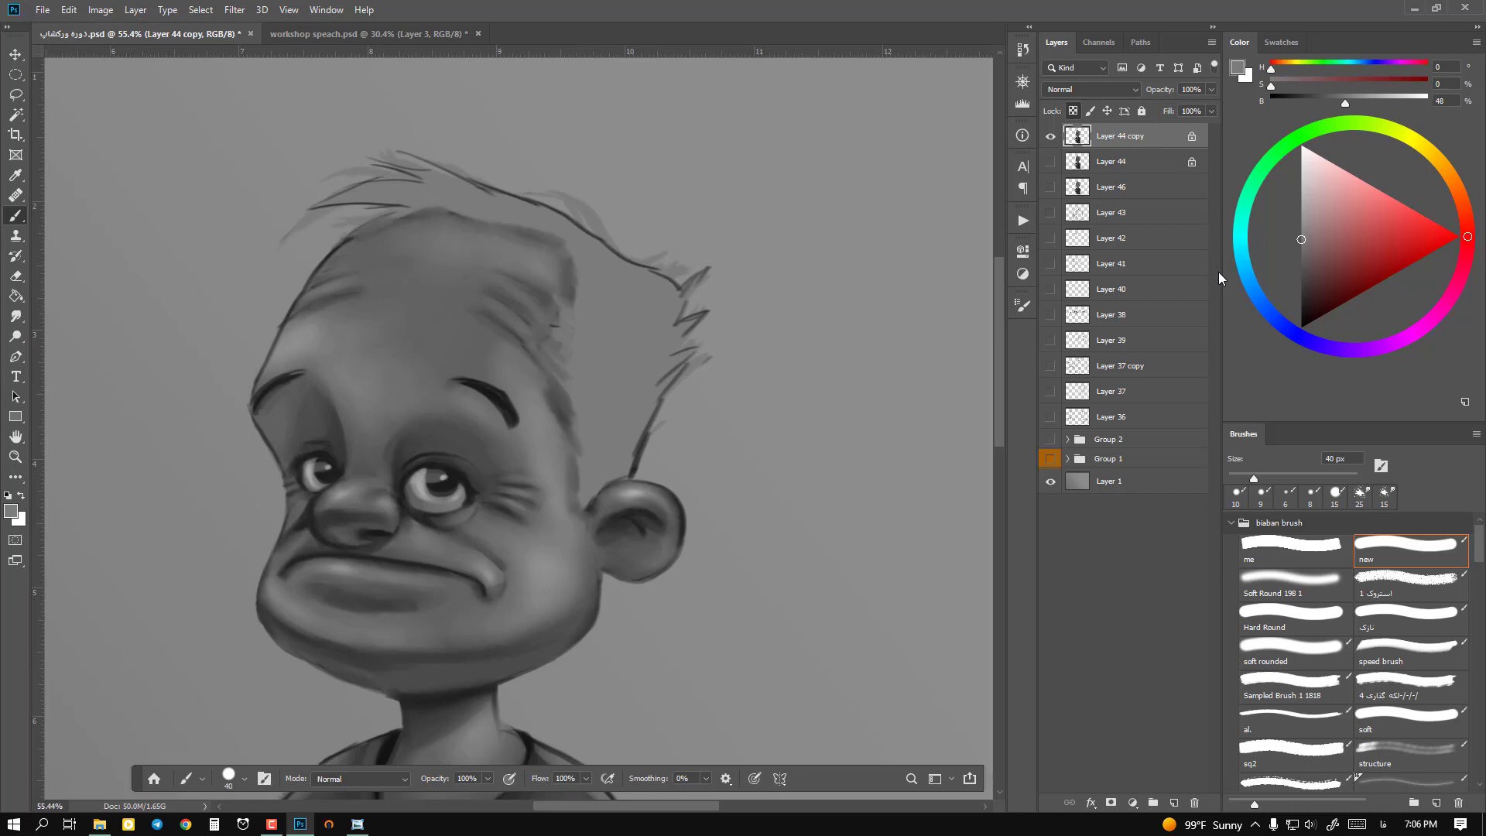
{"action": "left_click", "coordinate": [1299, 257]}
{"action": "left_click_drag", "start_coordinate": [637, 441], "coordinate": [583, 501]}
{"action": "mouse_move", "coordinate": [616, 431]}
{"action": "left_mouse_down"}
{"action": "mouse_move", "coordinate": [656, 402]}
{"action": "mouse_move", "coordinate": [647, 426]}
{"action": "mouse_move", "coordinate": [652, 405]}
{"action": "mouse_move", "coordinate": [633, 408]}
{"action": "mouse_move", "coordinate": [669, 388]}
{"action": "mouse_move", "coordinate": [572, 372]}
{"action": "mouse_move", "coordinate": [575, 386]}
{"action": "mouse_move", "coordinate": [587, 385]}
{"action": "mouse_move", "coordinate": [564, 349]}
{"action": "mouse_move", "coordinate": [581, 415]}
{"action": "mouse_move", "coordinate": [587, 392]}
{"action": "mouse_move", "coordinate": [580, 427]}
{"action": "left_mouse_up"}
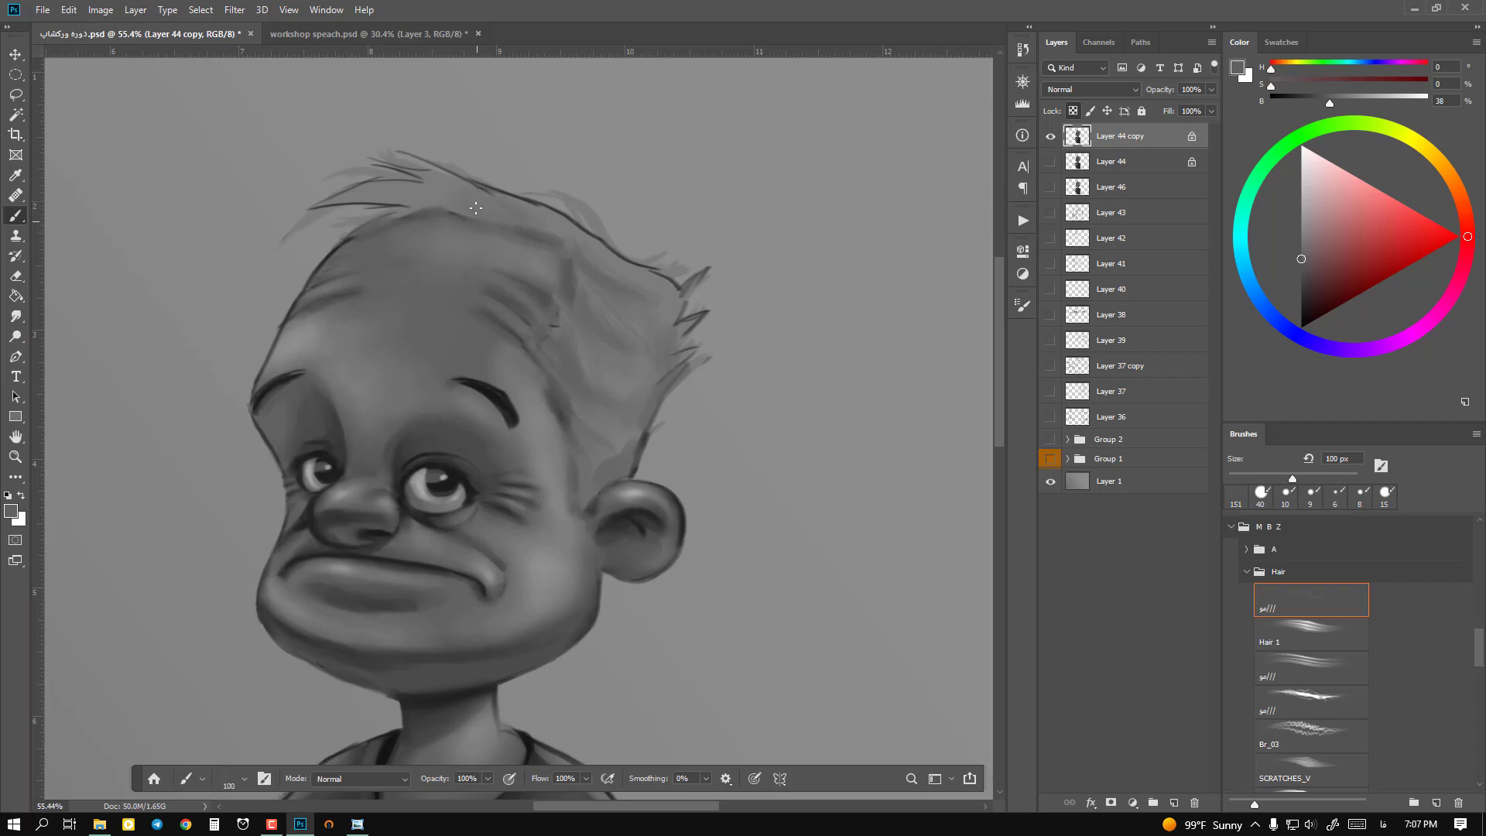
Step: Paint dark strands in the front tuft and top of the hair with the Hair 1 brush at 45 px
{"action": "left_click", "coordinate": [1277, 633]}
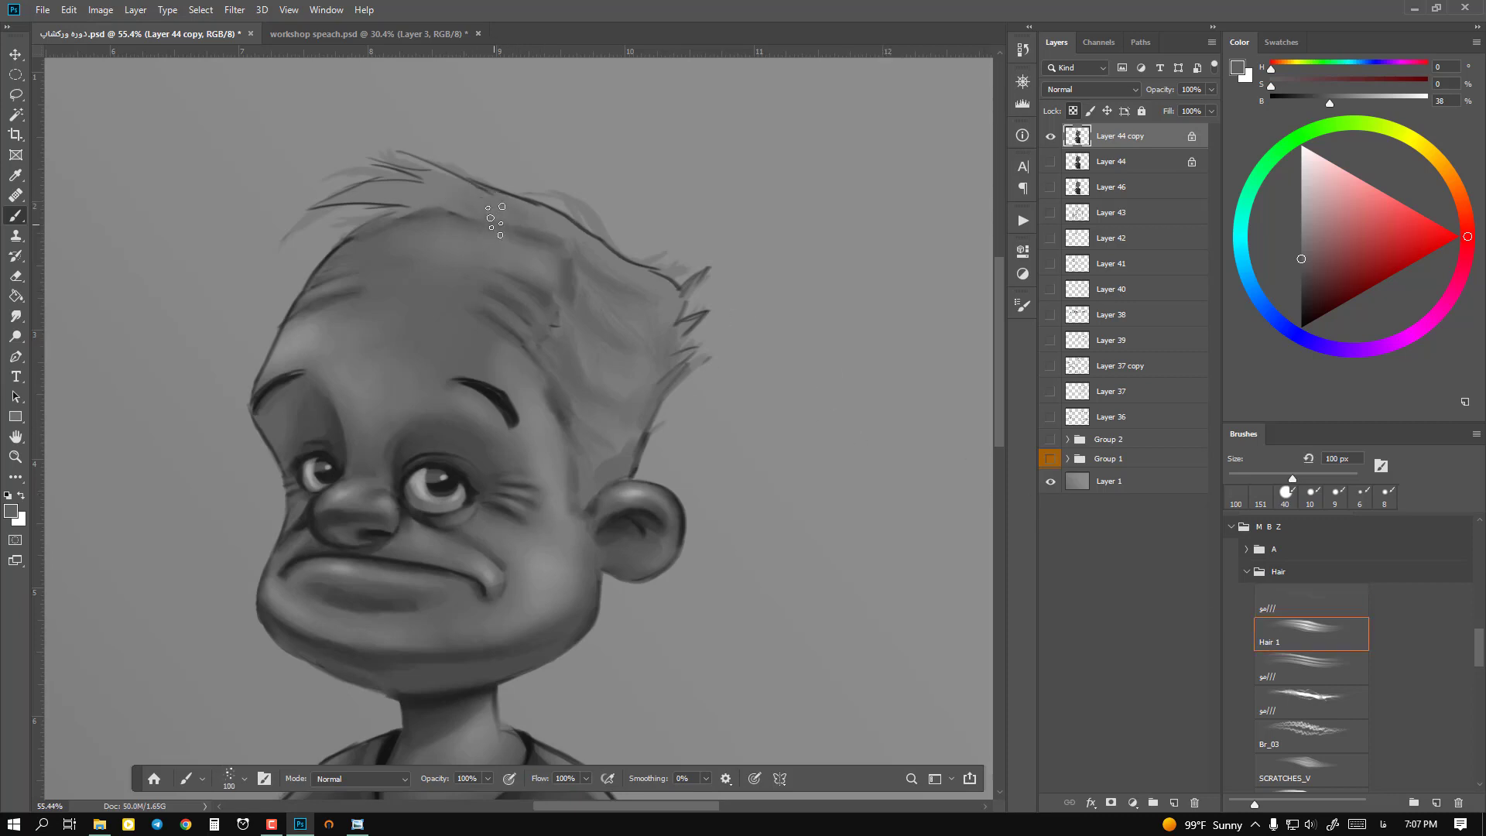
{"action": "key", "text": "["}
{"action": "key", "text": "["}
{"action": "key", "text": "["}
{"action": "key", "text": "["}
{"action": "key", "text": "["}
{"action": "key", "text": "["}
{"action": "left_click_drag", "start_coordinate": [492, 219], "coordinate": [446, 174]}
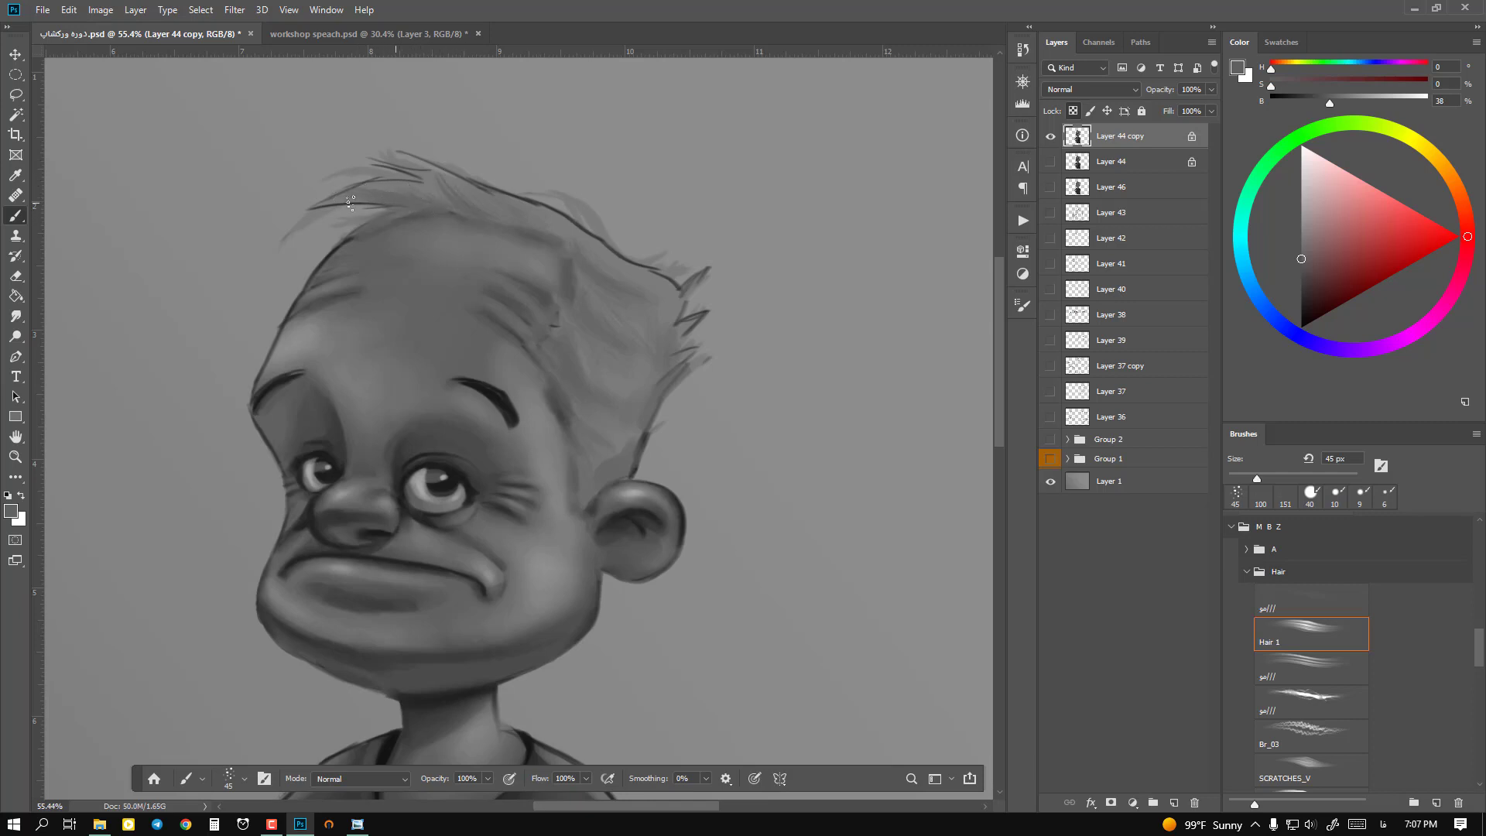
{"action": "left_click_drag", "start_coordinate": [391, 204], "coordinate": [346, 203]}
{"action": "left_click_drag", "start_coordinate": [440, 192], "coordinate": [387, 157]}
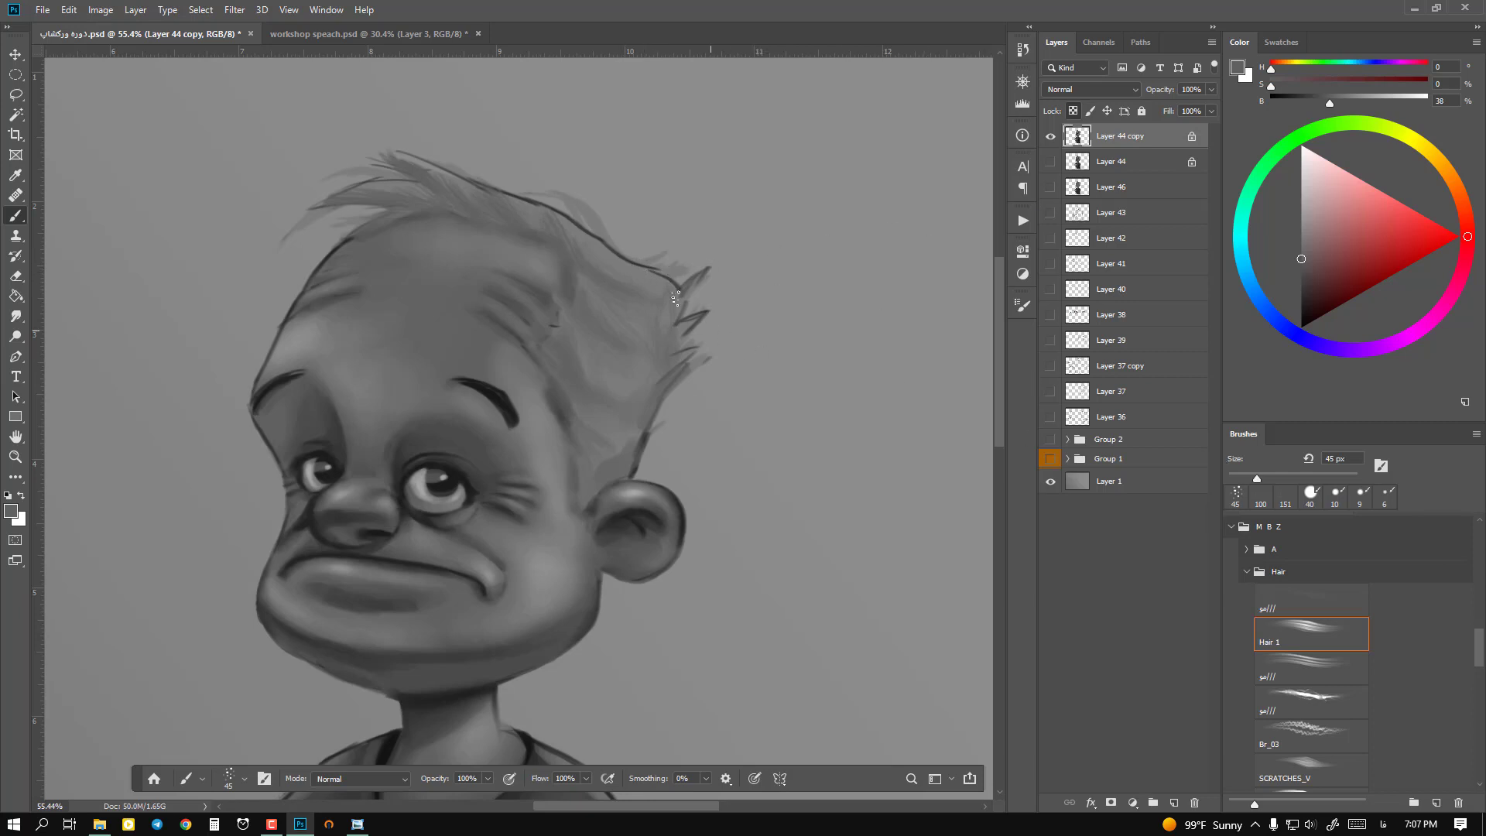
Step: Sample a mid gray from the hair and cover the dark sketch lines along its back and top edges
{"action": "key", "text": "alt"}
{"action": "left_click", "coordinate": [595, 260], "text": "alt"}
{"action": "mouse_move", "coordinate": [615, 256]}
{"action": "left_mouse_down"}
{"action": "mouse_move", "coordinate": [577, 219]}
{"action": "mouse_move", "coordinate": [673, 286]}
{"action": "mouse_move", "coordinate": [681, 298]}
{"action": "mouse_move", "coordinate": [662, 277]}
{"action": "mouse_move", "coordinate": [705, 312]}
{"action": "left_mouse_up"}
{"action": "mouse_move", "coordinate": [670, 372]}
{"action": "left_mouse_down"}
{"action": "mouse_move", "coordinate": [685, 350]}
{"action": "mouse_move", "coordinate": [665, 356]}
{"action": "left_mouse_up"}
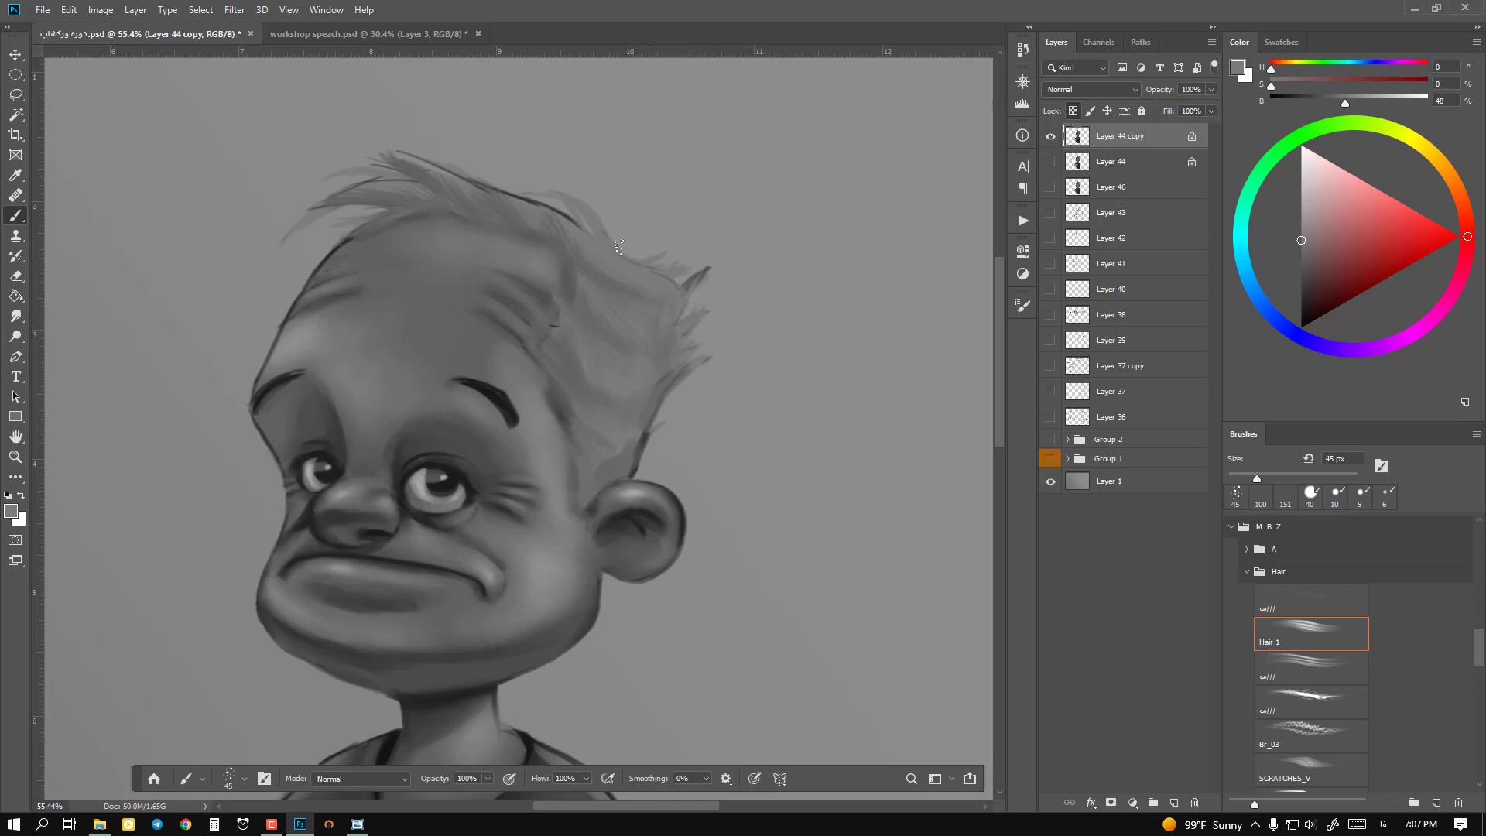
{"action": "mouse_move", "coordinate": [573, 233]}
{"action": "left_mouse_down"}
{"action": "mouse_move", "coordinate": [546, 203]}
{"action": "mouse_move", "coordinate": [559, 219]}
{"action": "mouse_move", "coordinate": [418, 154]}
{"action": "left_mouse_up"}
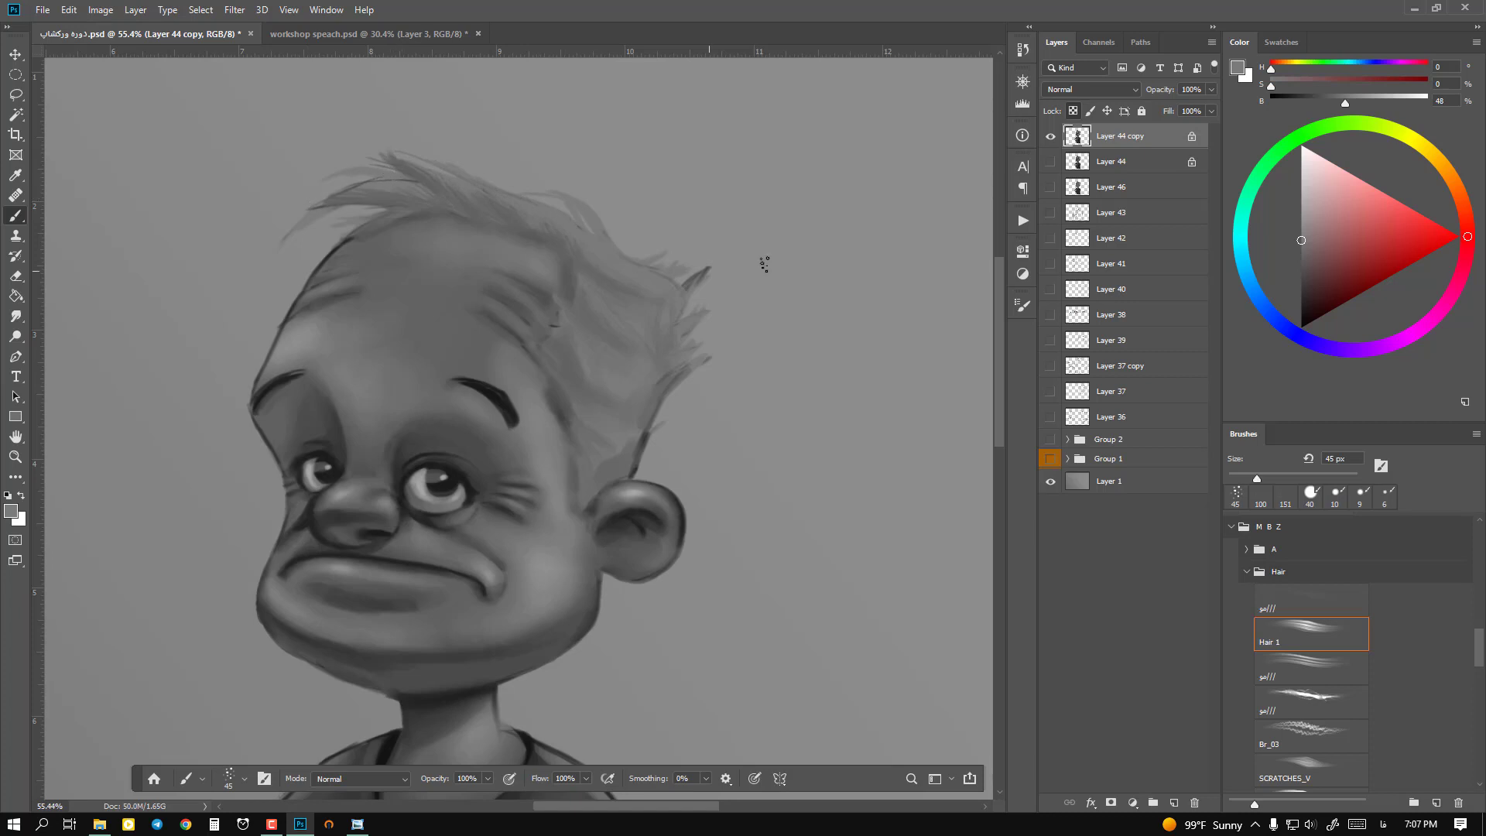
Step: Paint light gray strands at 78% brightness above the ear and up the temple, enlarging the hair brush to 70 px
{"action": "left_click", "coordinate": [1301, 187]}
{"action": "left_click_drag", "start_coordinate": [607, 465], "coordinate": [578, 429]}
{"action": "mouse_move", "coordinate": [590, 481]}
{"action": "left_mouse_down"}
{"action": "mouse_move", "coordinate": [574, 435]}
{"action": "mouse_move", "coordinate": [588, 465]}
{"action": "mouse_move", "coordinate": [592, 431]}
{"action": "mouse_move", "coordinate": [571, 422]}
{"action": "left_mouse_up"}
{"action": "key", "text": "bracketright"}
{"action": "key", "text": "bracketright"}
{"action": "key", "text": "bracketright"}
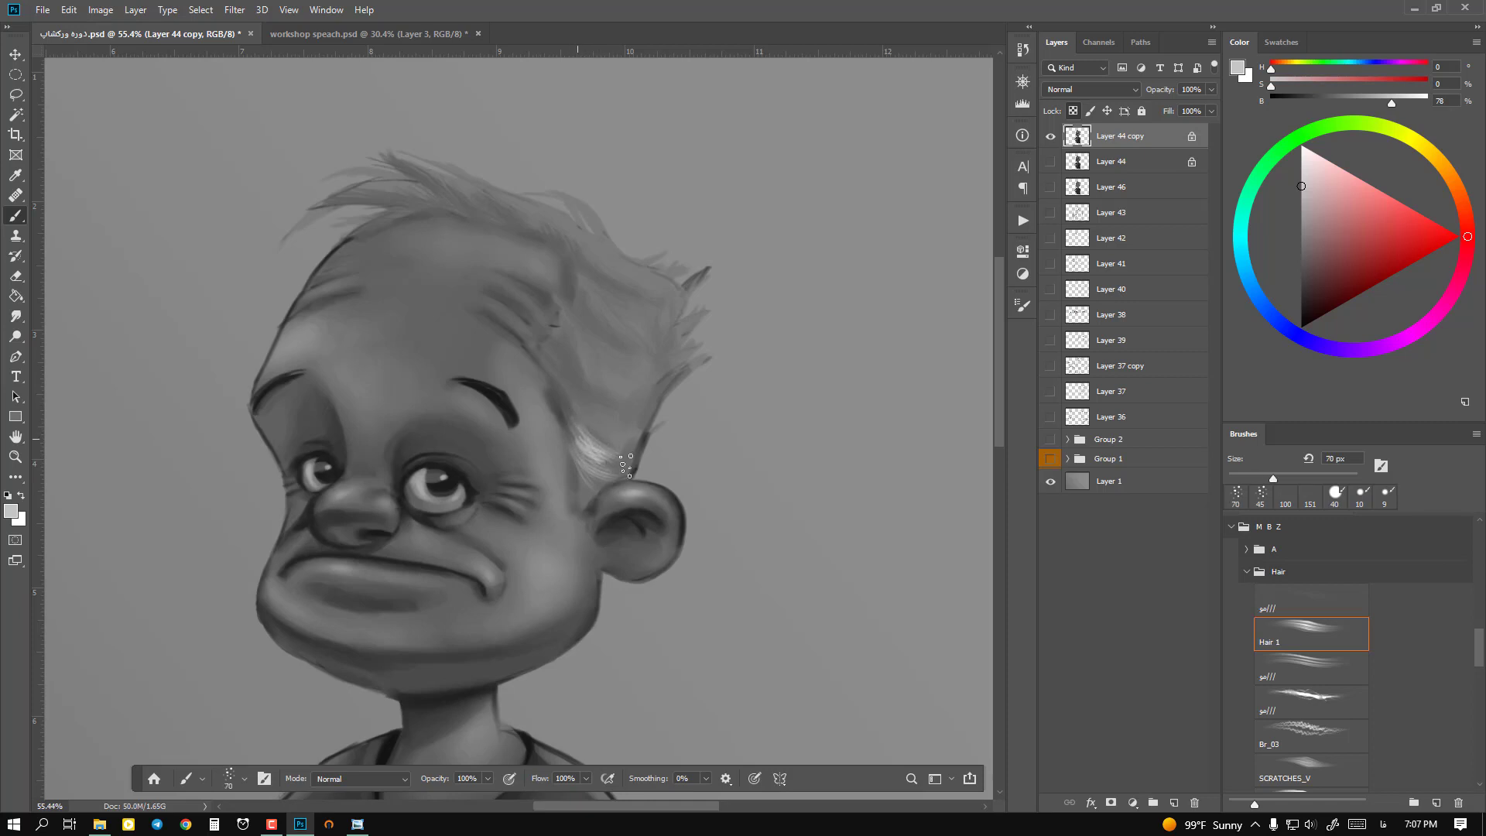
{"action": "left_click_drag", "start_coordinate": [621, 479], "coordinate": [554, 333]}
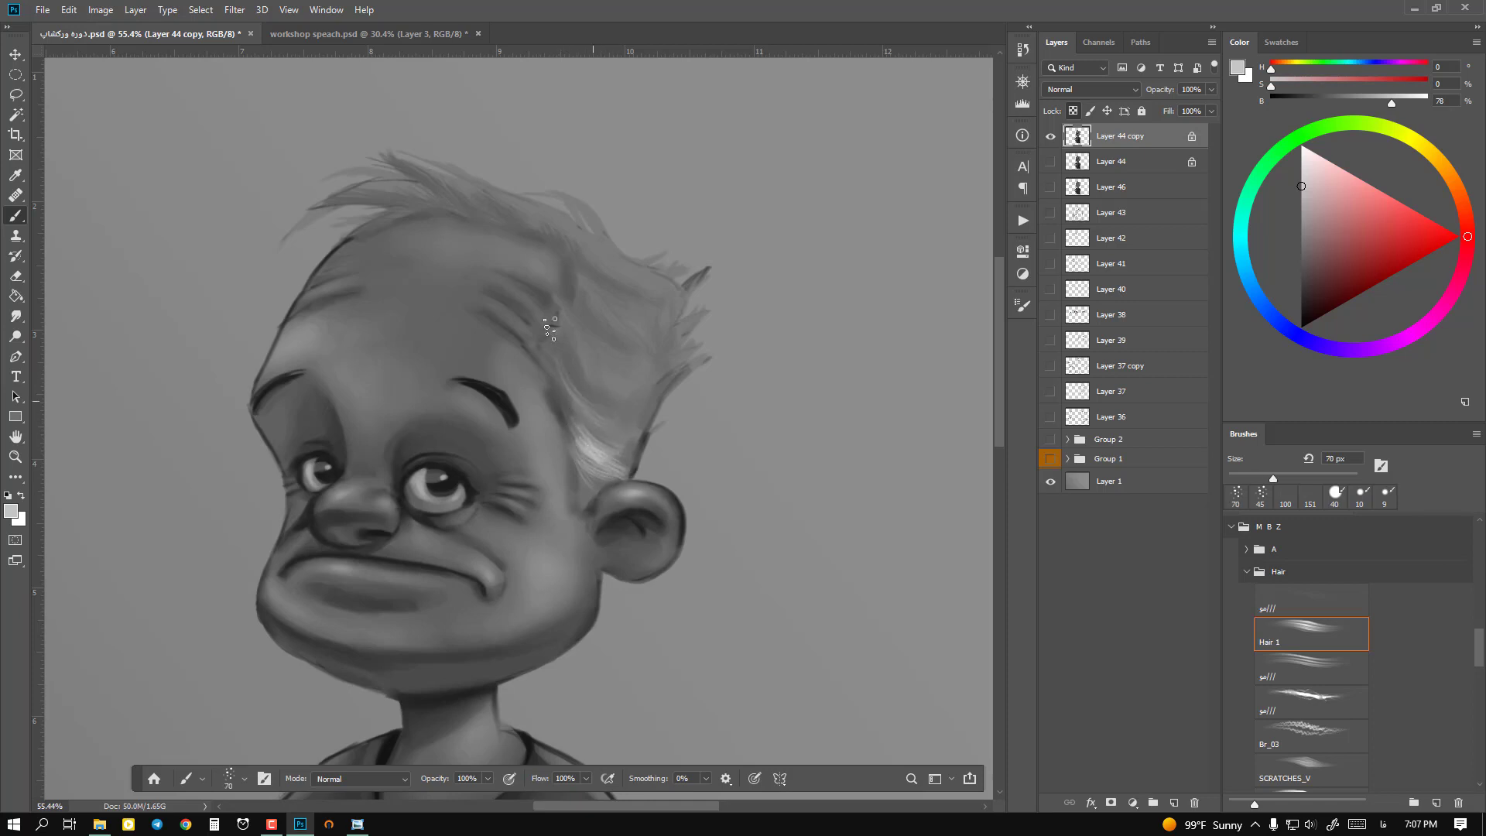
{"action": "left_click_drag", "start_coordinate": [592, 407], "coordinate": [552, 359]}
{"action": "left_click_drag", "start_coordinate": [612, 403], "coordinate": [569, 375]}
{"action": "mouse_move", "coordinate": [627, 438]}
{"action": "left_mouse_down"}
{"action": "mouse_move", "coordinate": [606, 412]}
{"action": "mouse_move", "coordinate": [589, 423]}
{"action": "mouse_move", "coordinate": [617, 438]}
{"action": "left_mouse_up"}
{"action": "mouse_move", "coordinate": [573, 330]}
{"action": "left_mouse_down"}
{"action": "mouse_move", "coordinate": [609, 381]}
{"action": "mouse_move", "coordinate": [639, 393]}
{"action": "left_mouse_up"}
{"action": "mouse_move", "coordinate": [596, 357]}
{"action": "left_mouse_down"}
{"action": "mouse_move", "coordinate": [668, 408]}
{"action": "mouse_move", "coordinate": [643, 439]}
{"action": "mouse_move", "coordinate": [634, 415]}
{"action": "mouse_move", "coordinate": [635, 448]}
{"action": "mouse_move", "coordinate": [626, 430]}
{"action": "mouse_move", "coordinate": [666, 470]}
{"action": "mouse_move", "coordinate": [600, 365]}
{"action": "mouse_move", "coordinate": [616, 413]}
{"action": "mouse_move", "coordinate": [647, 428]}
{"action": "mouse_move", "coordinate": [581, 343]}
{"action": "mouse_move", "coordinate": [625, 405]}
{"action": "mouse_move", "coordinate": [587, 323]}
{"action": "left_mouse_up"}
Step: Unlock the layer's transparent pixels and build up light strands on the side hair at 40 px
{"action": "left_click", "coordinate": [1073, 111]}
{"action": "key", "text": "bracketleft"}
{"action": "key", "text": "bracketleft"}
{"action": "key", "text": "bracketleft"}
{"action": "key", "text": "bracketleft"}
{"action": "mouse_move", "coordinate": [641, 396]}
{"action": "left_mouse_down"}
{"action": "mouse_move", "coordinate": [584, 323]}
{"action": "mouse_move", "coordinate": [601, 296]}
{"action": "mouse_move", "coordinate": [584, 276]}
{"action": "left_mouse_up"}
{"action": "left_click_drag", "start_coordinate": [619, 346], "coordinate": [590, 312]}
{"action": "mouse_move", "coordinate": [627, 422]}
{"action": "left_mouse_down"}
{"action": "mouse_move", "coordinate": [595, 375]}
{"action": "mouse_move", "coordinate": [575, 384]}
{"action": "left_mouse_up"}
{"action": "mouse_move", "coordinate": [582, 438]}
{"action": "left_mouse_down"}
{"action": "mouse_move", "coordinate": [599, 508]}
{"action": "mouse_move", "coordinate": [582, 499]}
{"action": "mouse_move", "coordinate": [580, 519]}
{"action": "mouse_move", "coordinate": [579, 496]}
{"action": "mouse_move", "coordinate": [608, 511]}
{"action": "mouse_move", "coordinate": [582, 483]}
{"action": "mouse_move", "coordinate": [619, 478]}
{"action": "mouse_move", "coordinate": [618, 495]}
{"action": "mouse_move", "coordinate": [581, 460]}
{"action": "left_mouse_up"}
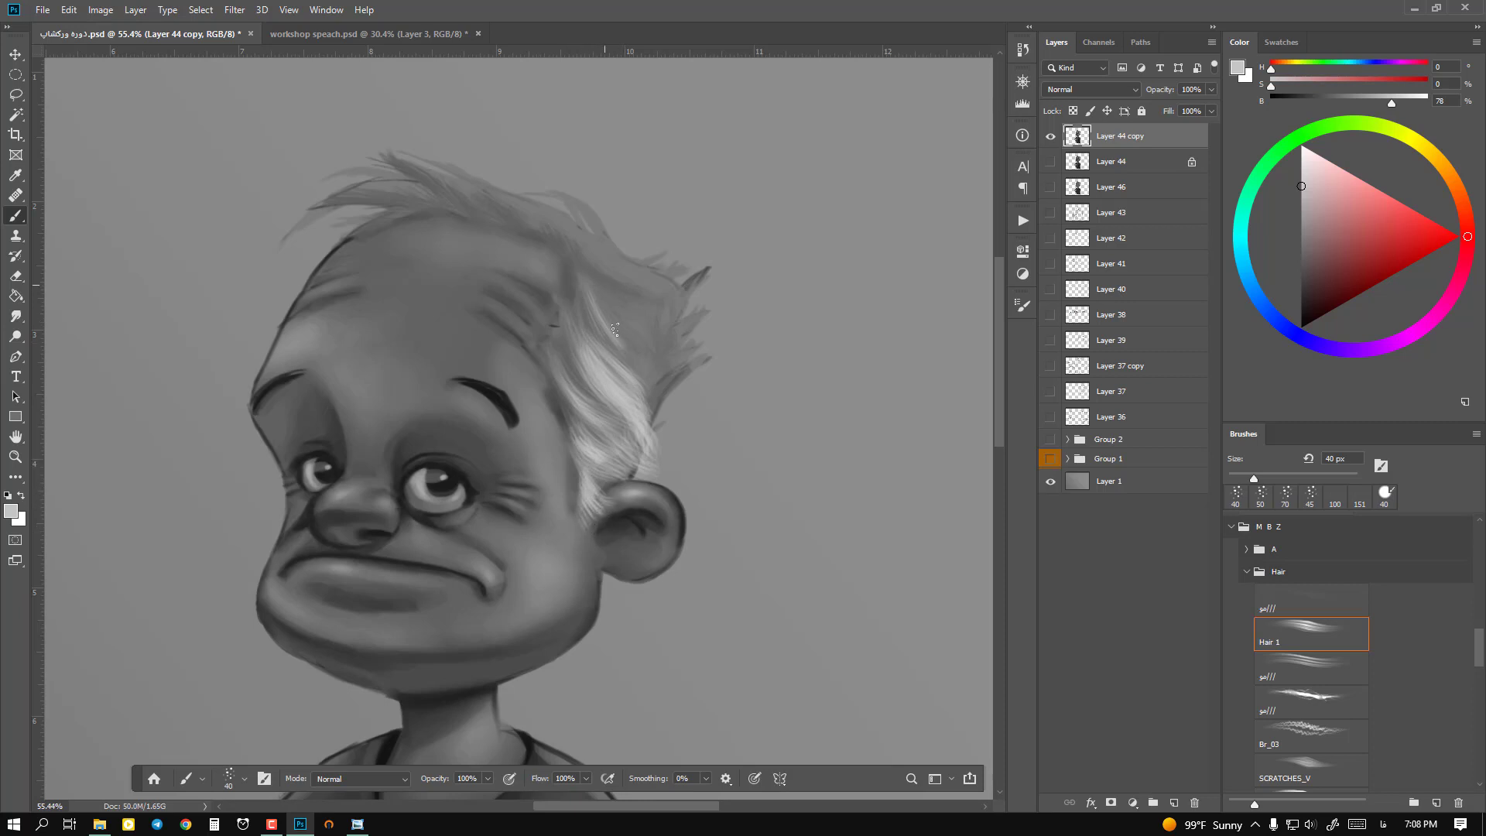
Step: Fill the back of the hair with light strands at 40 px, working up toward the crown
{"action": "left_click_drag", "start_coordinate": [603, 298], "coordinate": [662, 401]}
{"action": "mouse_move", "coordinate": [638, 352]}
{"action": "left_mouse_down"}
{"action": "mouse_move", "coordinate": [657, 414]}
{"action": "mouse_move", "coordinate": [646, 383]}
{"action": "mouse_move", "coordinate": [685, 380]}
{"action": "mouse_move", "coordinate": [672, 391]}
{"action": "mouse_move", "coordinate": [652, 321]}
{"action": "left_mouse_up"}
{"action": "mouse_move", "coordinate": [681, 387]}
{"action": "left_mouse_down"}
{"action": "mouse_move", "coordinate": [672, 362]}
{"action": "mouse_move", "coordinate": [700, 363]}
{"action": "mouse_move", "coordinate": [611, 275]}
{"action": "left_mouse_up"}
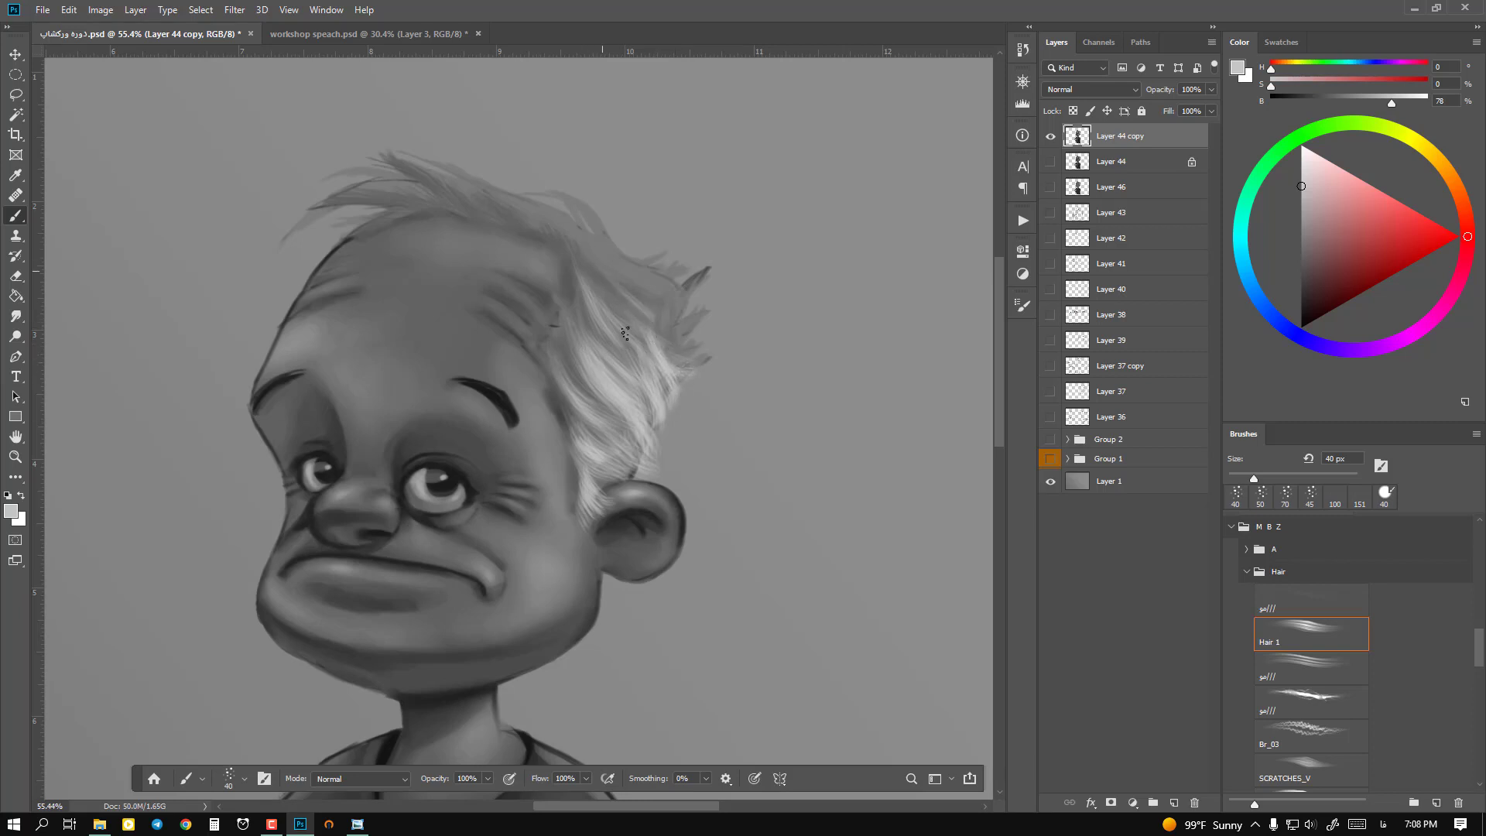
{"action": "mouse_move", "coordinate": [655, 334]}
{"action": "left_mouse_down"}
{"action": "mouse_move", "coordinate": [589, 255]}
{"action": "mouse_move", "coordinate": [608, 310]}
{"action": "mouse_move", "coordinate": [630, 296]}
{"action": "mouse_move", "coordinate": [592, 244]}
{"action": "left_mouse_up"}
{"action": "mouse_move", "coordinate": [660, 303]}
{"action": "left_mouse_down"}
{"action": "mouse_move", "coordinate": [609, 243]}
{"action": "mouse_move", "coordinate": [684, 343]}
{"action": "mouse_move", "coordinate": [670, 337]}
{"action": "left_mouse_up"}
Step: Detail the spiky tips and upper back edge of the hair with fine light strands at 20 px and 15 px
{"action": "key", "text": "bracketleft"}
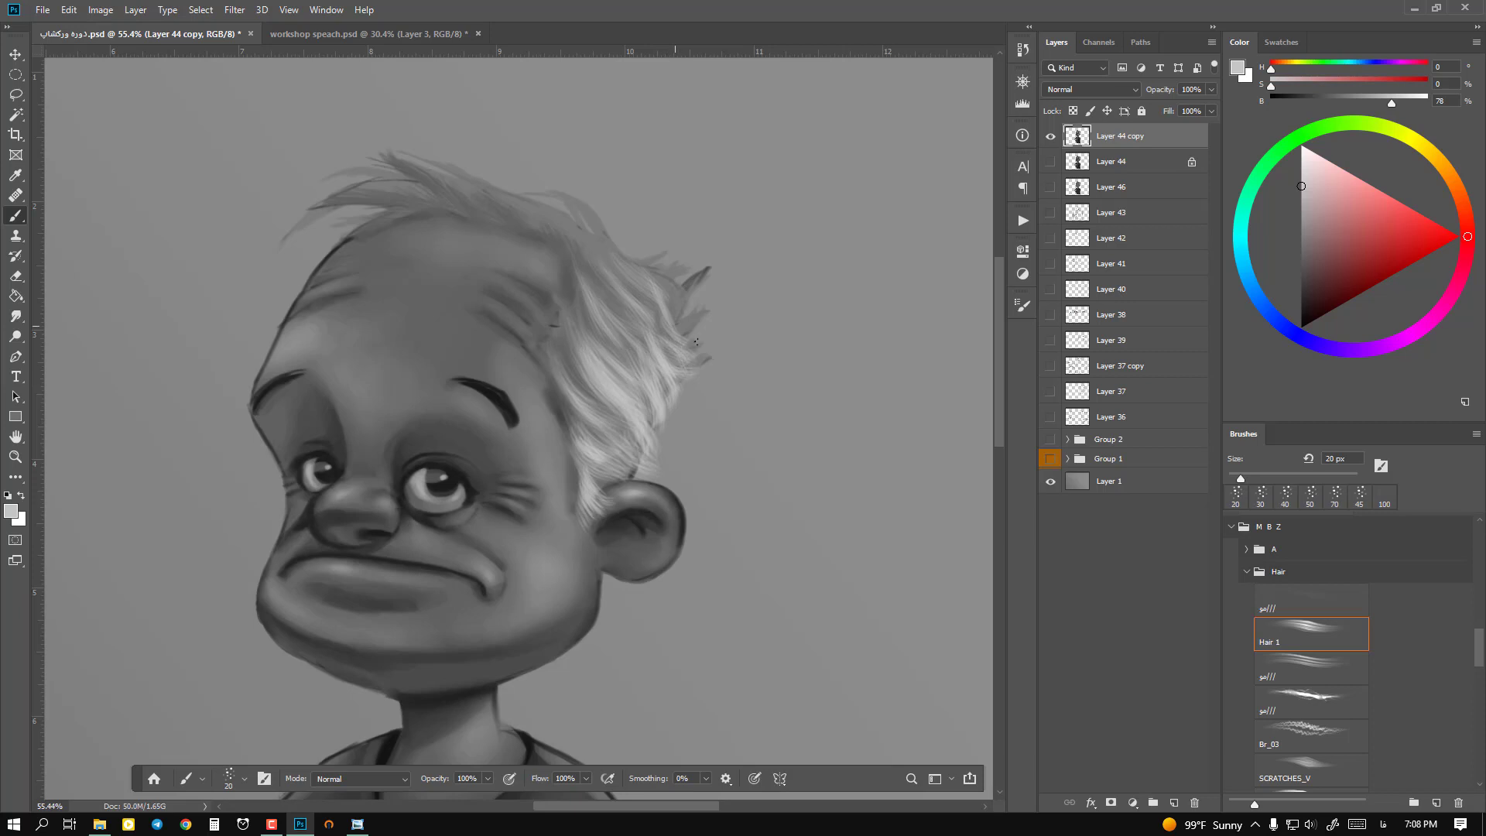
{"action": "left_click_drag", "start_coordinate": [709, 319], "coordinate": [679, 325]}
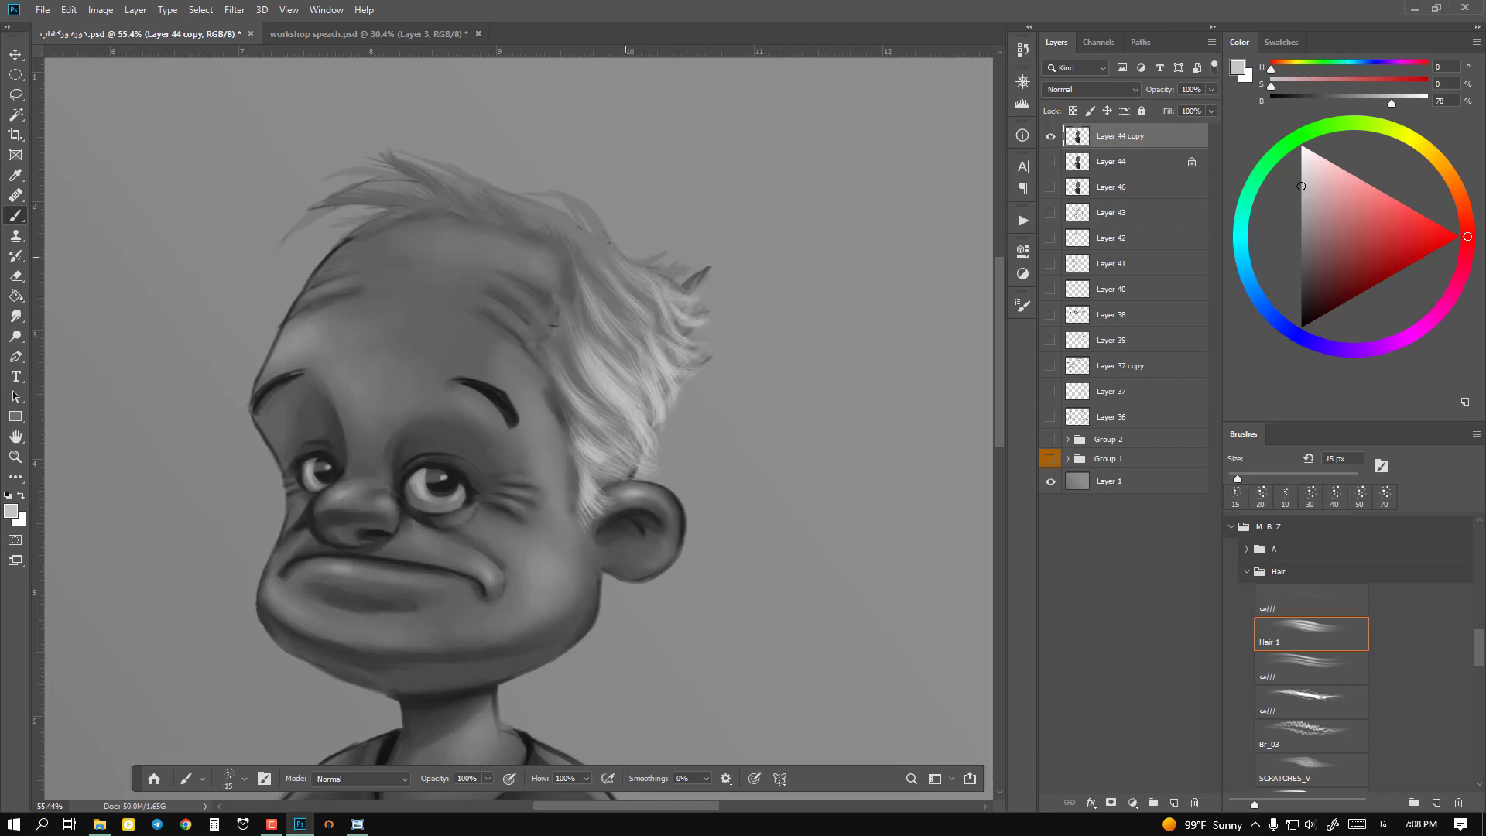
{"action": "left_click_drag", "start_coordinate": [624, 276], "coordinate": [656, 300]}
{"action": "mouse_move", "coordinate": [680, 283]}
{"action": "left_mouse_down"}
{"action": "mouse_move", "coordinate": [591, 219]}
{"action": "mouse_move", "coordinate": [676, 267]}
{"action": "mouse_move", "coordinate": [524, 185]}
{"action": "mouse_move", "coordinate": [583, 236]}
{"action": "mouse_move", "coordinate": [530, 205]}
{"action": "left_mouse_up"}
Step: Enlarge the hair brush to 35 px and paint light strands across the top of the hair to the front tuft
{"action": "key", "text": "bracketright"}
{"action": "key", "text": "bracketright"}
{"action": "key", "text": "bracketright"}
{"action": "left_click_drag", "start_coordinate": [574, 224], "coordinate": [391, 147]}
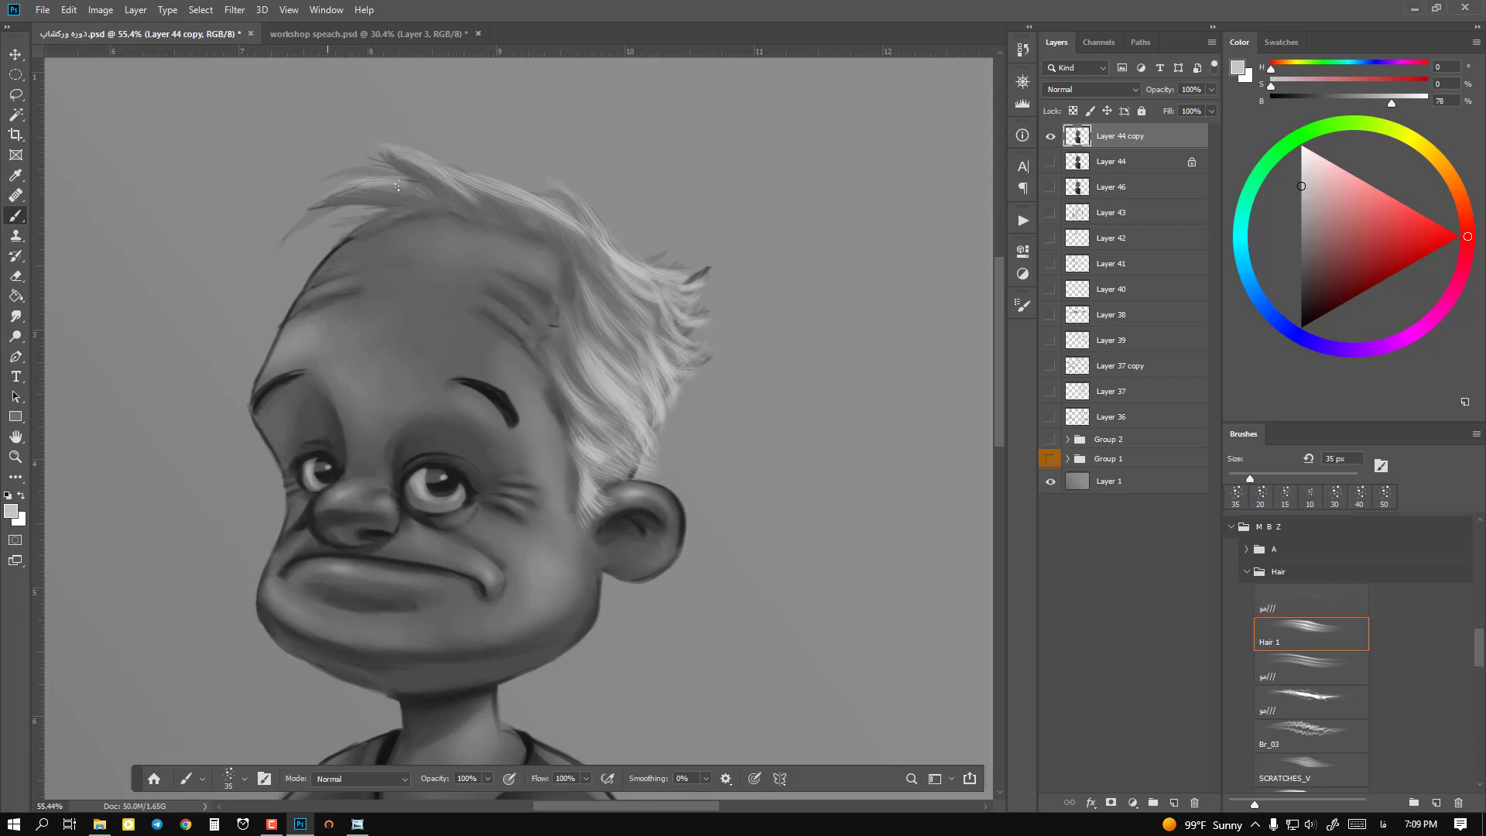
Step: Extend the front tuft with thin light wisps and refine the crown's upper edge at 20 px
{"action": "key", "text": "bracketleft"}
{"action": "left_click_drag", "start_coordinate": [336, 171], "coordinate": [405, 182]}
{"action": "key", "text": "bracketright"}
{"action": "left_click_drag", "start_coordinate": [306, 209], "coordinate": [358, 196]}
{"action": "left_click_drag", "start_coordinate": [283, 235], "coordinate": [356, 197]}
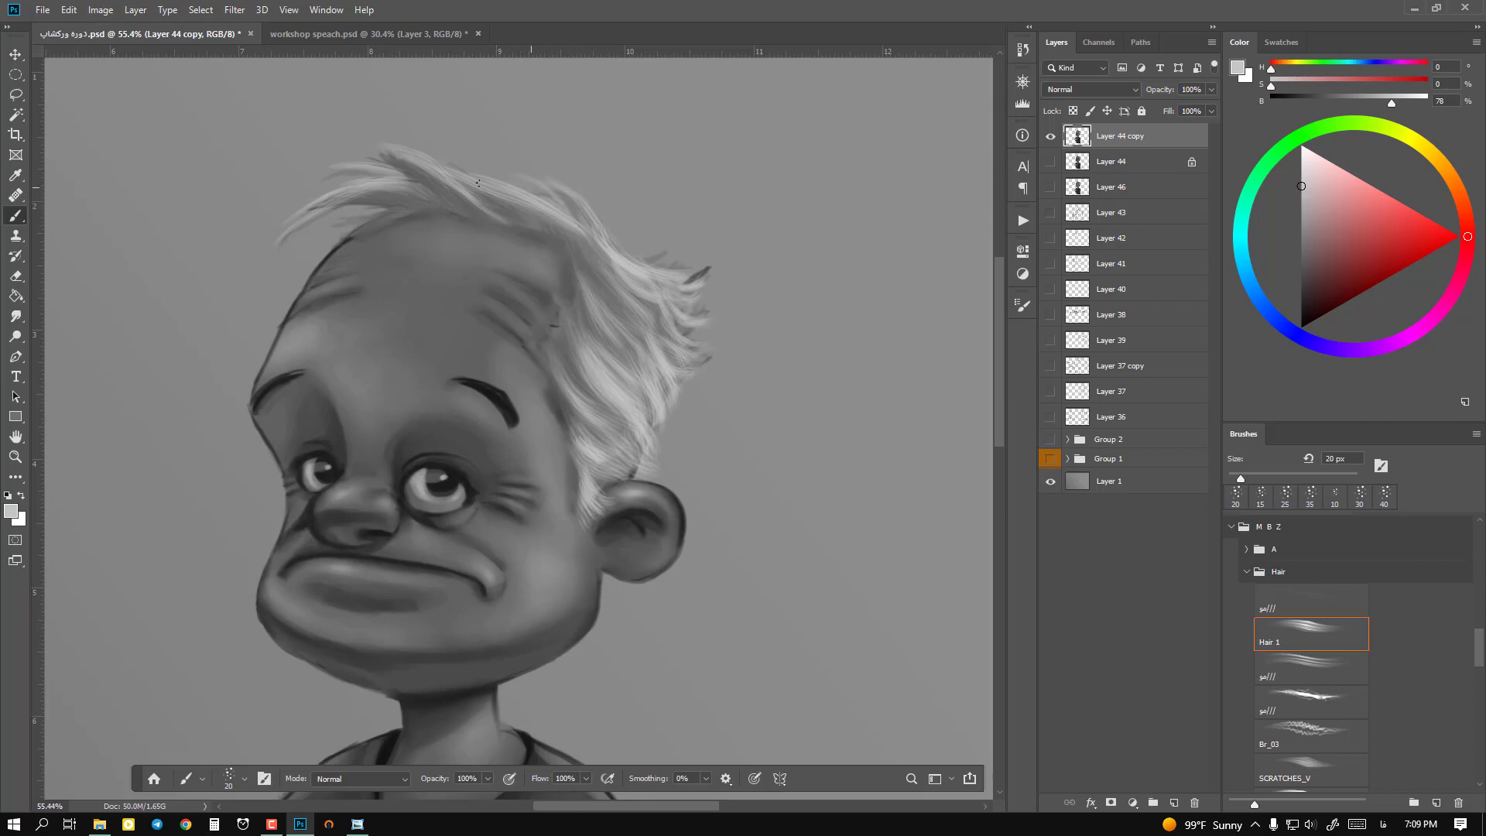
{"action": "left_click_drag", "start_coordinate": [564, 211], "coordinate": [504, 175]}
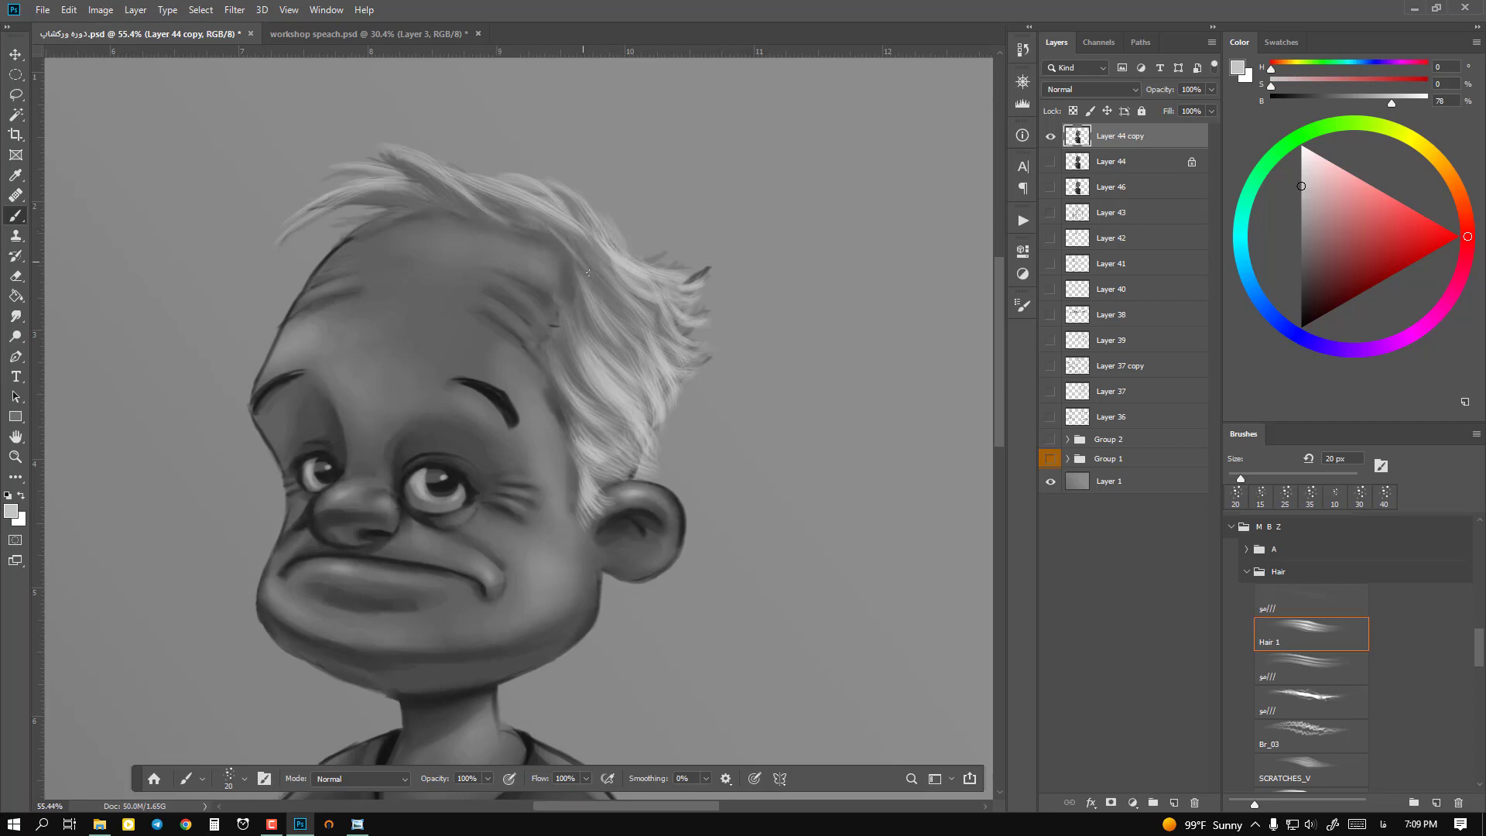
Step: Add light strands falling over the forehead and short ones at the hair edge above the ear at 20 px
{"action": "mouse_move", "coordinate": [481, 254]}
{"action": "left_mouse_down"}
{"action": "mouse_move", "coordinate": [563, 243]}
{"action": "mouse_move", "coordinate": [440, 308]}
{"action": "mouse_move", "coordinate": [442, 287]}
{"action": "mouse_move", "coordinate": [572, 249]}
{"action": "mouse_move", "coordinate": [491, 244]}
{"action": "mouse_move", "coordinate": [564, 243]}
{"action": "mouse_move", "coordinate": [470, 258]}
{"action": "left_mouse_up"}
{"action": "left_click_drag", "start_coordinate": [540, 219], "coordinate": [473, 222]}
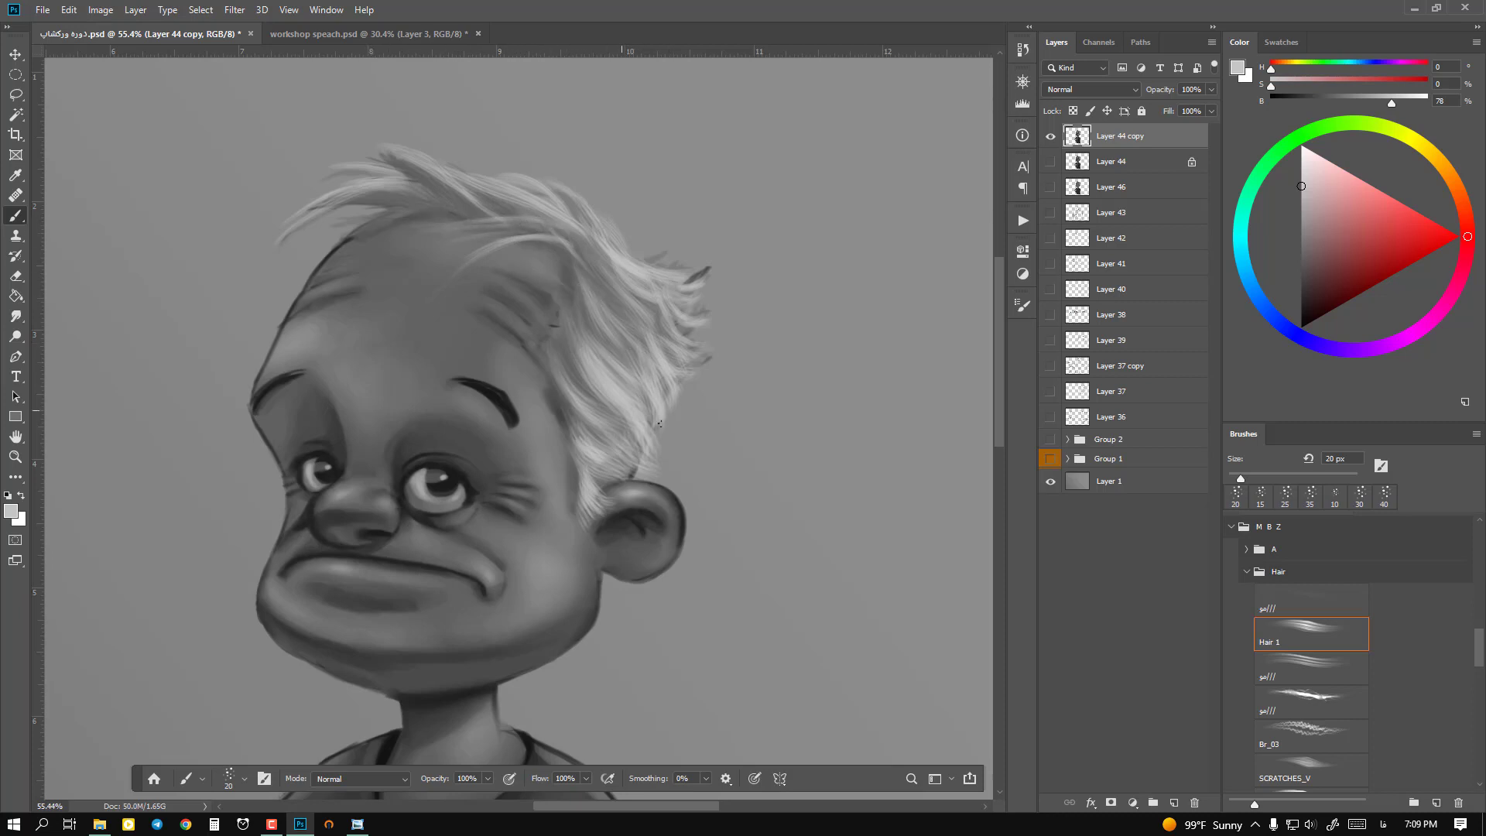
{"action": "mouse_move", "coordinate": [621, 453]}
{"action": "left_mouse_down"}
{"action": "mouse_move", "coordinate": [652, 471]}
{"action": "mouse_move", "coordinate": [632, 430]}
{"action": "left_mouse_up"}
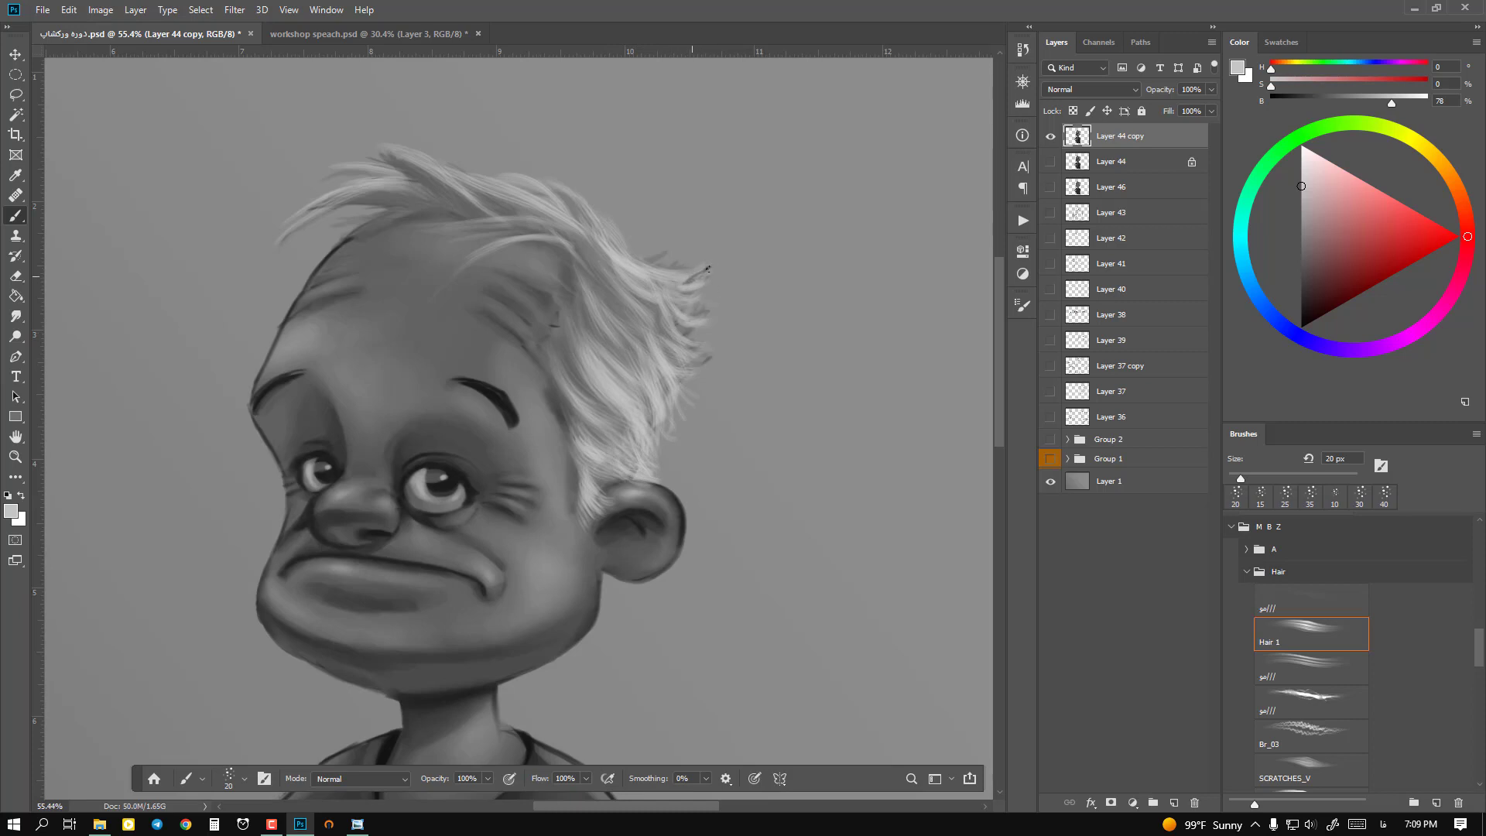
Step: Add loose light strands sticking out at the upper back of the hair, reducing the hair brush to 15 px
{"action": "key", "text": "bracketright"}
{"action": "key", "text": "bracketright"}
{"action": "key", "text": "bracketright"}
{"action": "mouse_move", "coordinate": [689, 276]}
{"action": "left_mouse_down"}
{"action": "mouse_move", "coordinate": [711, 265]}
{"action": "mouse_move", "coordinate": [668, 262]}
{"action": "left_mouse_up"}
{"action": "key", "text": "bracketleft"}
{"action": "key", "text": "bracketleft"}
{"action": "key", "text": "bracketleft"}
{"action": "key", "text": "bracketleft"}
{"action": "key", "text": "bracketleft"}
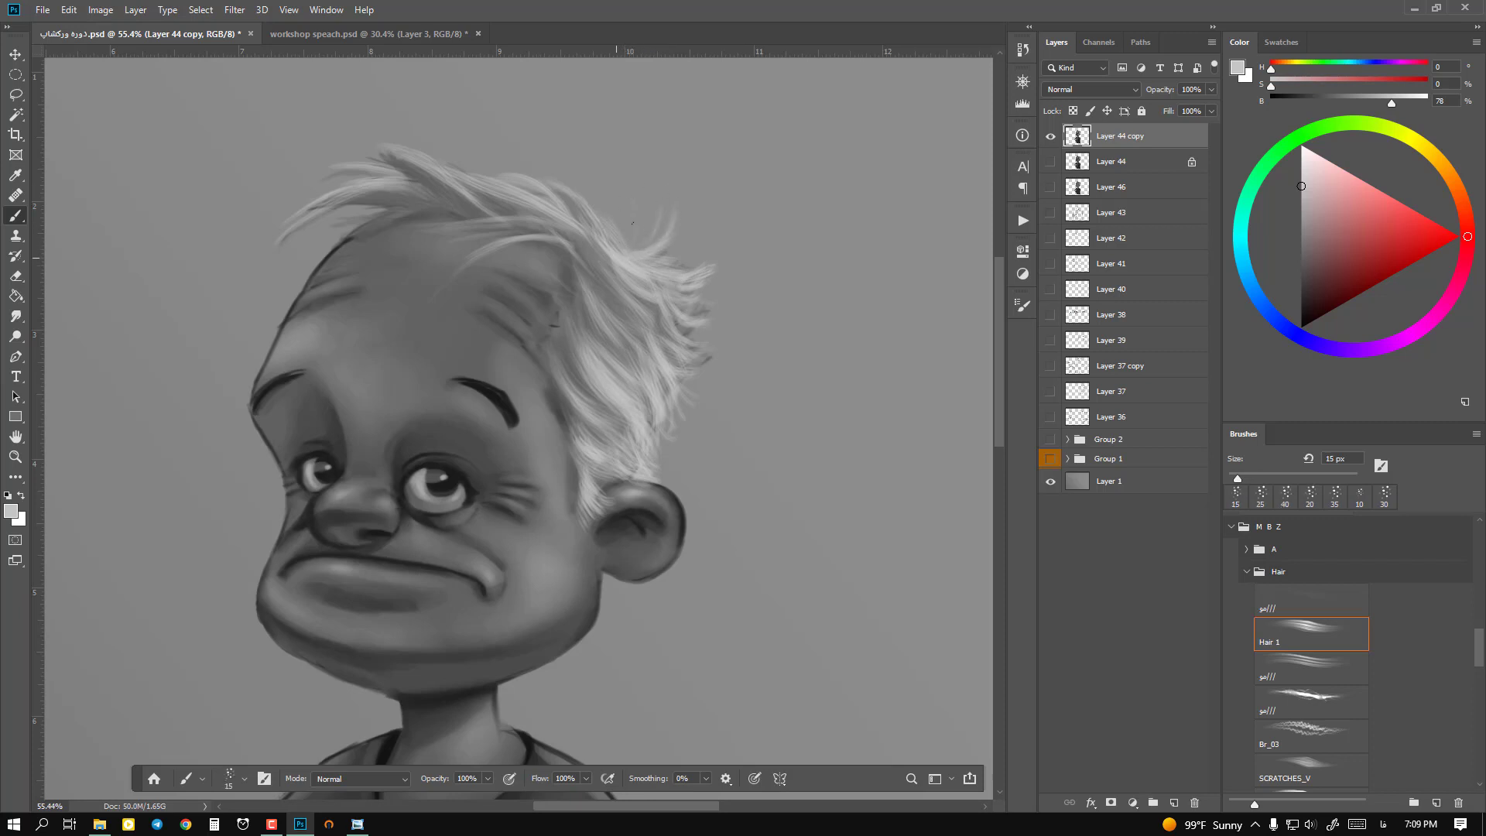
Step: Soften the forehead, eye area and nose with the Soft Round 198 1 brush at 150 px in sampled skin gray at 52% brightness
{"action": "left_click_drag", "start_coordinate": [628, 347], "coordinate": [565, 348]}
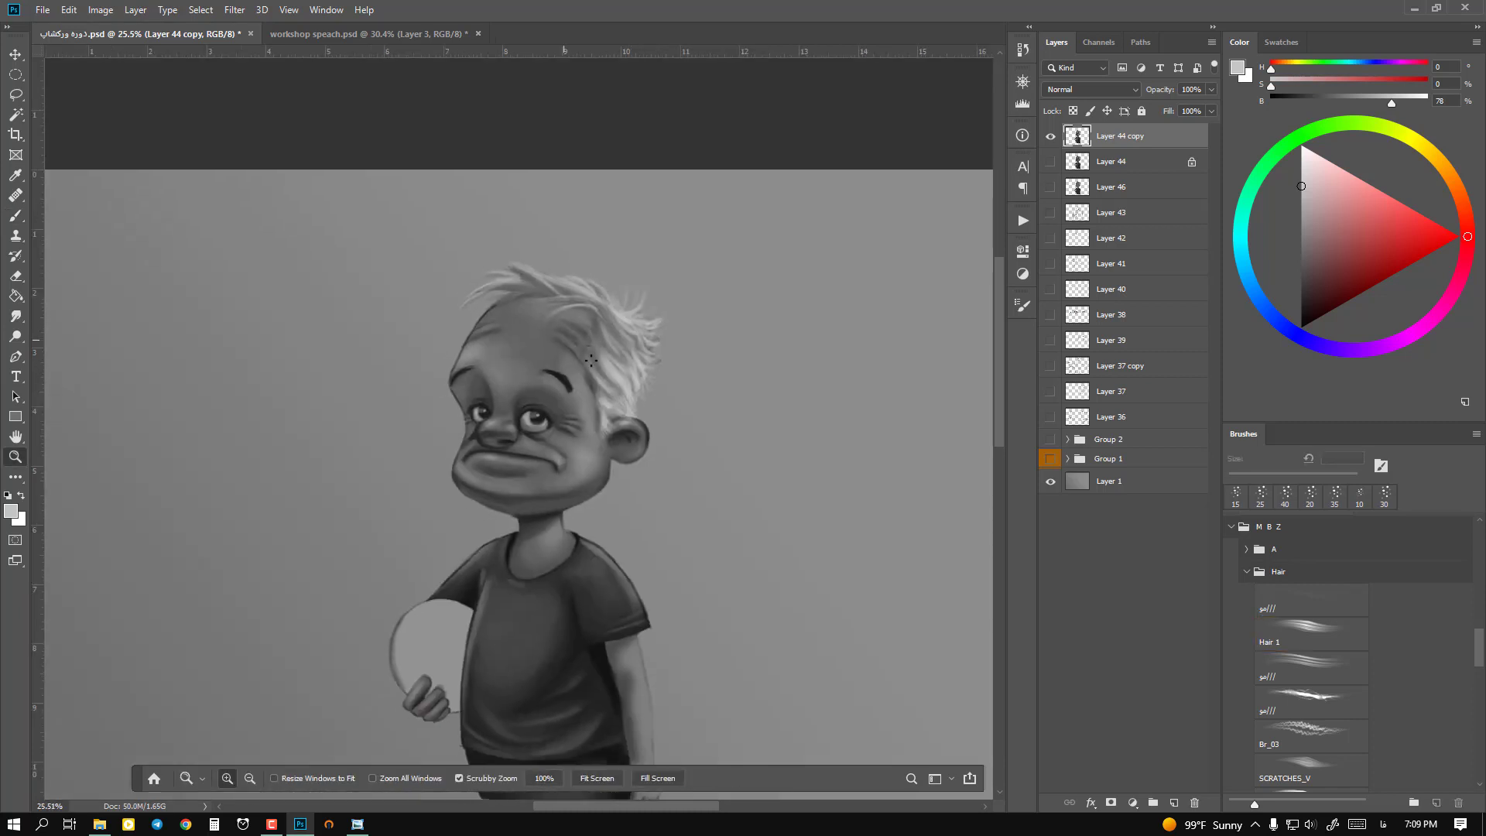
{"action": "mouse_move", "coordinate": [639, 418]}
{"action": "left_mouse_down"}
{"action": "mouse_move", "coordinate": [606, 418]}
{"action": "mouse_move", "coordinate": [627, 393]}
{"action": "left_mouse_up"}
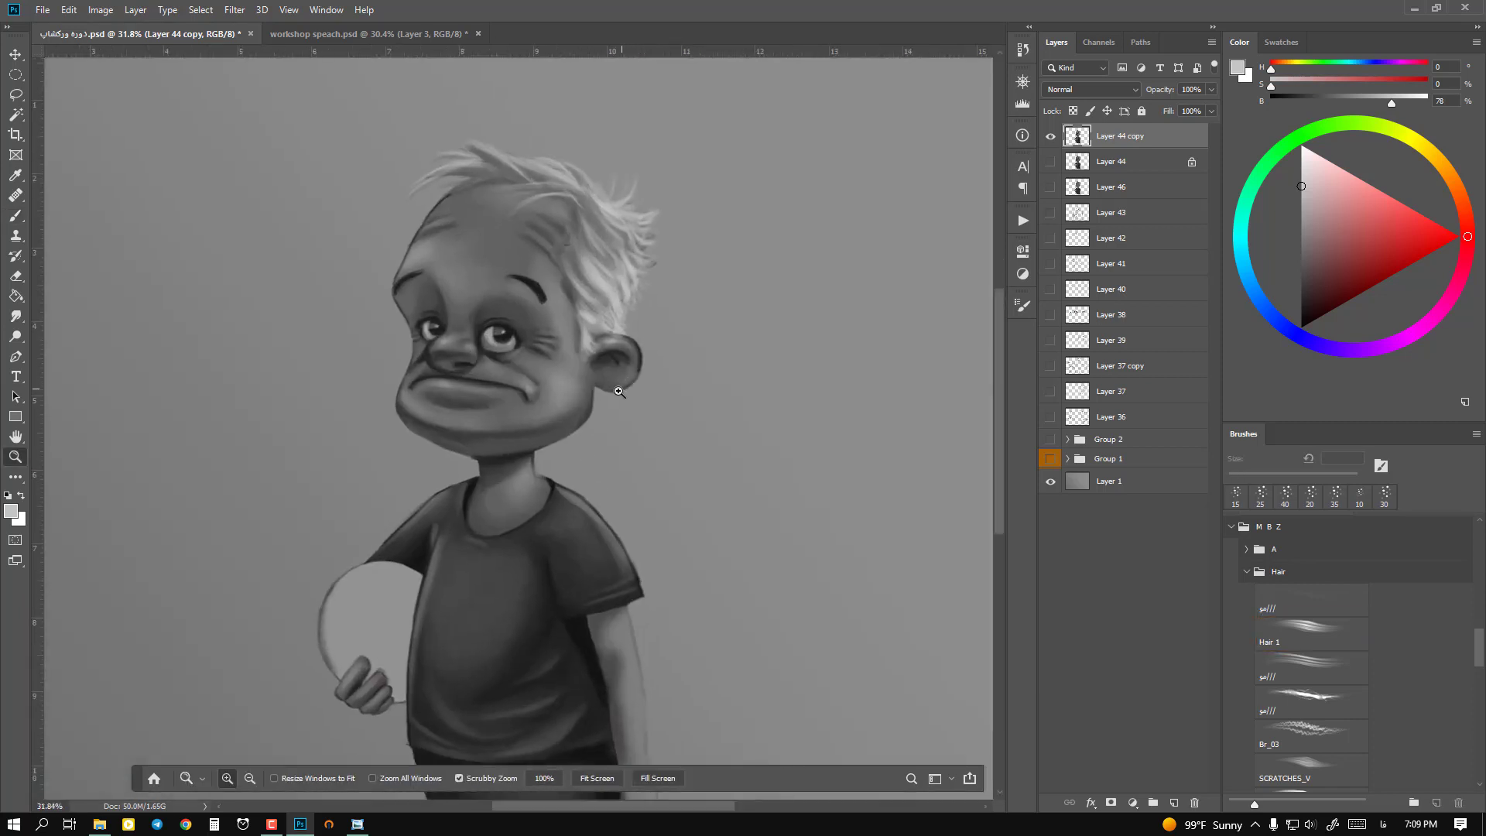
{"action": "scroll", "coordinate": [606, 361], "scroll_direction": "up", "scroll_amount": 1}
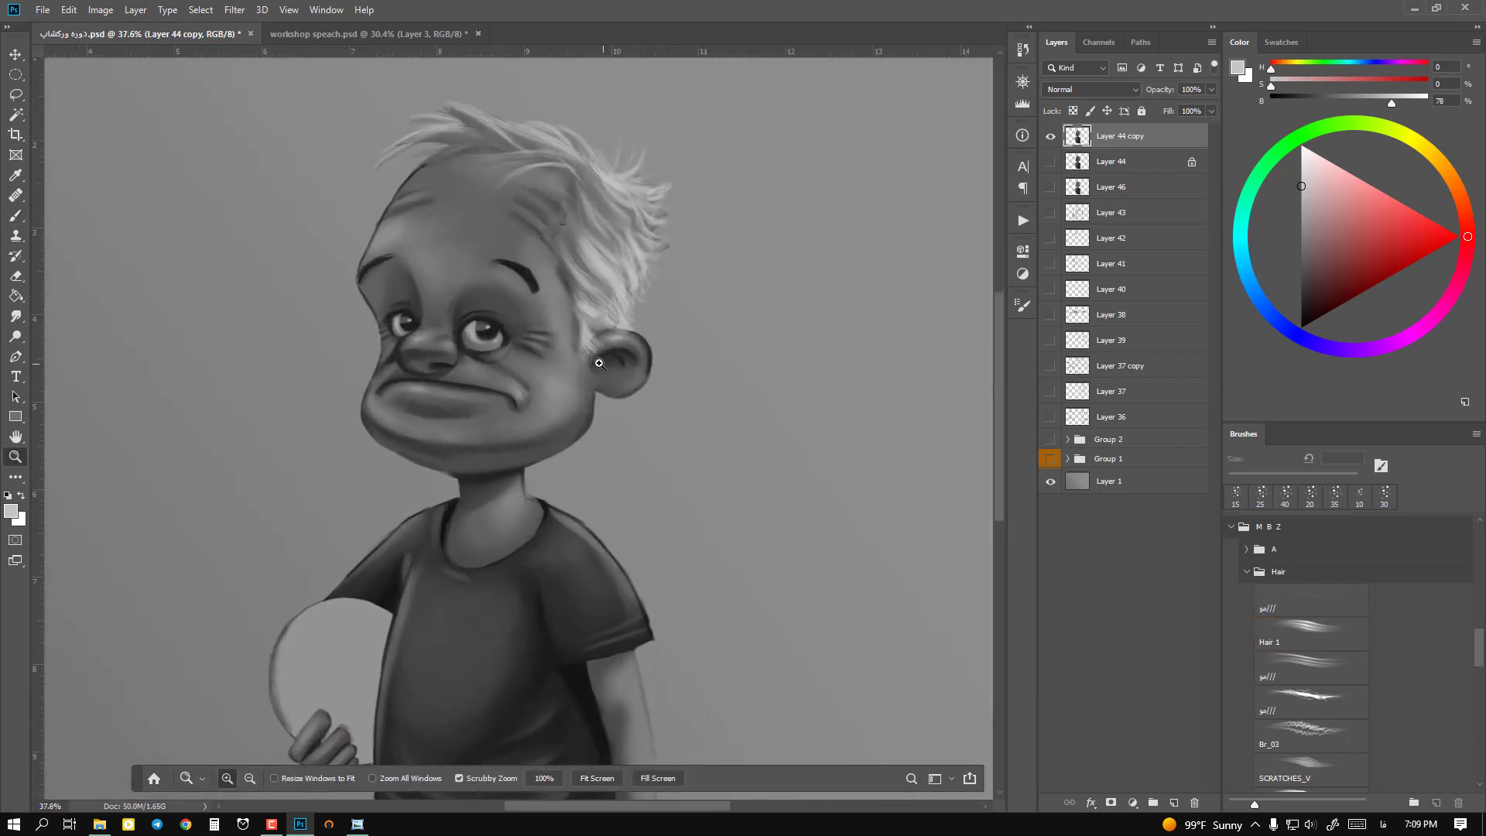
{"action": "key", "text": "b"}
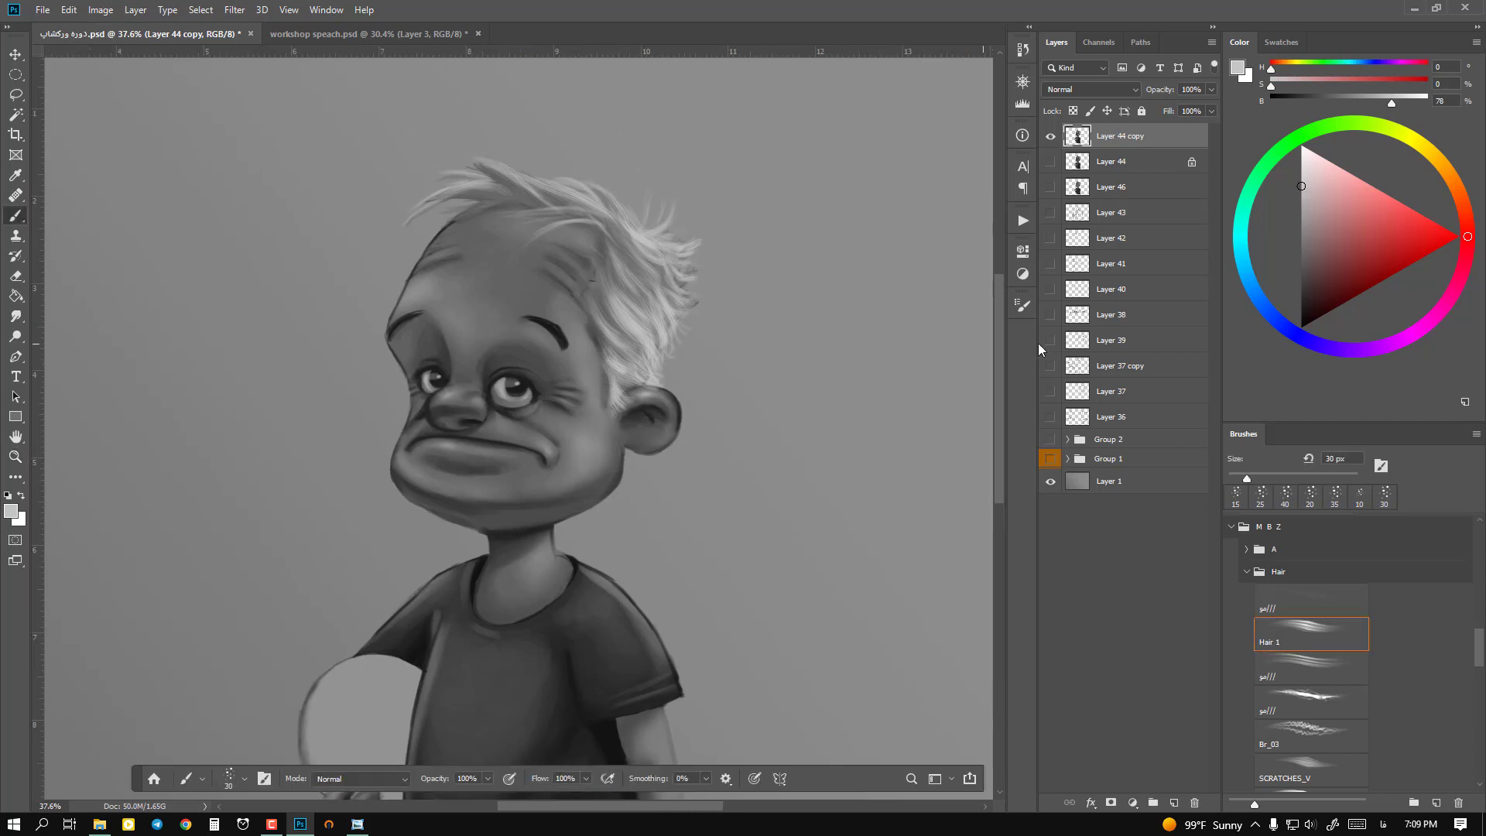
{"action": "left_click_drag", "start_coordinate": [1475, 642], "coordinate": [1466, 545]}
{"action": "left_click", "coordinate": [1291, 580]}
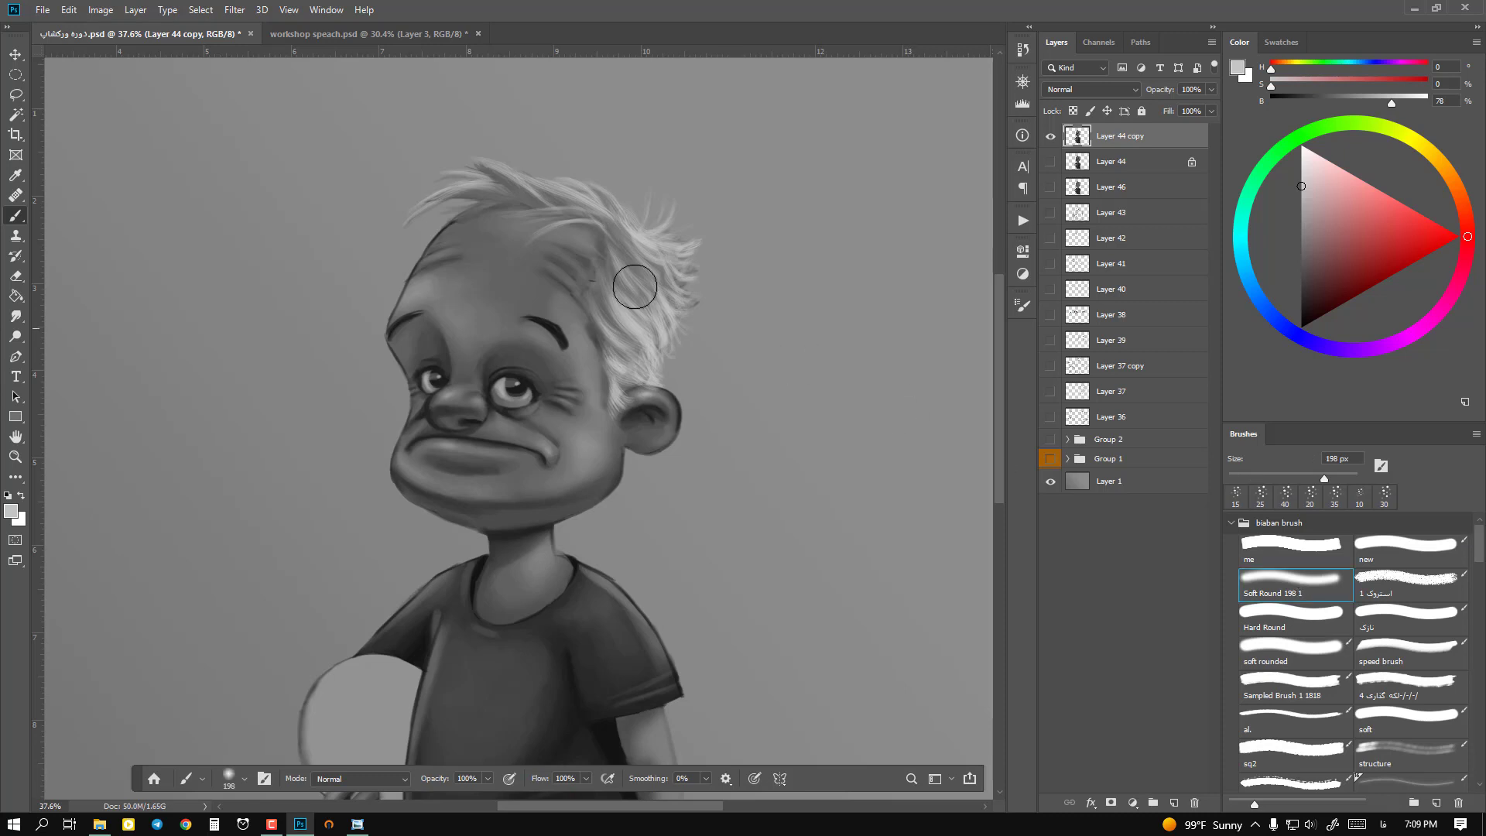
{"action": "left_click", "coordinate": [437, 288], "text": "alt"}
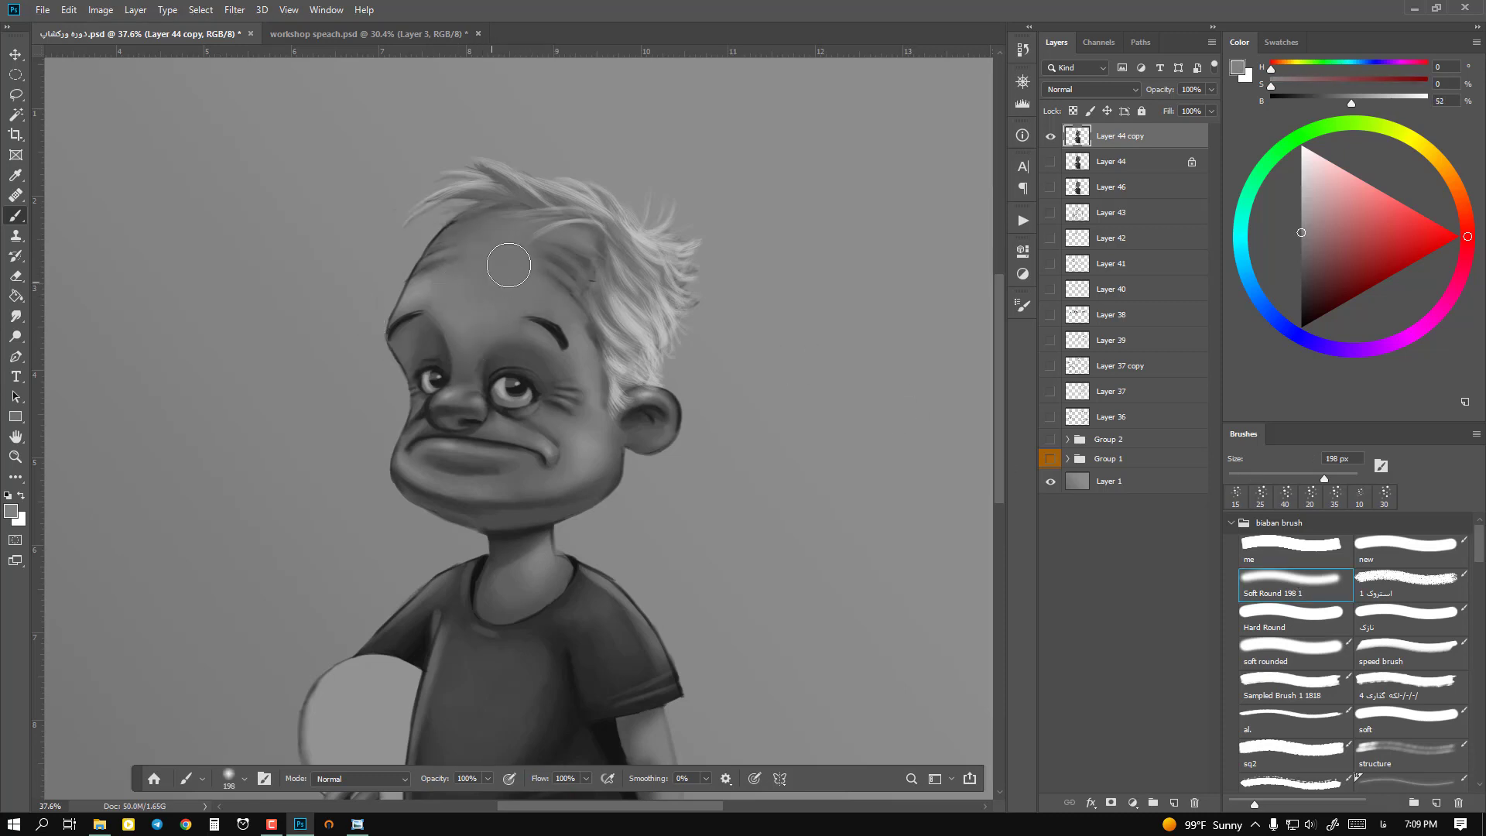
{"action": "key", "text": "bracketleft"}
{"action": "key", "text": "bracketleft"}
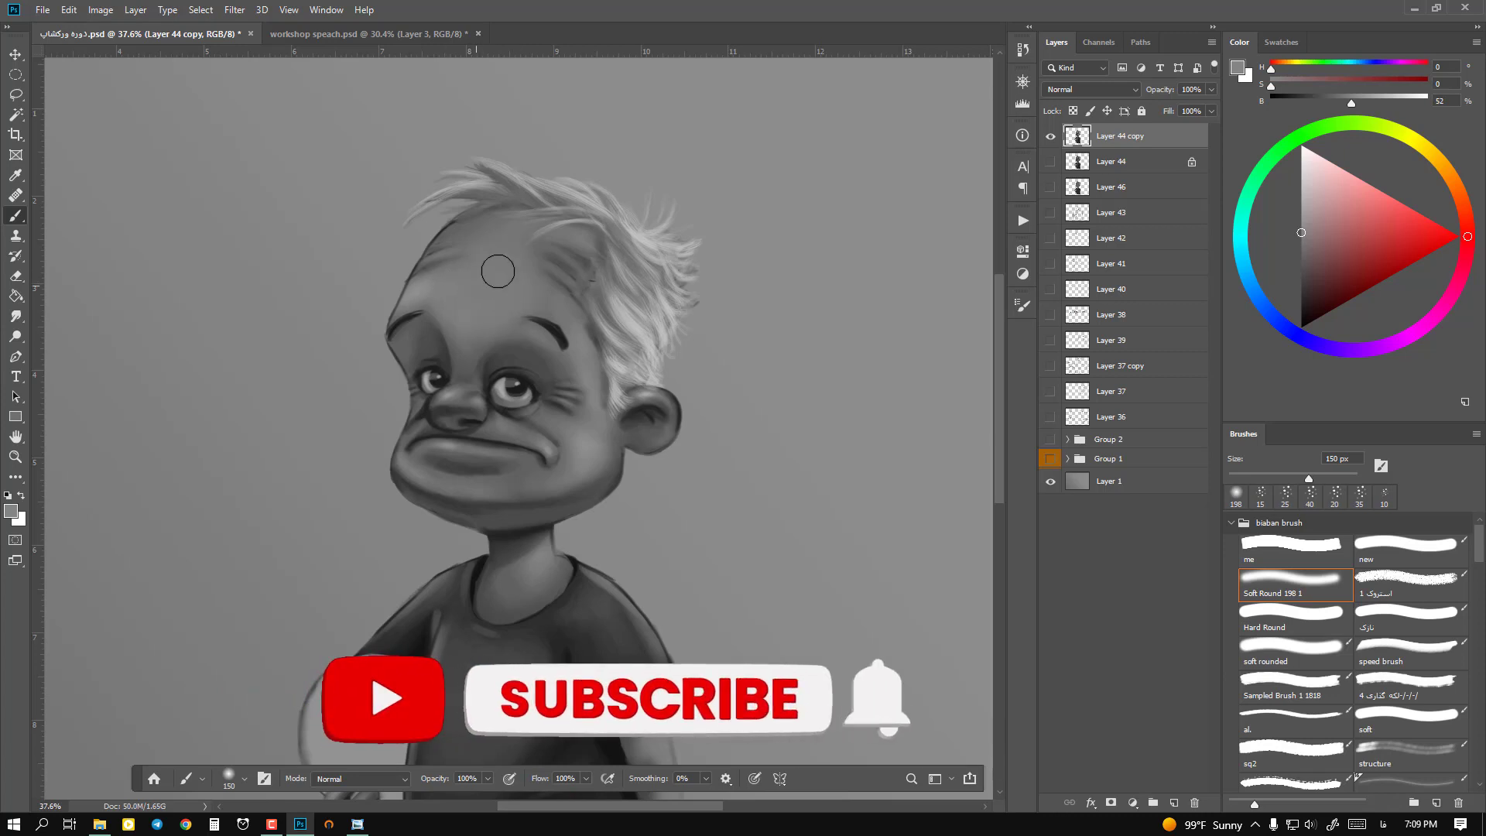
{"action": "left_click", "coordinate": [531, 346]}
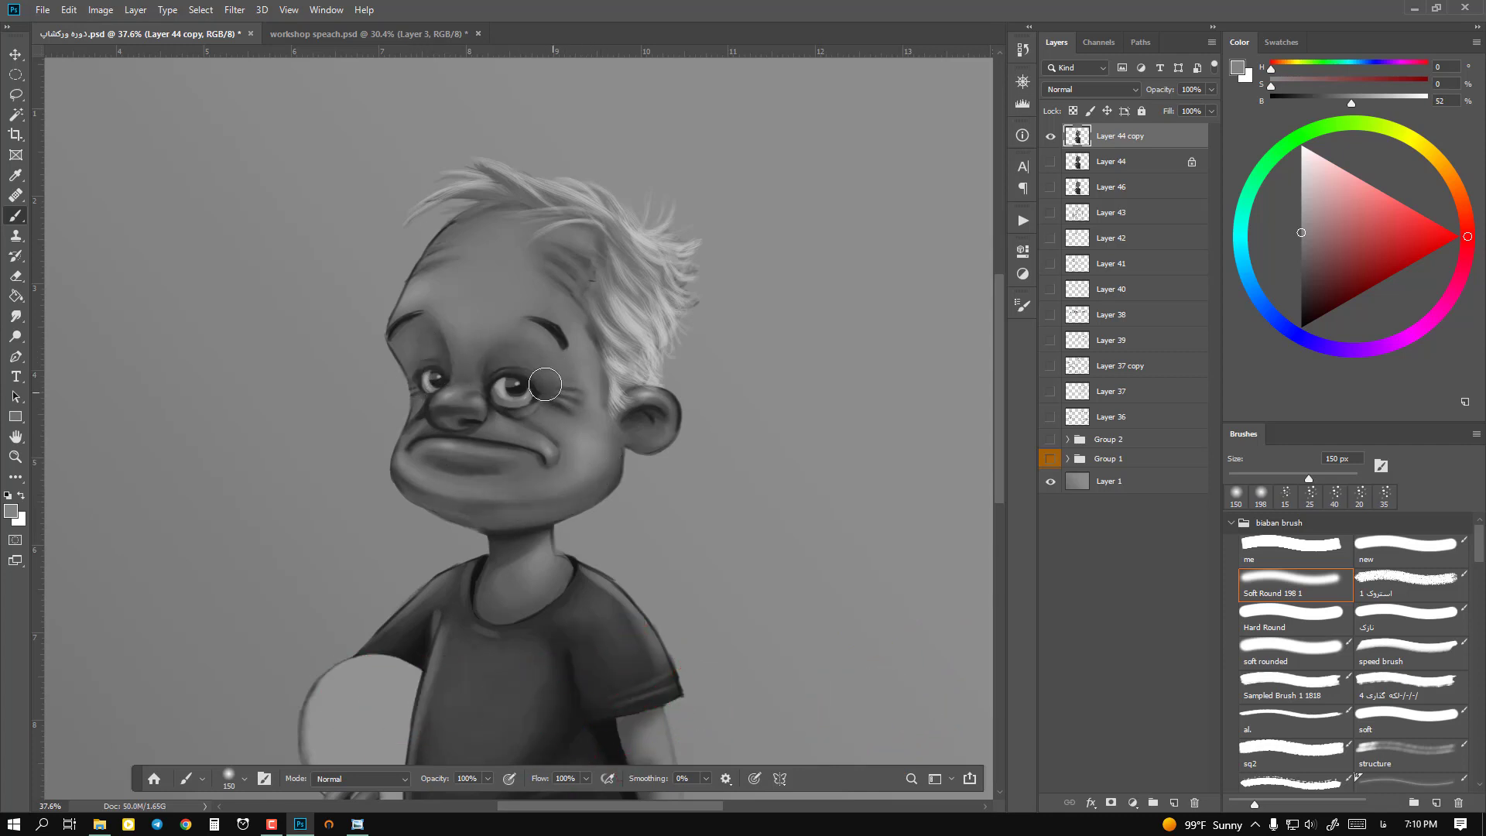
{"action": "left_click", "coordinate": [443, 416]}
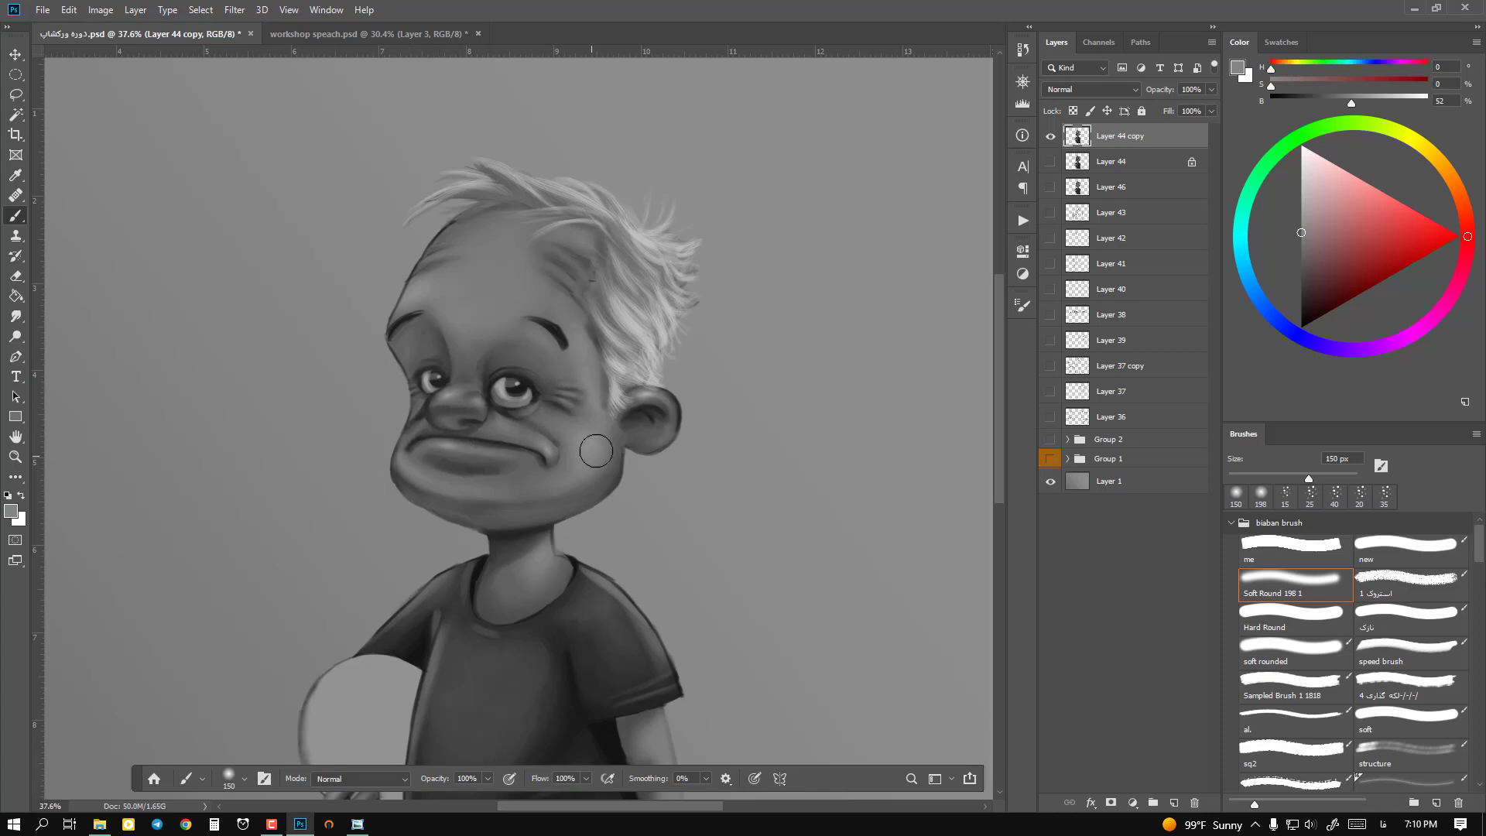
{"action": "key", "text": "z"}
{"action": "mouse_move", "coordinate": [597, 451]}
{"action": "left_mouse_down"}
{"action": "mouse_move", "coordinate": [576, 511]}
{"action": "mouse_move", "coordinate": [597, 508]}
{"action": "left_mouse_up"}
{"action": "key", "text": "z"}
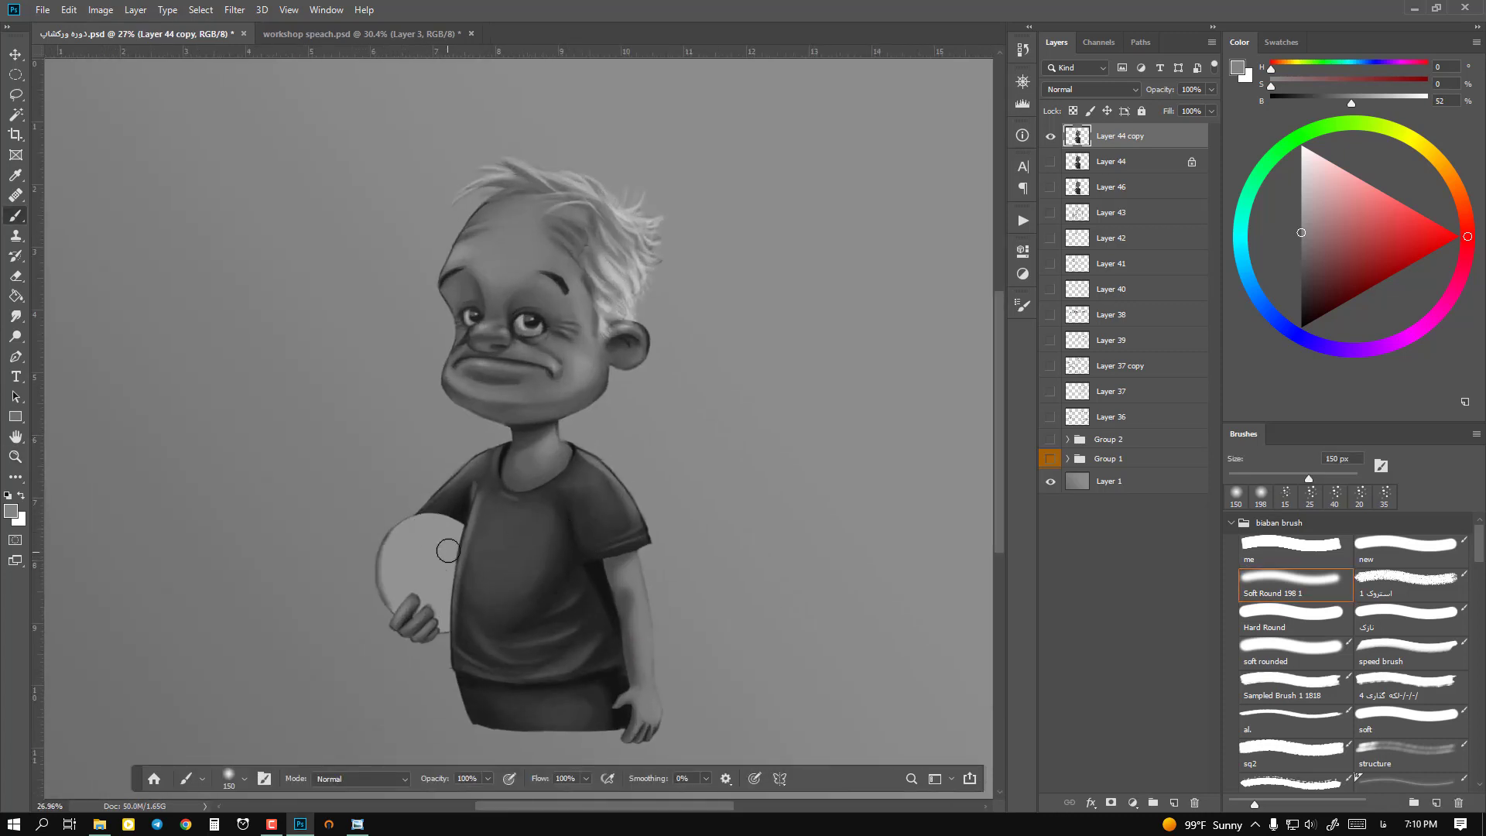
{"action": "key", "text": "z"}
{"action": "left_click_drag", "start_coordinate": [421, 562], "coordinate": [488, 565]}
{"action": "key", "text": "shift+v"}
{"action": "left_click_drag", "start_coordinate": [456, 580], "coordinate": [483, 508]}
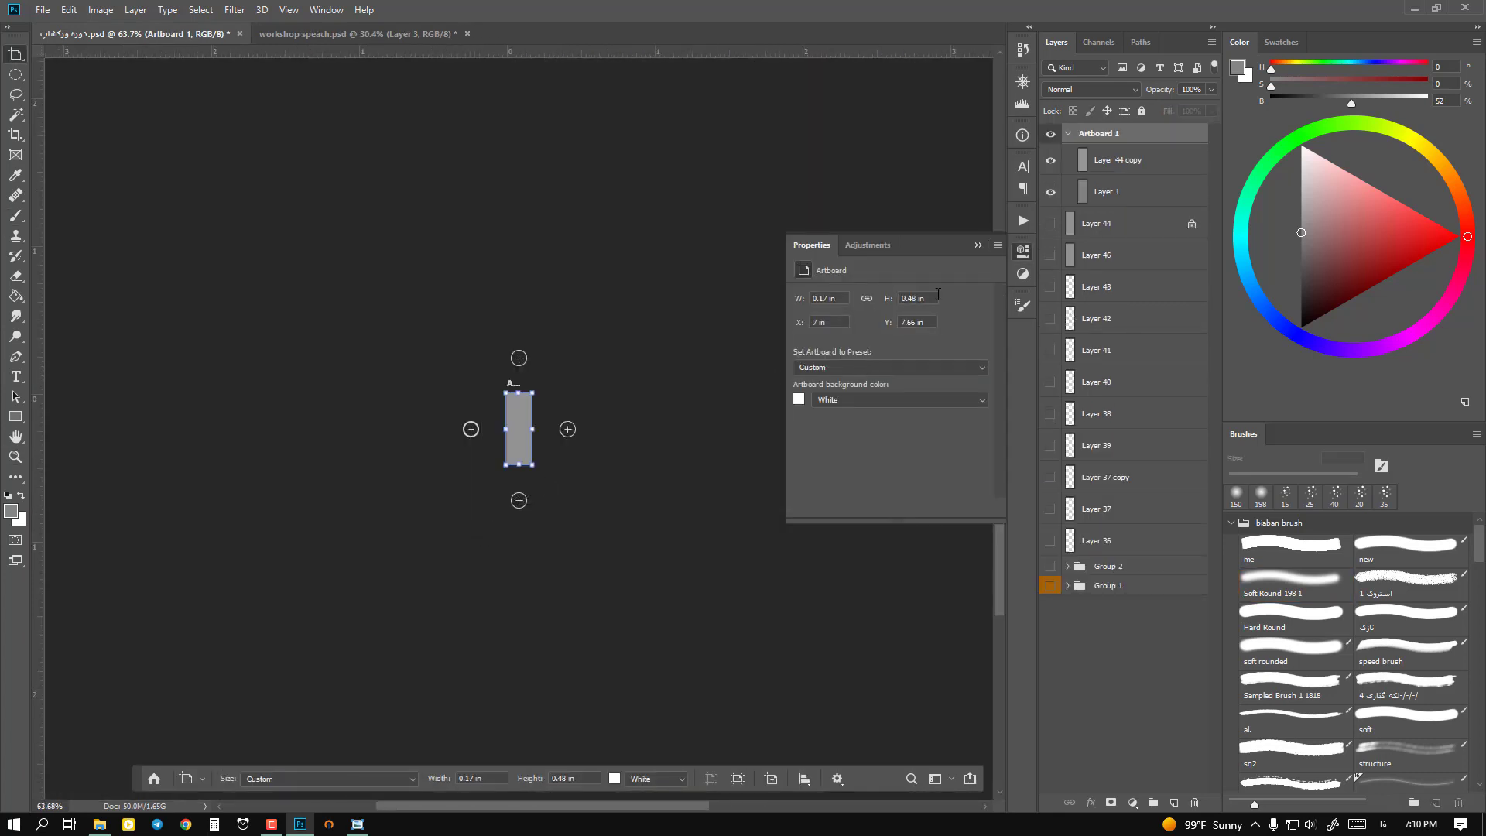
{"action": "left_click", "coordinate": [979, 244]}
{"action": "key", "text": "ctrl+z"}
{"action": "key", "text": "shift+v"}
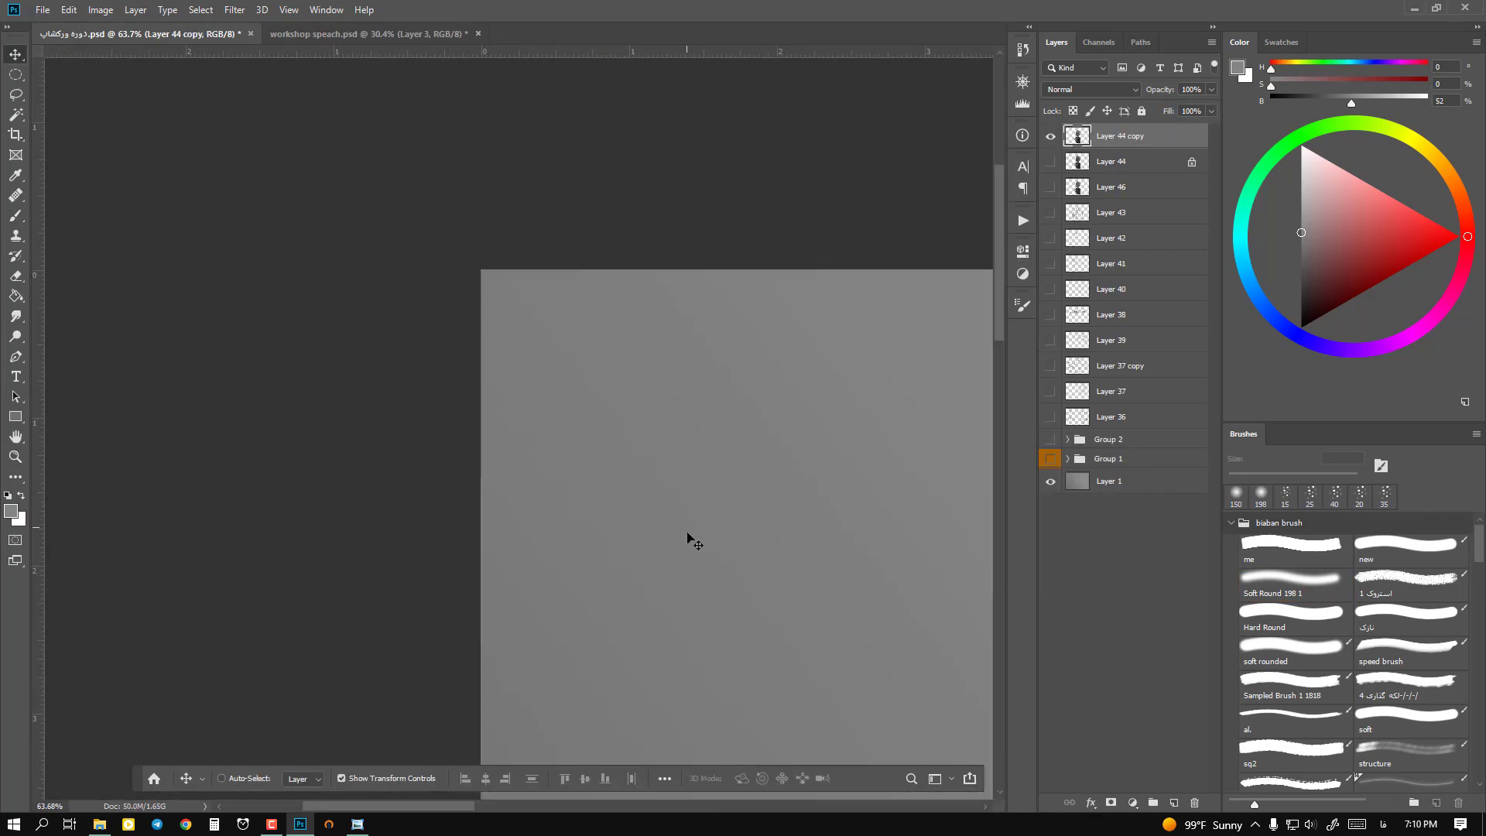
Step: Lock transparent pixels and cover the ball's dark left outline with the me brush at 50 px in sampled ball gray
{"action": "left_click_drag", "start_coordinate": [690, 650], "coordinate": [640, 457]}
{"action": "mouse_move", "coordinate": [762, 665]}
{"action": "left_mouse_down"}
{"action": "mouse_move", "coordinate": [679, 461]}
{"action": "mouse_move", "coordinate": [566, 474]}
{"action": "mouse_move", "coordinate": [425, 448]}
{"action": "mouse_move", "coordinate": [336, 485]}
{"action": "left_mouse_up"}
{"action": "key", "text": "b"}
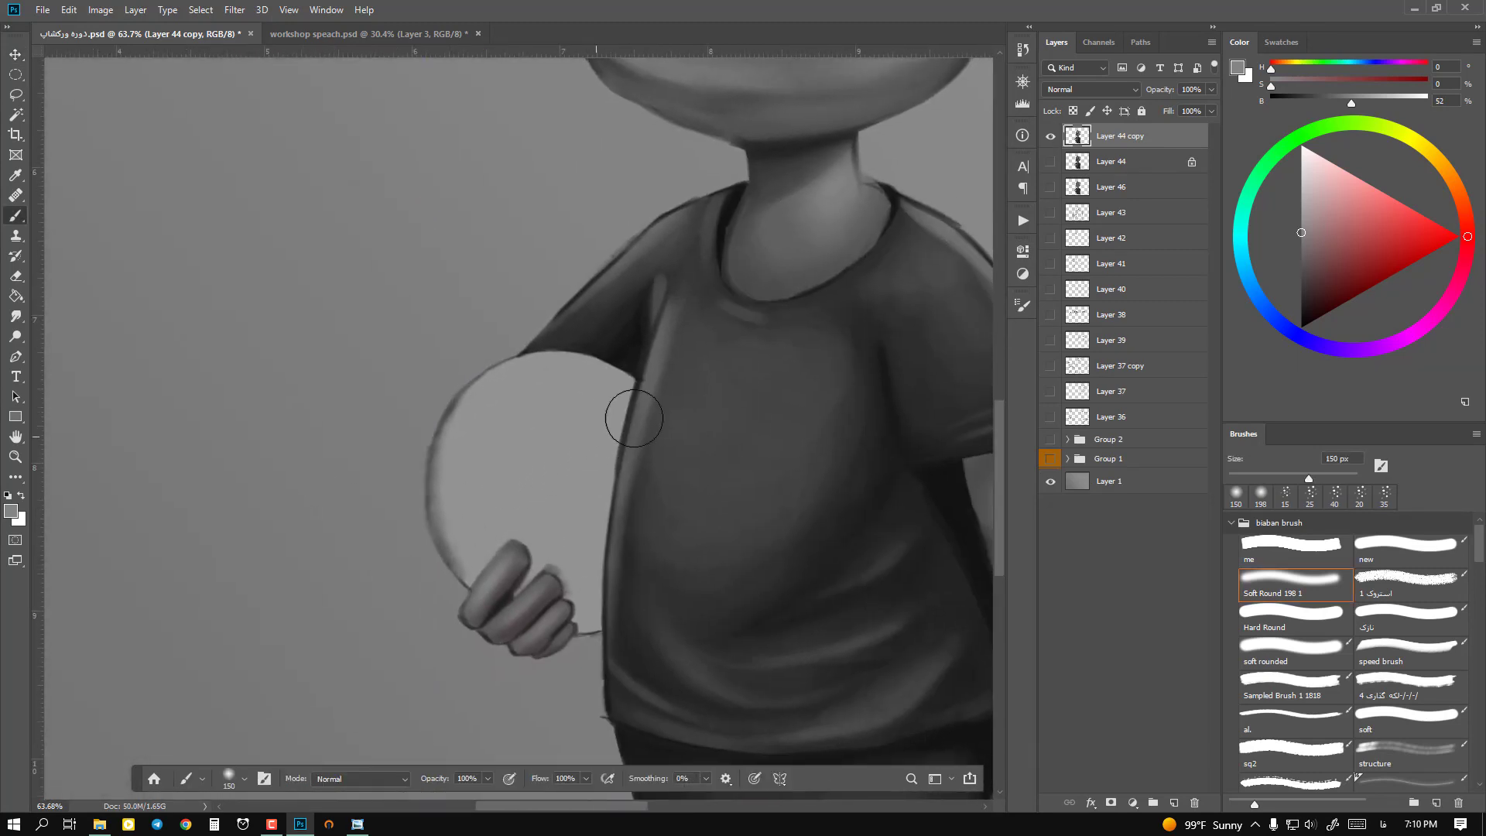
{"action": "key", "text": "bracketleft"}
{"action": "key", "text": "bracketright"}
{"action": "left_click", "coordinate": [1294, 550]}
{"action": "left_click", "coordinate": [532, 448], "text": "alt"}
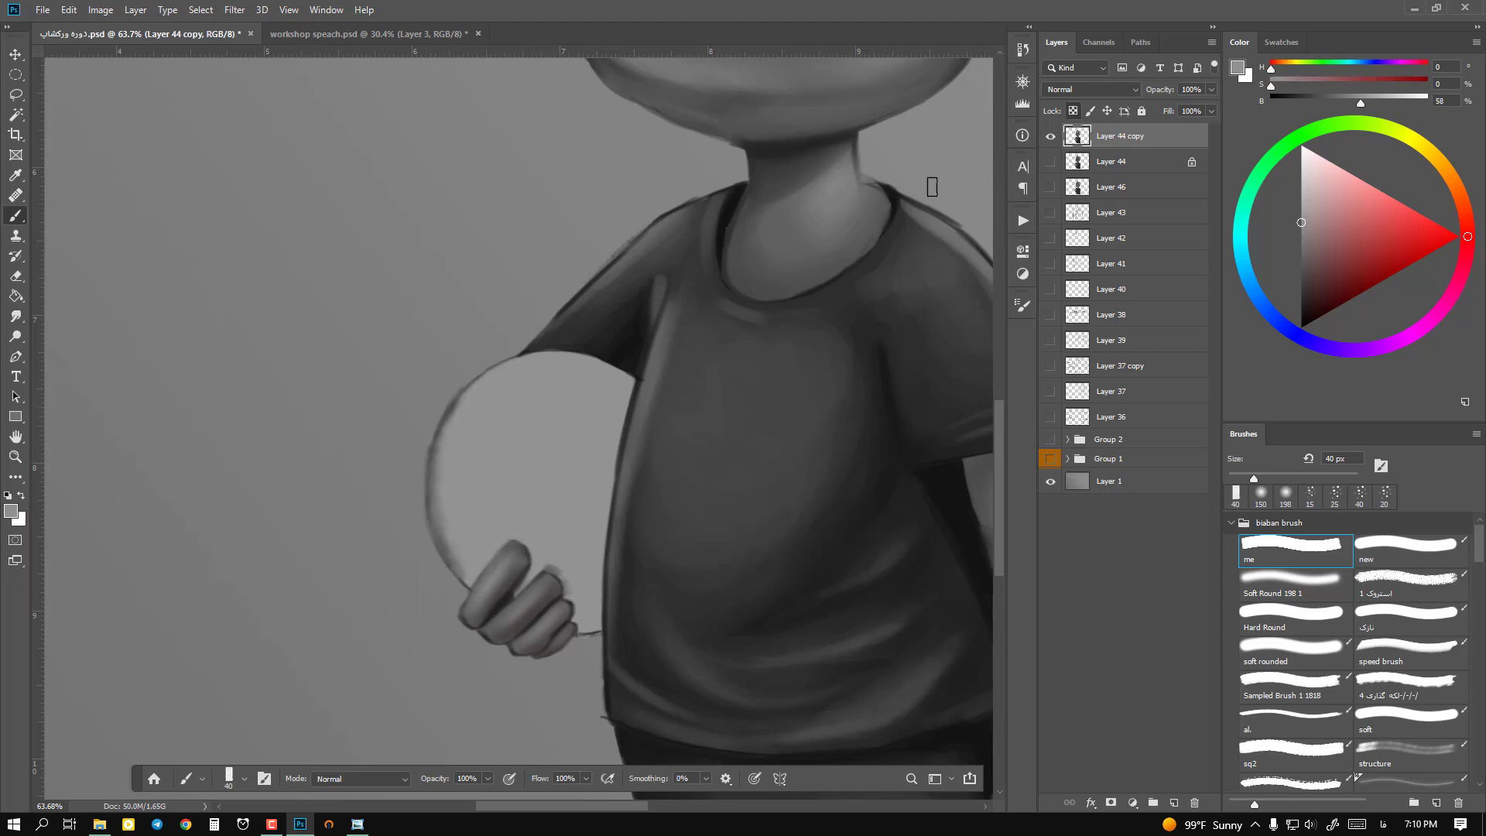
{"action": "key", "text": "bracketright"}
{"action": "mouse_move", "coordinate": [483, 379]}
{"action": "left_mouse_down"}
{"action": "mouse_move", "coordinate": [434, 434]}
{"action": "mouse_move", "coordinate": [440, 548]}
{"action": "mouse_move", "coordinate": [462, 581]}
{"action": "left_mouse_up"}
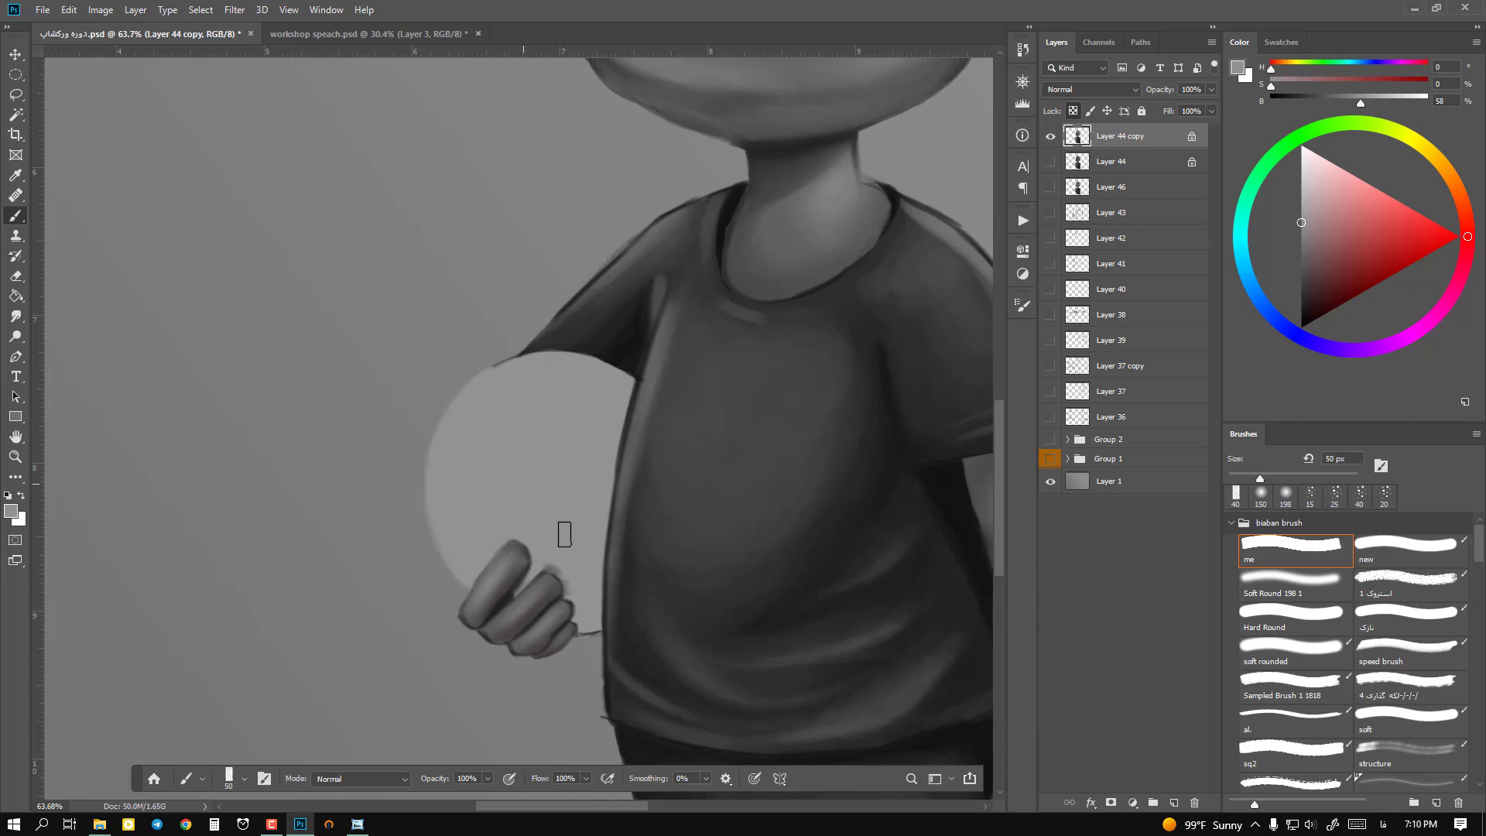
Step: Clean up the ball's edge beside the fingers and below the sleeve with the me brush at 25 px
{"action": "key", "text": "bracketleft"}
{"action": "key", "text": "bracketleft"}
{"action": "key", "text": "bracketleft"}
{"action": "key", "text": "bracketleft"}
{"action": "key", "text": "bracketleft"}
{"action": "left_click_drag", "start_coordinate": [554, 567], "coordinate": [544, 564]}
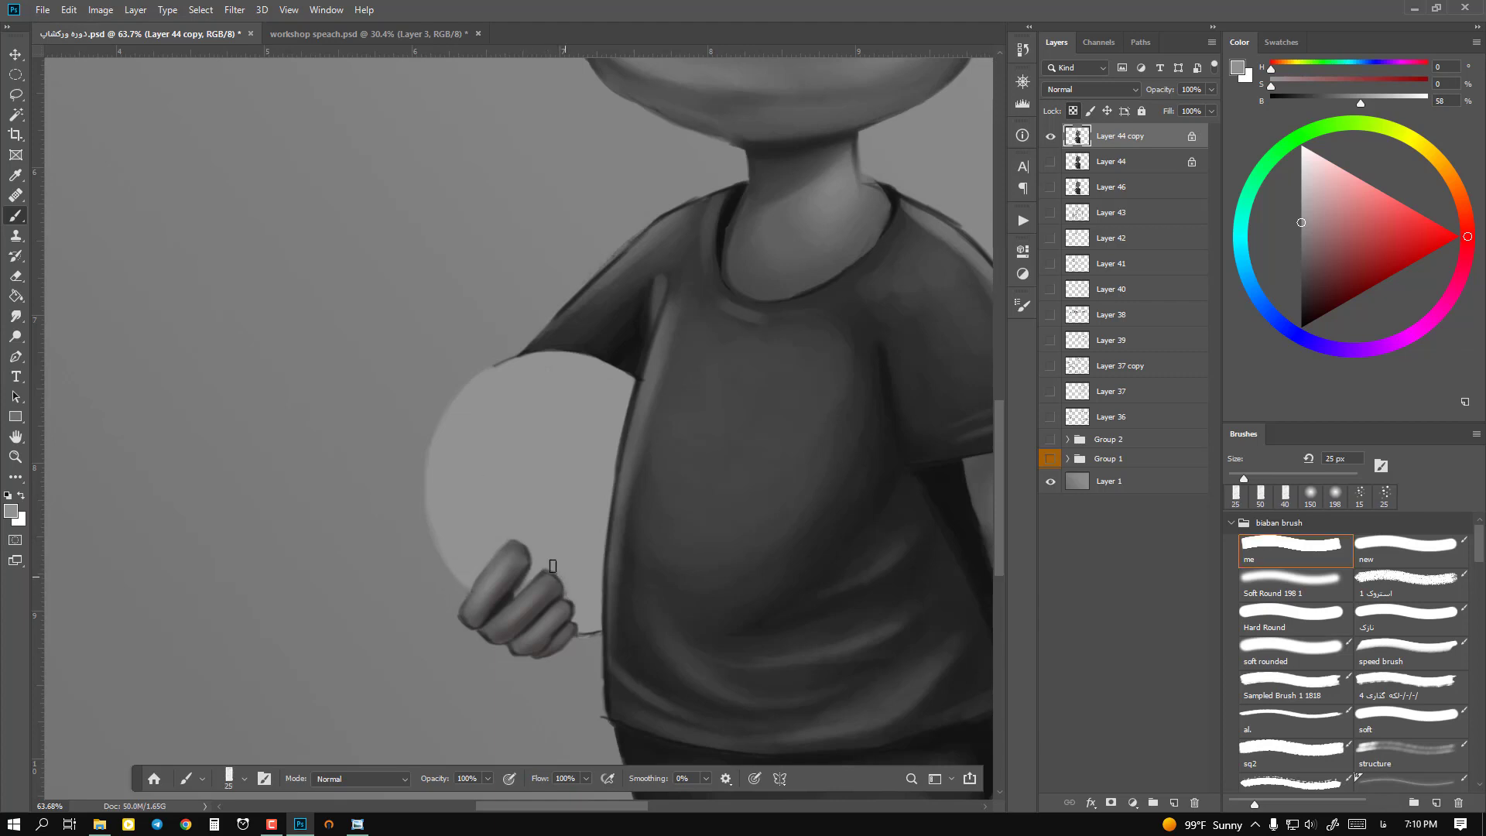
{"action": "left_click_drag", "start_coordinate": [494, 375], "coordinate": [519, 361]}
Step: Select the ball with the Magic Wand and shade its rim with the Soft Round 198 1 brush at 300 px in 35% gray
{"action": "key", "text": "w"}
{"action": "left_click", "coordinate": [577, 436]}
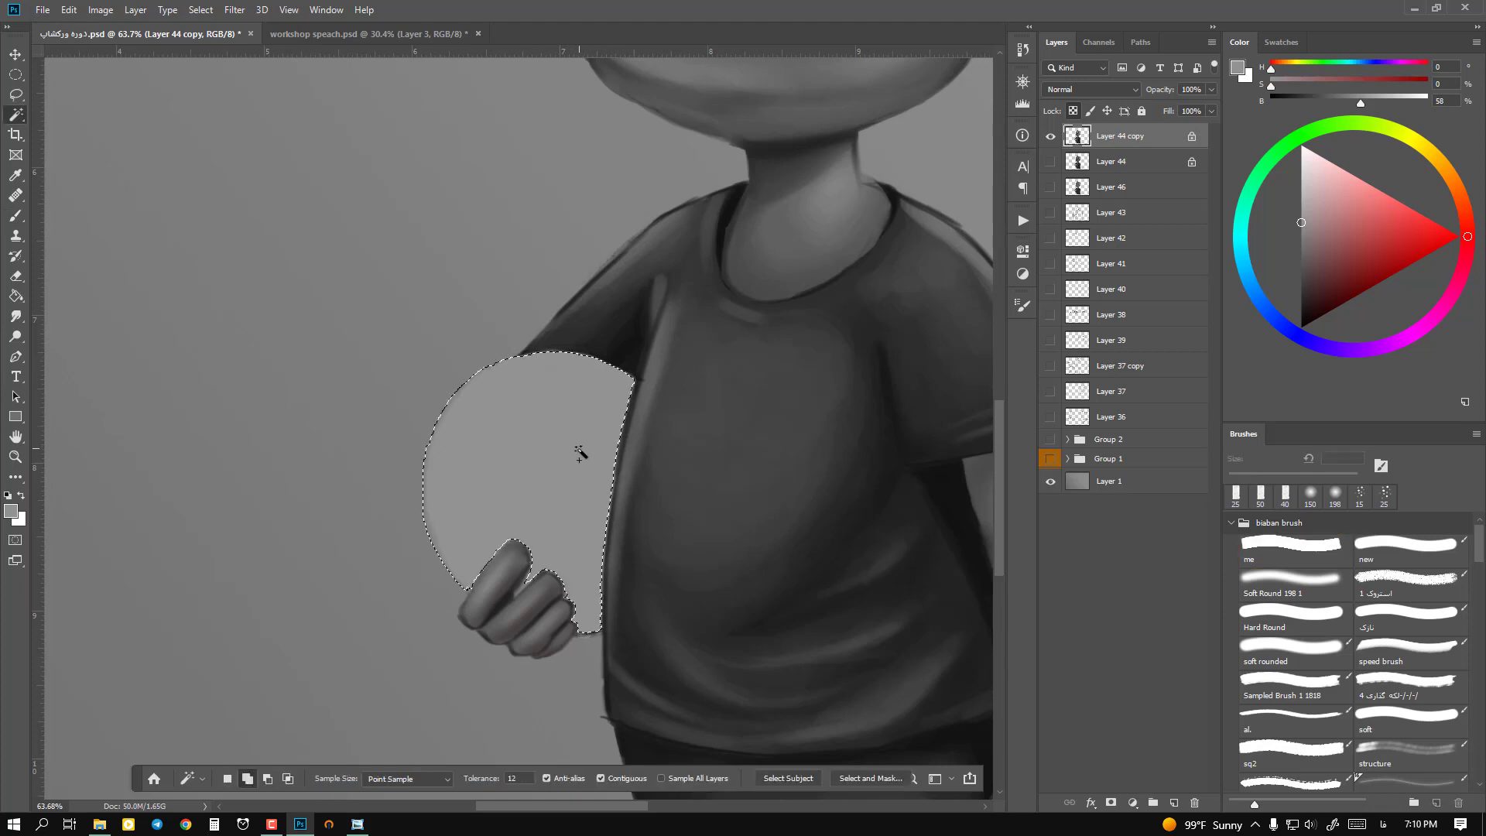
{"action": "key", "text": "b"}
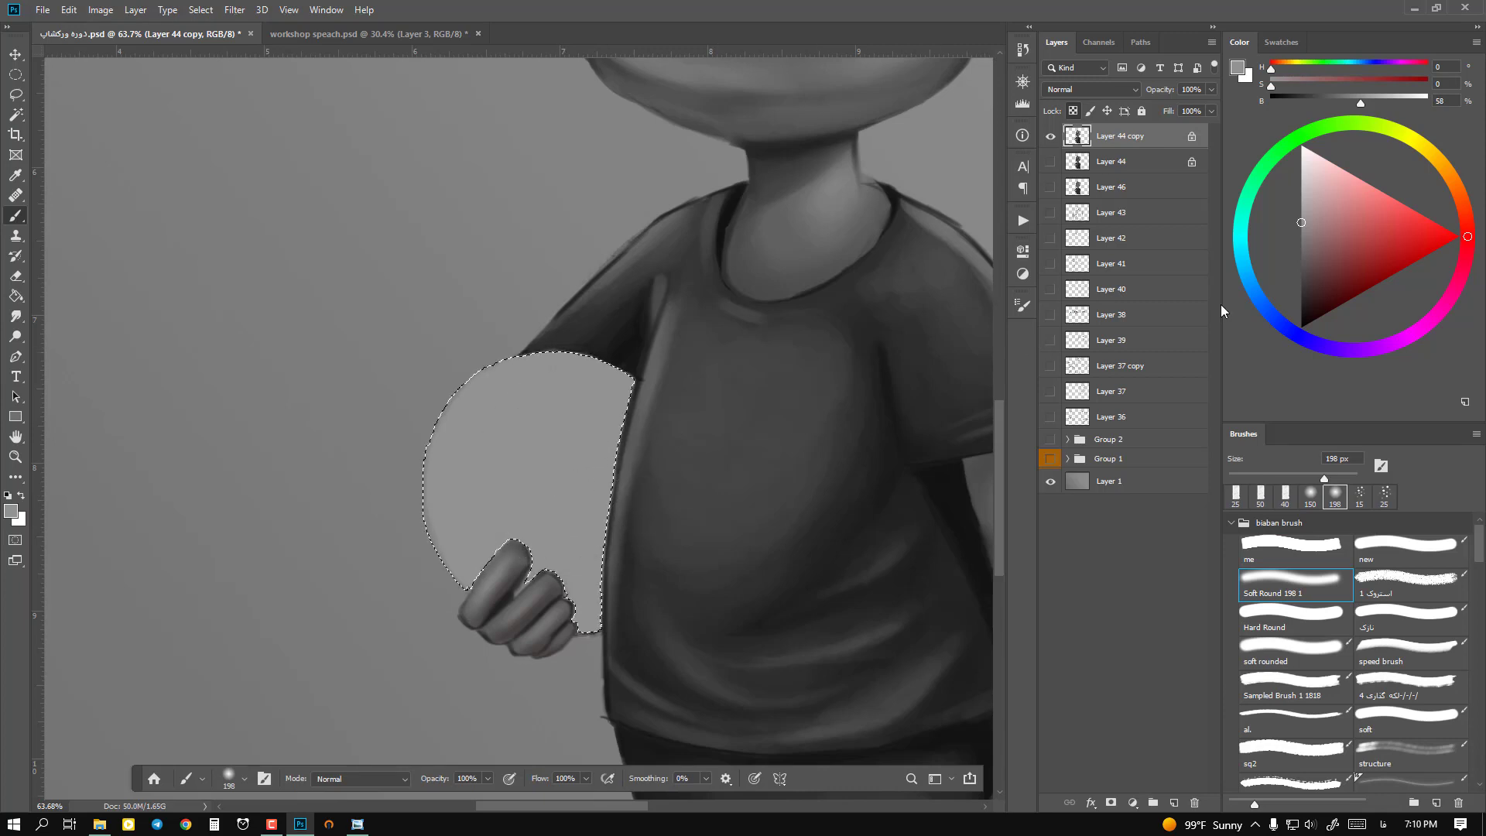
{"action": "left_click_drag", "start_coordinate": [1301, 242], "coordinate": [1297, 263]}
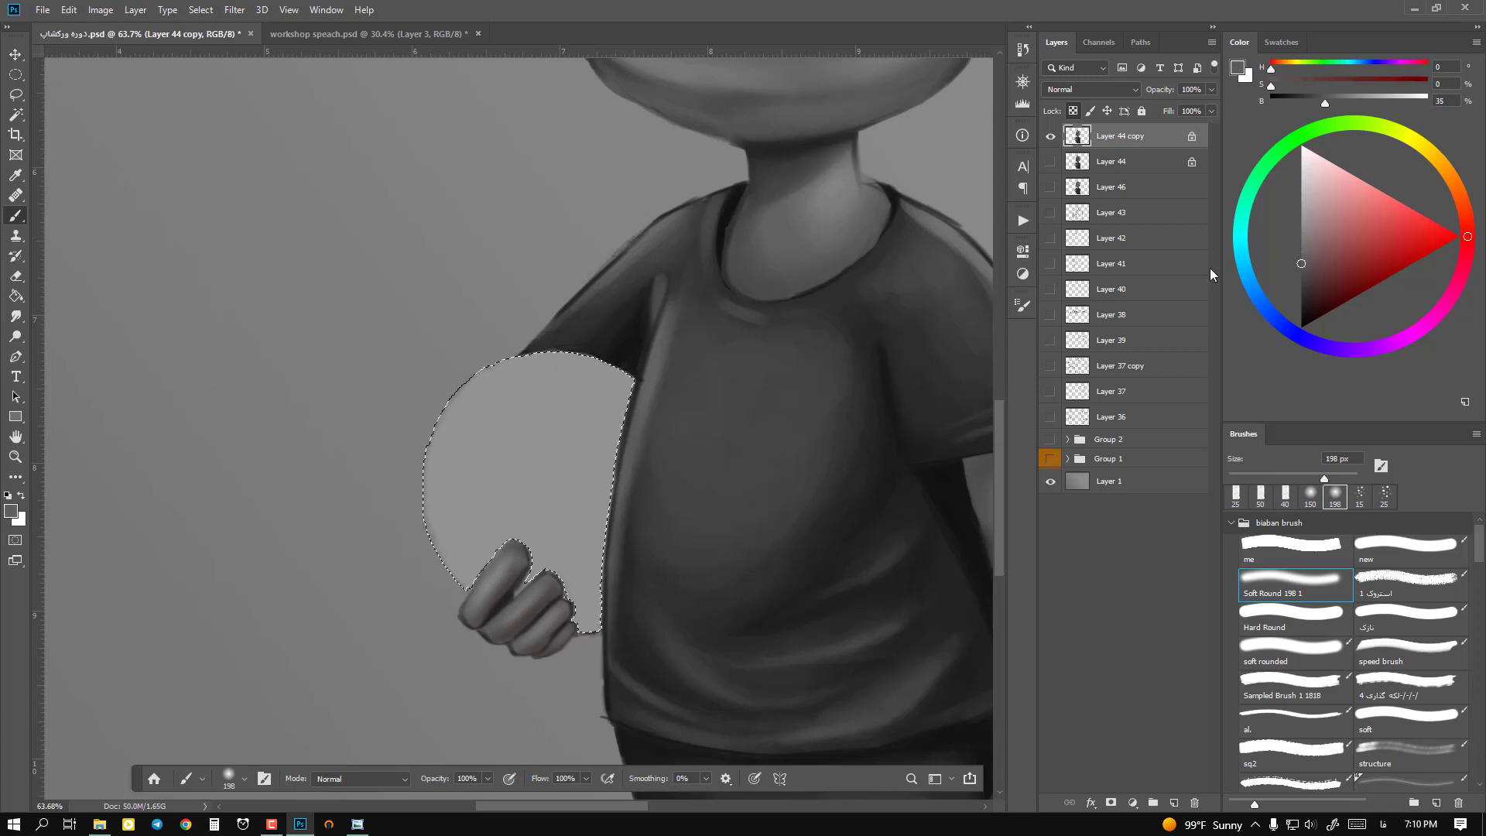
{"action": "key", "text": "bracketright"}
{"action": "key", "text": "bracketright"}
{"action": "key", "text": "bracketright"}
{"action": "mouse_move", "coordinate": [442, 588]}
{"action": "left_mouse_down"}
{"action": "mouse_move", "coordinate": [385, 475]}
{"action": "mouse_move", "coordinate": [514, 572]}
{"action": "mouse_move", "coordinate": [431, 564]}
{"action": "mouse_move", "coordinate": [408, 402]}
{"action": "mouse_move", "coordinate": [431, 619]}
{"action": "left_mouse_up"}
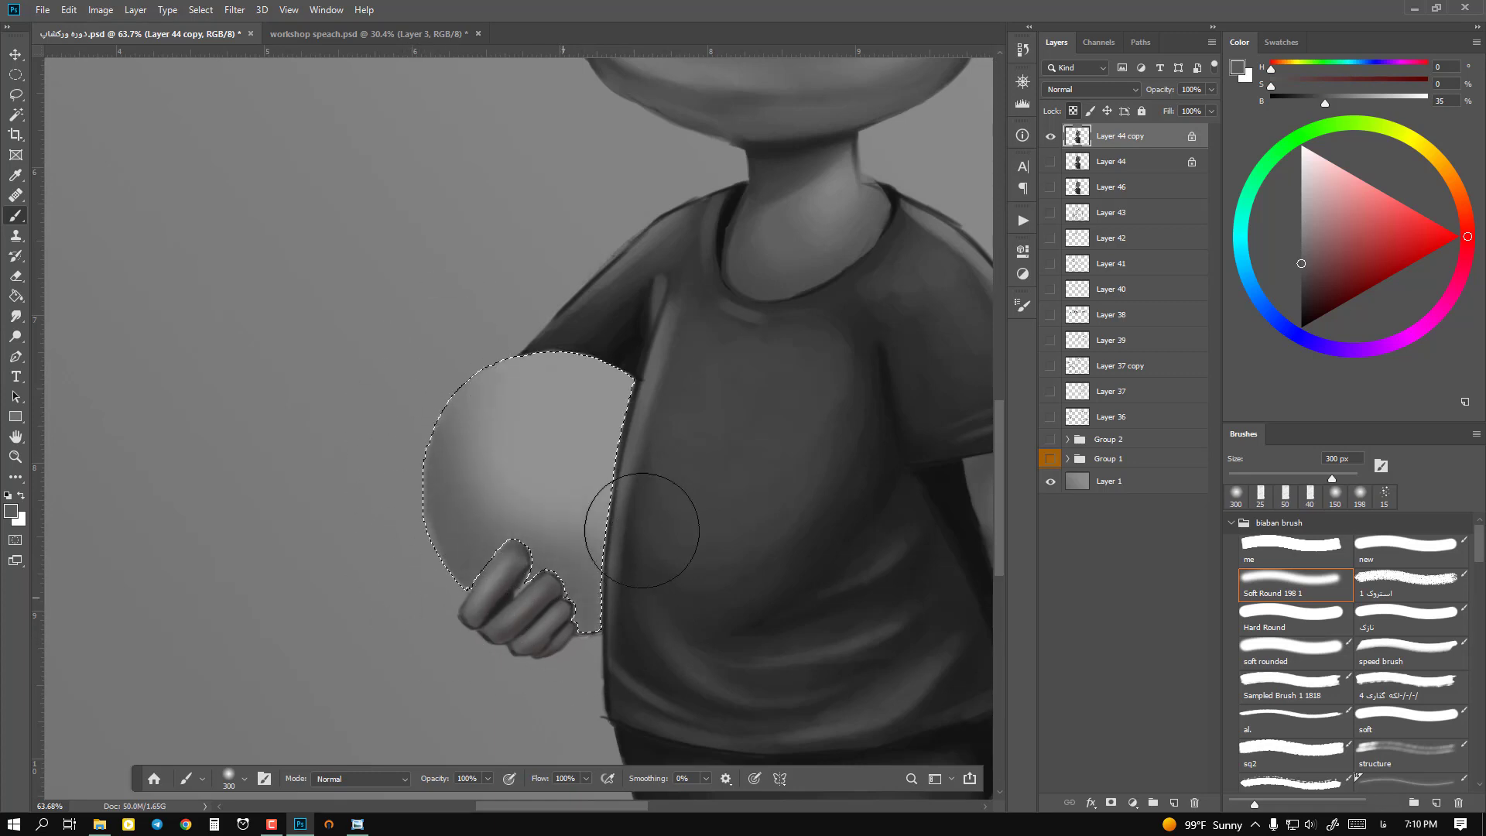
{"action": "key", "text": "bracketleft"}
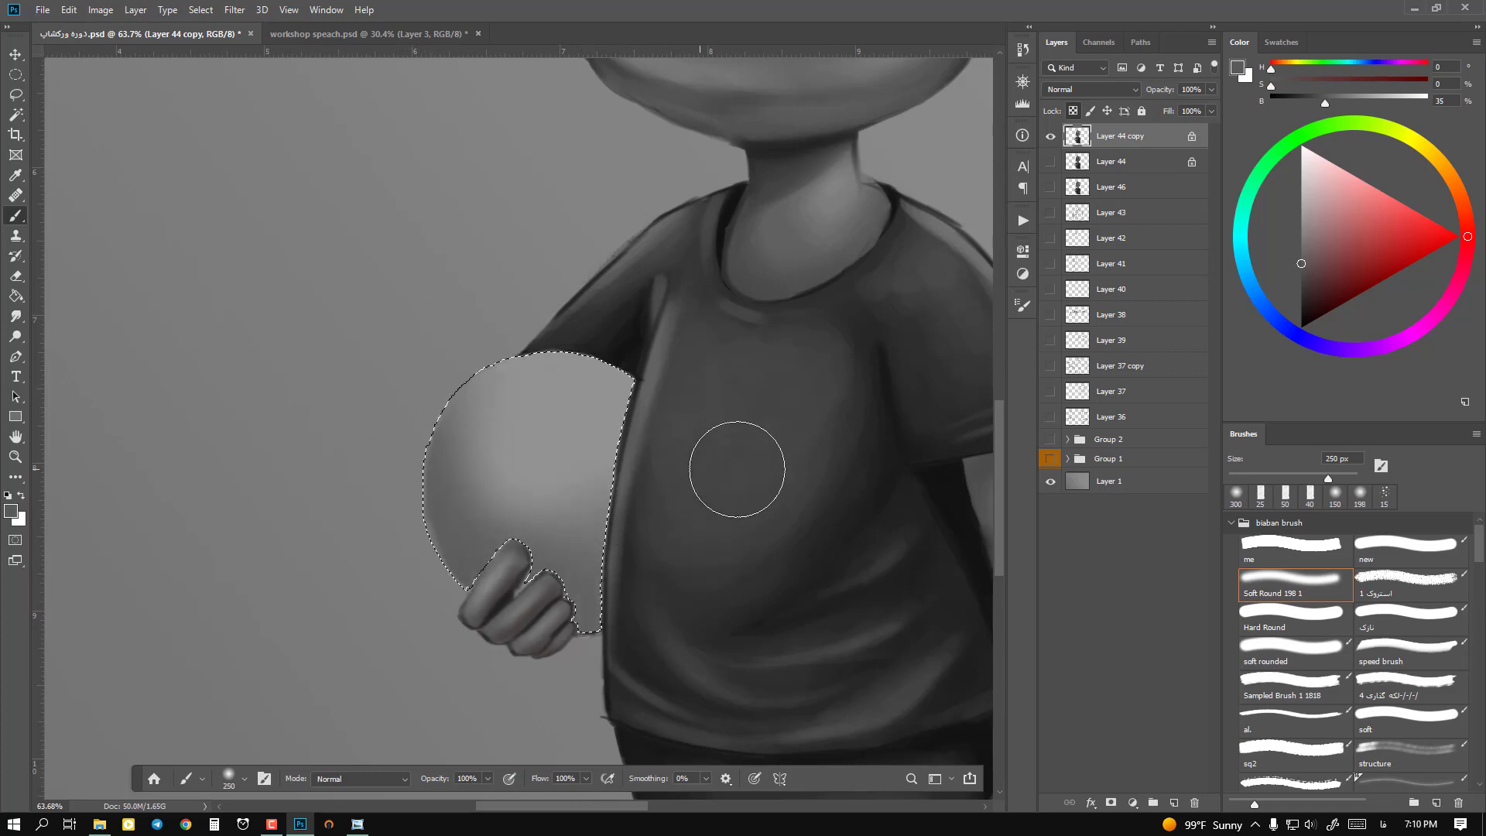
Step: Paint a darker shadow band down the ball's side next to the shirt with the new brush at 90 px
{"action": "left_click", "coordinate": [1380, 553]}
{"action": "key", "text": "bracketleft"}
{"action": "key", "text": "bracketleft"}
{"action": "key", "text": "bracketleft"}
{"action": "left_click_drag", "start_coordinate": [645, 379], "coordinate": [597, 596]}
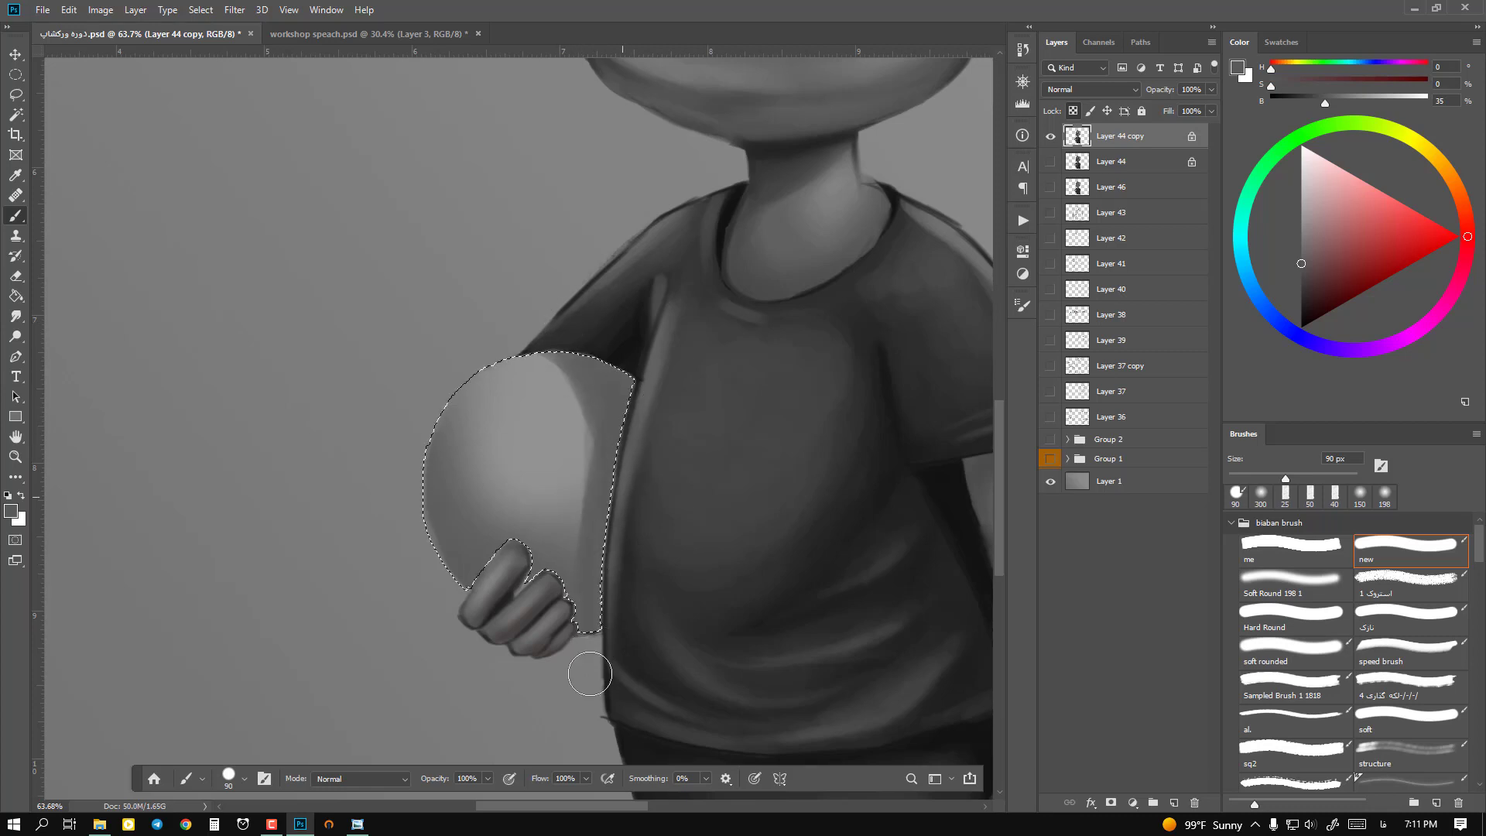
Step: Blend the ball's shadow edge and middle with grays sampled from the ball, at 49% and 58% brightness
{"action": "left_click", "coordinate": [568, 416], "text": "alt"}
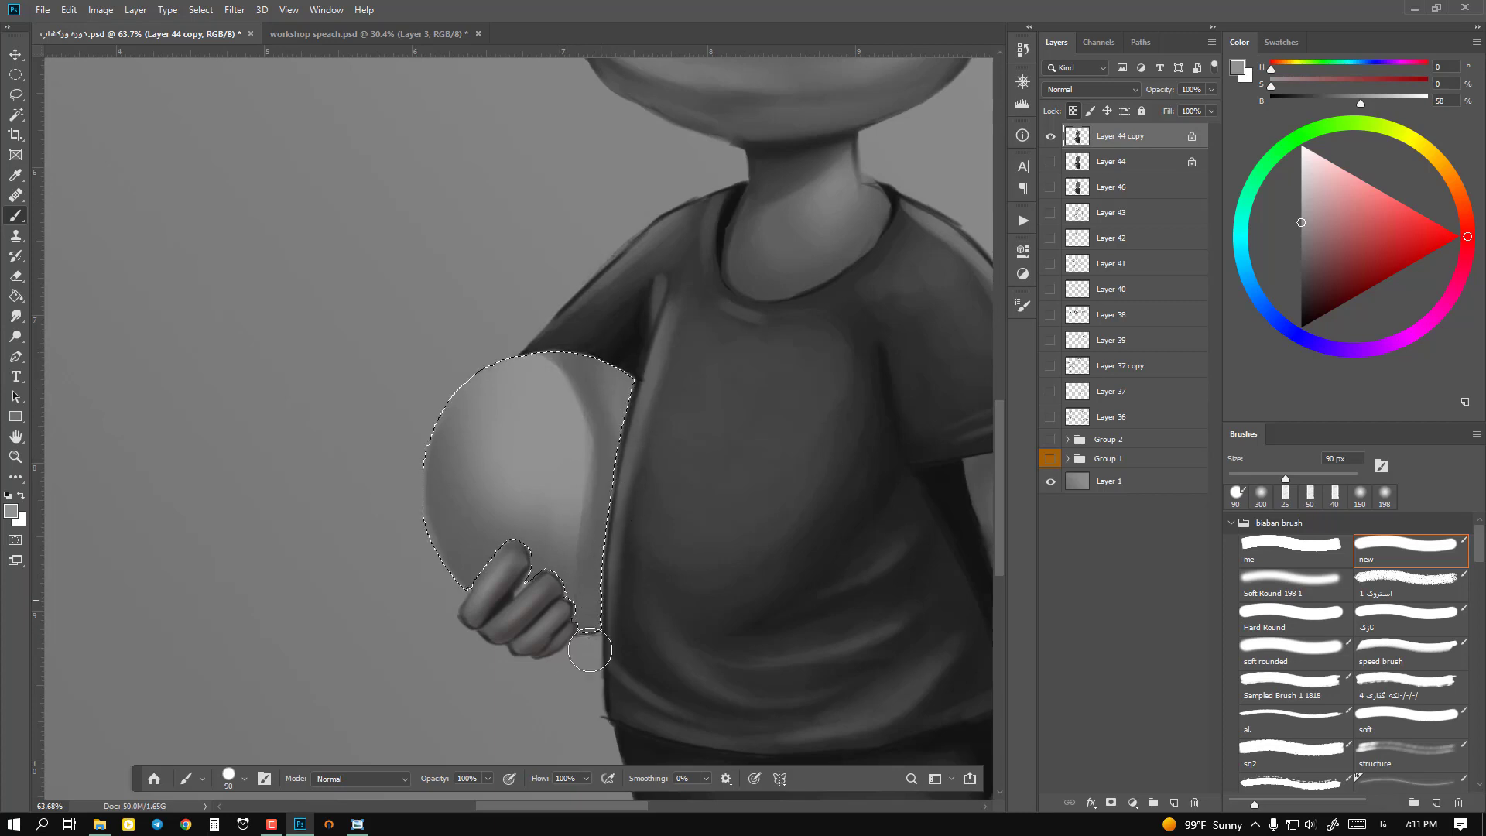
{"action": "mouse_move", "coordinate": [522, 429]}
{"action": "left_mouse_down"}
{"action": "mouse_move", "coordinate": [487, 454]}
{"action": "mouse_move", "coordinate": [489, 478]}
{"action": "left_mouse_up"}
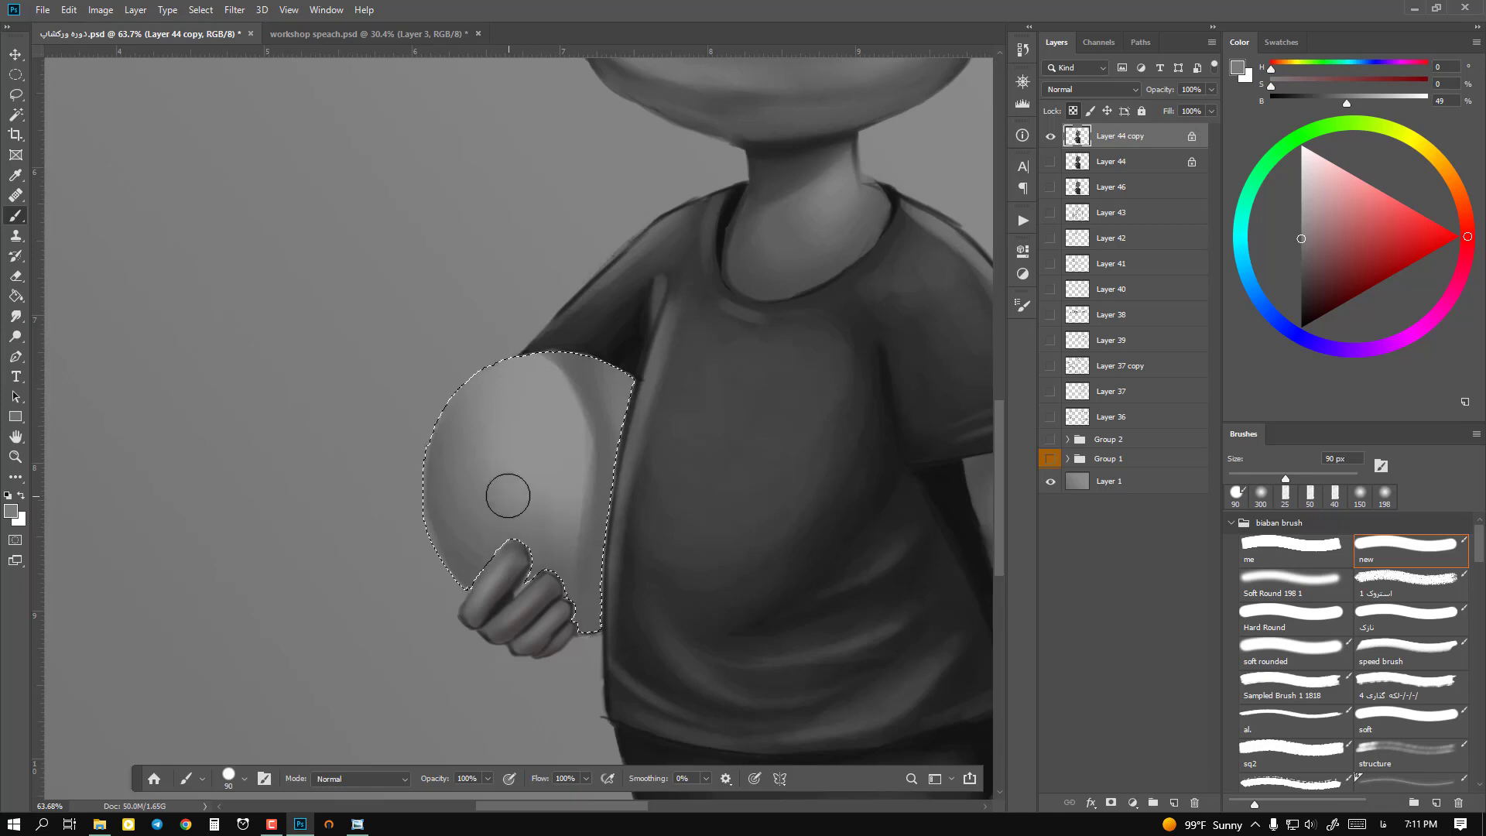
{"action": "left_click", "coordinate": [539, 421], "text": "alt"}
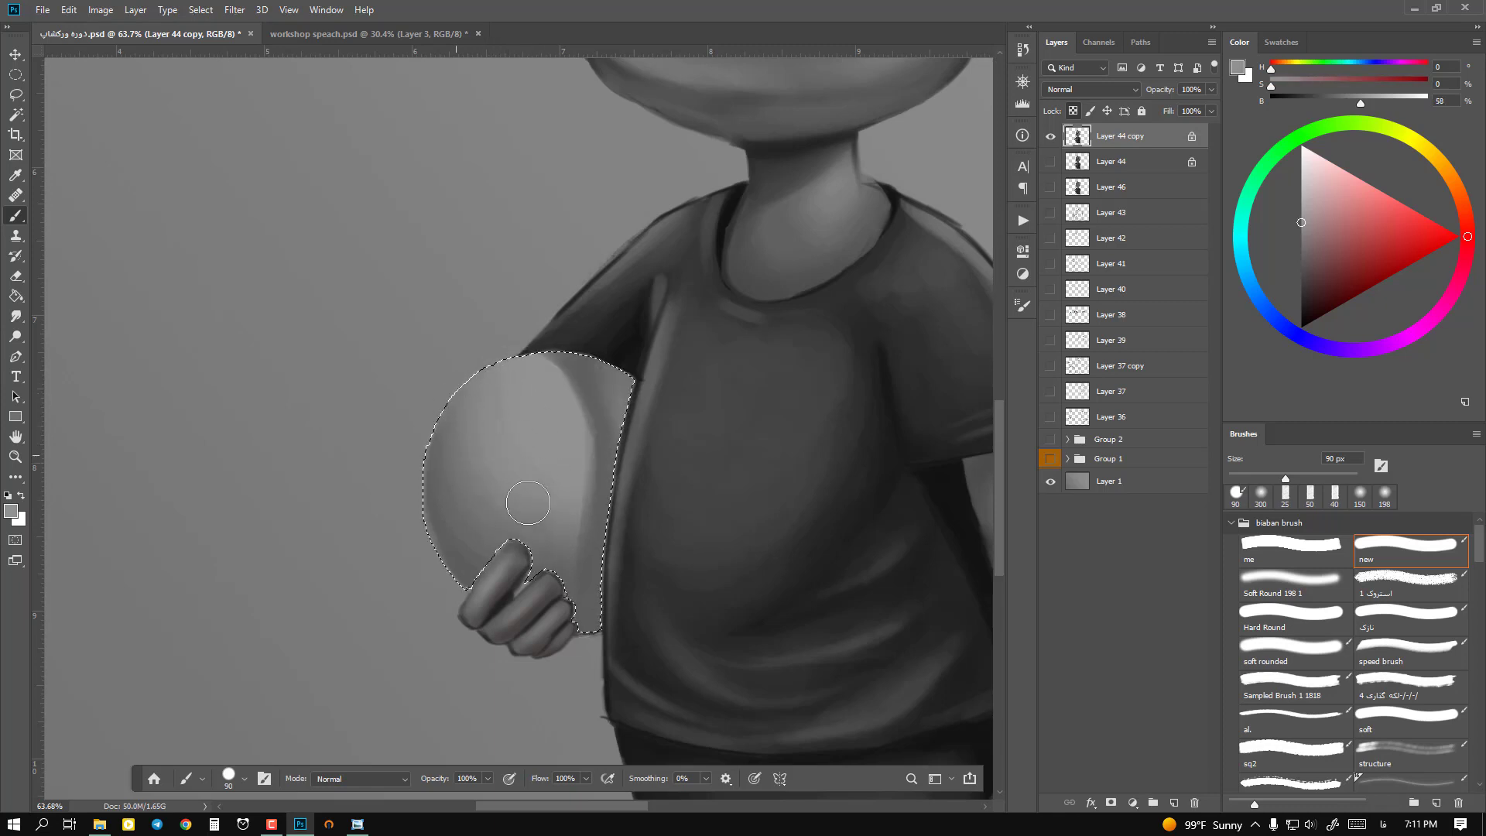
Step: Build up the light area on the ball's upper front in 68% gray, reducing the new brush to 70 px
{"action": "left_click", "coordinate": [569, 370], "text": "alt"}
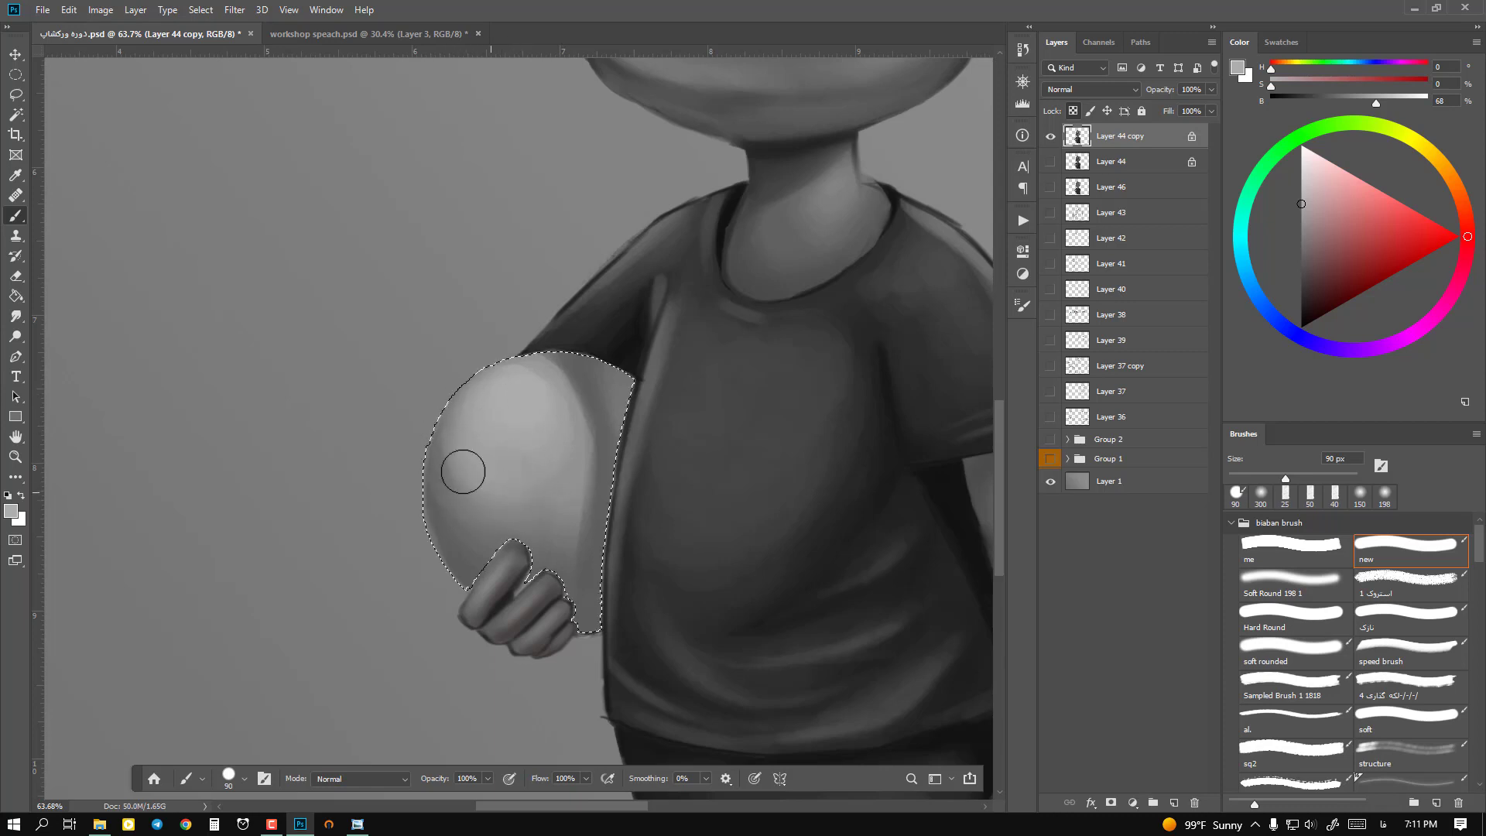
{"action": "left_click_drag", "start_coordinate": [567, 511], "coordinate": [488, 449]}
{"action": "key", "text": "bracketleft"}
{"action": "key", "text": "bracketleft"}
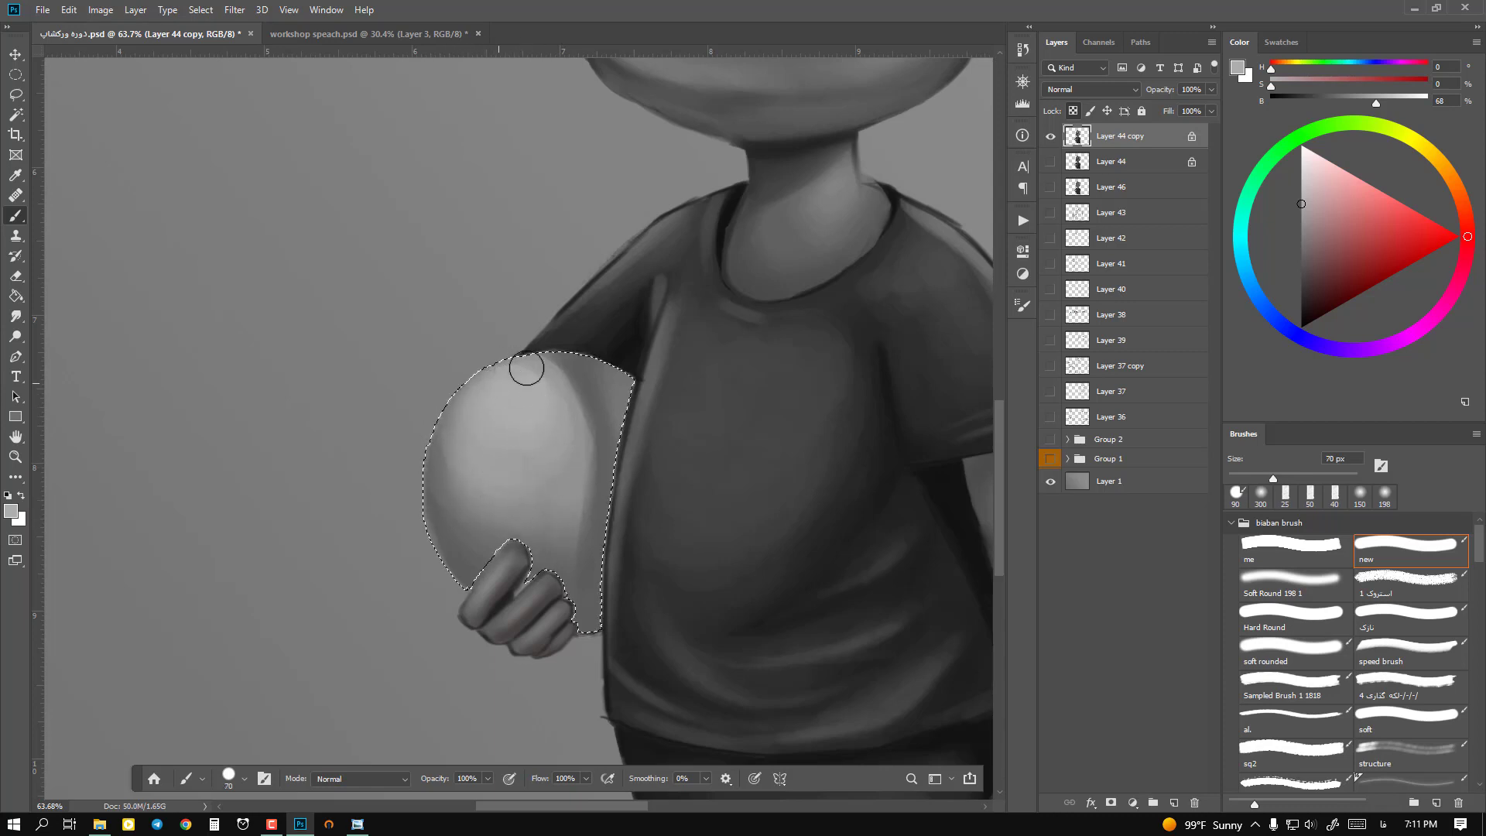
{"action": "mouse_move", "coordinate": [541, 395]}
{"action": "left_mouse_down"}
{"action": "mouse_move", "coordinate": [463, 380]}
{"action": "mouse_move", "coordinate": [440, 488]}
{"action": "mouse_move", "coordinate": [425, 487]}
{"action": "mouse_move", "coordinate": [423, 416]}
{"action": "mouse_move", "coordinate": [453, 575]}
{"action": "left_mouse_up"}
Step: Undo the last light strokes and try a thin light stroke along the ball's left edge at 40 px
{"action": "key", "text": "bracketleft"}
{"action": "key", "text": "bracketleft"}
{"action": "key", "text": "bracketleft"}
{"action": "key", "text": "bracketleft"}
{"action": "key", "text": "ctrl+z"}
{"action": "key", "text": "ctrl+z"}
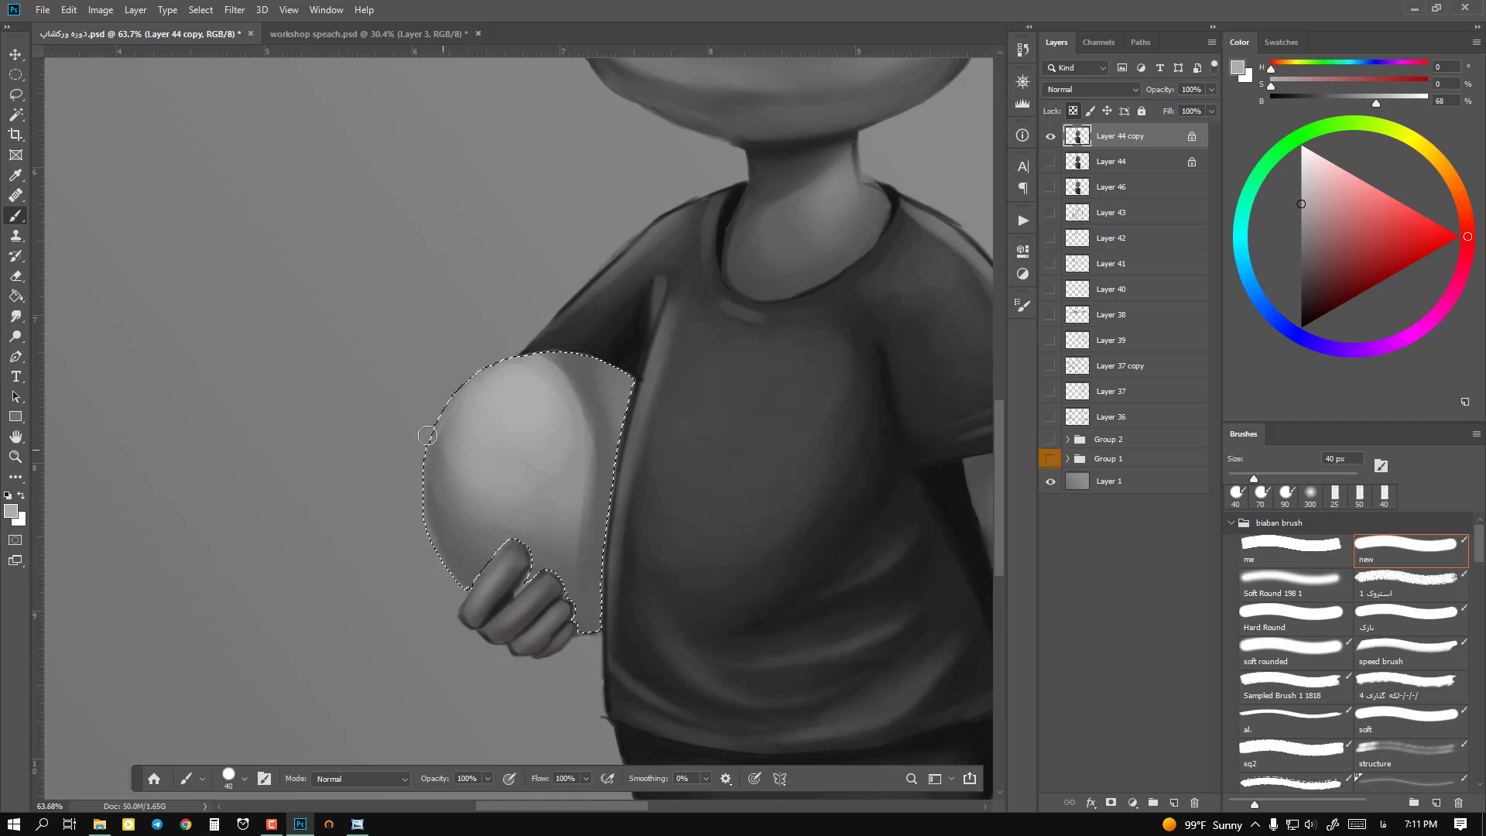
{"action": "left_click_drag", "start_coordinate": [427, 435], "coordinate": [423, 492]}
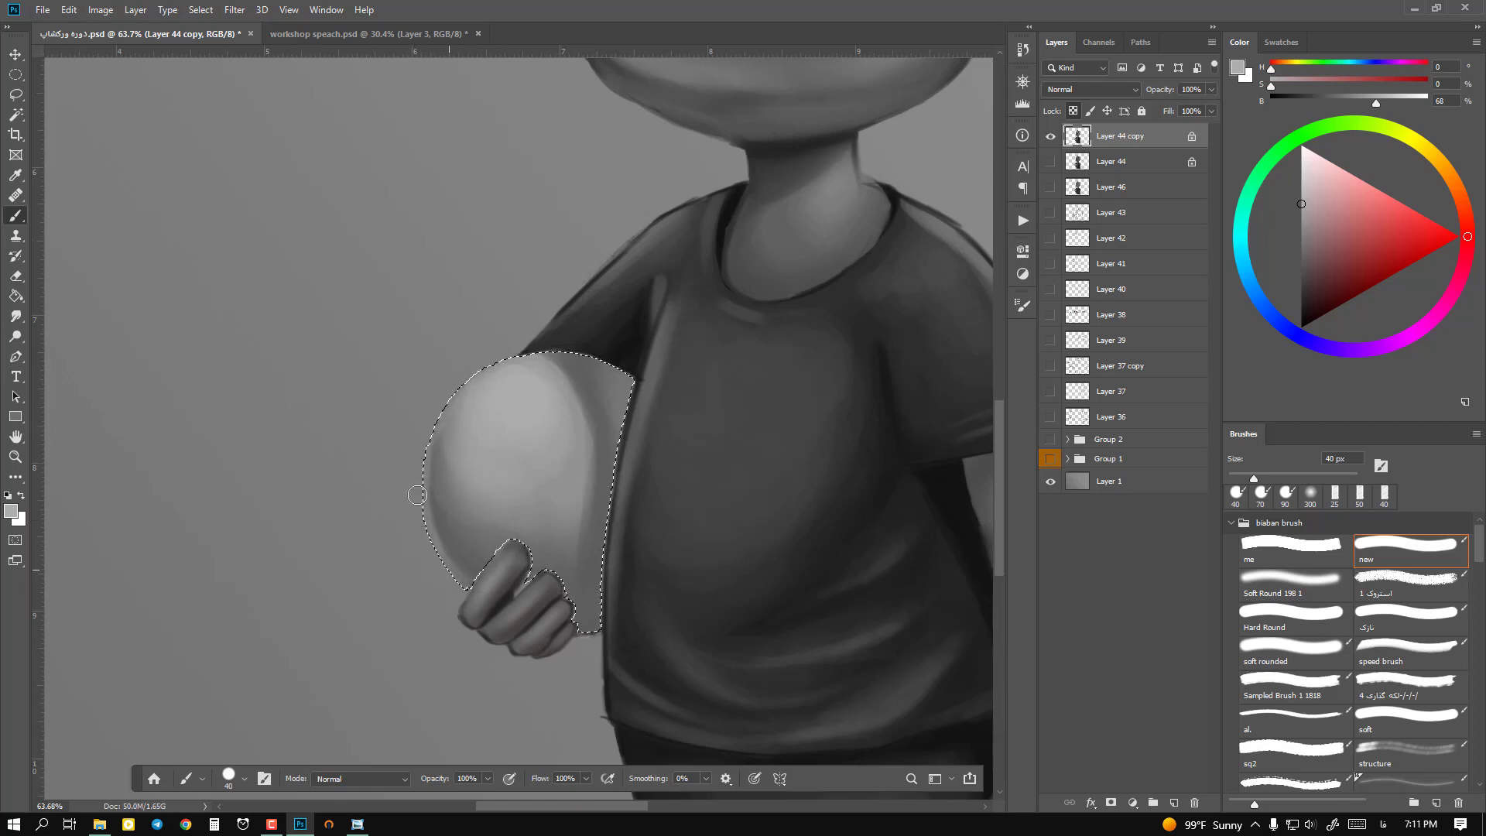
{"action": "key", "text": "ctrl+z"}
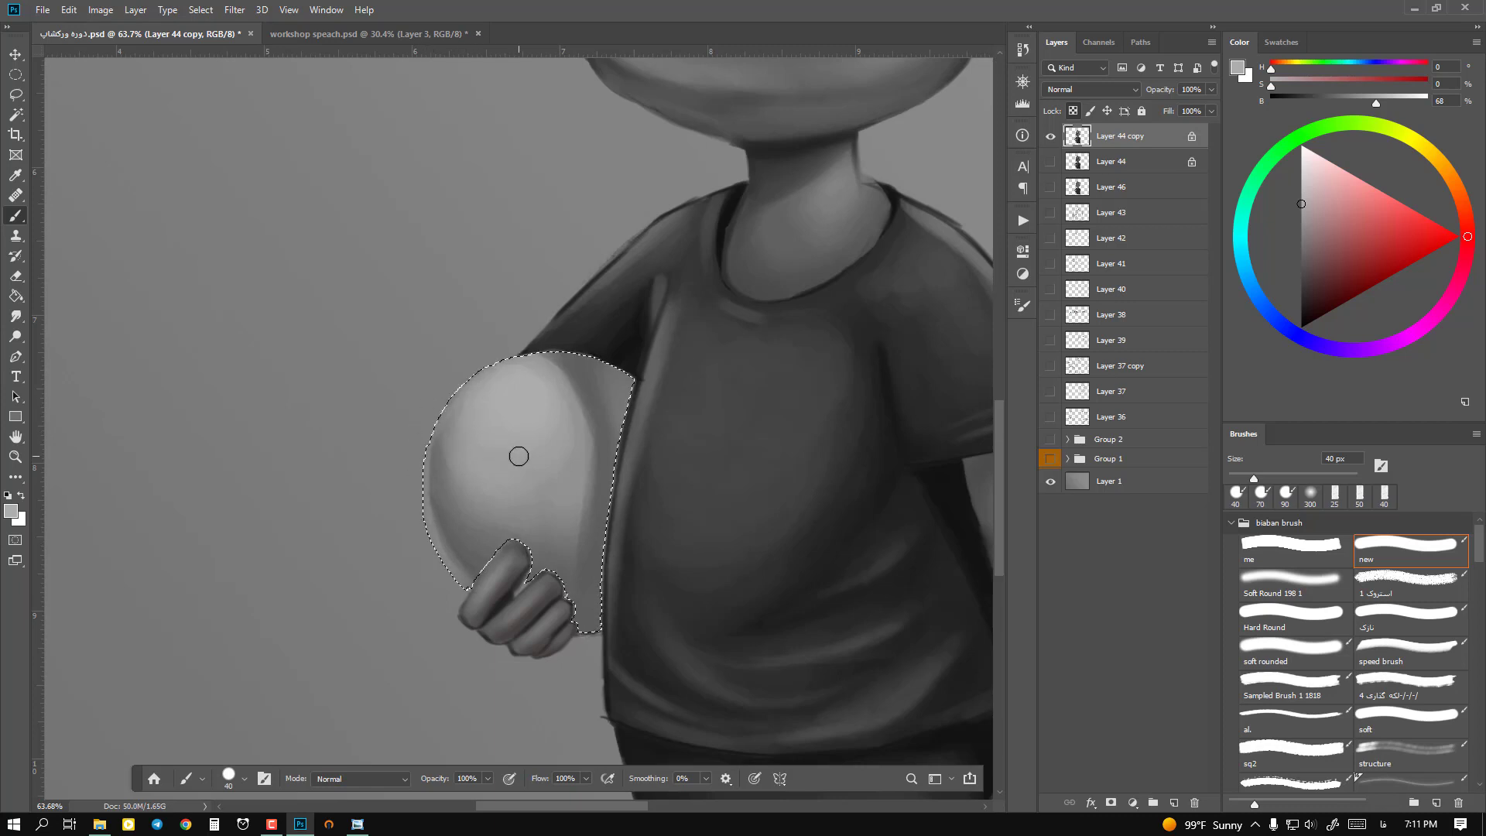
Step: Deselect the ball and paint its lower edge between the fingers and the shirt in sampled 20% gray at 40 px
{"action": "key", "text": "ctrl+d"}
{"action": "key", "text": "z"}
{"action": "left_click_drag", "start_coordinate": [735, 401], "coordinate": [635, 399]}
{"action": "key", "text": "z"}
{"action": "left_click_drag", "start_coordinate": [647, 518], "coordinate": [679, 513]}
{"action": "key", "text": "b"}
{"action": "left_click", "coordinate": [661, 523], "text": "alt"}
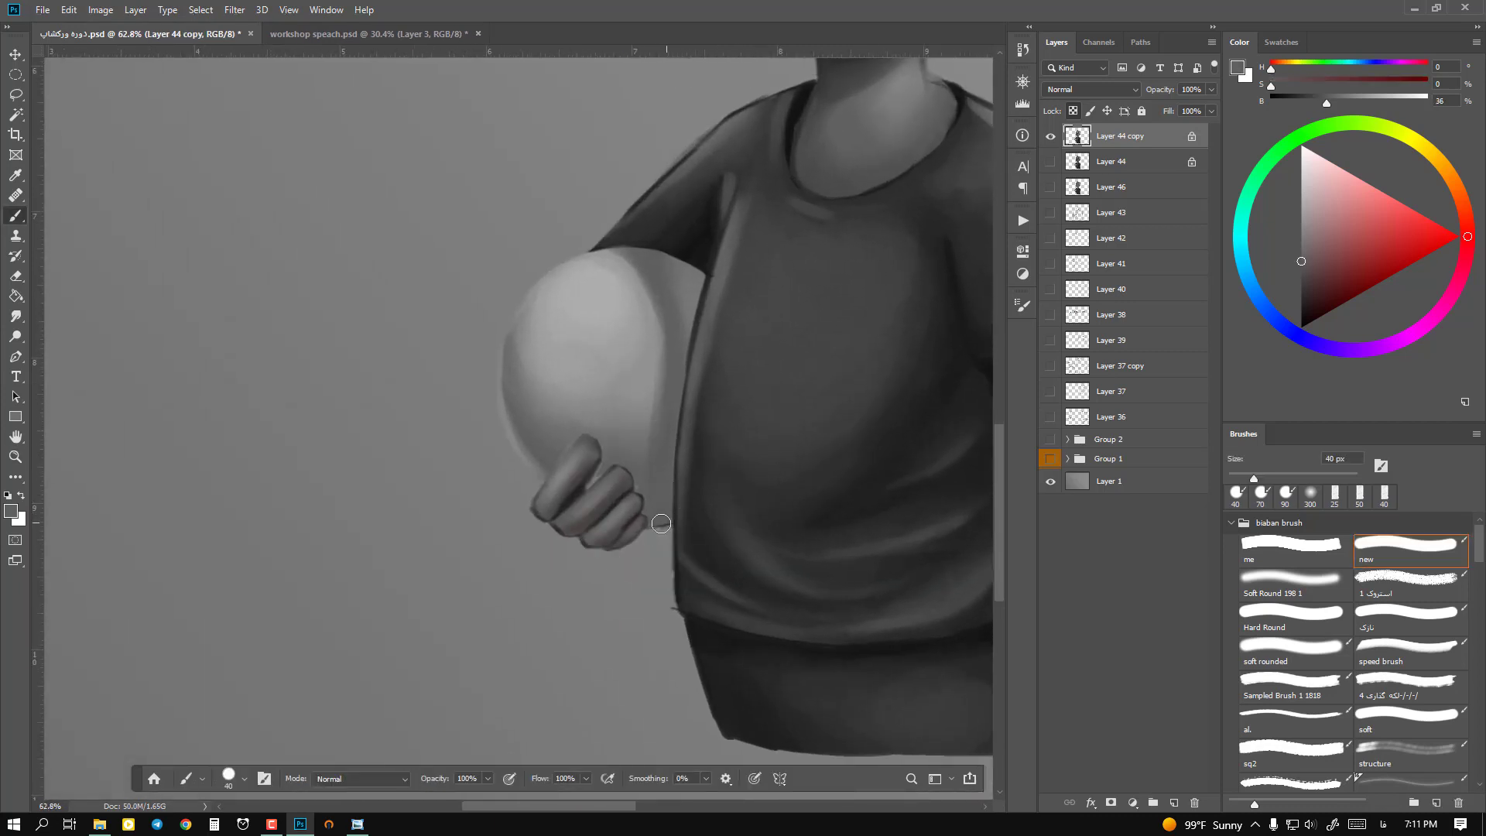
{"action": "left_click", "coordinate": [665, 524], "text": "alt"}
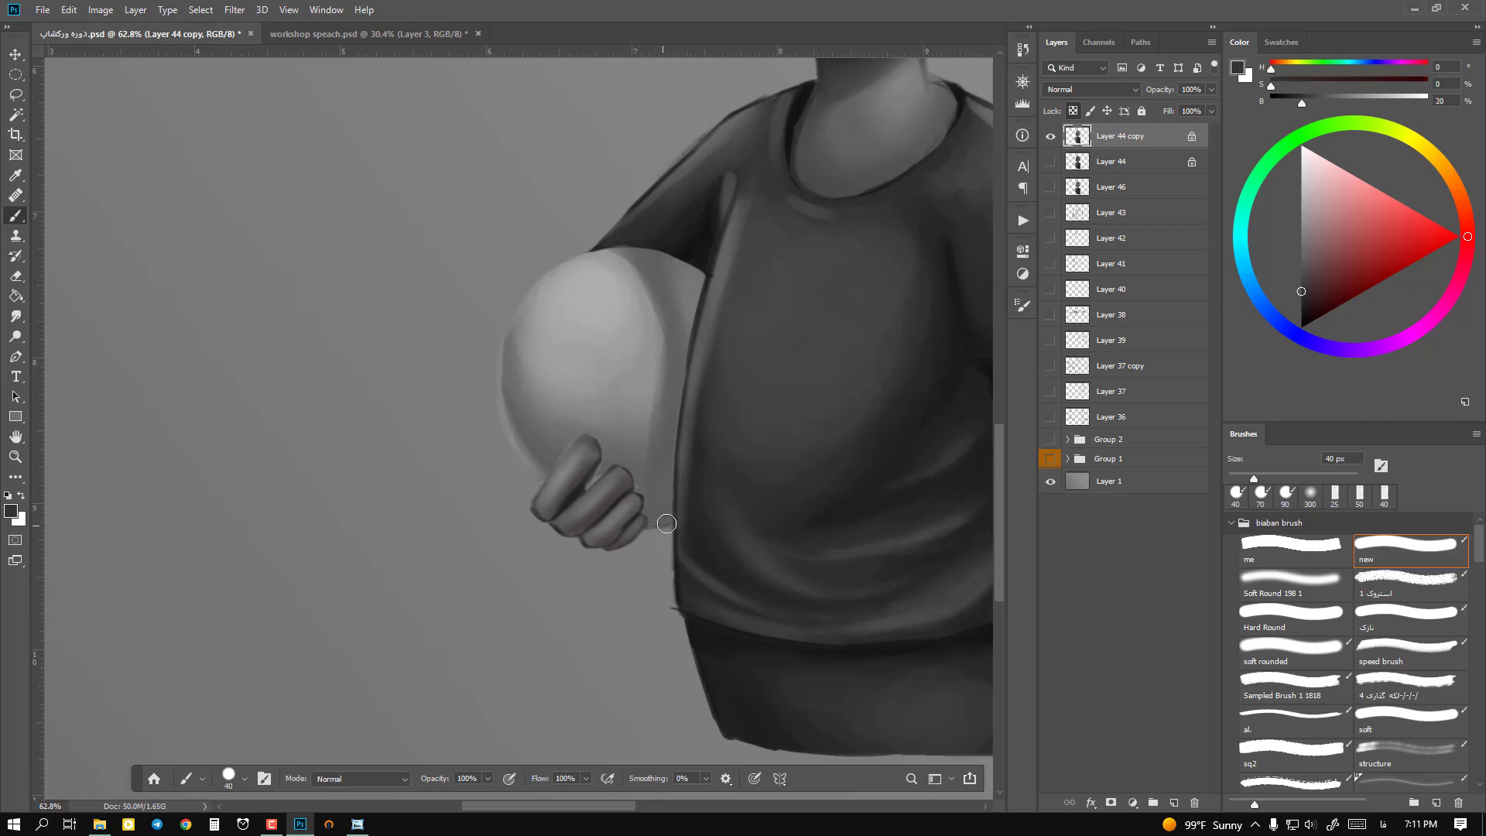
{"action": "mouse_move", "coordinate": [666, 524]}
{"action": "left_mouse_down"}
{"action": "mouse_move", "coordinate": [654, 518]}
{"action": "mouse_move", "coordinate": [668, 508]}
{"action": "left_mouse_up"}
Step: Unlock transparent pixels and trim the ball's lower edge between the fingers and the shirt with the Eraser
{"action": "key", "text": "slash"}
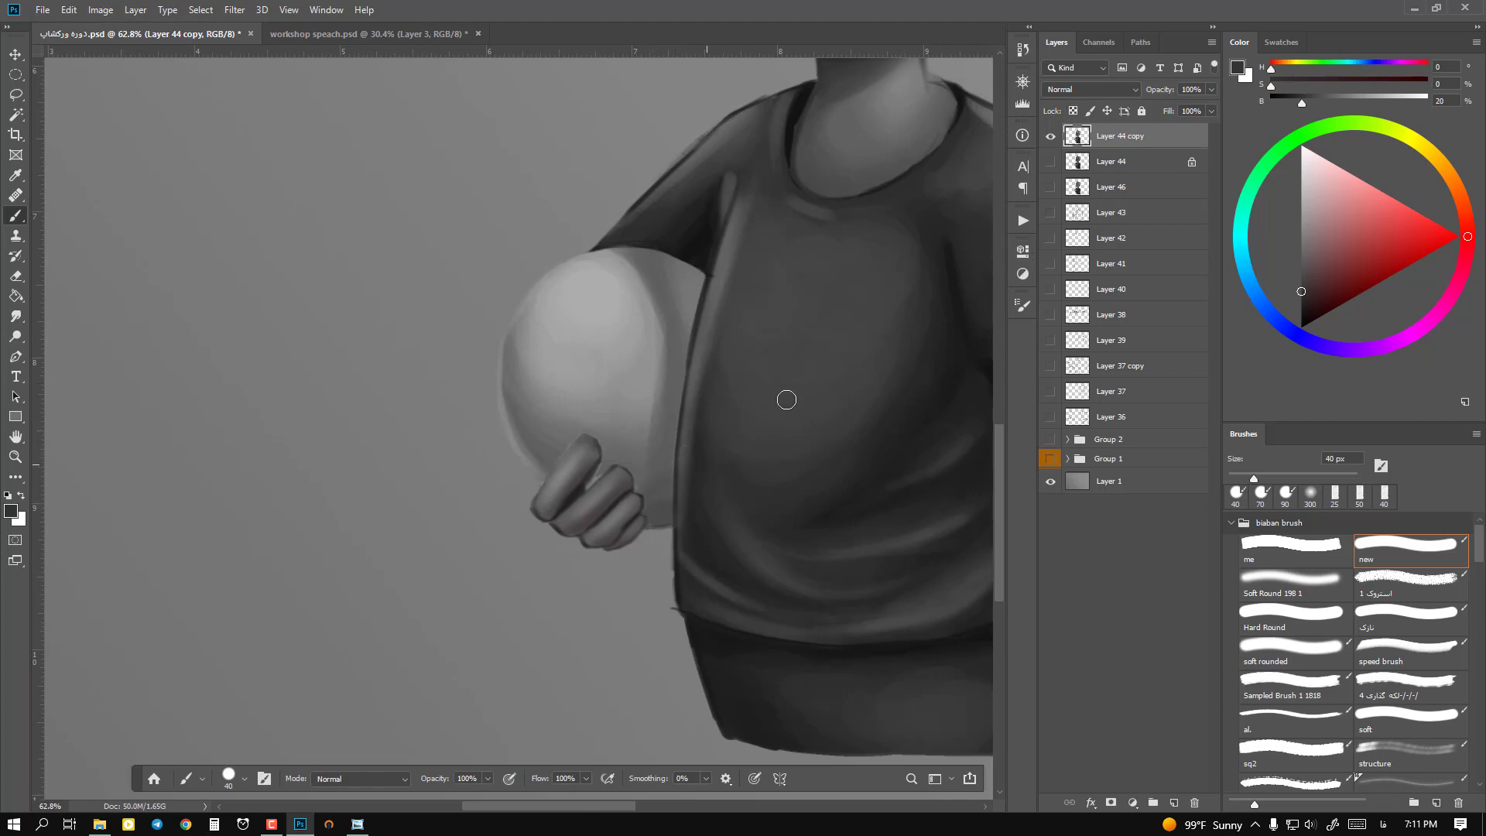
{"action": "key", "text": "e"}
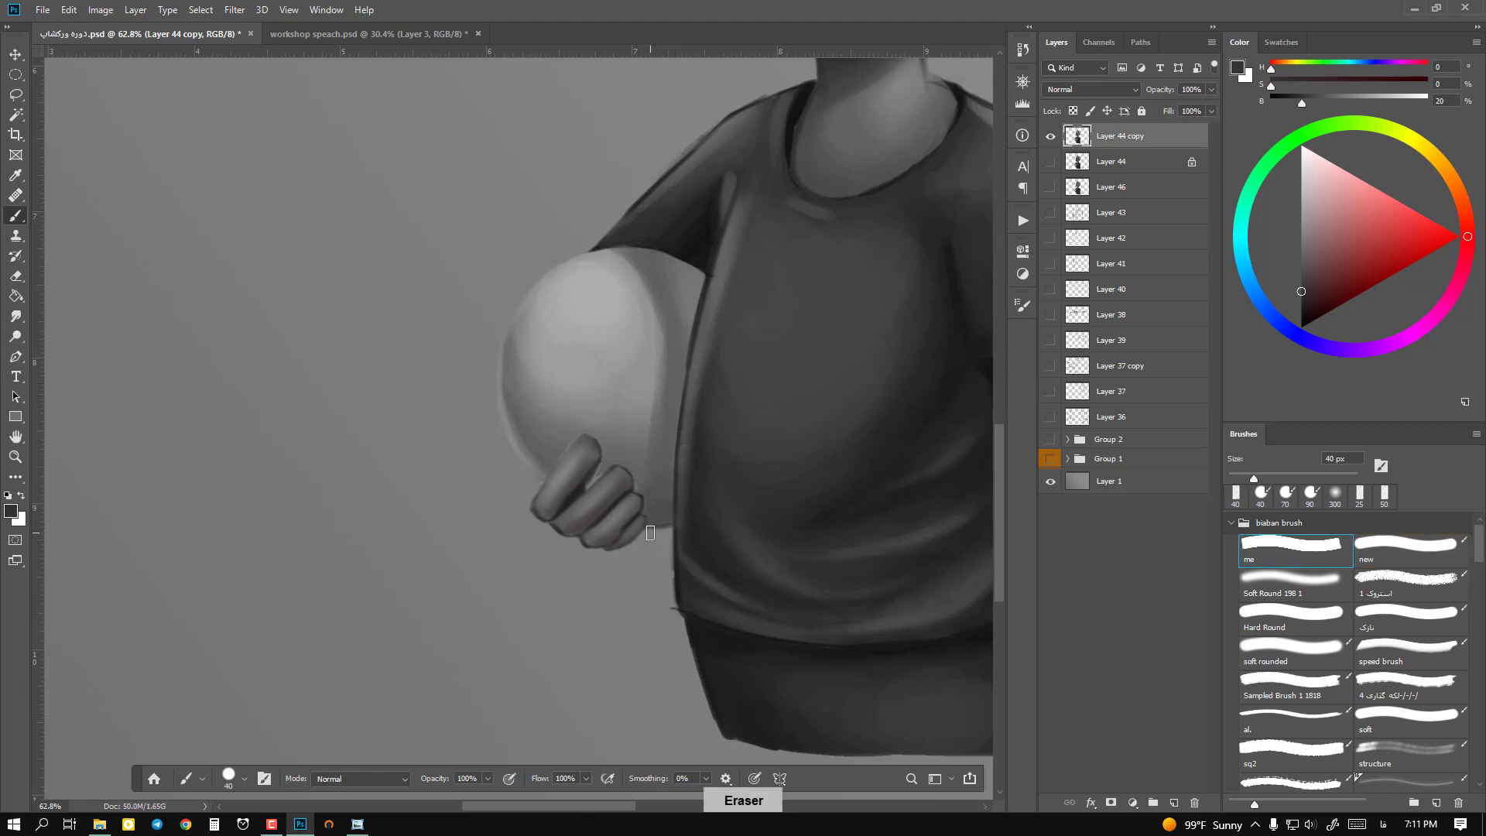
{"action": "left_click_drag", "start_coordinate": [657, 523], "coordinate": [652, 524]}
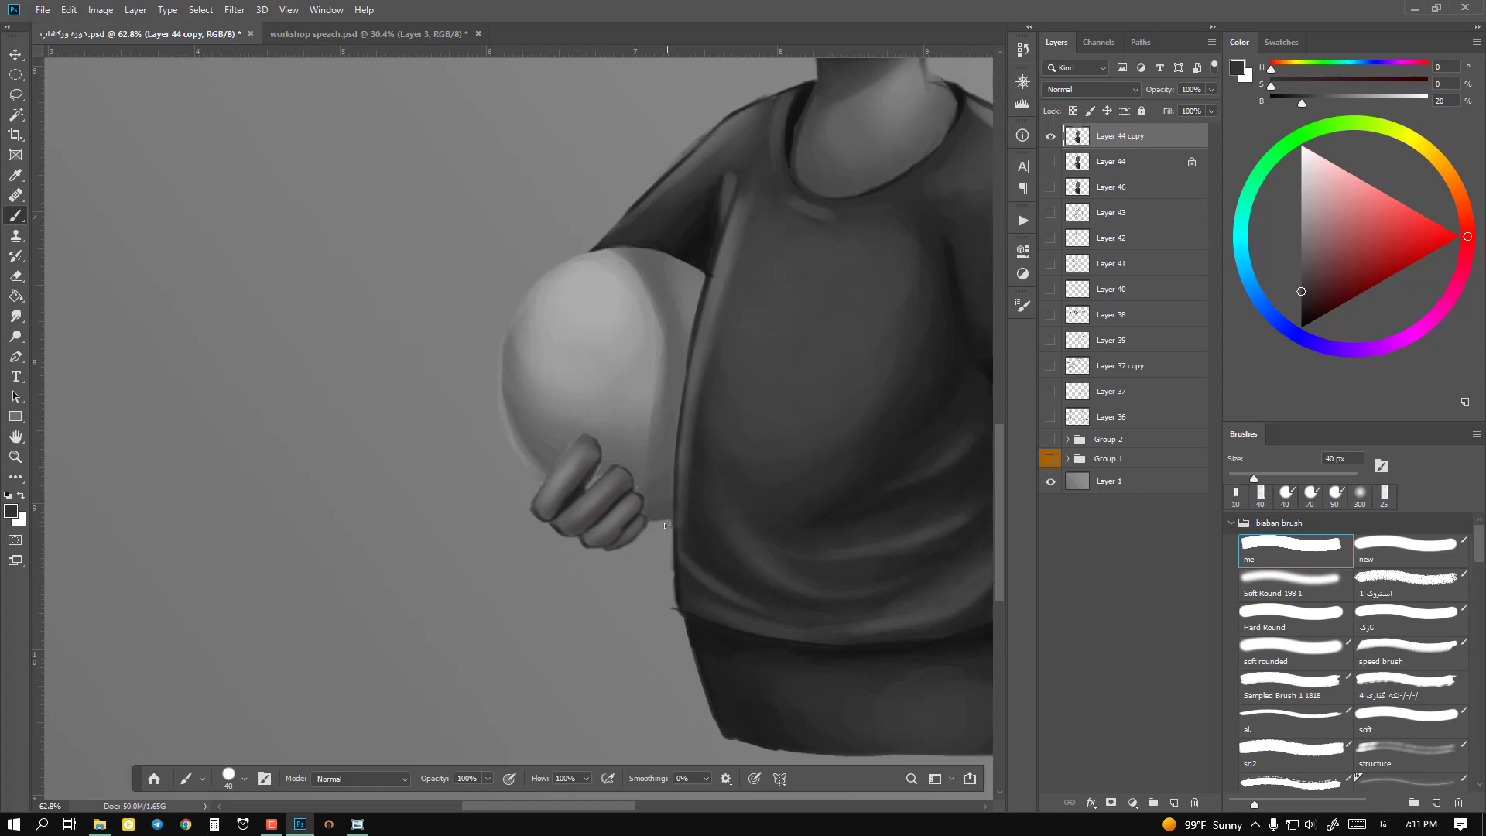
{"action": "key", "text": "z"}
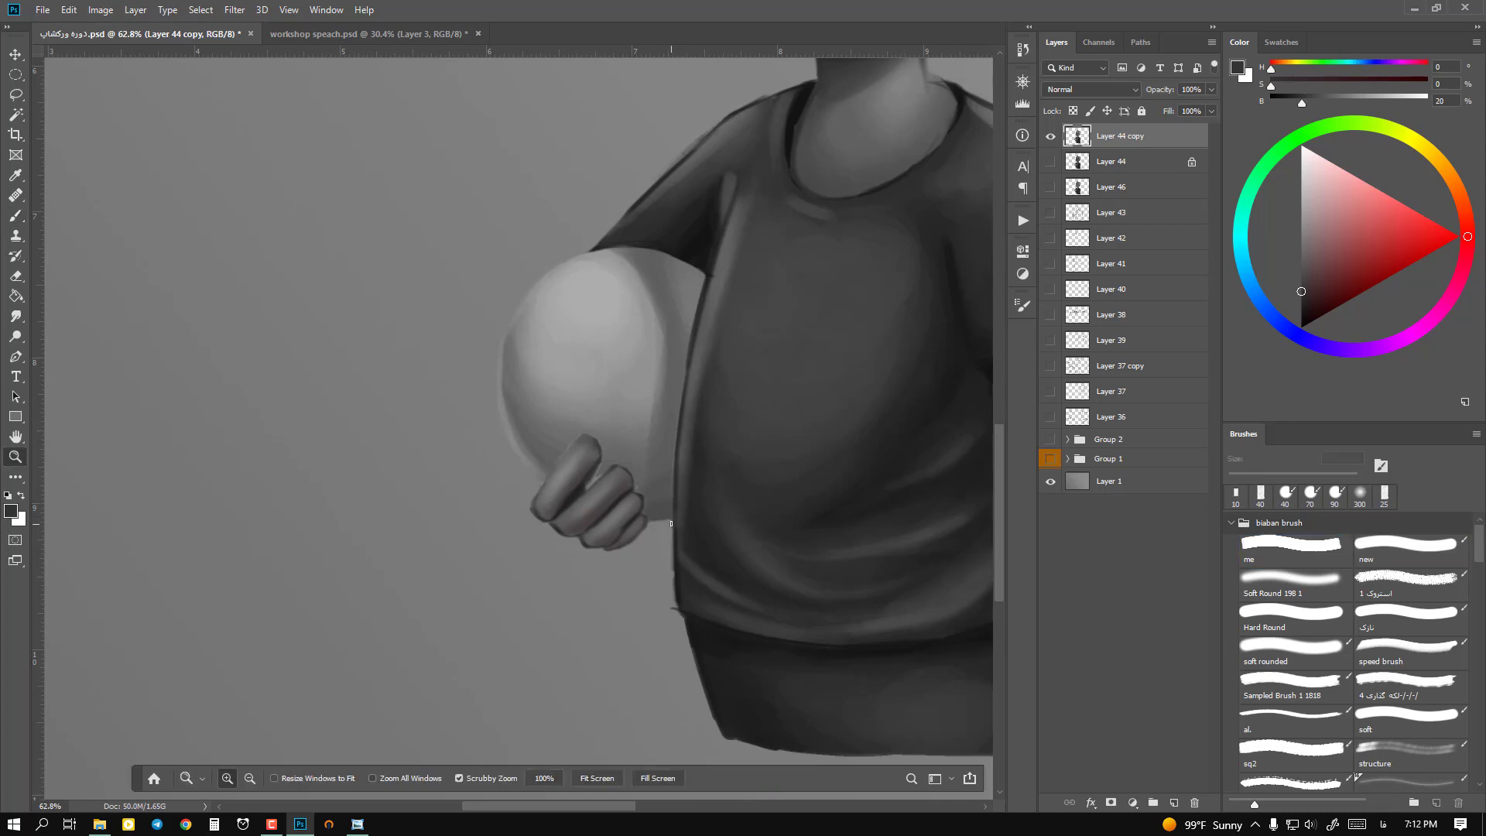
{"action": "key", "text": "b"}
Step: Duplicate the Layer 44 copy character layer and hide the original beneath it
{"action": "left_click_drag", "start_coordinate": [683, 514], "coordinate": [626, 495]}
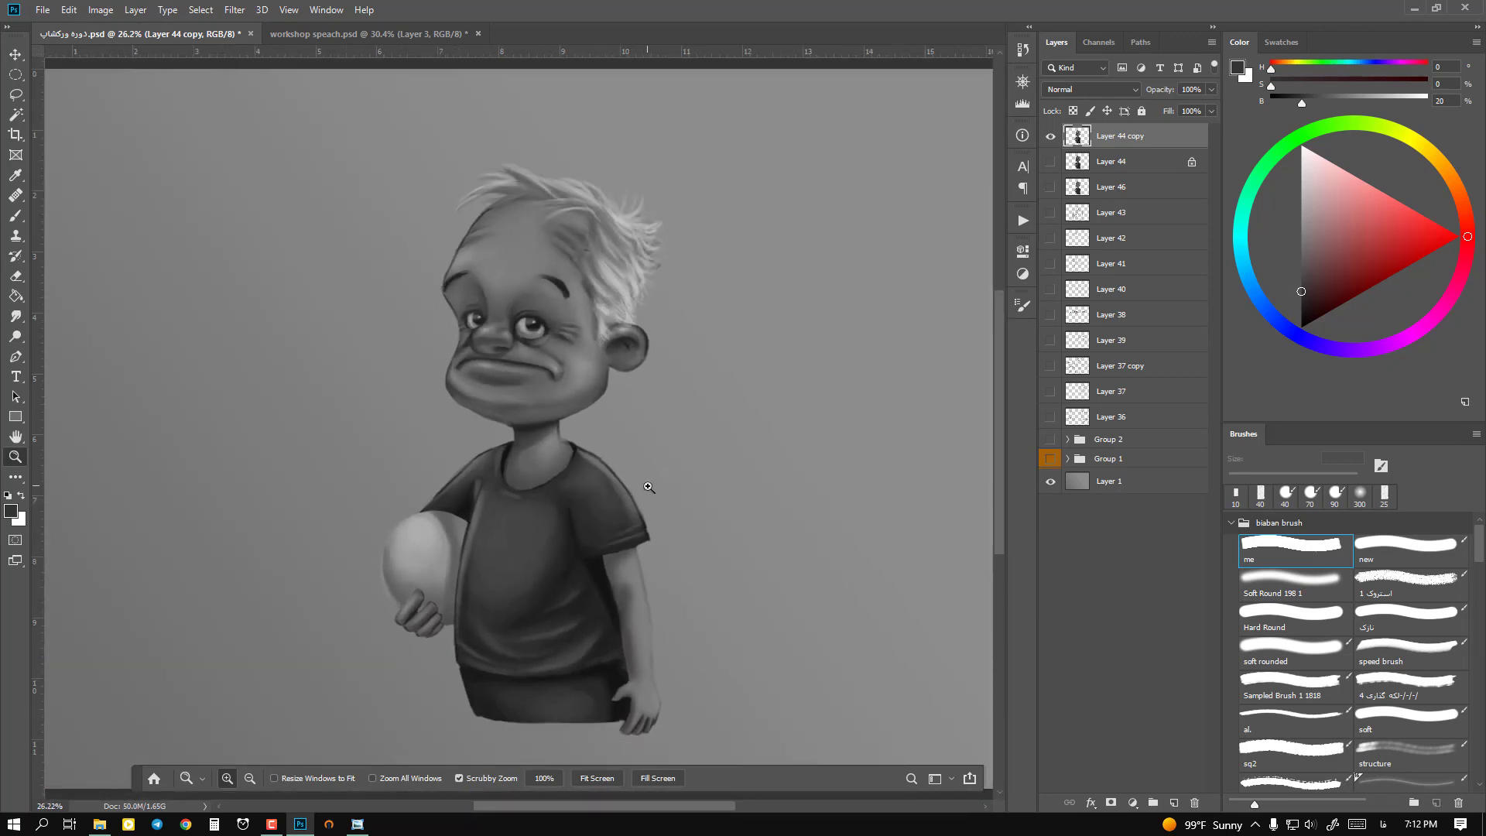
{"action": "left_click_drag", "start_coordinate": [600, 531], "coordinate": [1034, 286]}
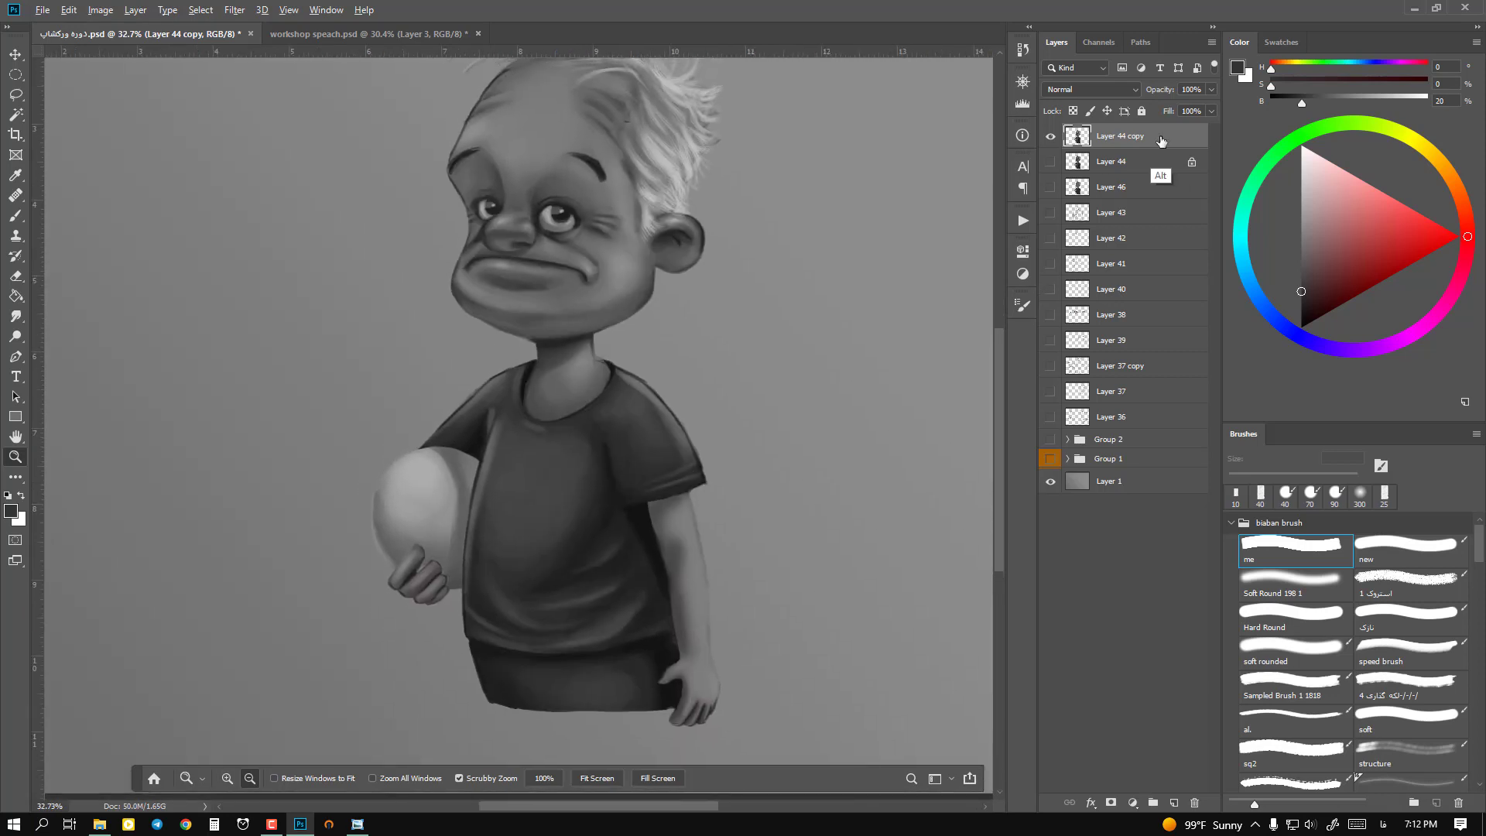
{"action": "key", "text": "ctrl+j"}
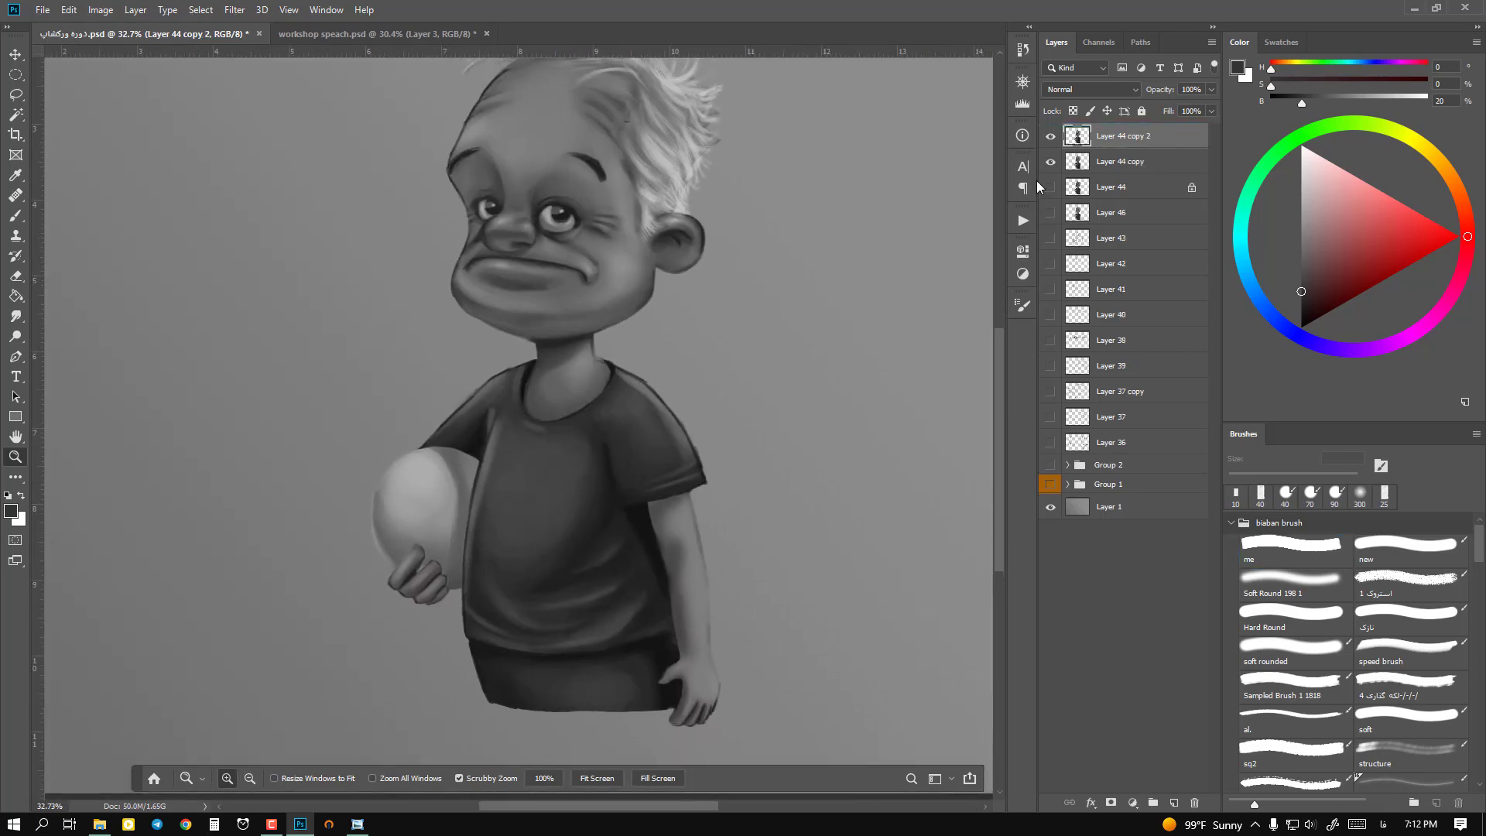
{"action": "left_click", "coordinate": [1050, 161]}
Step: Darken the shirt's side and far sleeve with Soft Round 198 1 in Multiply mode, at 400 px in 33% gray
{"action": "key", "text": "b"}
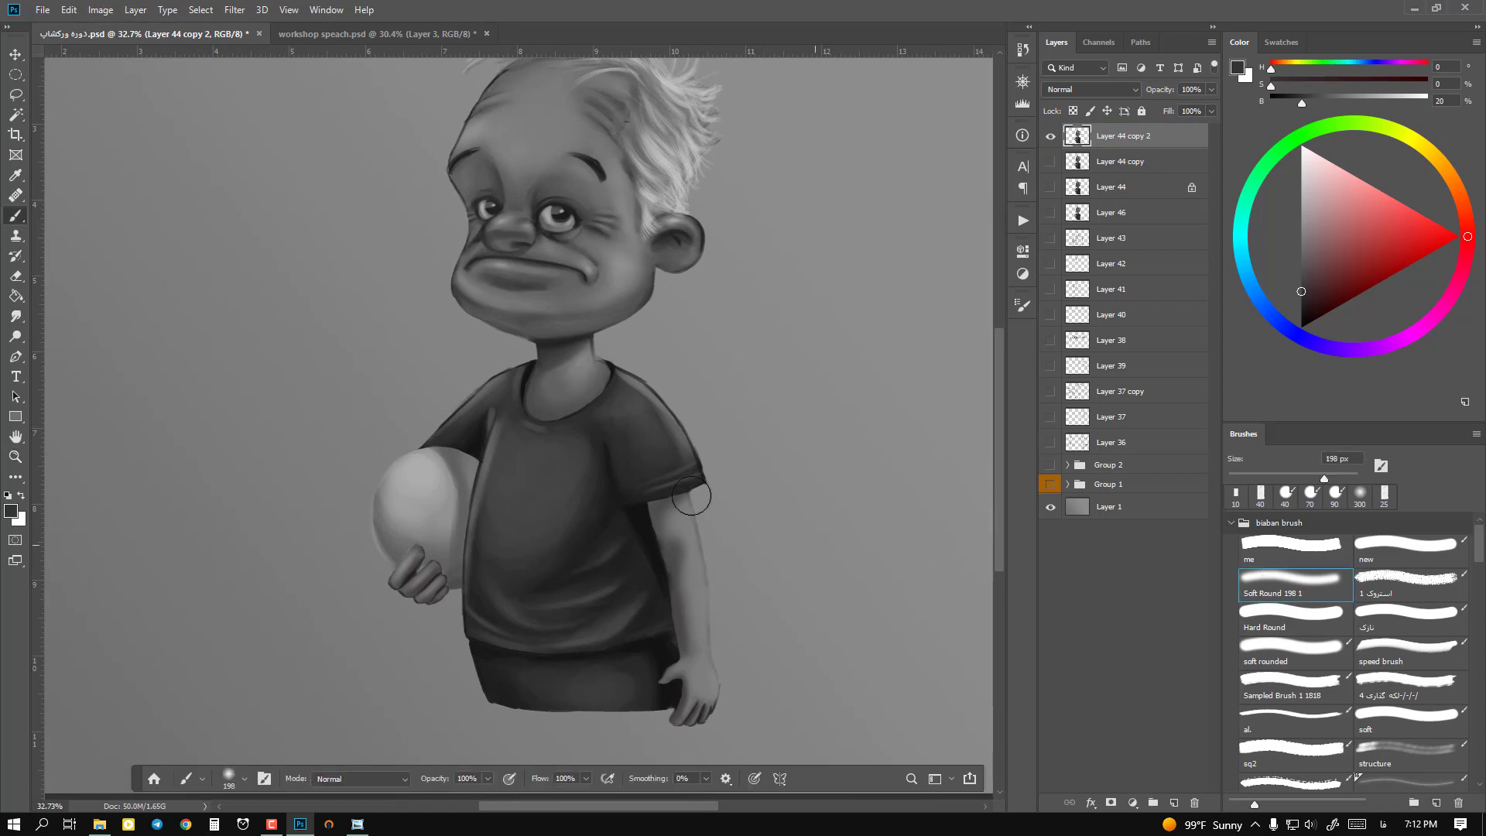
{"action": "left_click", "coordinate": [359, 779]}
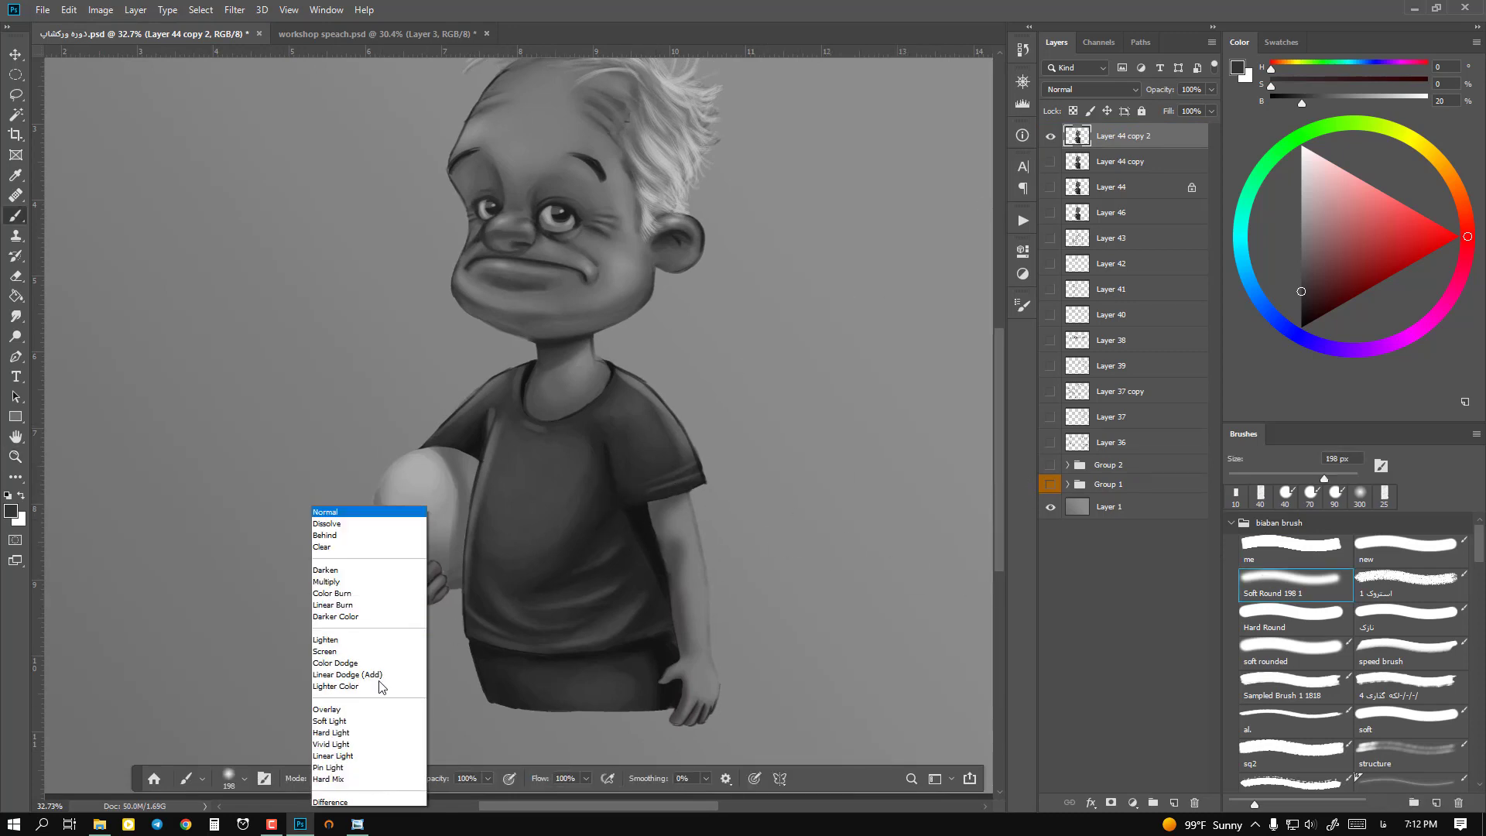
{"action": "left_click", "coordinate": [344, 485]}
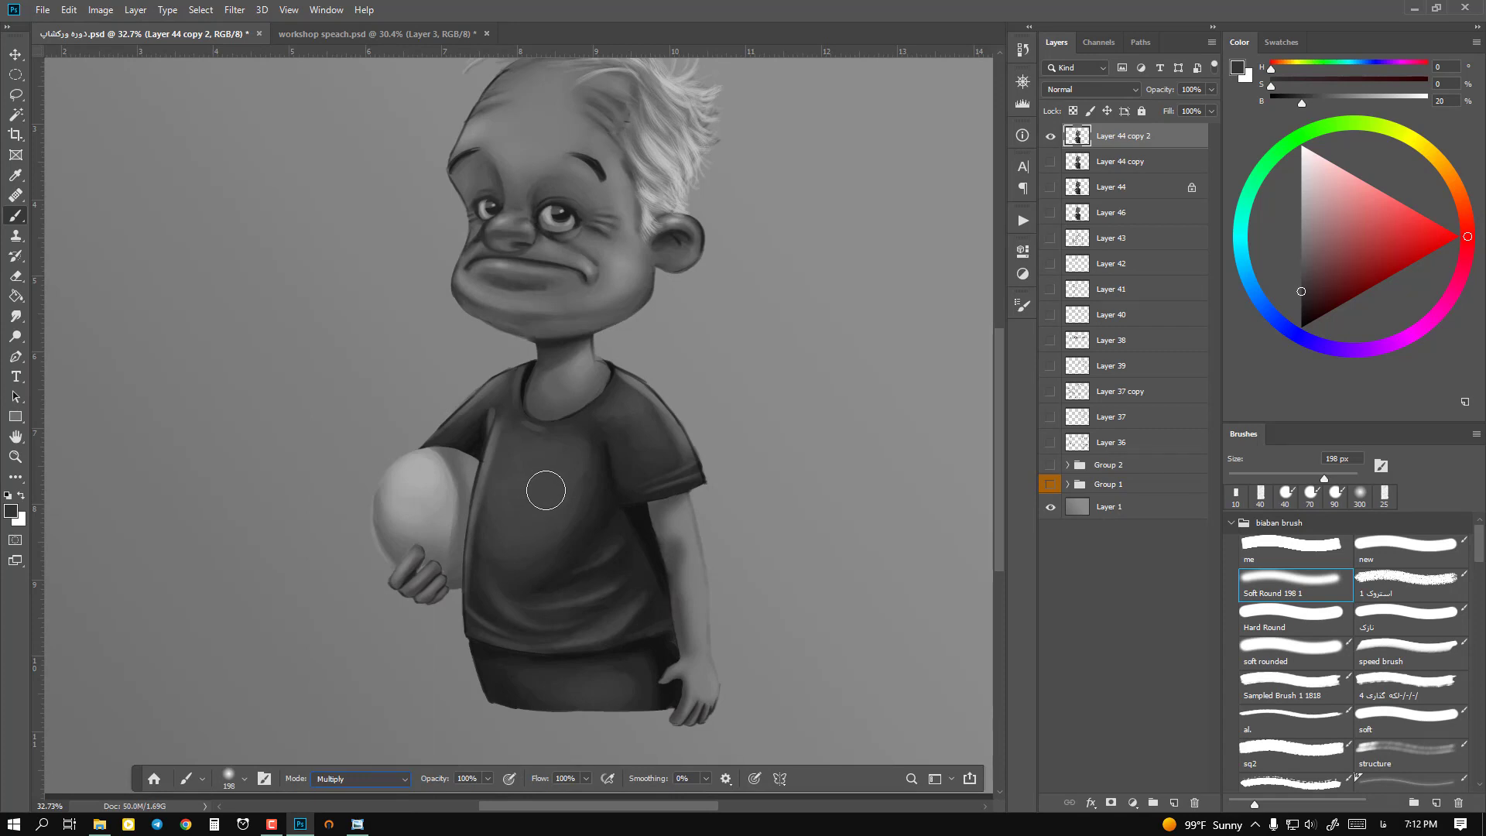
{"action": "left_click", "coordinate": [546, 486], "text": "alt"}
{"action": "left_click", "coordinate": [1300, 272]}
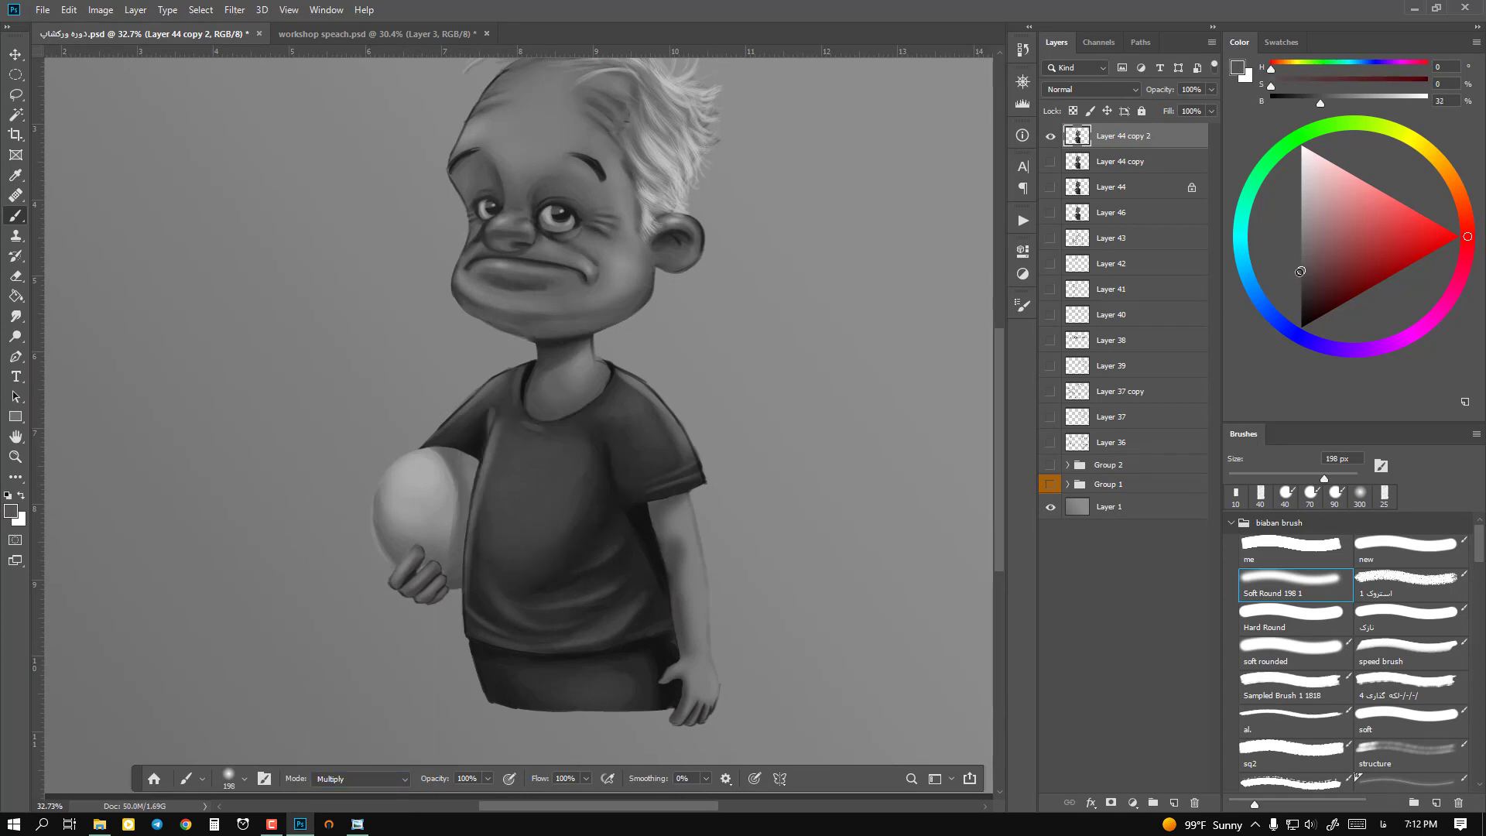
{"action": "left_click", "coordinate": [1300, 268]}
{"action": "key", "text": "bracketright"}
{"action": "key", "text": "bracketright"}
{"action": "key", "text": "bracketright"}
{"action": "key", "text": "bracketright"}
{"action": "key", "text": "bracketright"}
{"action": "key", "text": "bracketright"}
{"action": "key", "text": "bracketright"}
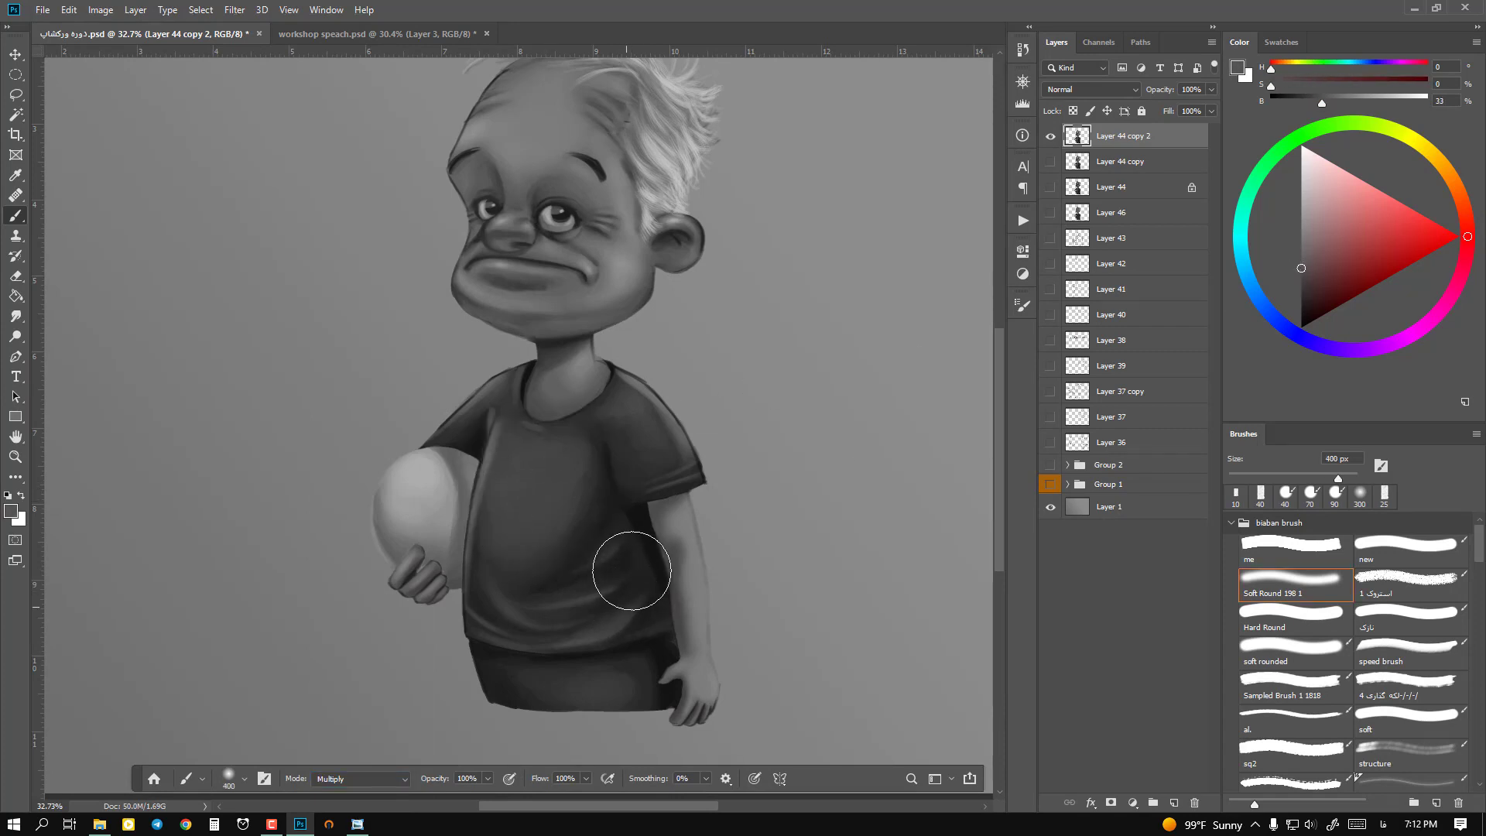
{"action": "left_click_drag", "start_coordinate": [630, 571], "coordinate": [590, 559]}
{"action": "mouse_move", "coordinate": [614, 448]}
{"action": "left_mouse_down"}
{"action": "mouse_move", "coordinate": [635, 488]}
{"action": "mouse_move", "coordinate": [681, 472]}
{"action": "left_mouse_up"}
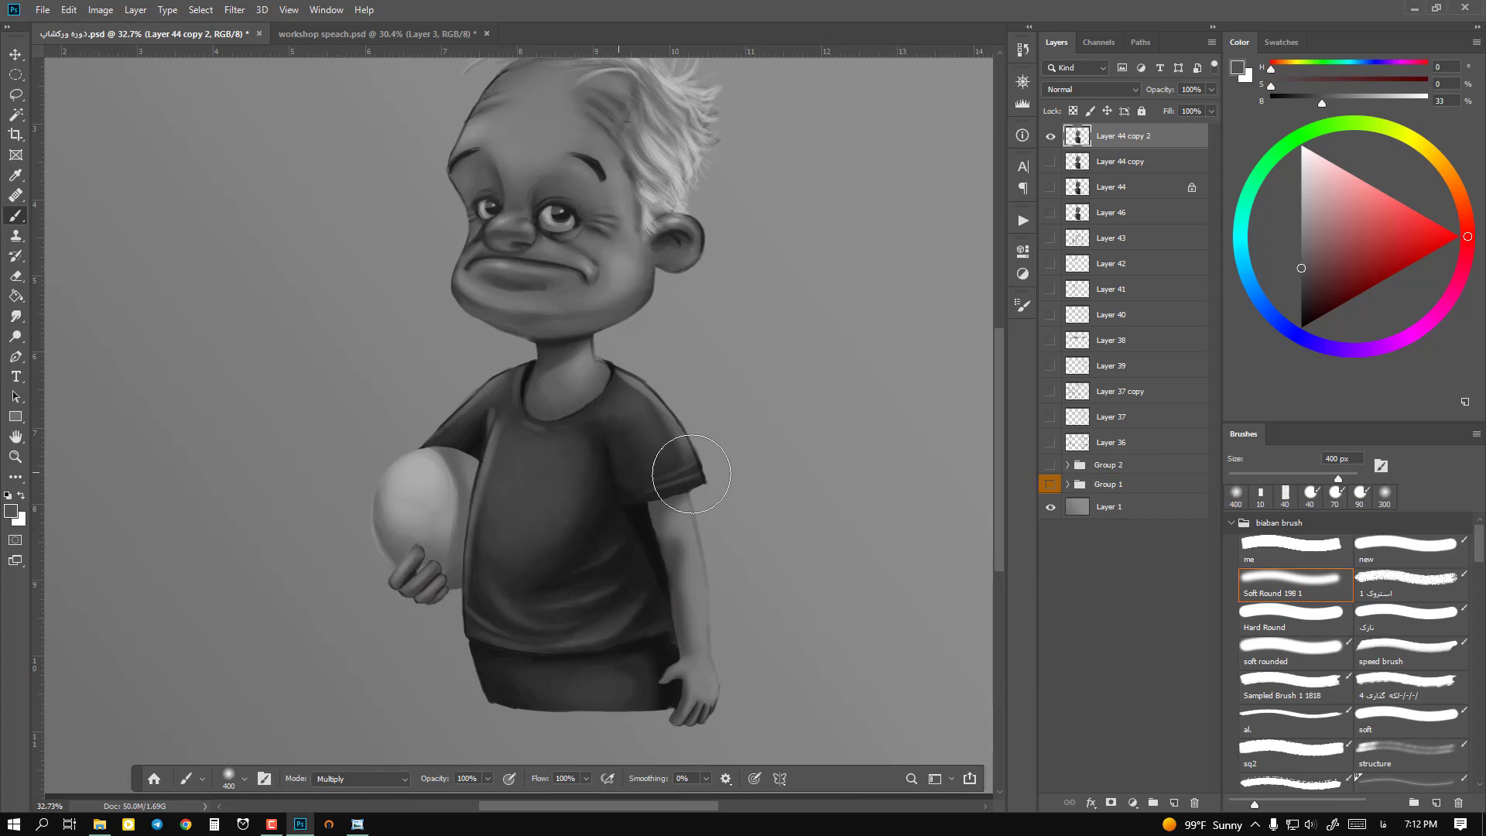
Step: Deepen the shadows on the shoulder above the ball, the shirt hem and the shorts at 175 px
{"action": "key", "text": "bracketleft"}
{"action": "key", "text": "bracketleft"}
{"action": "key", "text": "bracketleft"}
{"action": "key", "text": "bracketleft"}
{"action": "left_click_drag", "start_coordinate": [494, 411], "coordinate": [474, 422]}
{"action": "left_click_drag", "start_coordinate": [497, 617], "coordinate": [495, 662]}
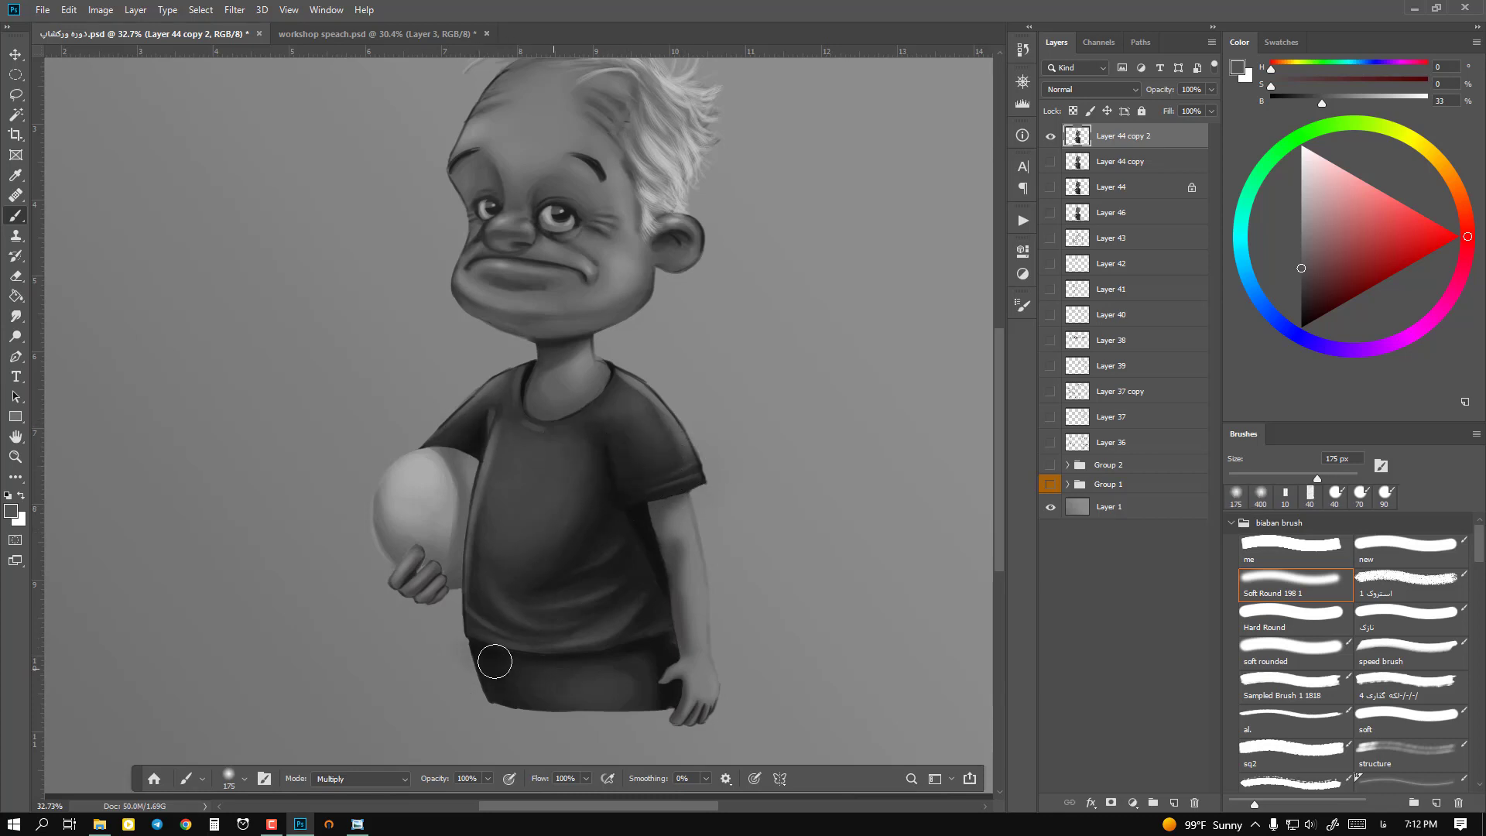
{"action": "left_click_drag", "start_coordinate": [637, 666], "coordinate": [640, 690]}
Step: Show the Layer 44 copy layer and toggle Layer 44 copy 2 off and on to compare the shading
{"action": "left_click", "coordinate": [1050, 161]}
{"action": "left_click", "coordinate": [1051, 136]}
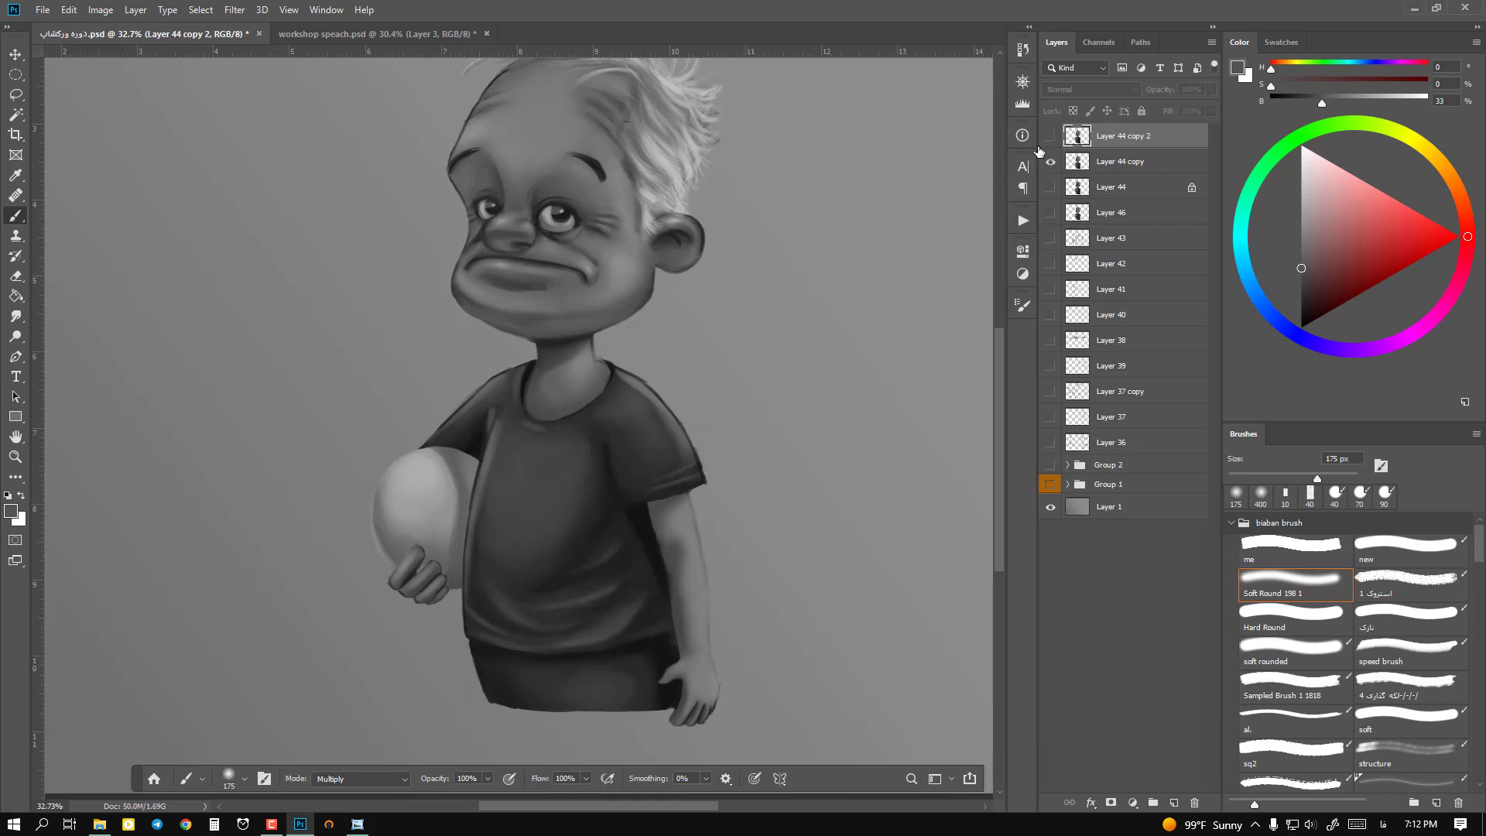
{"action": "left_click", "coordinate": [1051, 136]}
{"action": "left_click", "coordinate": [1050, 136]}
{"action": "left_click", "coordinate": [1050, 136]}
Step: Lock Layer 44 copy 2's transparent pixels and darken the ear and the nose and eye area in 45% gray at 175 px
{"action": "scroll", "coordinate": [614, 352], "scroll_direction": "up", "scroll_amount": 3}
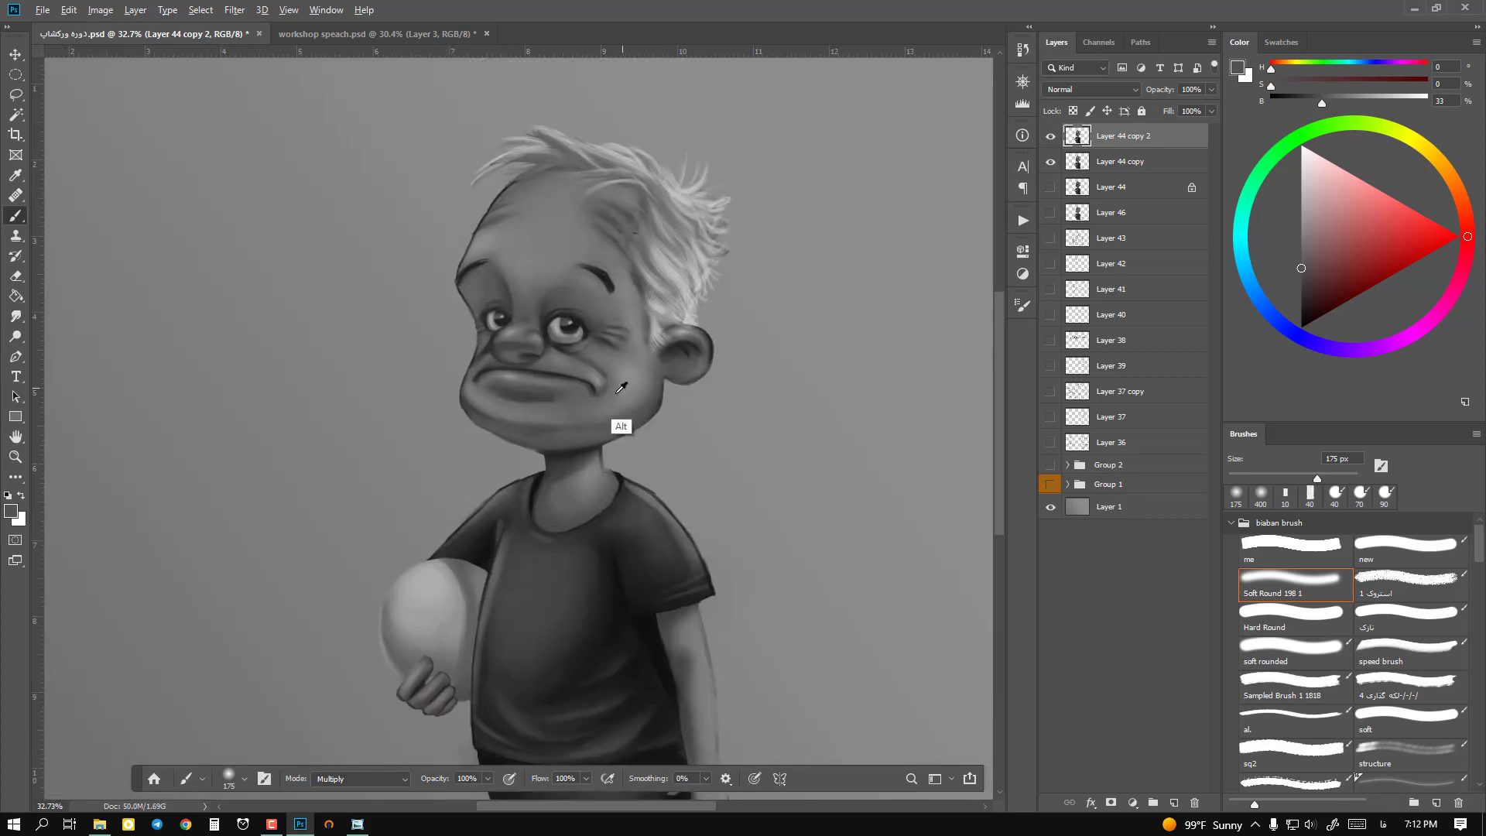
{"action": "left_click", "coordinate": [600, 407], "text": "alt"}
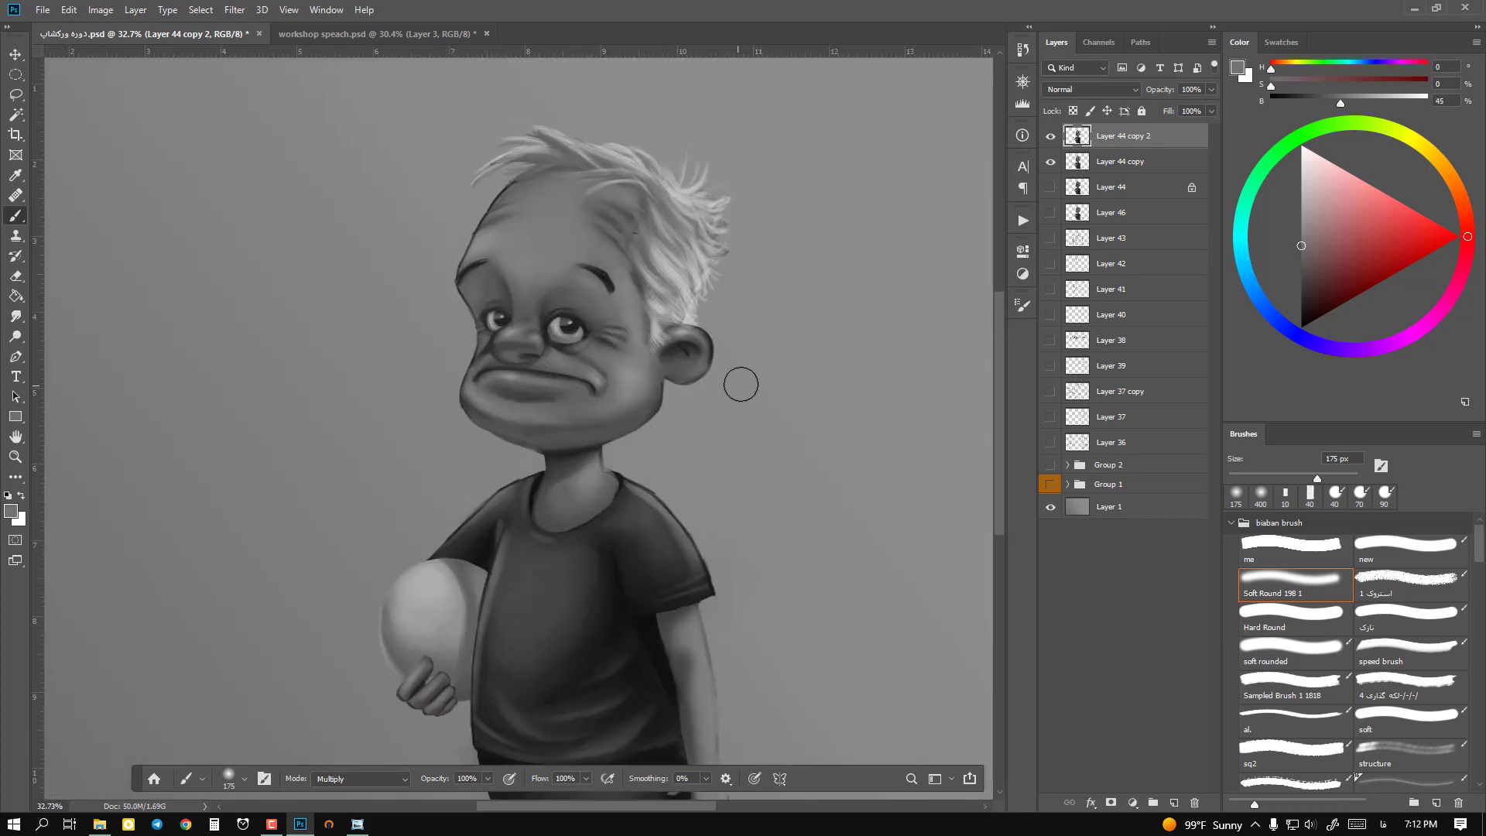
{"action": "mouse_move", "coordinate": [724, 525]}
{"action": "left_mouse_down"}
{"action": "mouse_move", "coordinate": [743, 389]}
{"action": "mouse_move", "coordinate": [729, 447]}
{"action": "left_mouse_up"}
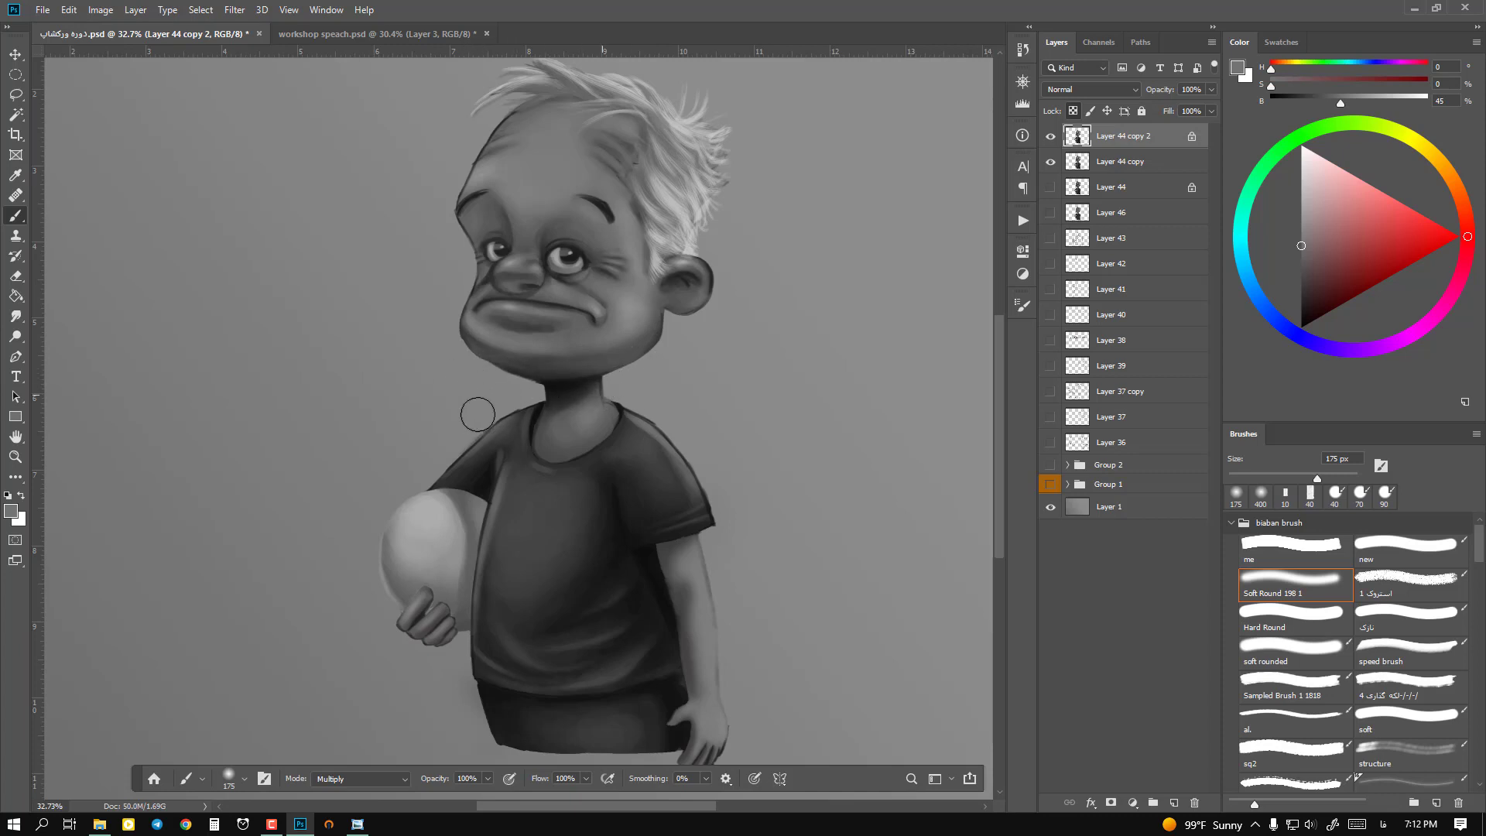
{"action": "left_click_drag", "start_coordinate": [689, 285], "coordinate": [697, 291]}
{"action": "mouse_move", "coordinate": [549, 260]}
{"action": "left_mouse_down"}
{"action": "mouse_move", "coordinate": [568, 249]}
{"action": "mouse_move", "coordinate": [548, 258]}
{"action": "mouse_move", "coordinate": [498, 239]}
{"action": "left_mouse_up"}
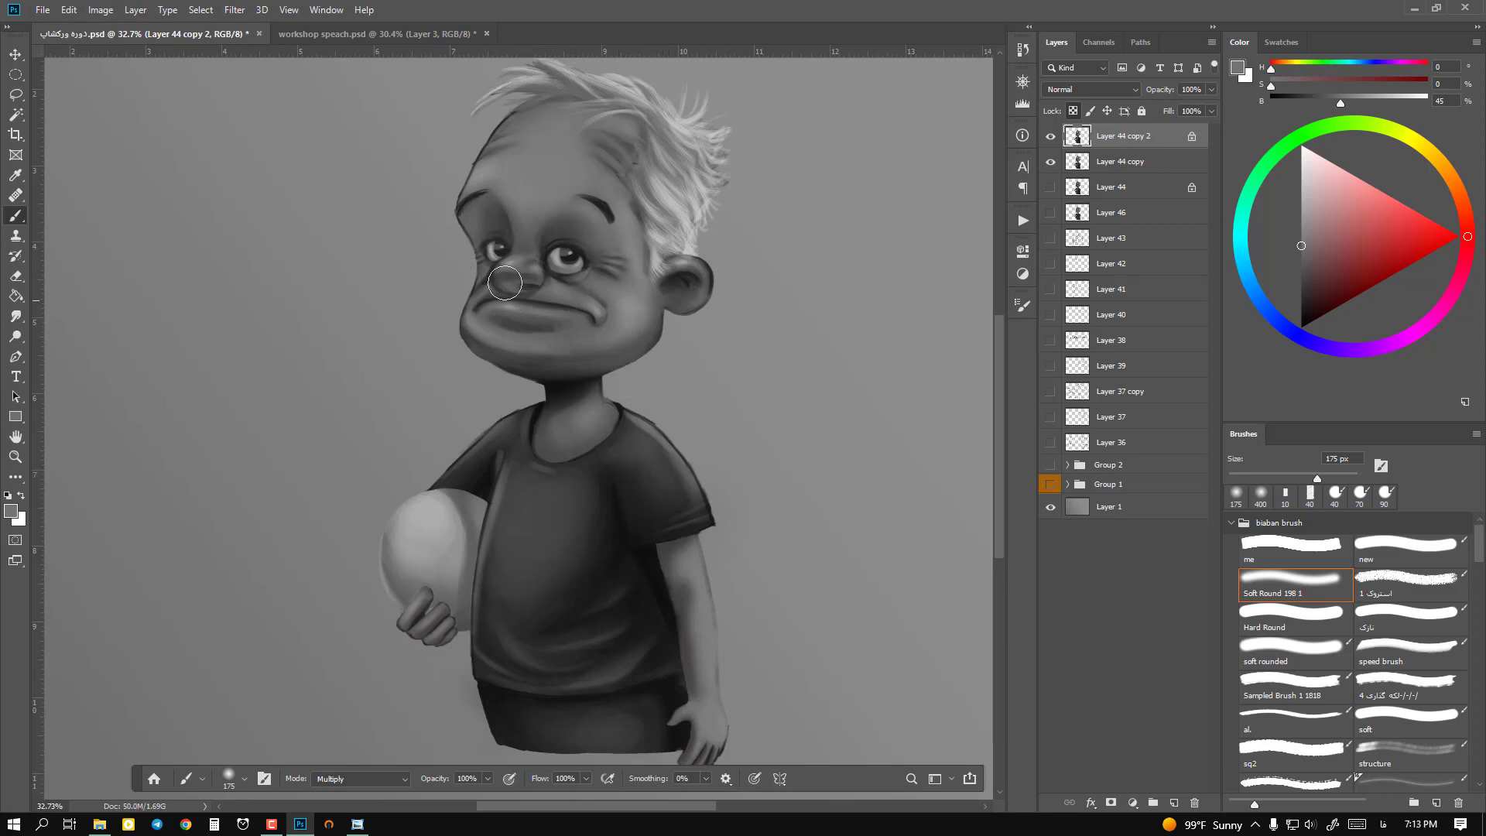
Step: Shade the hair along the hairline and above the ear at 70 px, and the fingers on the ball at 60 px
{"action": "key", "text": "bracketleft"}
{"action": "key", "text": "bracketleft"}
{"action": "key", "text": "bracketleft"}
{"action": "key", "text": "bracketleft"}
{"action": "key", "text": "bracketleft"}
{"action": "key", "text": "bracketleft"}
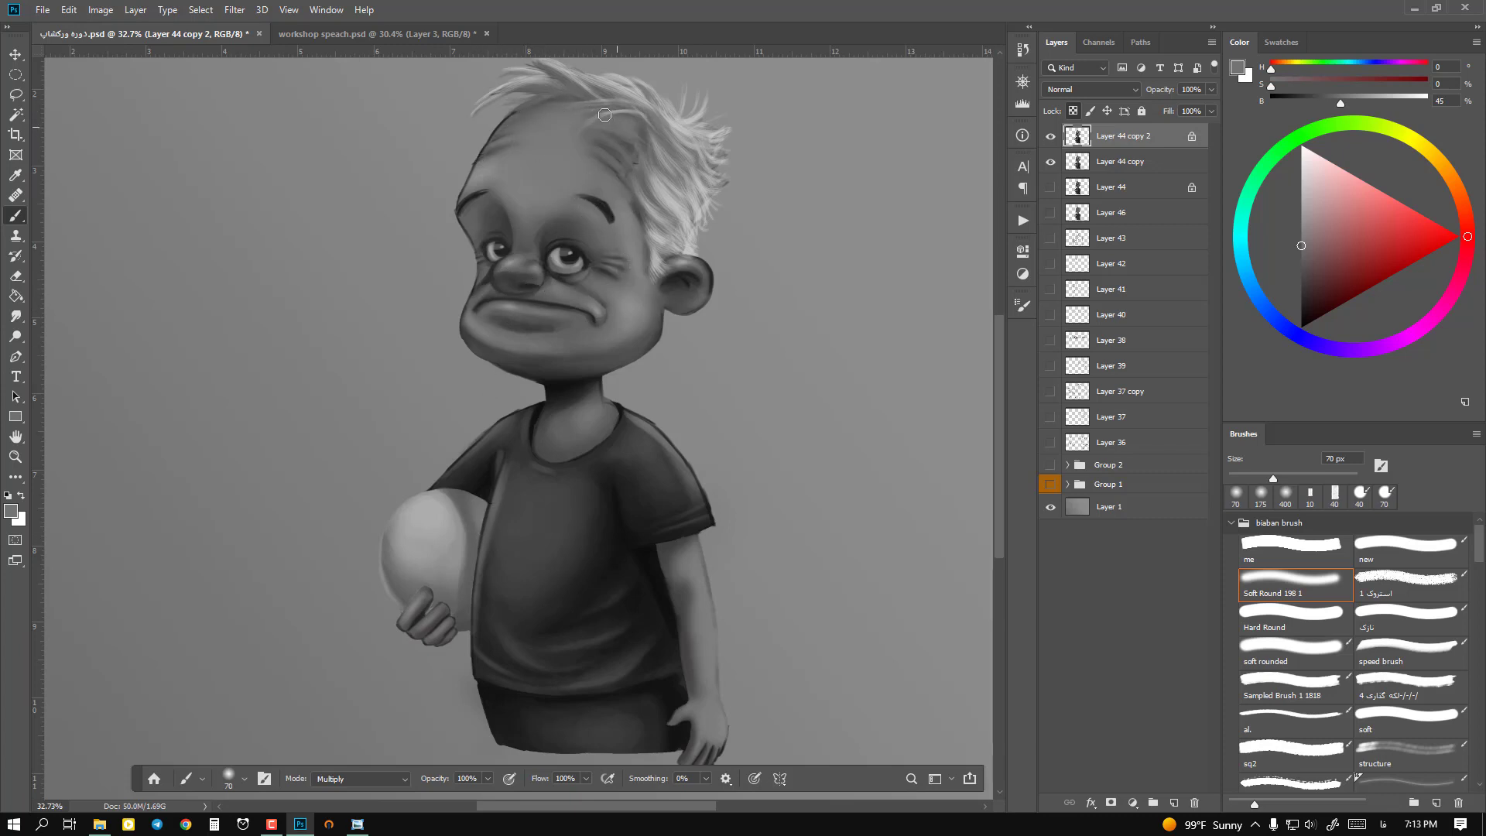
{"action": "mouse_move", "coordinate": [599, 120]}
{"action": "left_mouse_down"}
{"action": "mouse_move", "coordinate": [574, 118]}
{"action": "mouse_move", "coordinate": [581, 101]}
{"action": "mouse_move", "coordinate": [539, 75]}
{"action": "left_mouse_up"}
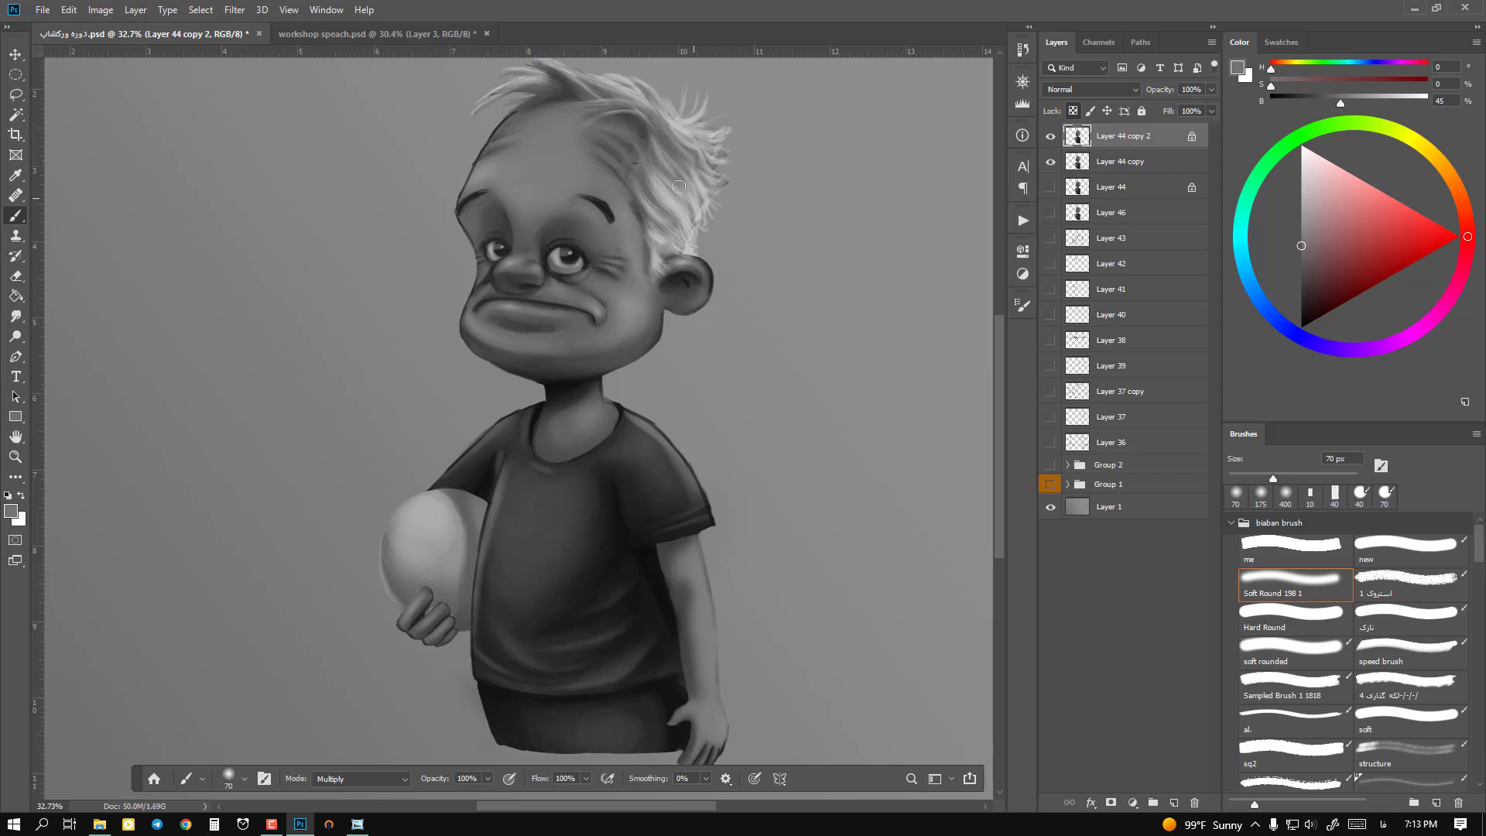
{"action": "left_click_drag", "start_coordinate": [649, 205], "coordinate": [667, 233]}
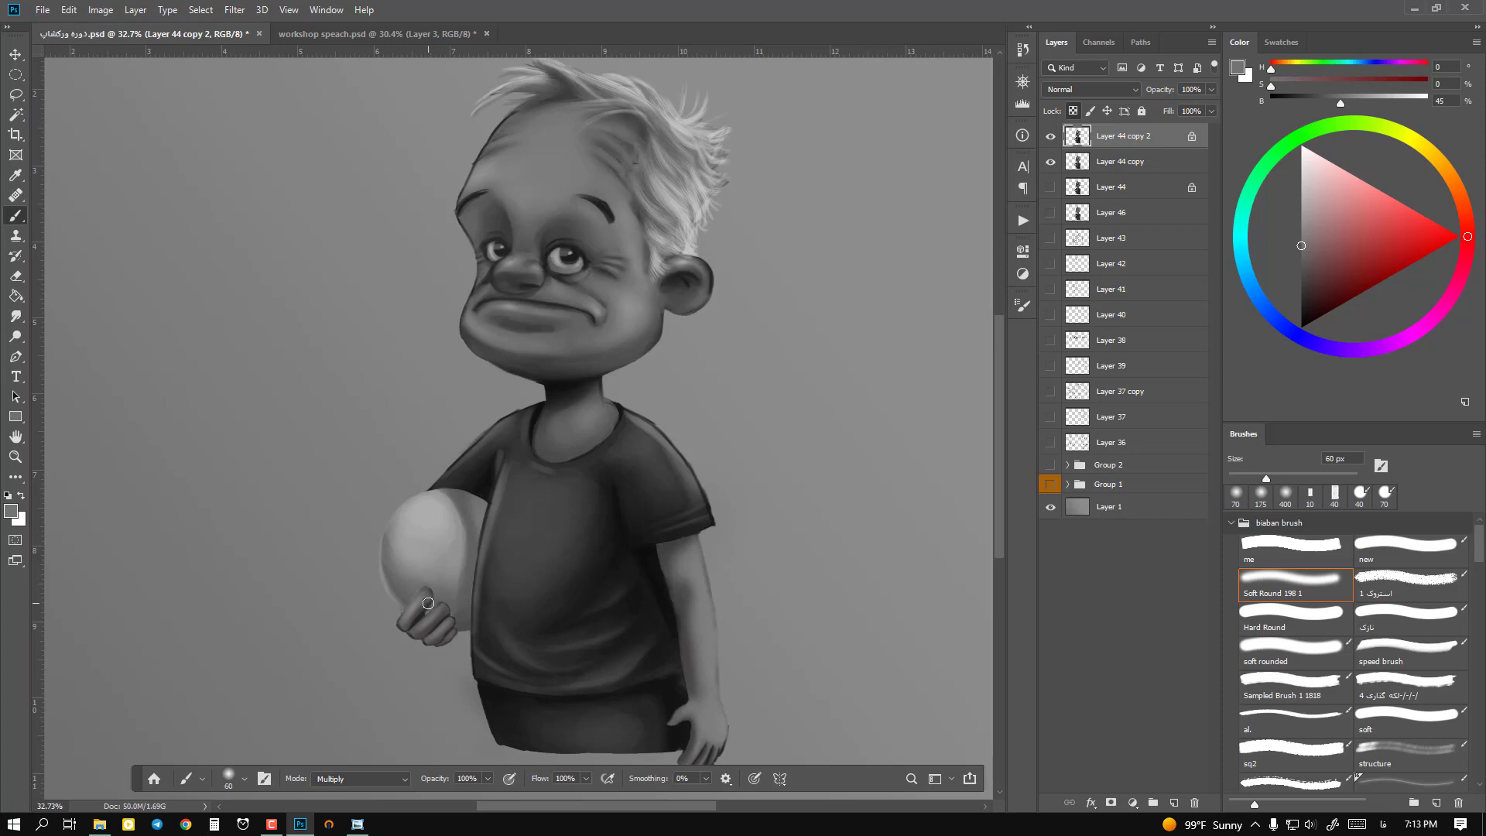
{"action": "left_click_drag", "start_coordinate": [428, 603], "coordinate": [432, 596]}
Step: Duplicate the Layer 44 copy 2 character layer
{"action": "scroll", "coordinate": [699, 662], "scroll_direction": "down", "scroll_amount": 3}
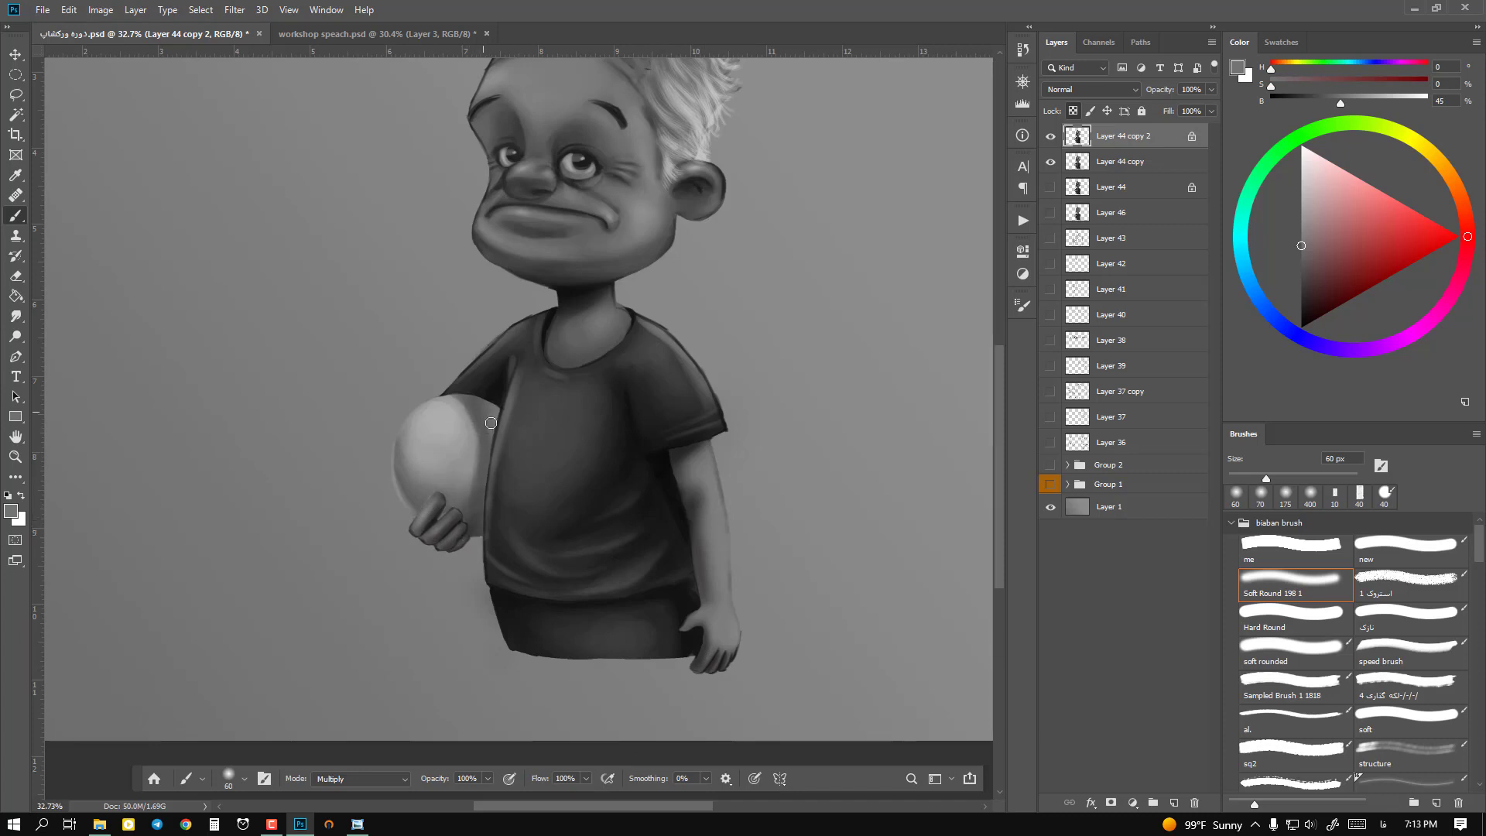
{"action": "key", "text": "ctrl+space"}
{"action": "left_click_drag", "start_coordinate": [498, 471], "coordinate": [464, 474]}
{"action": "key", "text": "ctrl+space"}
{"action": "left_click_drag", "start_coordinate": [514, 518], "coordinate": [529, 522]}
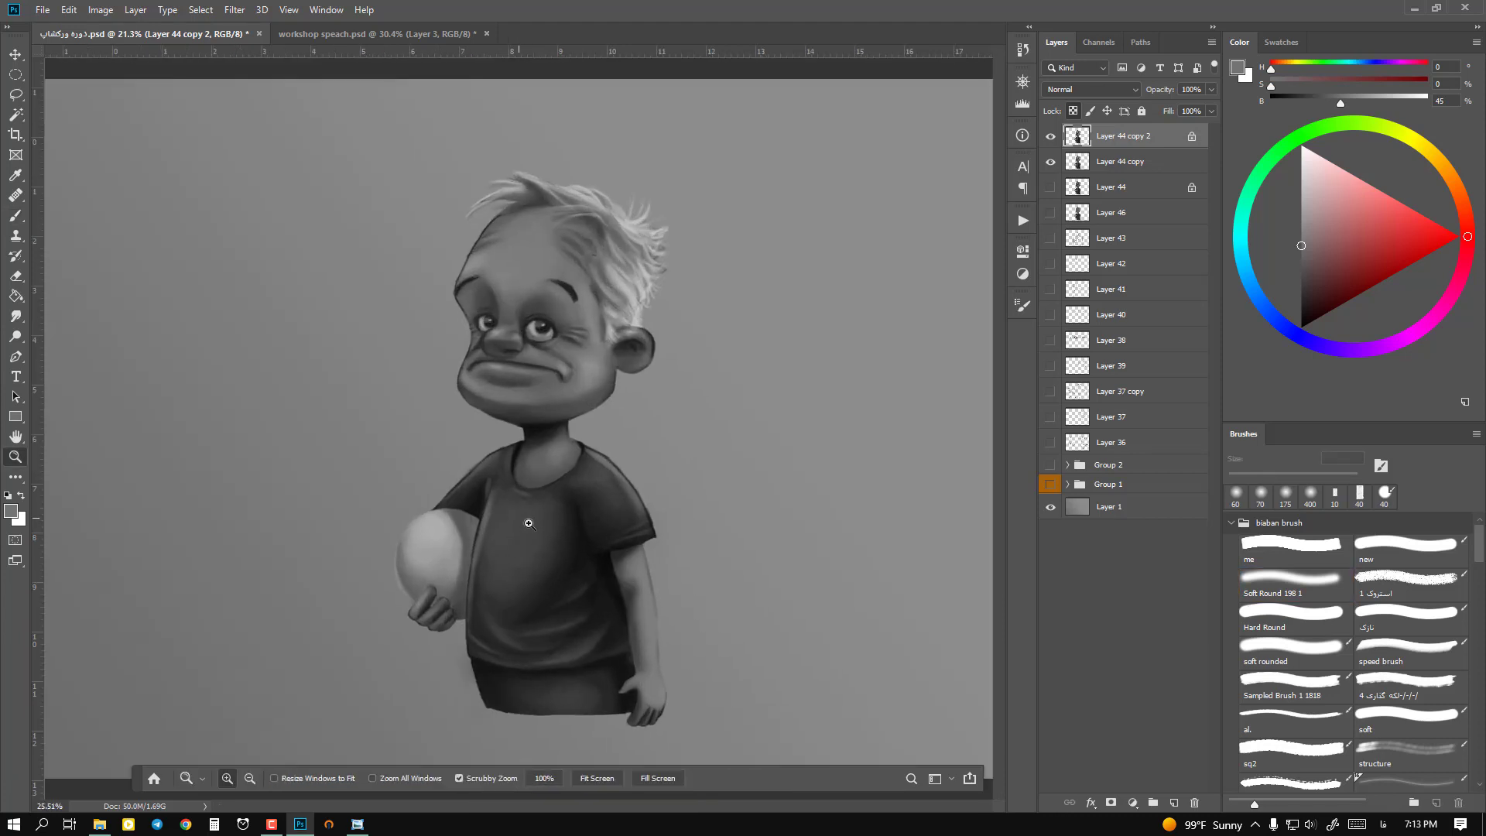
{"action": "key", "text": "b"}
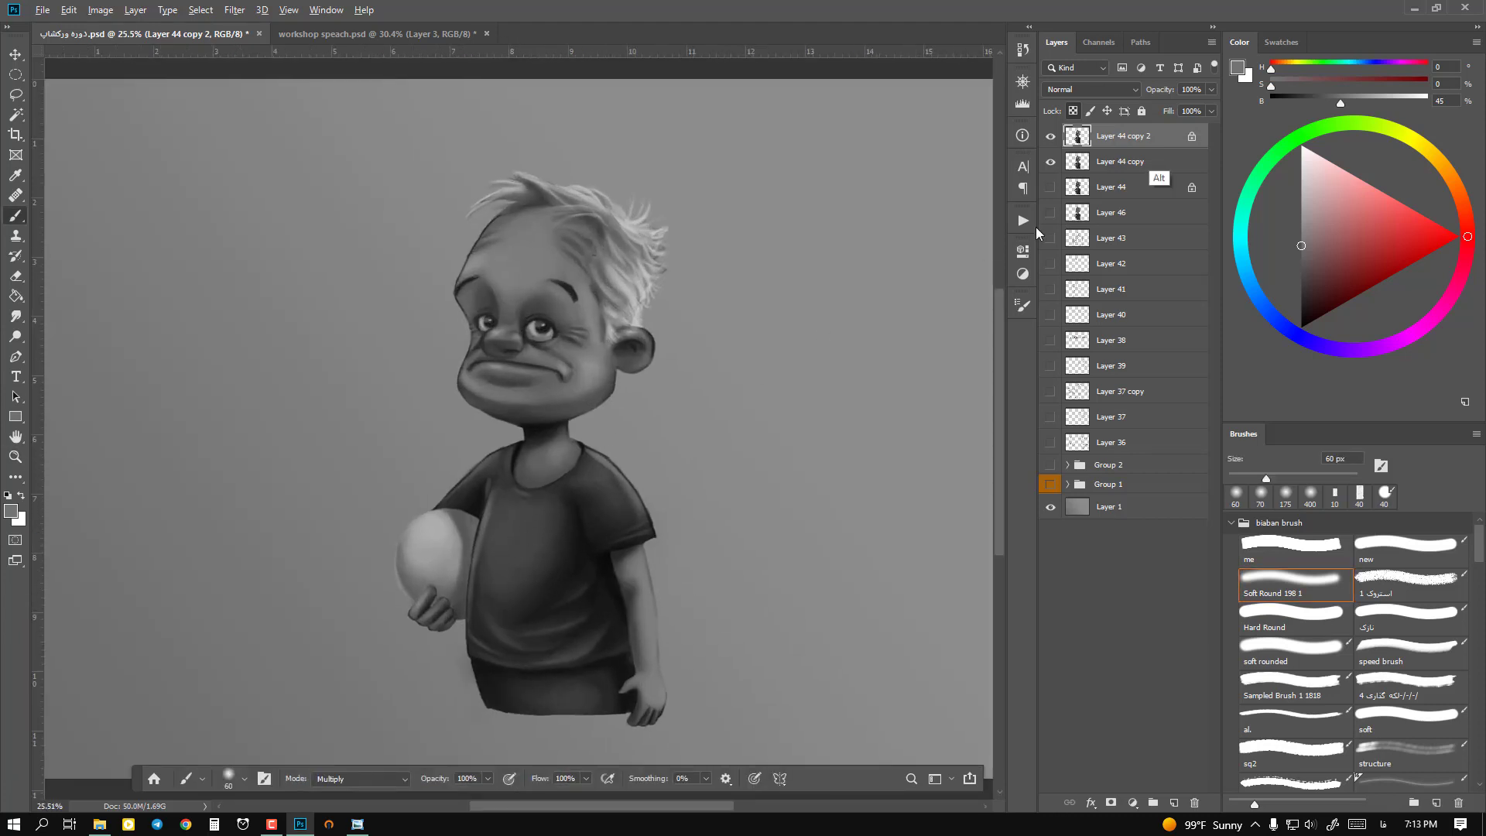
{"action": "key", "text": "ctrl+j"}
Step: Brighten the face, shirt, ball, forearm, ear and hair with the brush in Color Dodge mode, at 250 px in 53% gray
{"action": "left_click", "coordinate": [344, 782]}
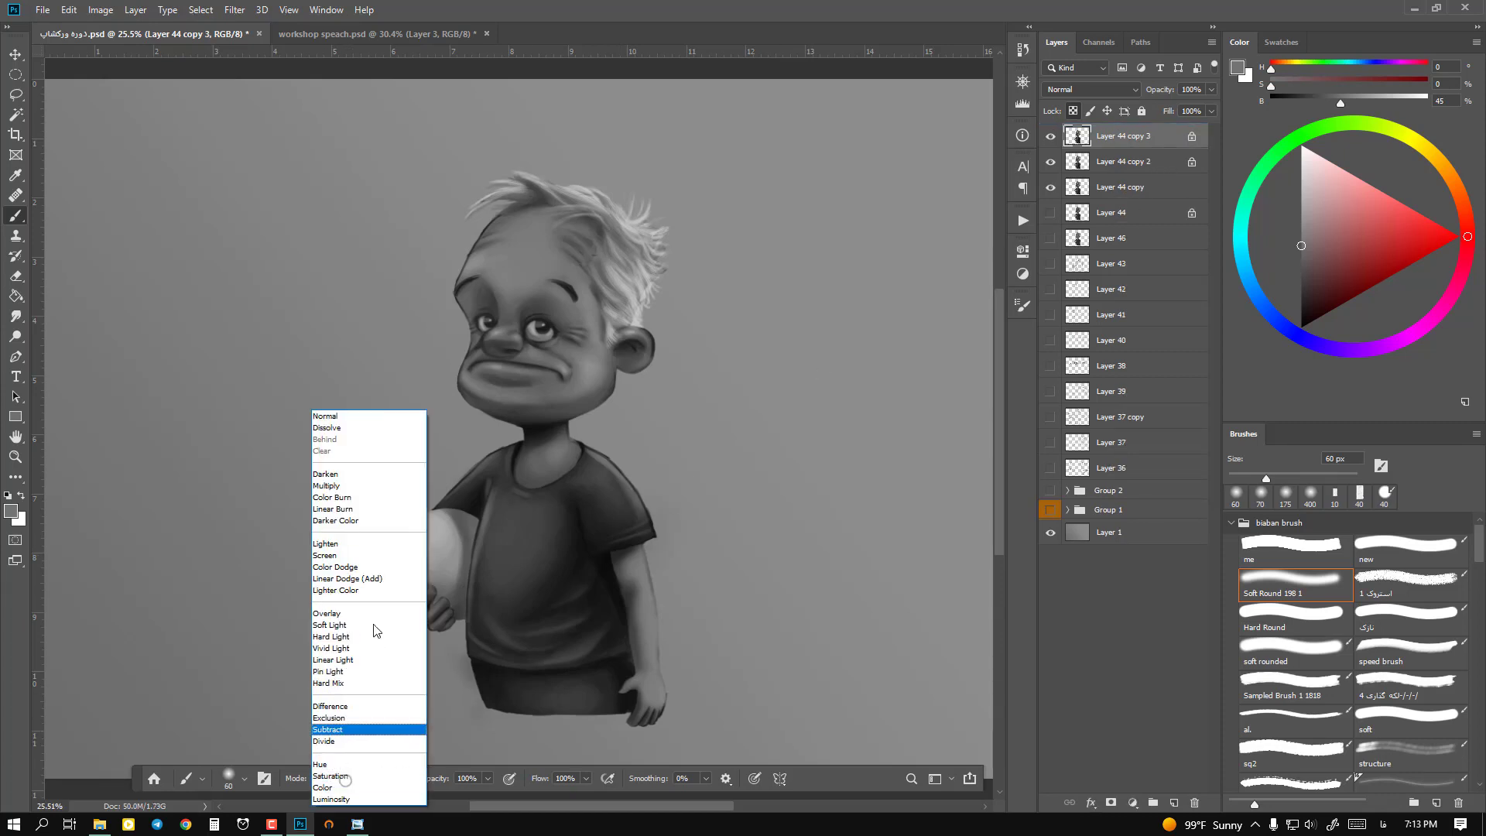
{"action": "left_click", "coordinate": [370, 570]}
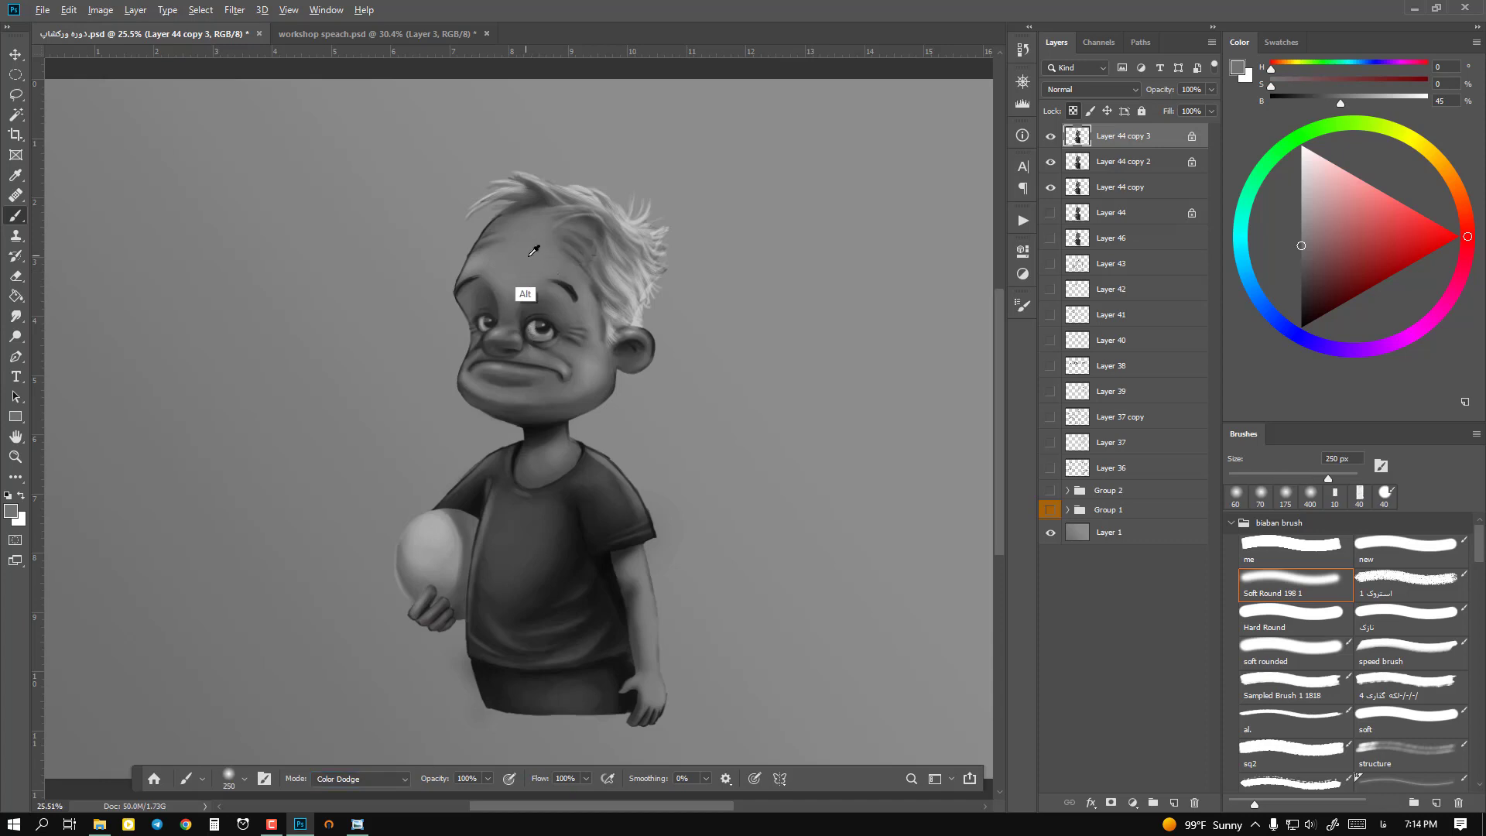
{"action": "left_click", "coordinate": [484, 283], "text": "alt"}
{"action": "mouse_move", "coordinate": [511, 266]}
{"action": "left_mouse_down"}
{"action": "mouse_move", "coordinate": [521, 228]}
{"action": "mouse_move", "coordinate": [543, 217]}
{"action": "mouse_move", "coordinate": [466, 269]}
{"action": "mouse_move", "coordinate": [534, 242]}
{"action": "mouse_move", "coordinate": [536, 274]}
{"action": "mouse_move", "coordinate": [475, 377]}
{"action": "mouse_move", "coordinate": [506, 402]}
{"action": "mouse_move", "coordinate": [587, 368]}
{"action": "mouse_move", "coordinate": [524, 384]}
{"action": "left_mouse_up"}
{"action": "mouse_move", "coordinate": [484, 492]}
{"action": "left_mouse_down"}
{"action": "mouse_move", "coordinate": [493, 455]}
{"action": "mouse_move", "coordinate": [463, 486]}
{"action": "mouse_move", "coordinate": [509, 505]}
{"action": "mouse_move", "coordinate": [491, 548]}
{"action": "mouse_move", "coordinate": [556, 523]}
{"action": "mouse_move", "coordinate": [529, 510]}
{"action": "mouse_move", "coordinate": [483, 548]}
{"action": "mouse_move", "coordinate": [506, 524]}
{"action": "mouse_move", "coordinate": [534, 529]}
{"action": "mouse_move", "coordinate": [468, 596]}
{"action": "mouse_move", "coordinate": [602, 490]}
{"action": "mouse_move", "coordinate": [610, 478]}
{"action": "mouse_move", "coordinate": [562, 492]}
{"action": "mouse_move", "coordinate": [603, 465]}
{"action": "mouse_move", "coordinate": [615, 512]}
{"action": "mouse_move", "coordinate": [563, 493]}
{"action": "mouse_move", "coordinate": [623, 486]}
{"action": "left_mouse_up"}
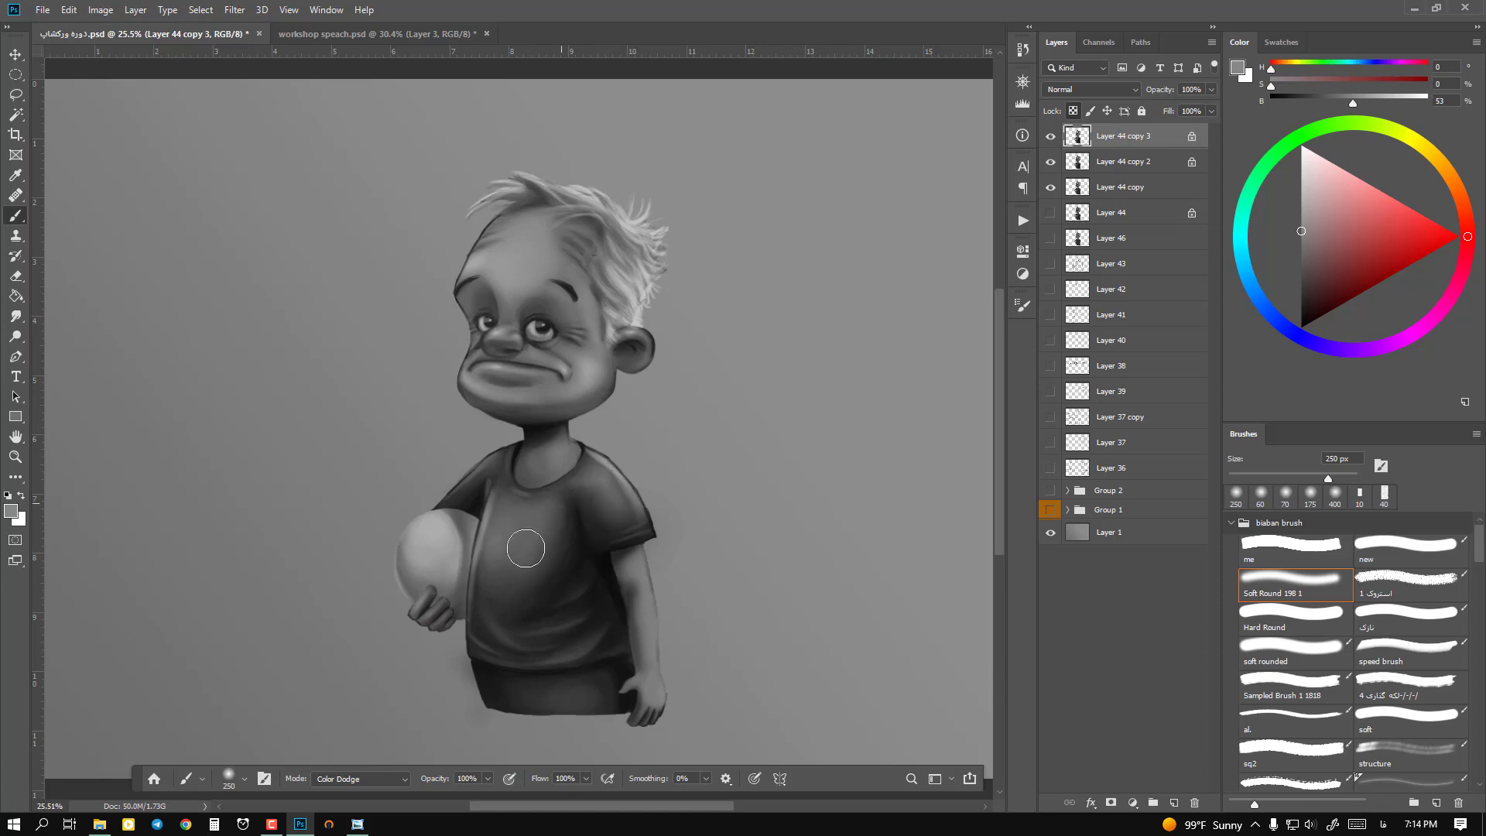
{"action": "mouse_move", "coordinate": [426, 526]}
{"action": "left_mouse_down"}
{"action": "mouse_move", "coordinate": [434, 567]}
{"action": "mouse_move", "coordinate": [424, 530]}
{"action": "mouse_move", "coordinate": [465, 590]}
{"action": "mouse_move", "coordinate": [422, 617]}
{"action": "mouse_move", "coordinate": [629, 590]}
{"action": "mouse_move", "coordinate": [649, 651]}
{"action": "left_mouse_up"}
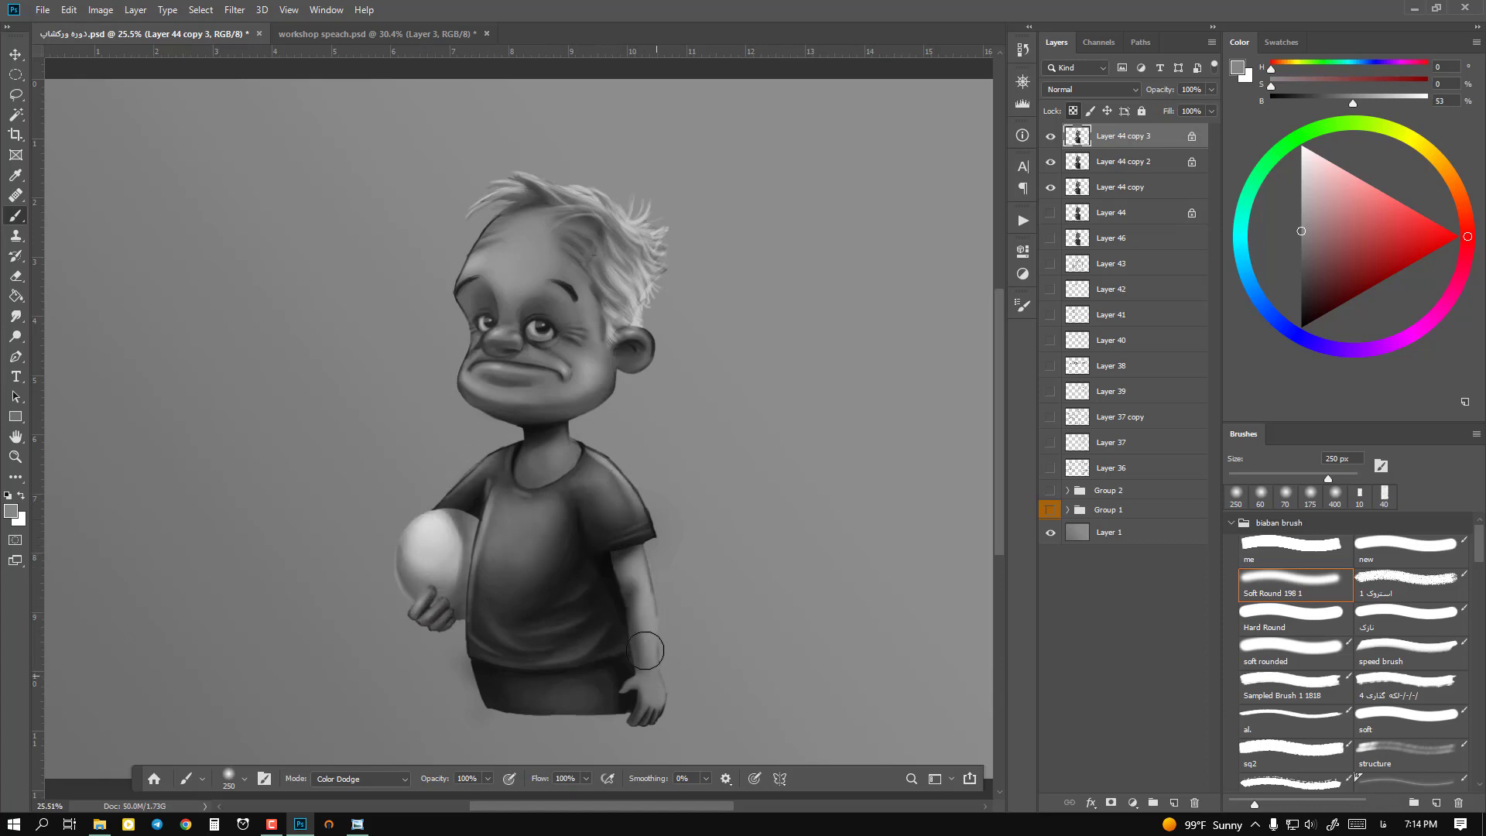
{"action": "mouse_move", "coordinate": [624, 336]}
{"action": "left_mouse_down"}
{"action": "mouse_move", "coordinate": [622, 199]}
{"action": "mouse_move", "coordinate": [631, 212]}
{"action": "mouse_move", "coordinate": [541, 170]}
{"action": "mouse_move", "coordinate": [496, 178]}
{"action": "mouse_move", "coordinate": [531, 171]}
{"action": "mouse_move", "coordinate": [621, 197]}
{"action": "mouse_move", "coordinate": [663, 239]}
{"action": "left_mouse_up"}
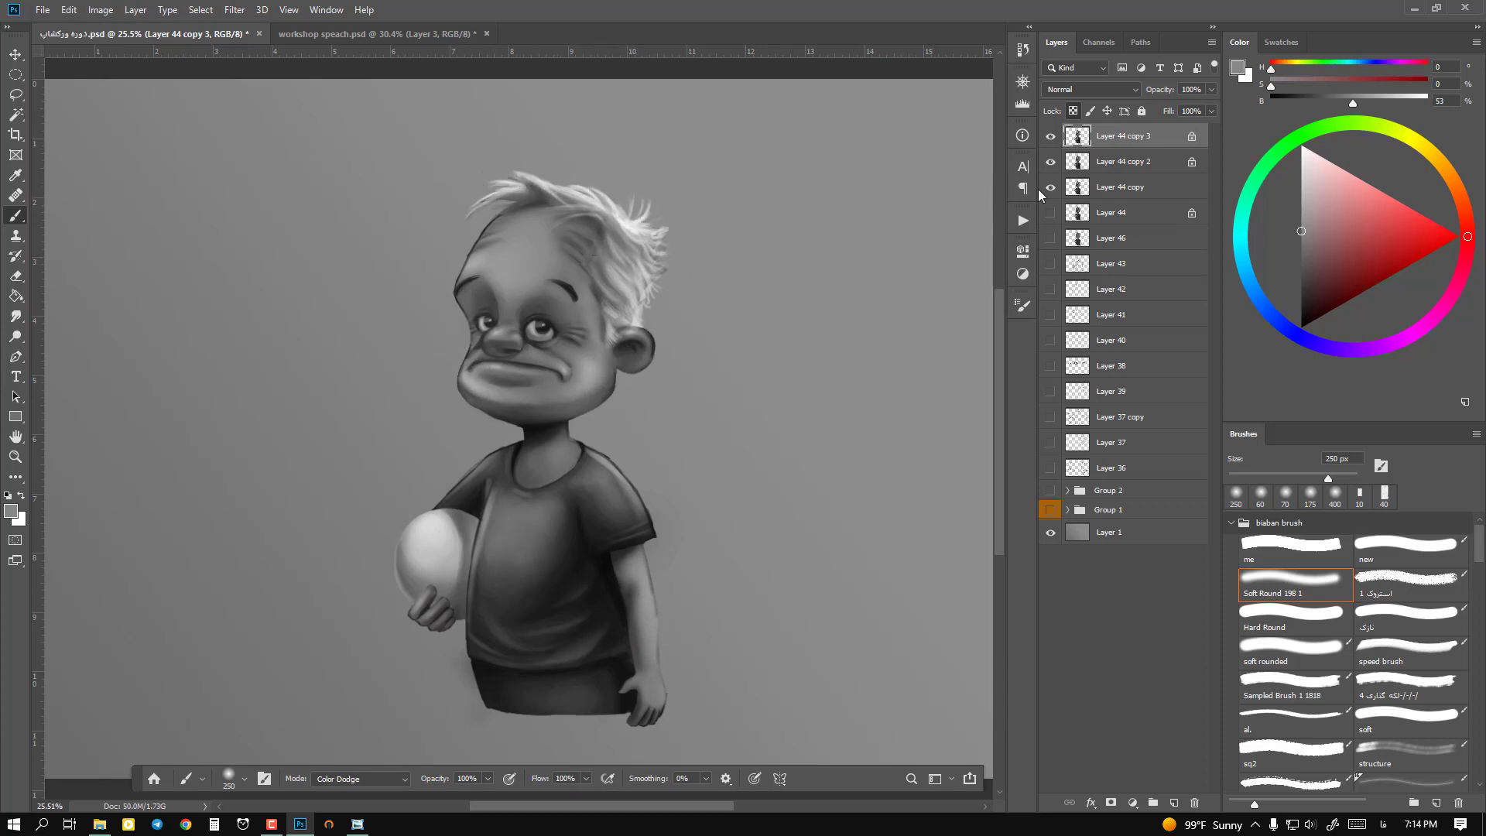
Step: Set Layer 44 copy 3's fill to 37%, compare it with the version beneath, and merge it with Layer 44 copy 2
{"action": "key", "text": "ctrl+comma"}
{"action": "key", "text": "ctrl+comma"}
{"action": "left_click_drag", "start_coordinate": [1154, 115], "coordinate": [1059, 111]}
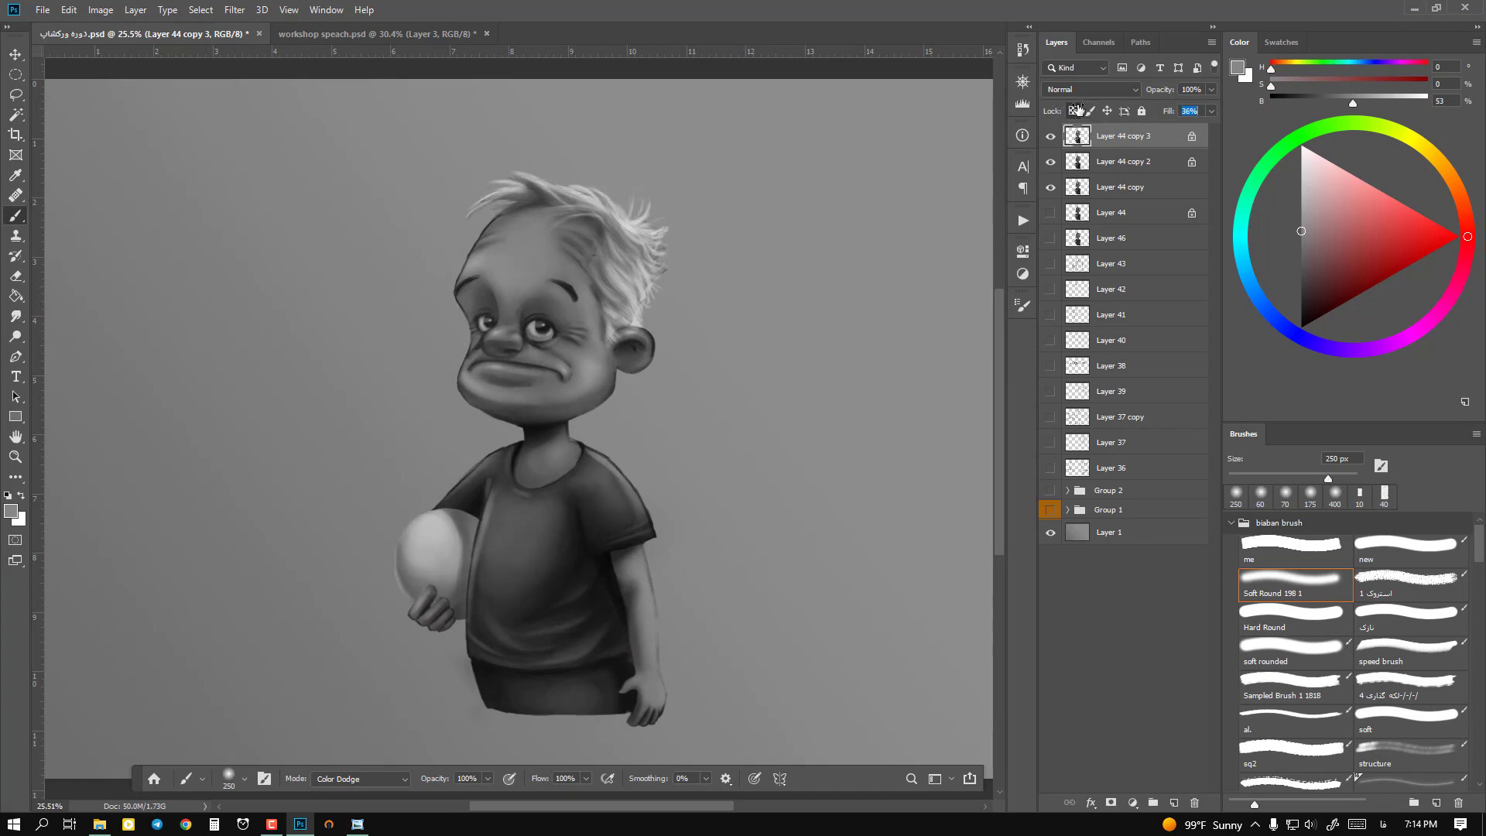
{"action": "left_click", "coordinate": [1050, 137]}
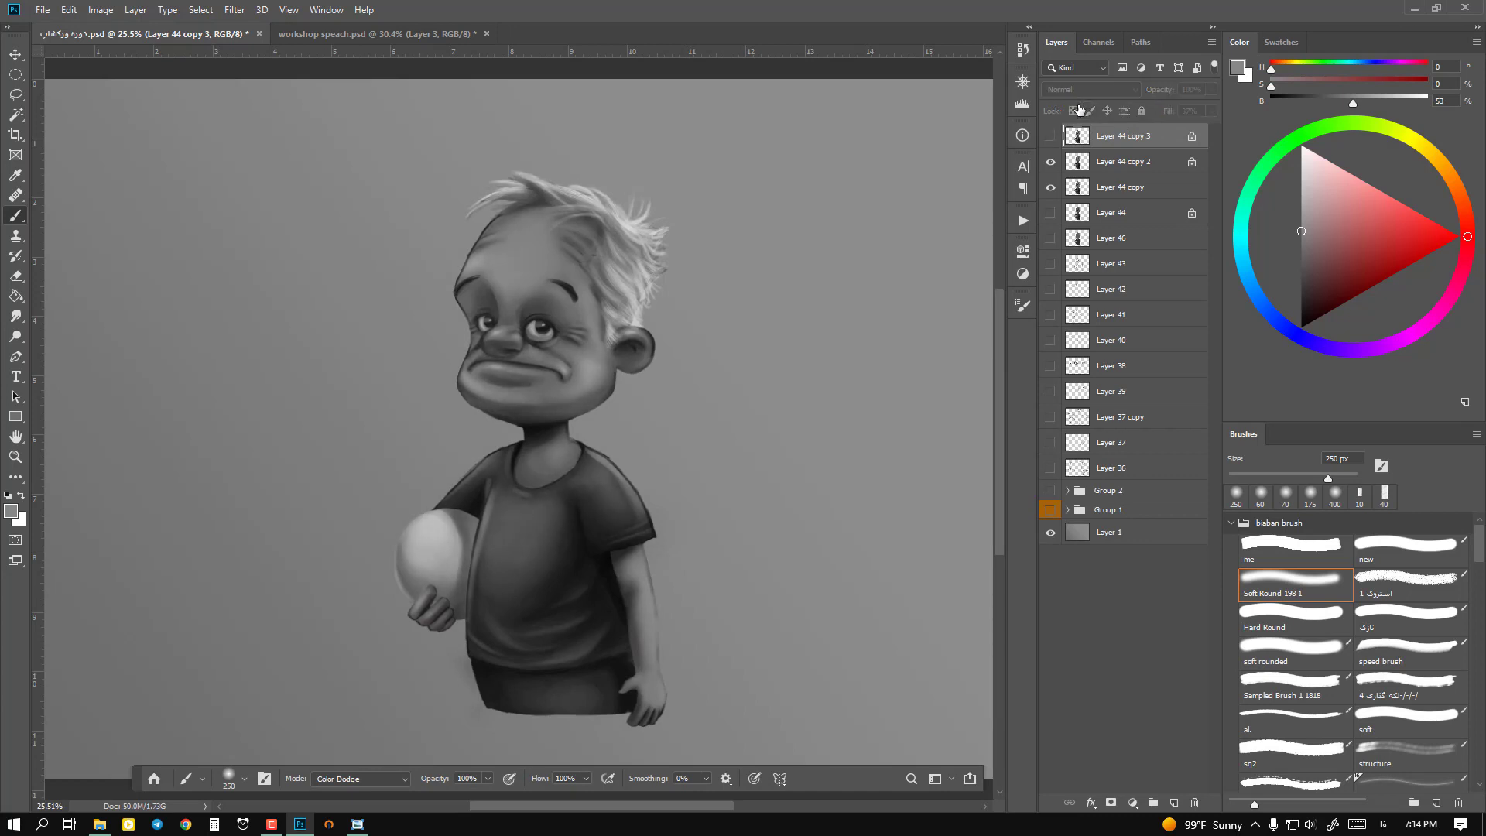
{"action": "left_click", "coordinate": [1050, 137]}
{"action": "left_click", "coordinate": [1050, 136]}
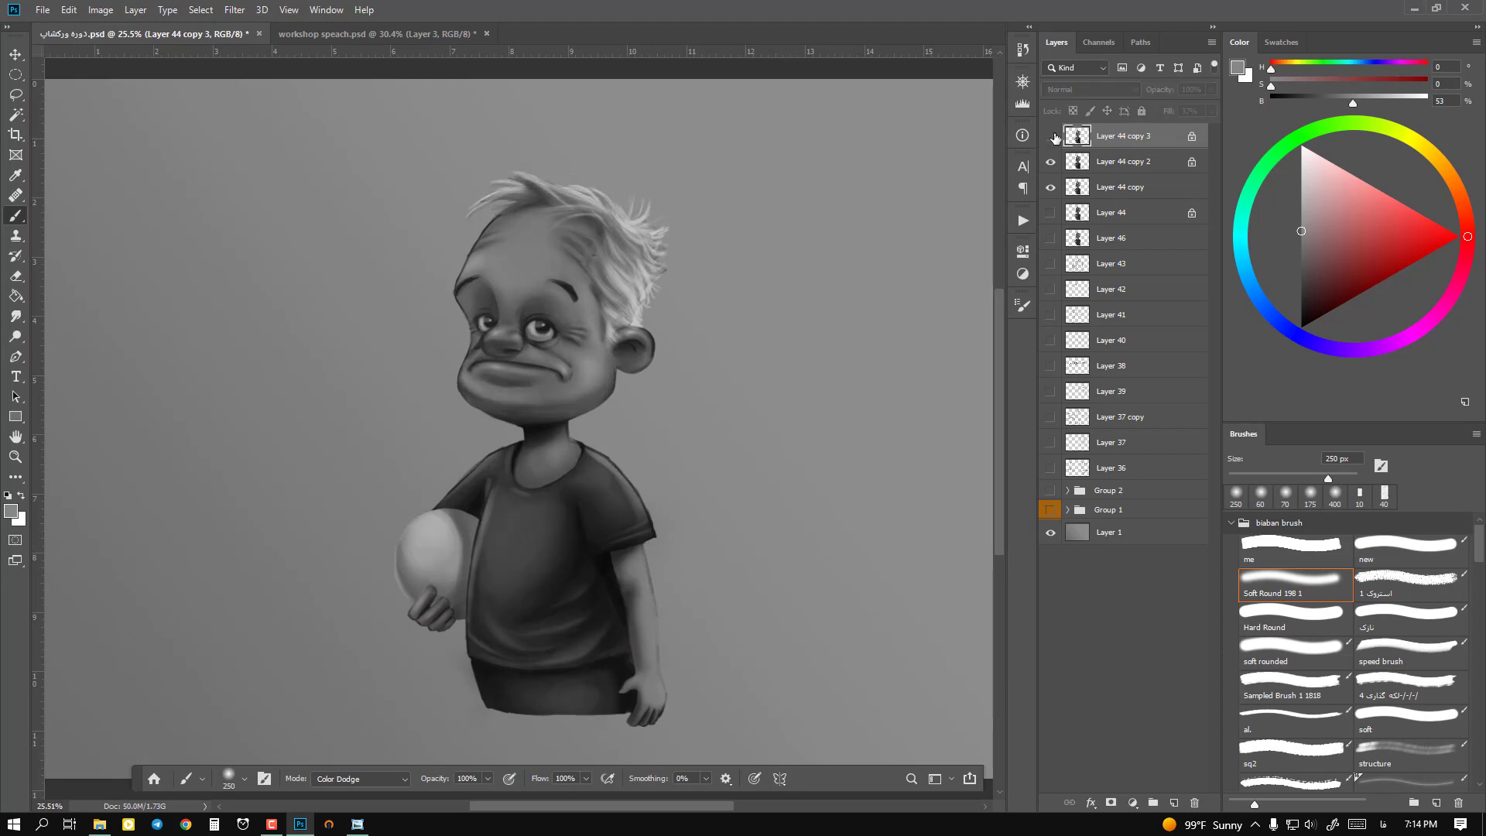
{"action": "left_click", "coordinate": [1051, 137]}
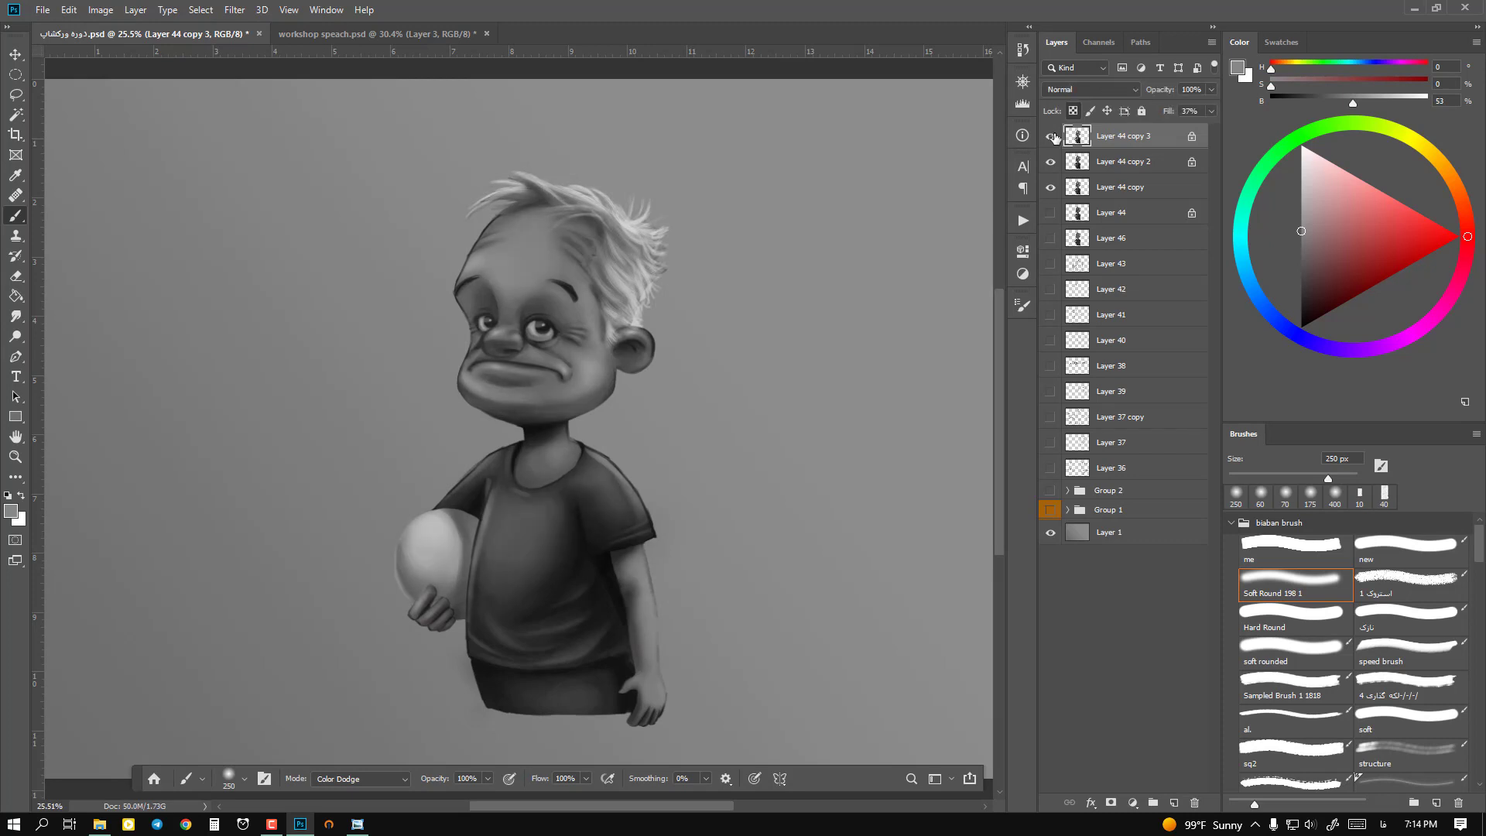
{"action": "left_click", "coordinate": [1148, 164], "text": "ctrl"}
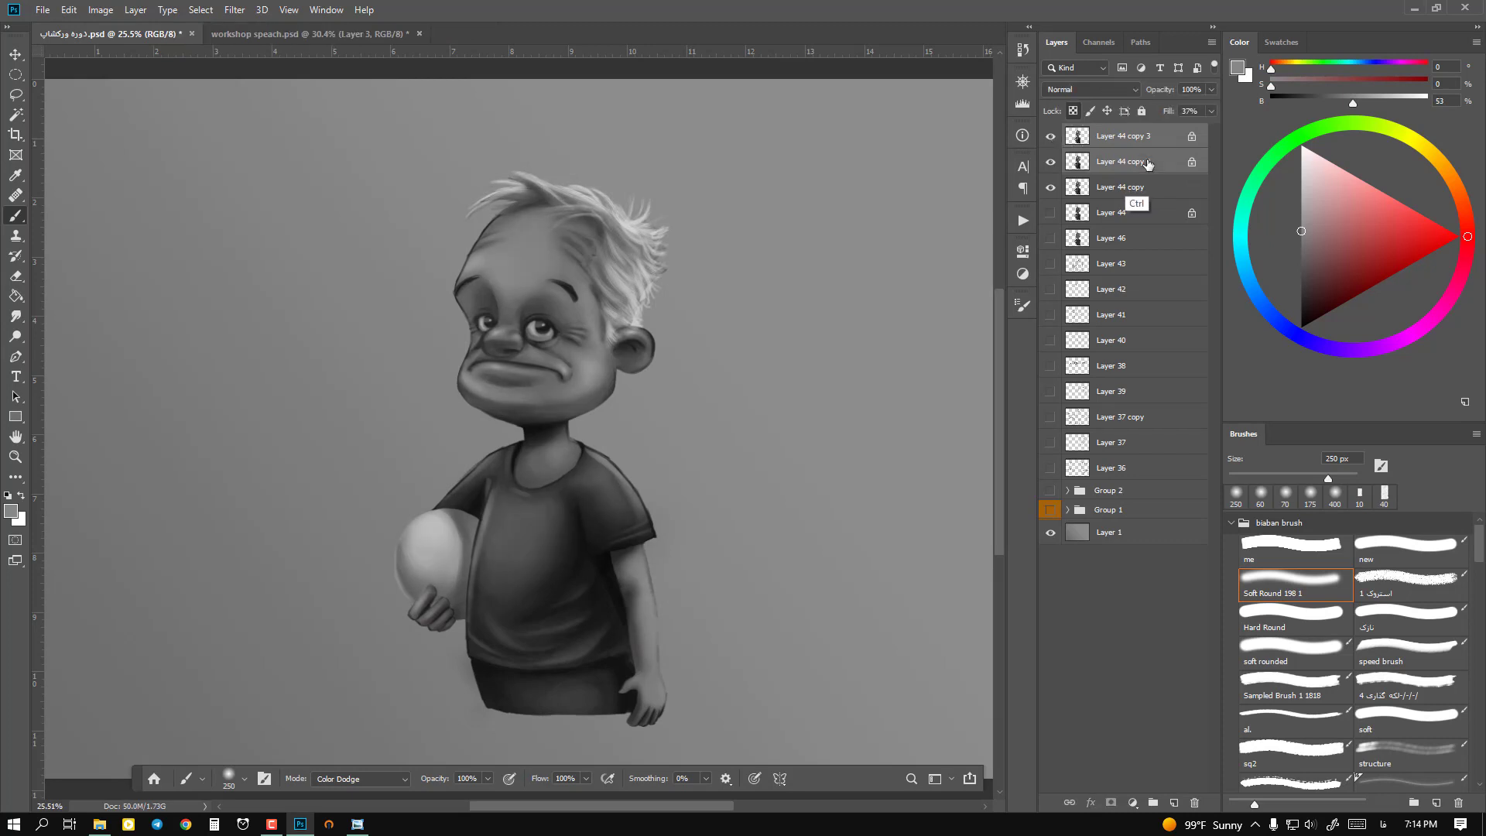
{"action": "key", "text": "ctrl+e"}
Step: Try brightening the face in Overlay mode with 59% gray on a duplicate of the merged layer, and delete that duplicate
{"action": "key", "text": "ctrl+j"}
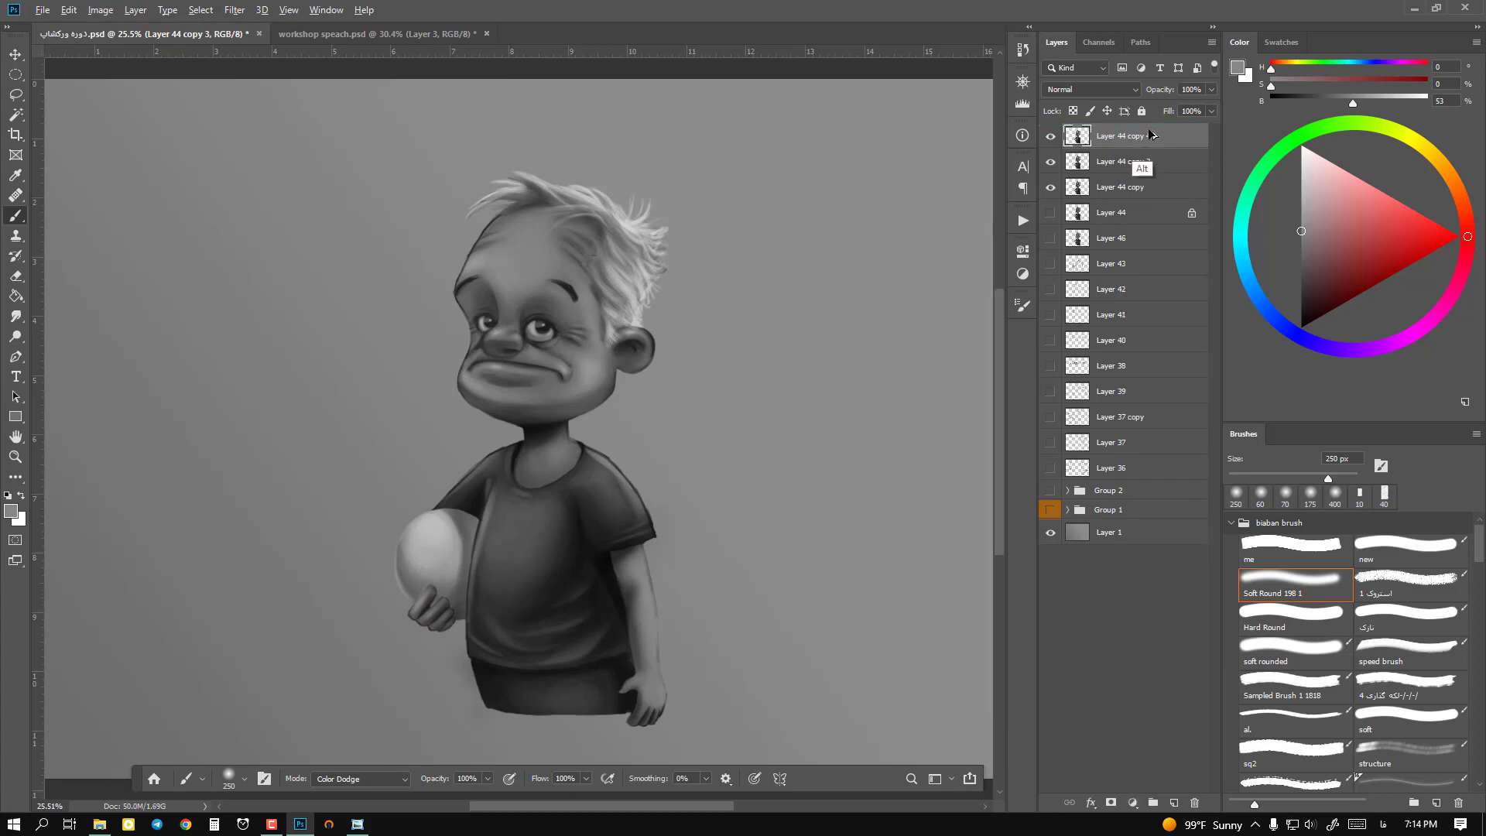
{"action": "left_click", "coordinate": [330, 778]}
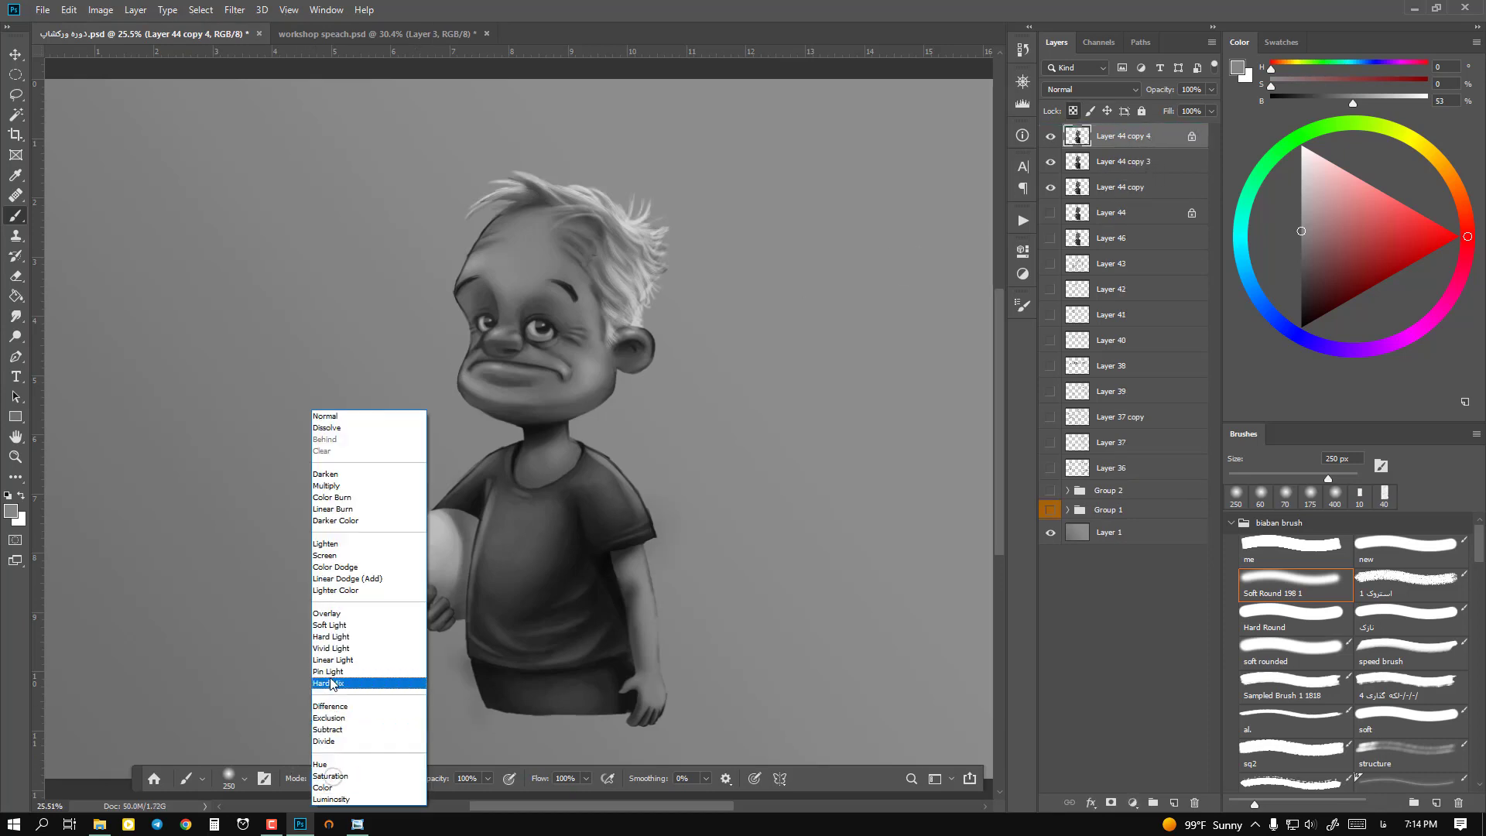
{"action": "left_click", "coordinate": [352, 613]}
{"action": "left_click", "coordinate": [480, 258], "text": "alt"}
{"action": "mouse_move", "coordinate": [477, 264]}
{"action": "left_mouse_down"}
{"action": "mouse_move", "coordinate": [497, 256]}
{"action": "mouse_move", "coordinate": [492, 273]}
{"action": "mouse_move", "coordinate": [496, 246]}
{"action": "mouse_move", "coordinate": [519, 248]}
{"action": "mouse_move", "coordinate": [507, 295]}
{"action": "mouse_move", "coordinate": [488, 274]}
{"action": "mouse_move", "coordinate": [503, 389]}
{"action": "left_mouse_up"}
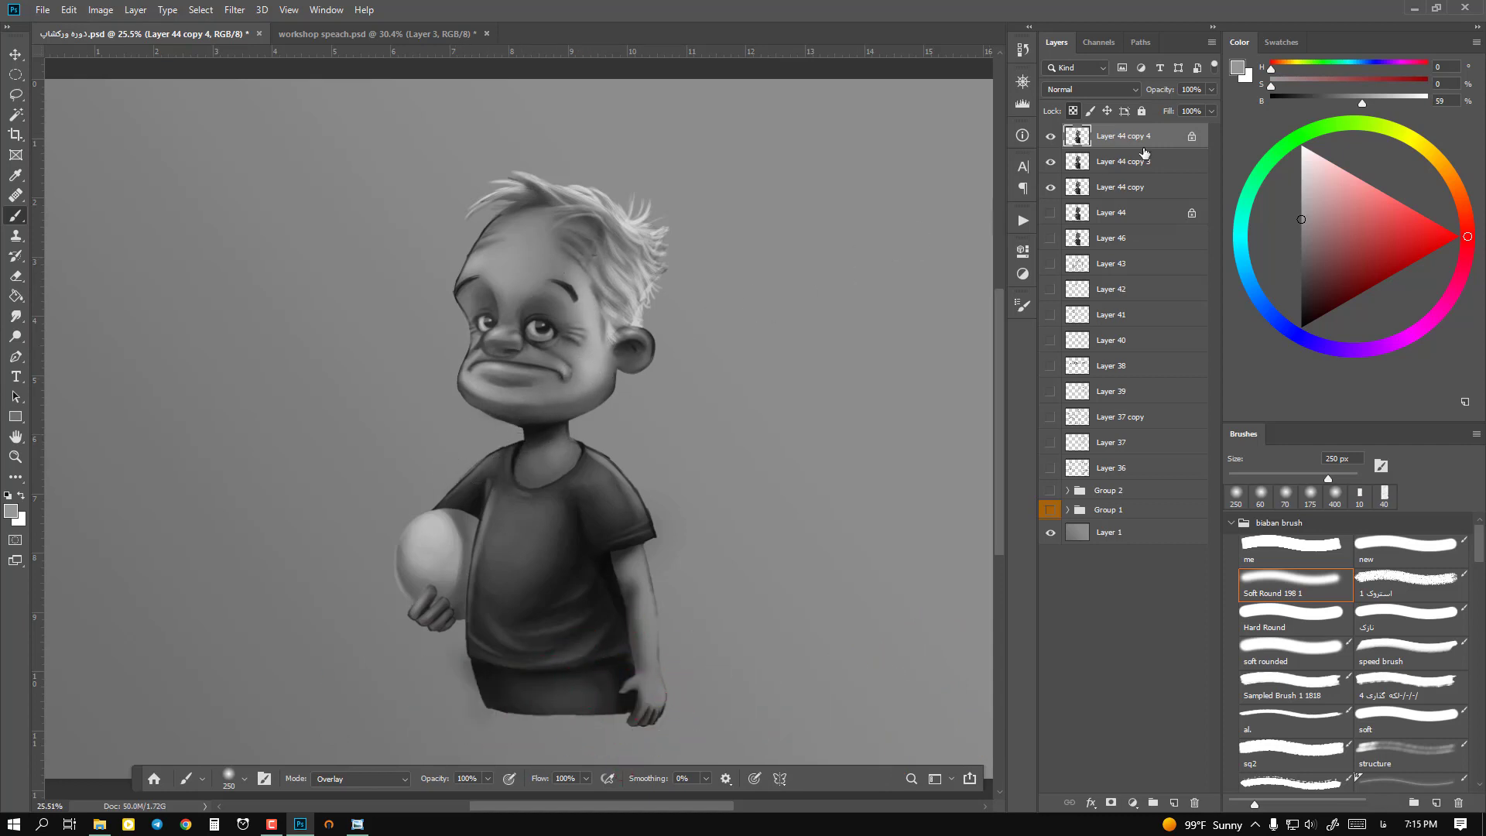
{"action": "left_click_drag", "start_coordinate": [1144, 152], "coordinate": [1194, 803]}
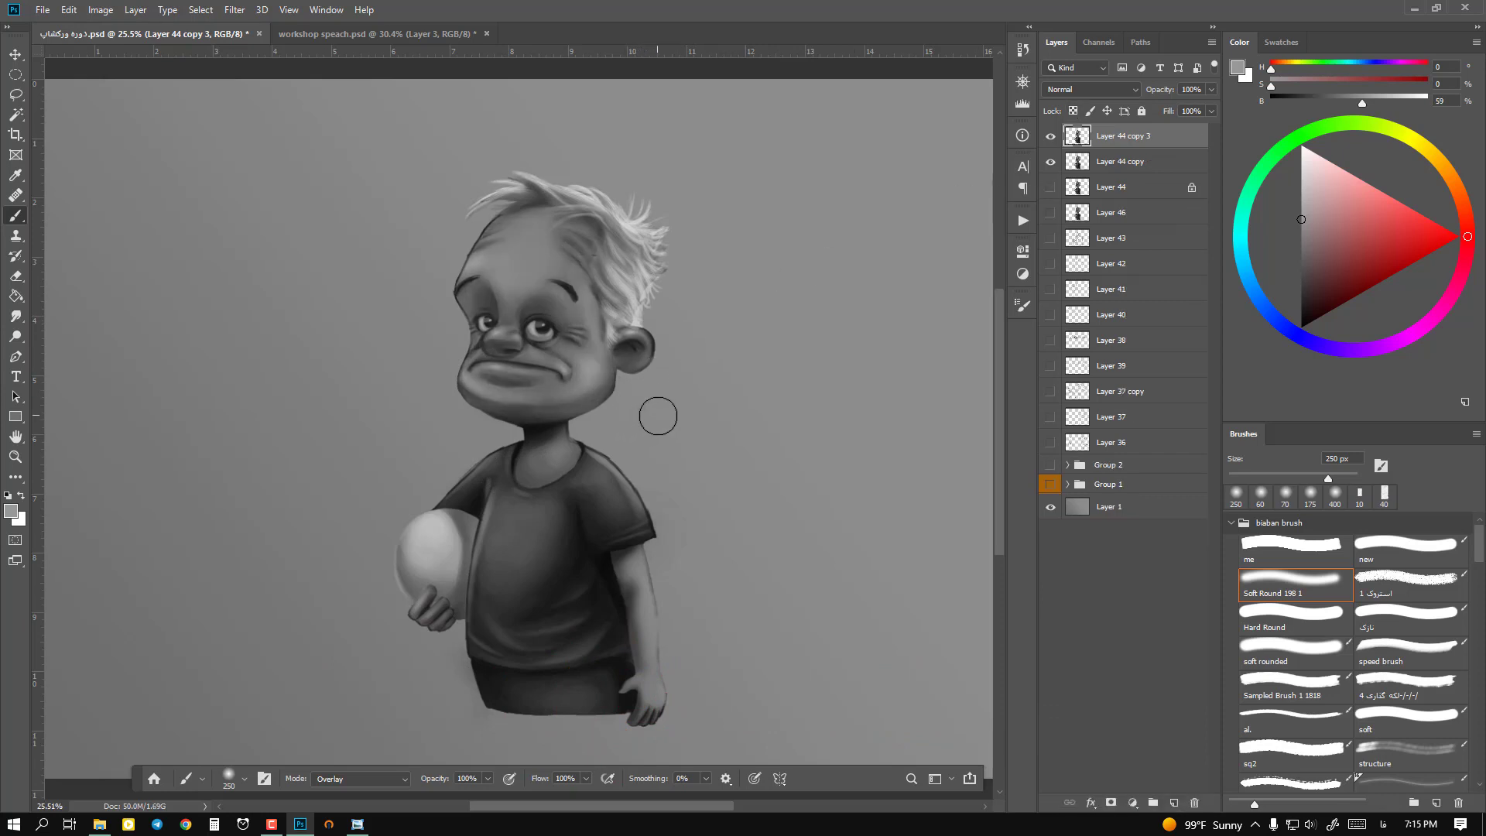